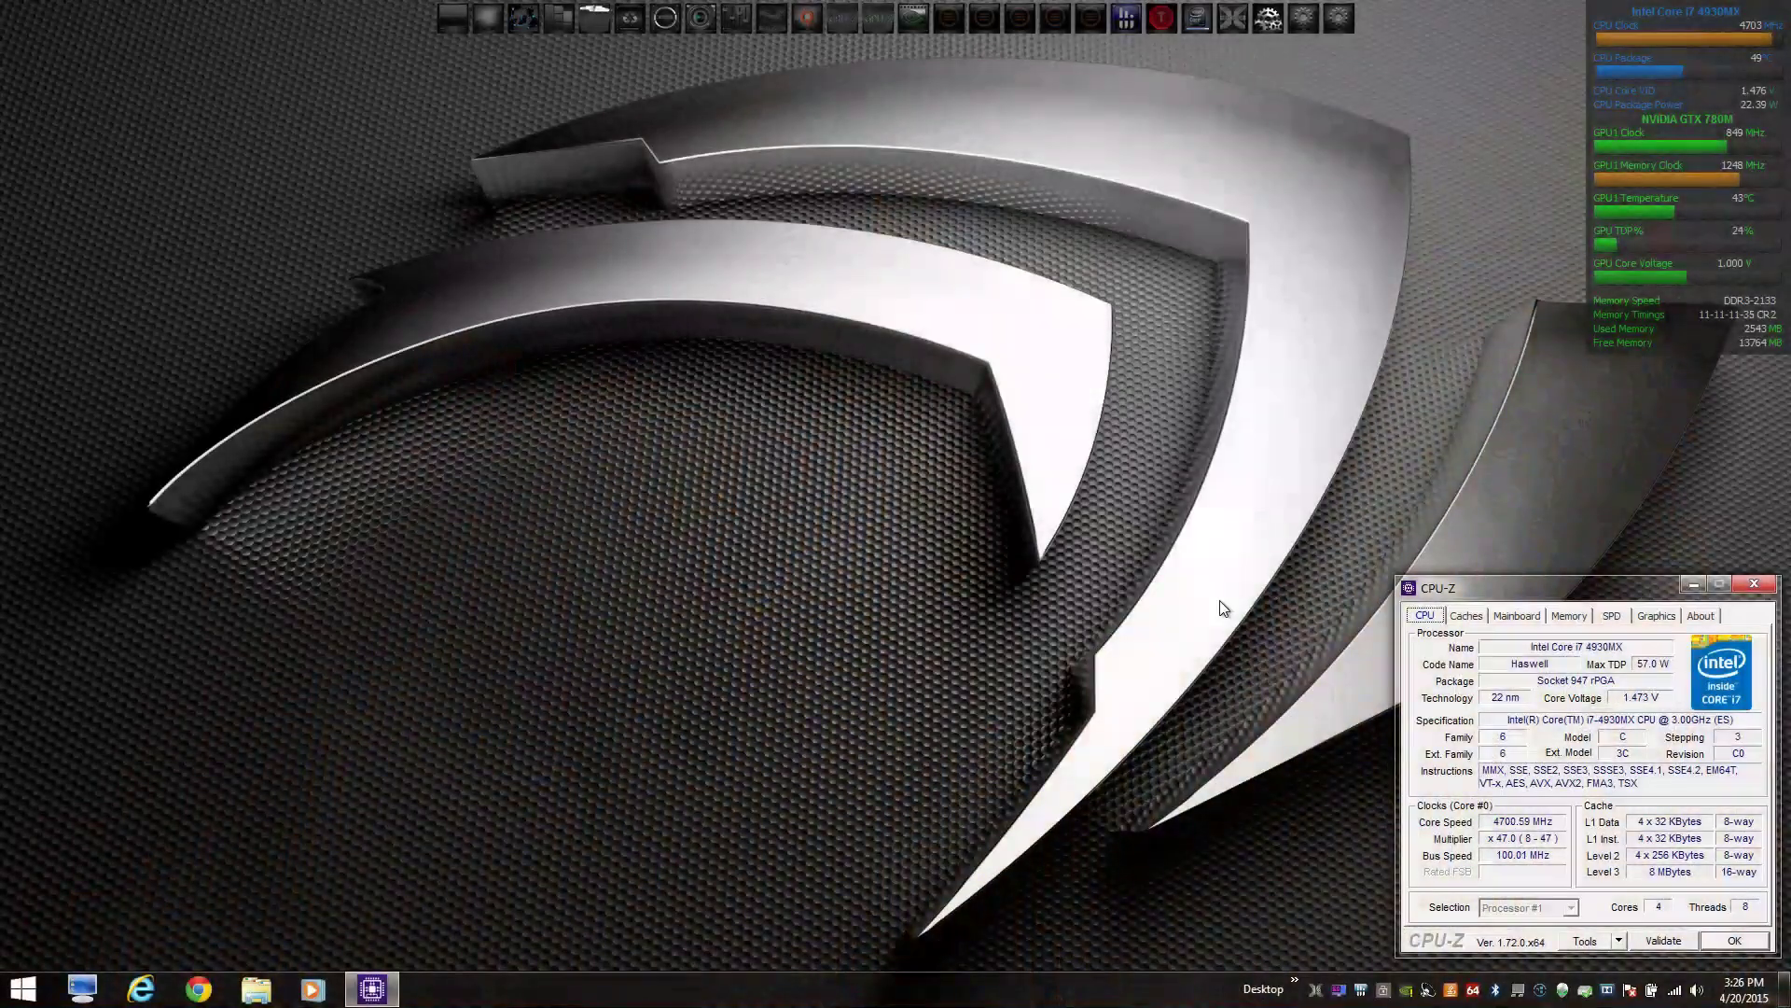
# Step: Launch ThrottleStop, accept the risk warning, and place its window at the top-left
pyautogui.click(1160, 21)
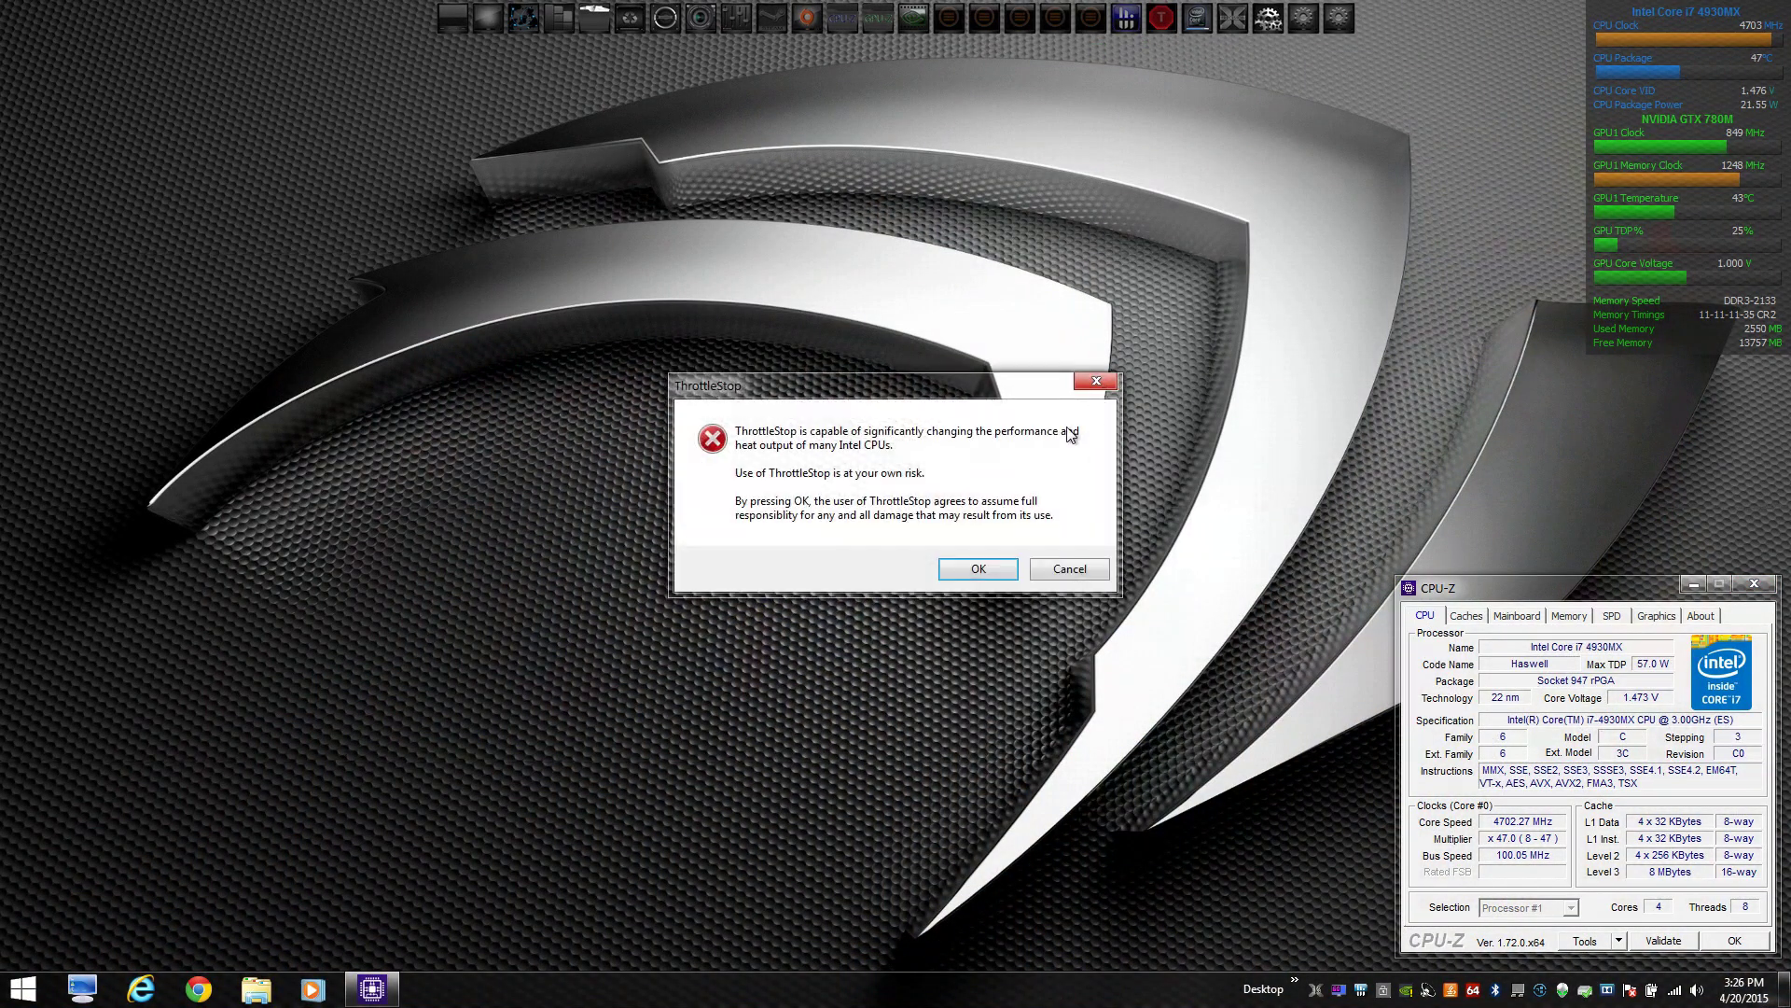
pyautogui.click(961, 573)
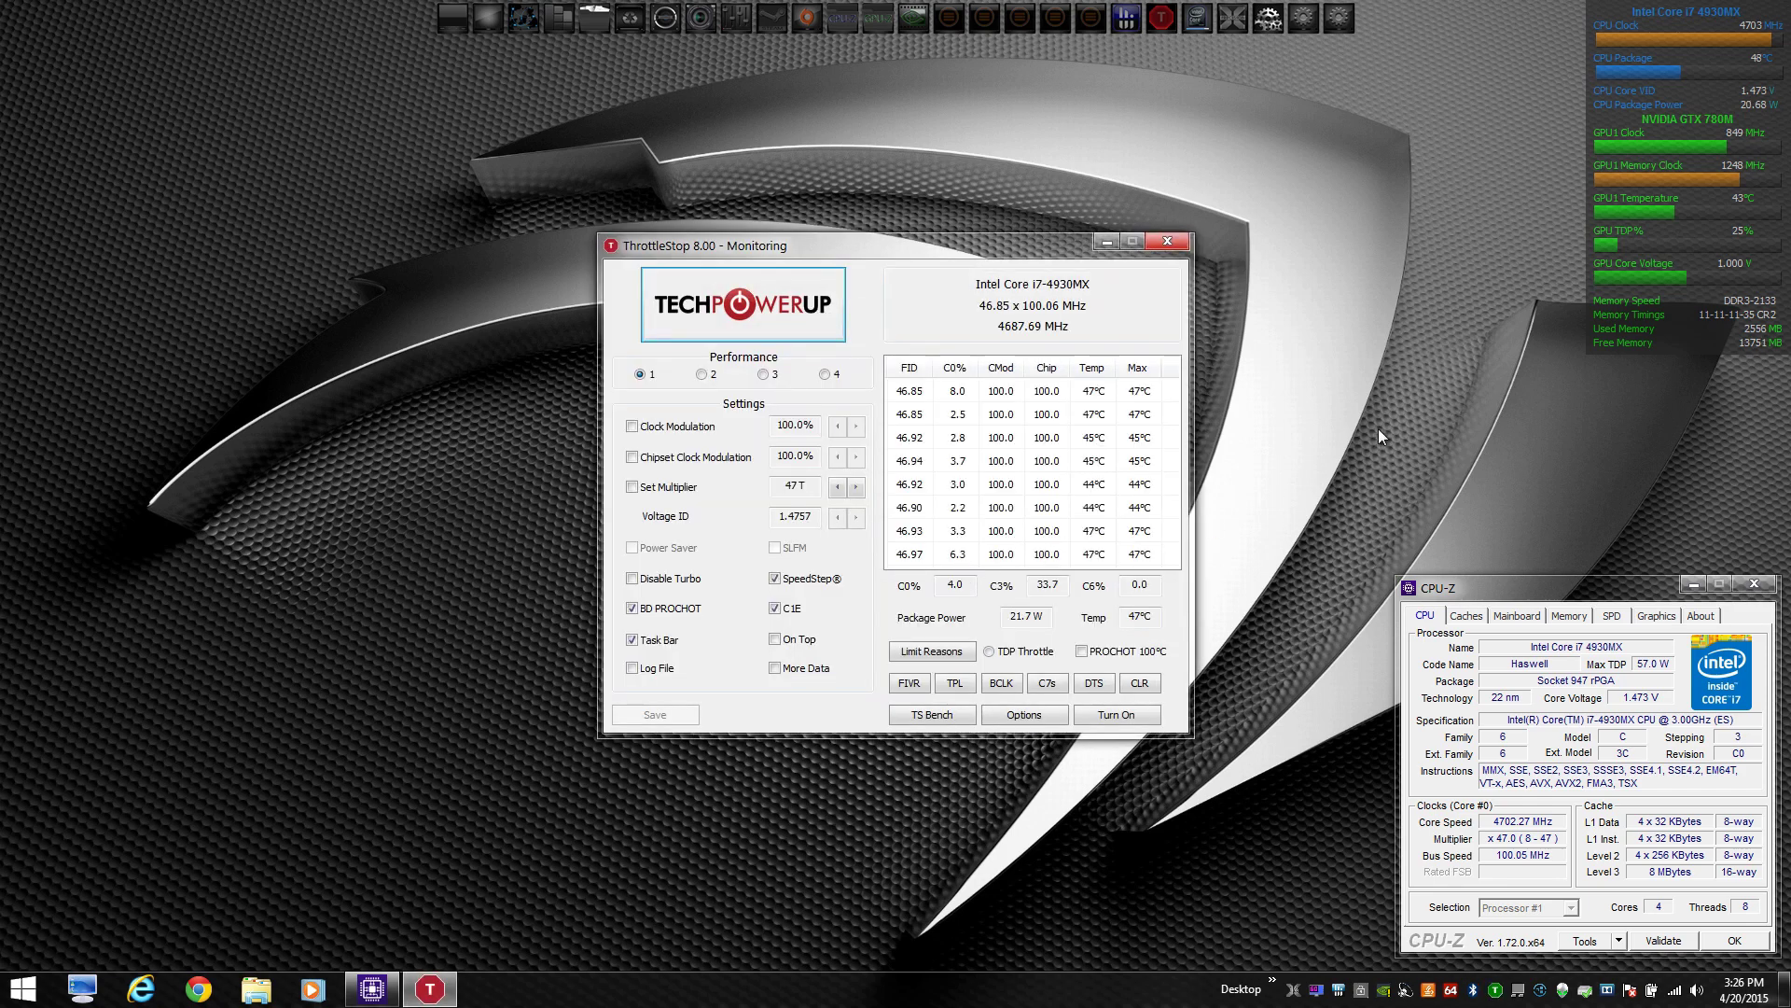
pyautogui.moveTo(1022, 249); pyautogui.dragTo(440, 59)
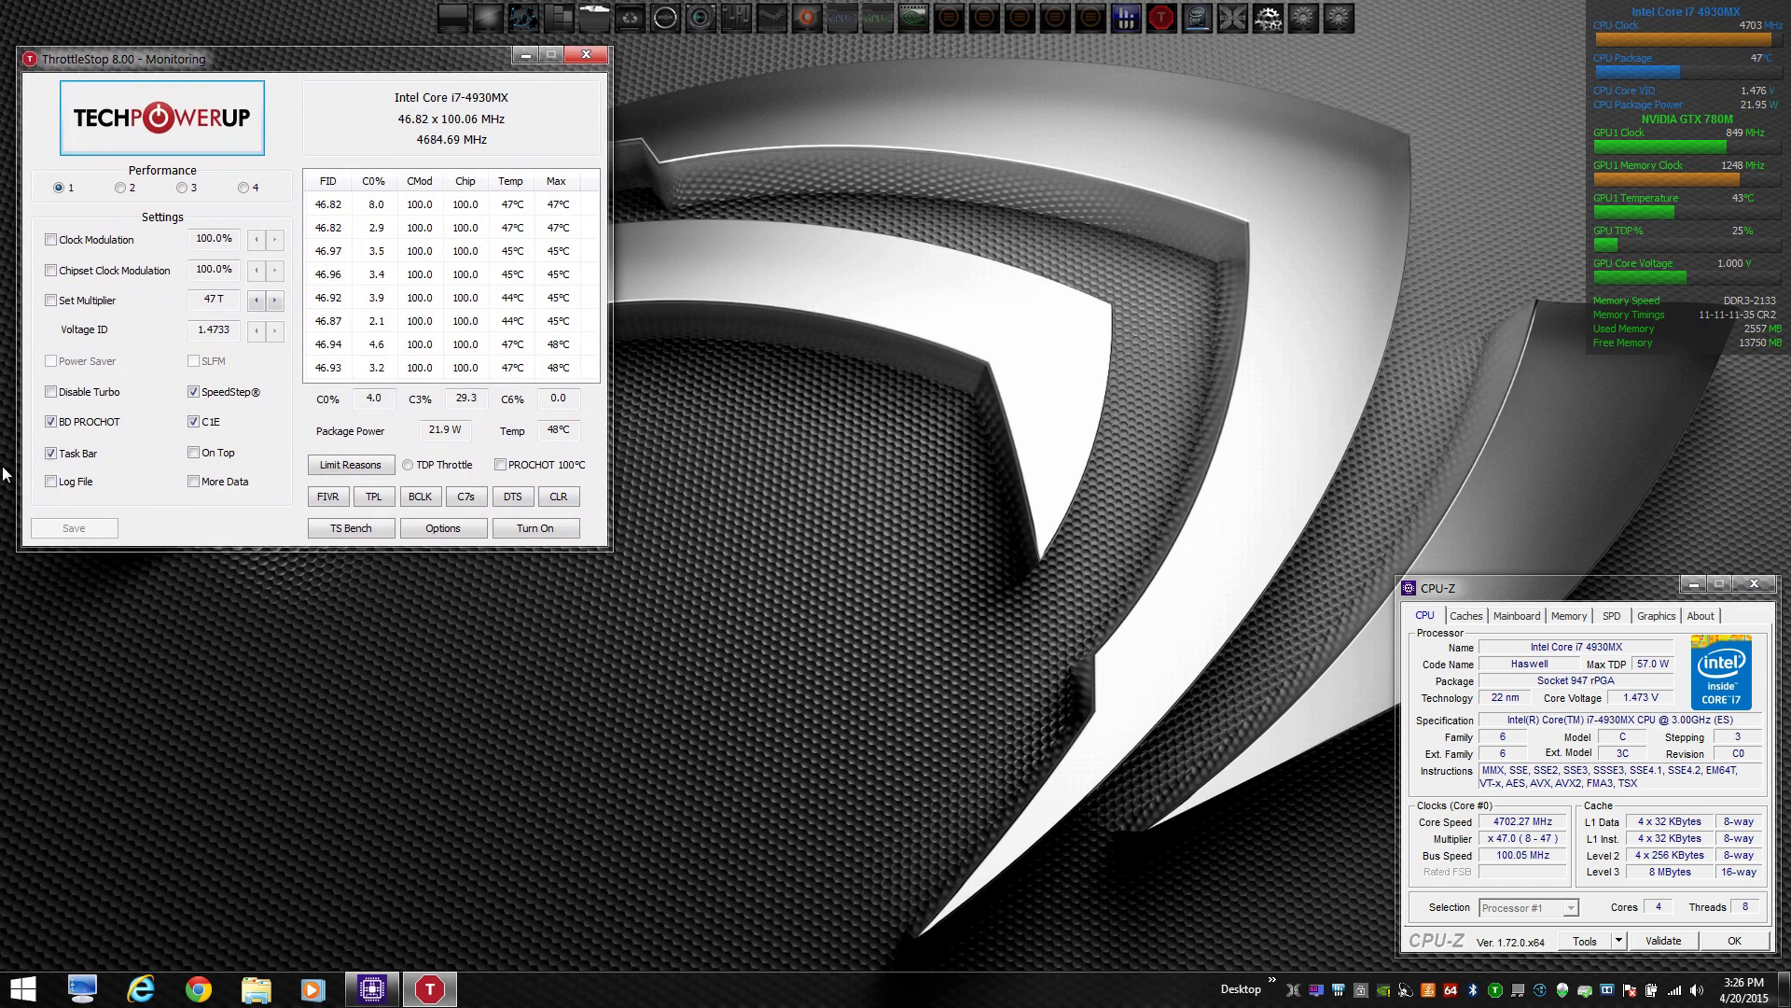
# Step: Turn off Task Bar and BD PROCHOT, enable Set Multiplier and both clock modulations, and save
pyautogui.click(51, 454)
pyautogui.click(53, 422)
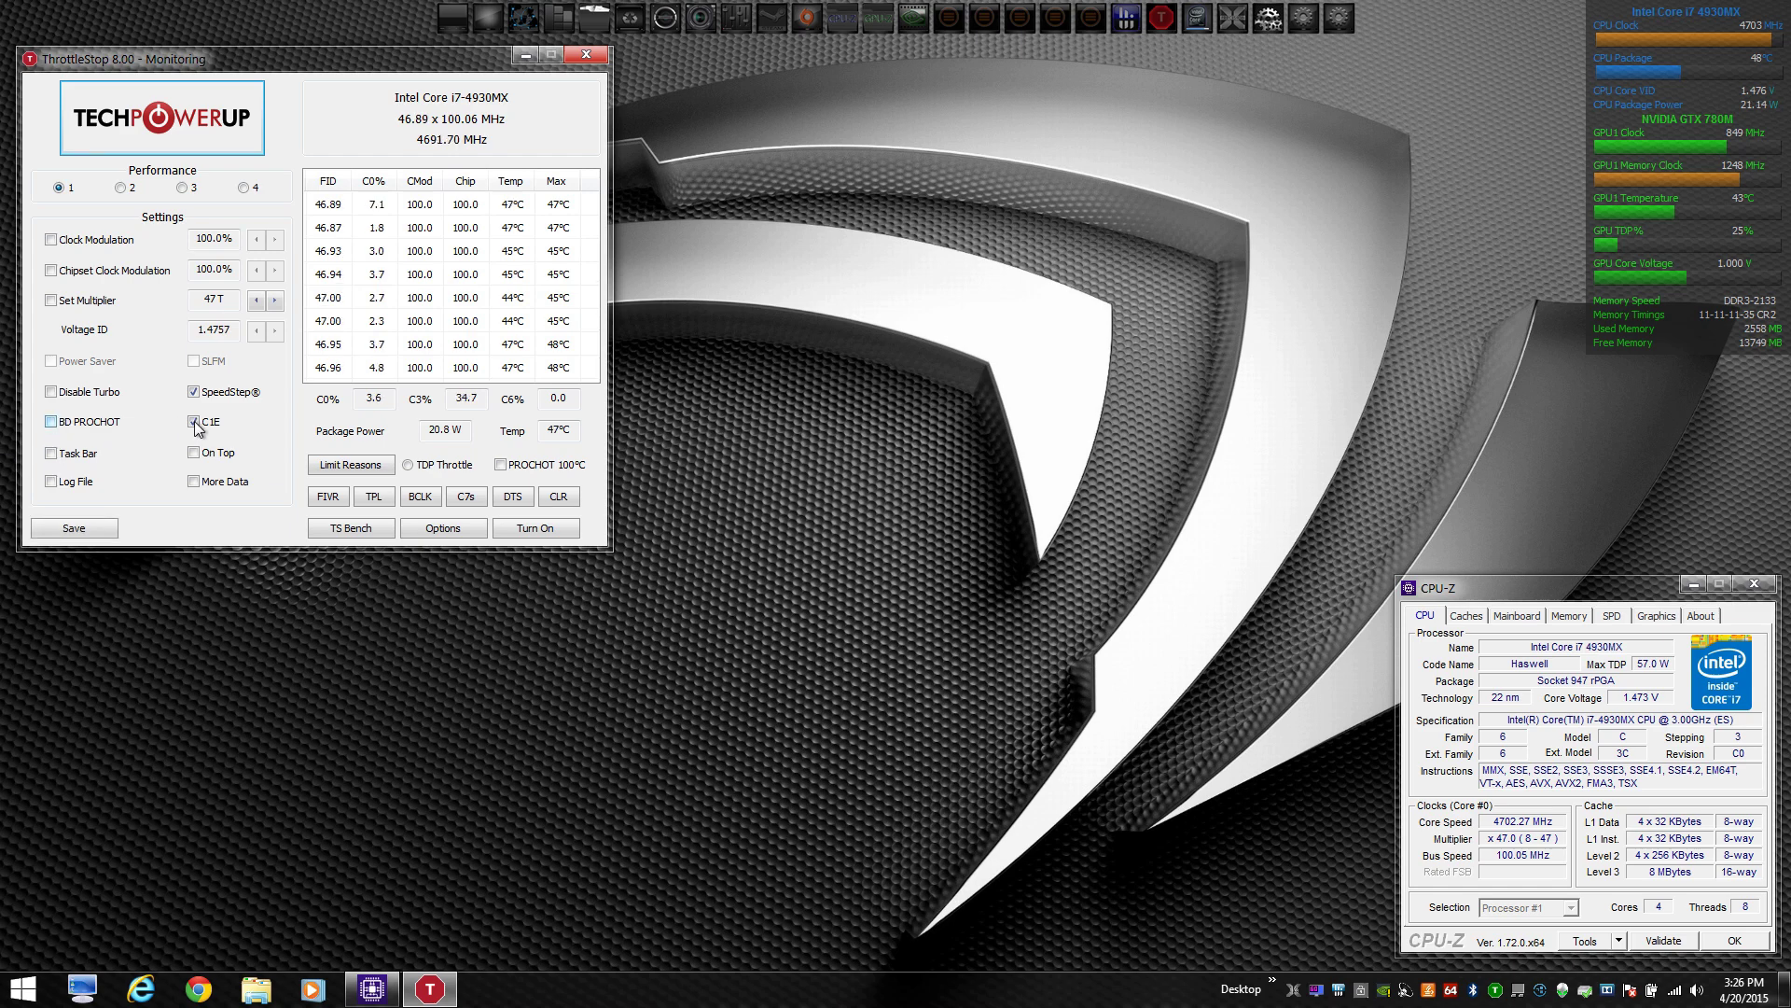
pyautogui.click(50, 301)
pyautogui.click(50, 270)
pyautogui.click(50, 239)
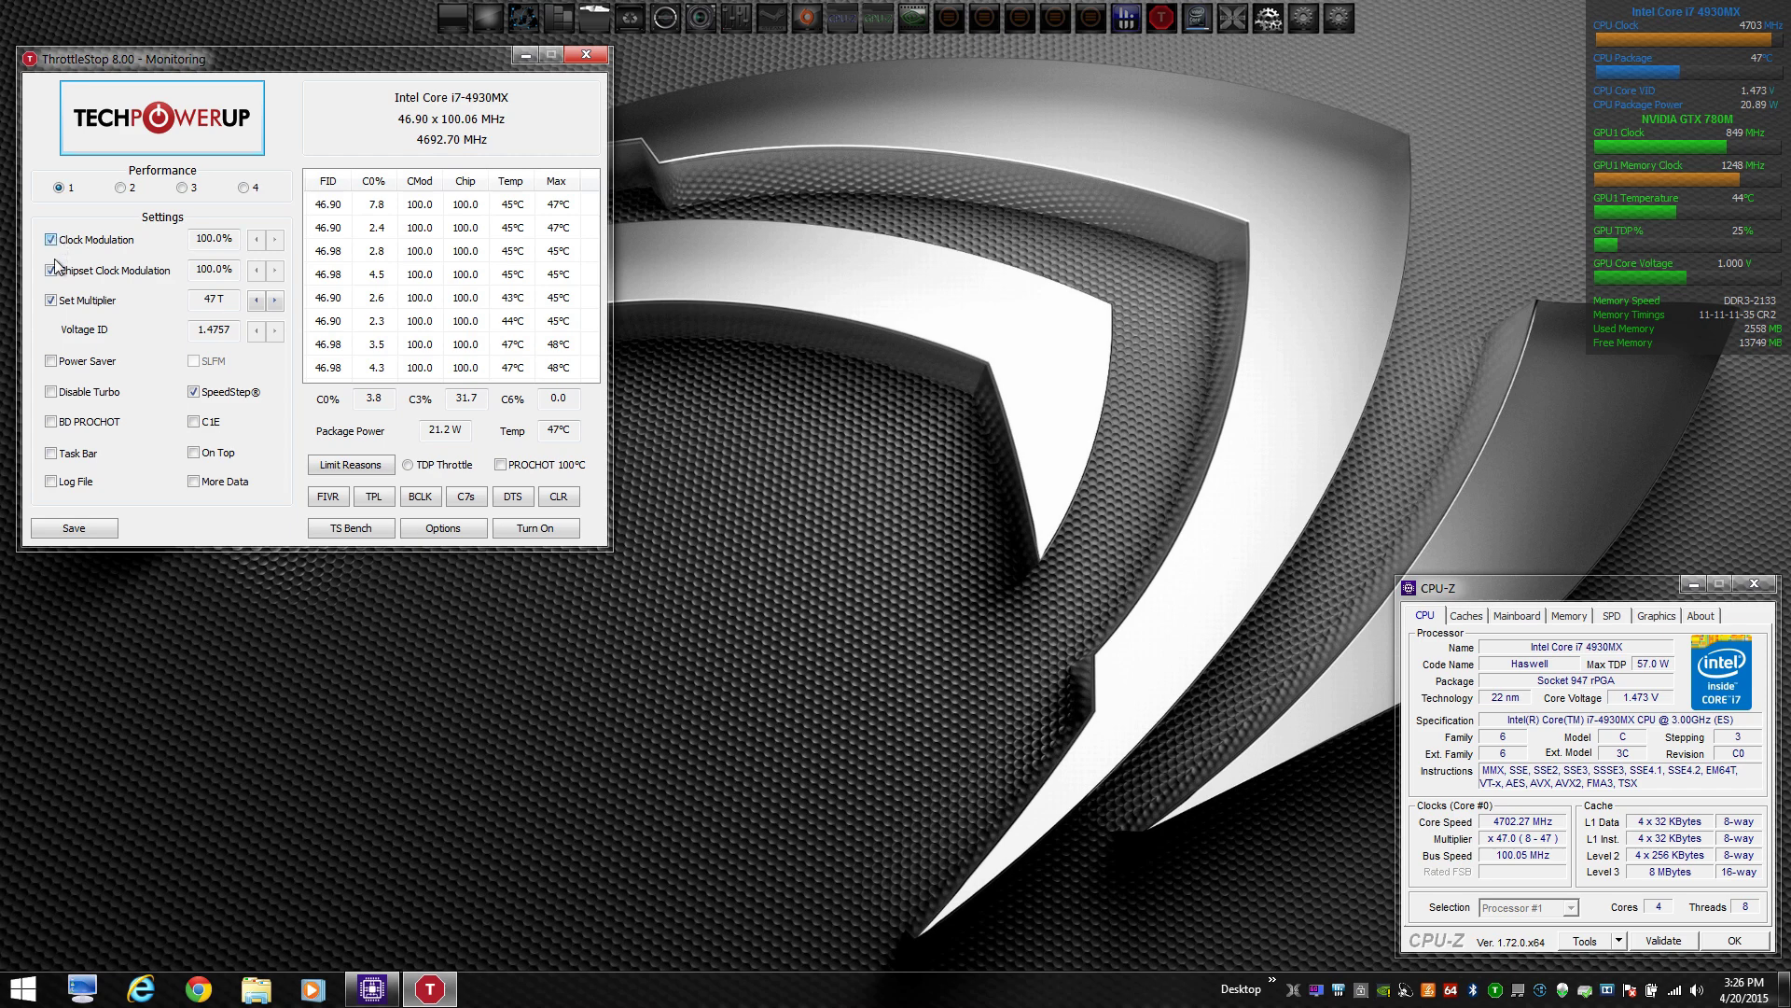
pyautogui.click(75, 528)
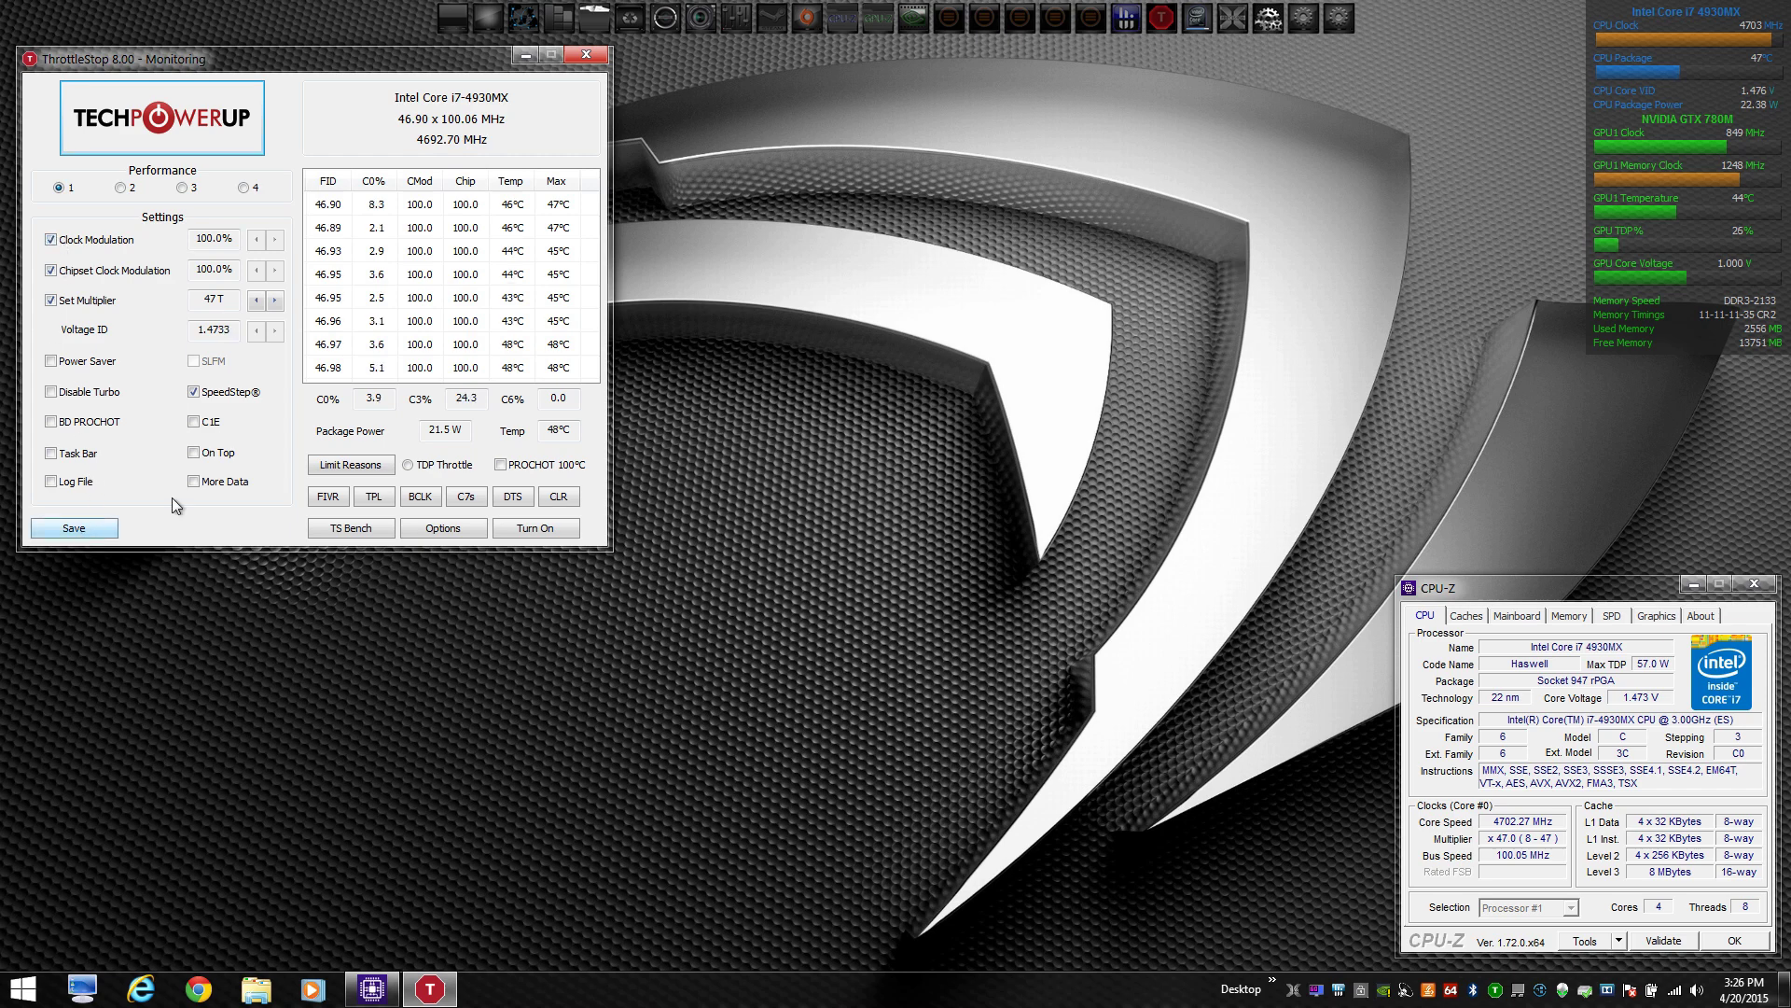
pyautogui.click(92, 530)
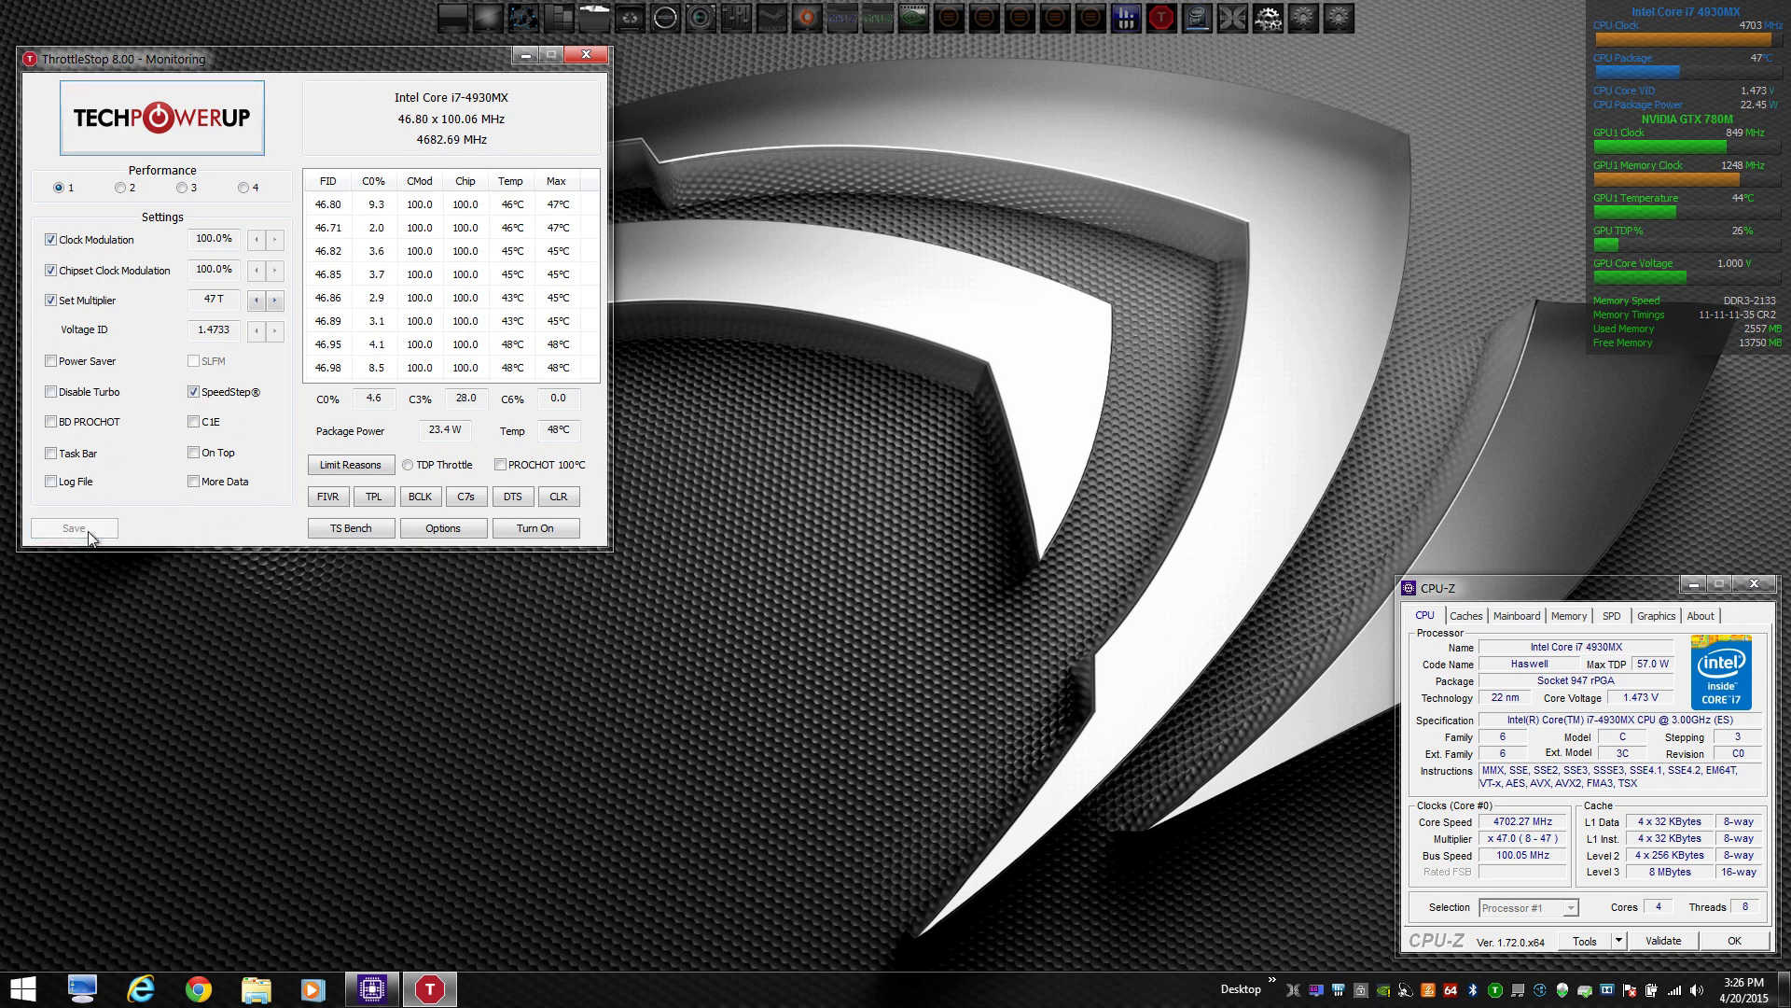
# Step: Open FIVR control beside the main window and apply a maximum cache ratio of 45
pyautogui.click(326, 496)
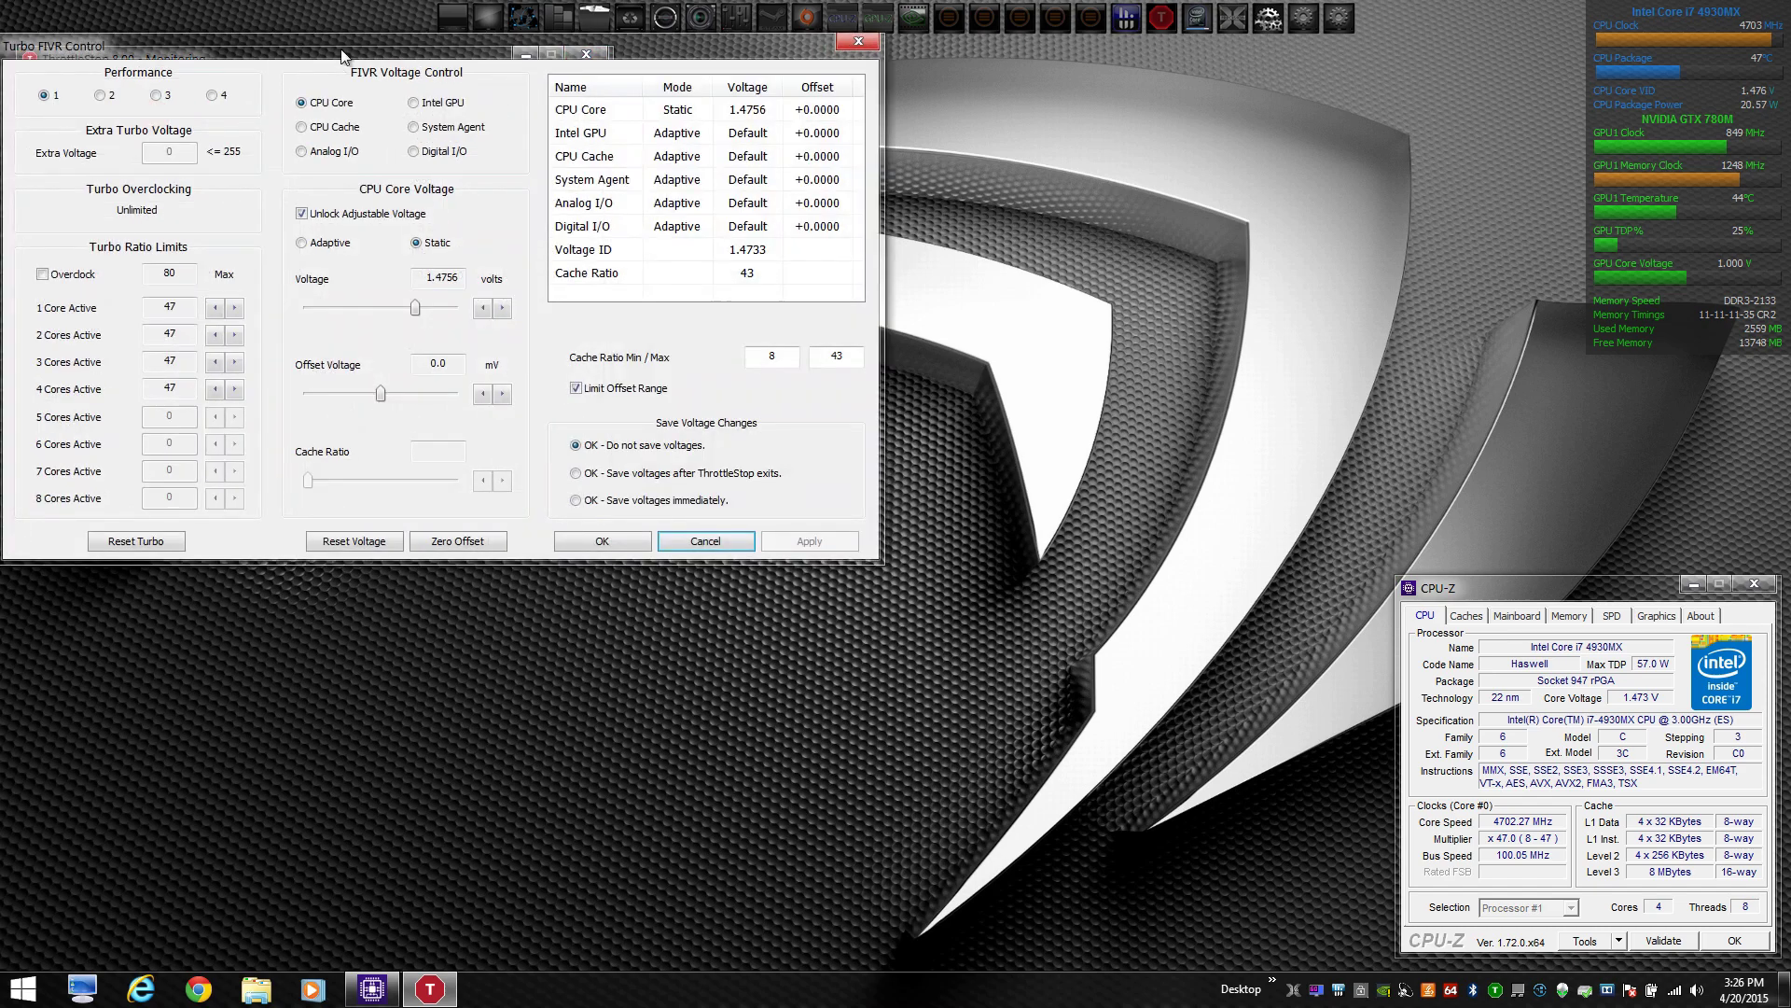
pyautogui.moveTo(359, 26); pyautogui.dragTo(968, 56)
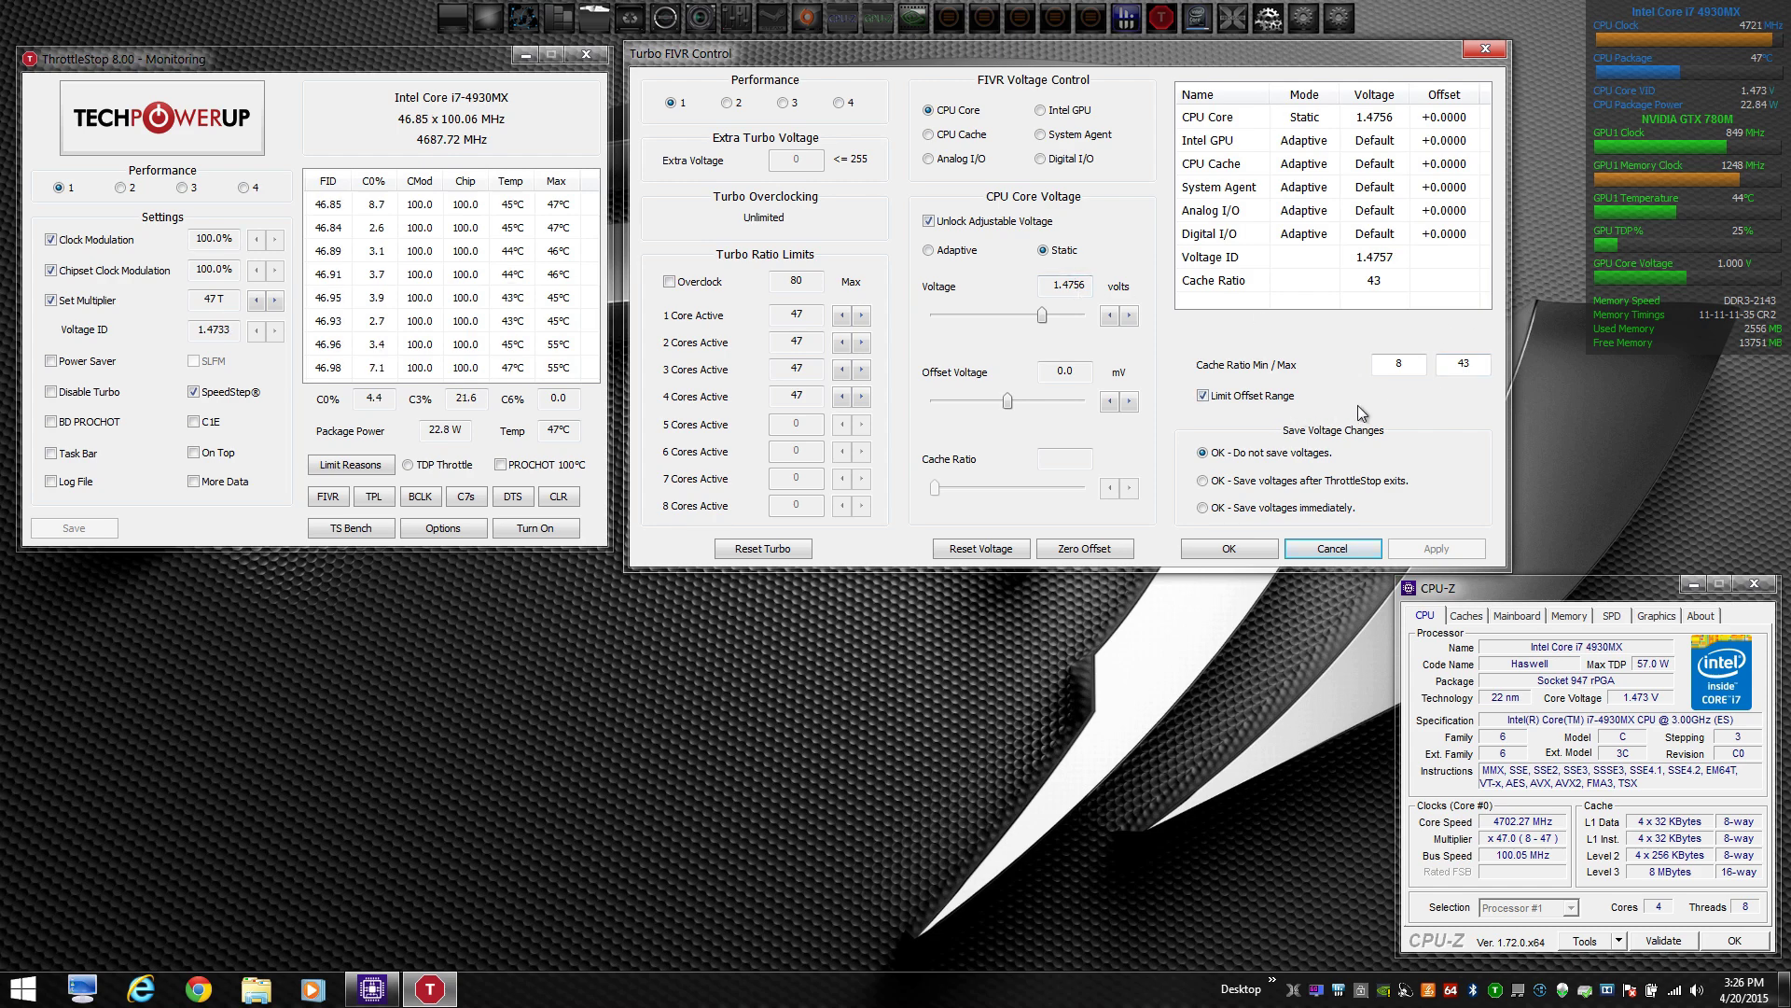
pyautogui.doubleClick(1462, 365)
pyautogui.write('45')
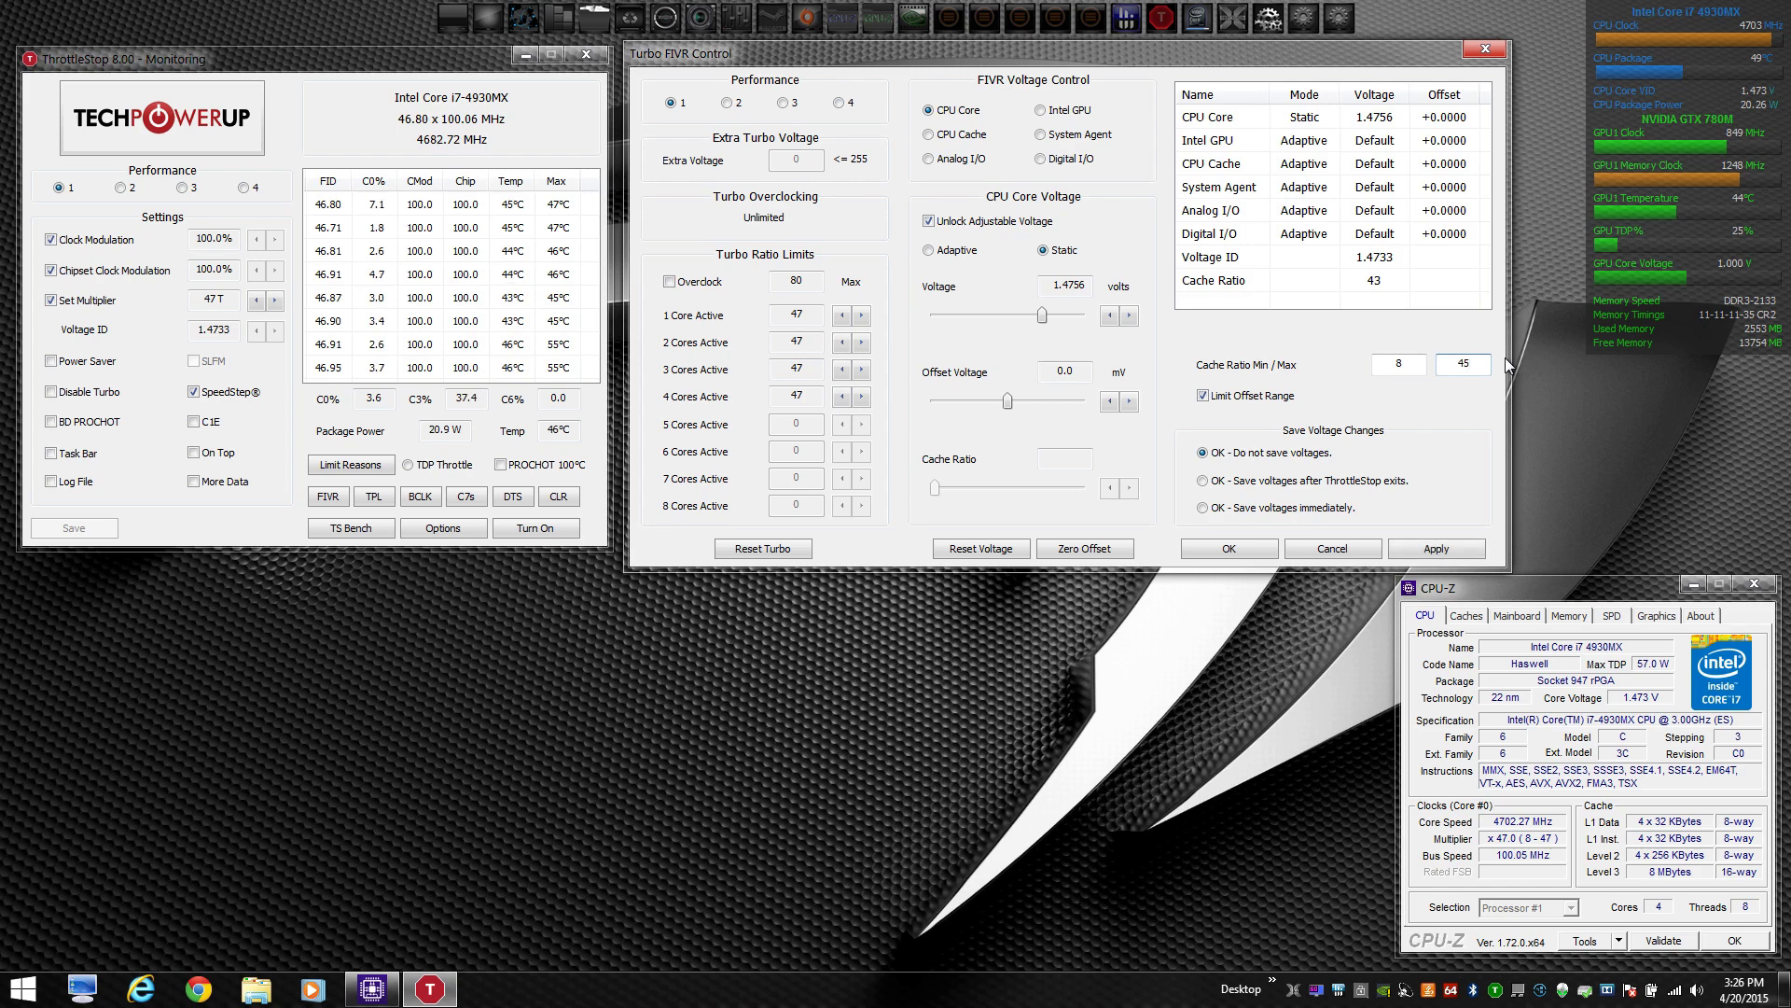
pyautogui.click(1435, 553)
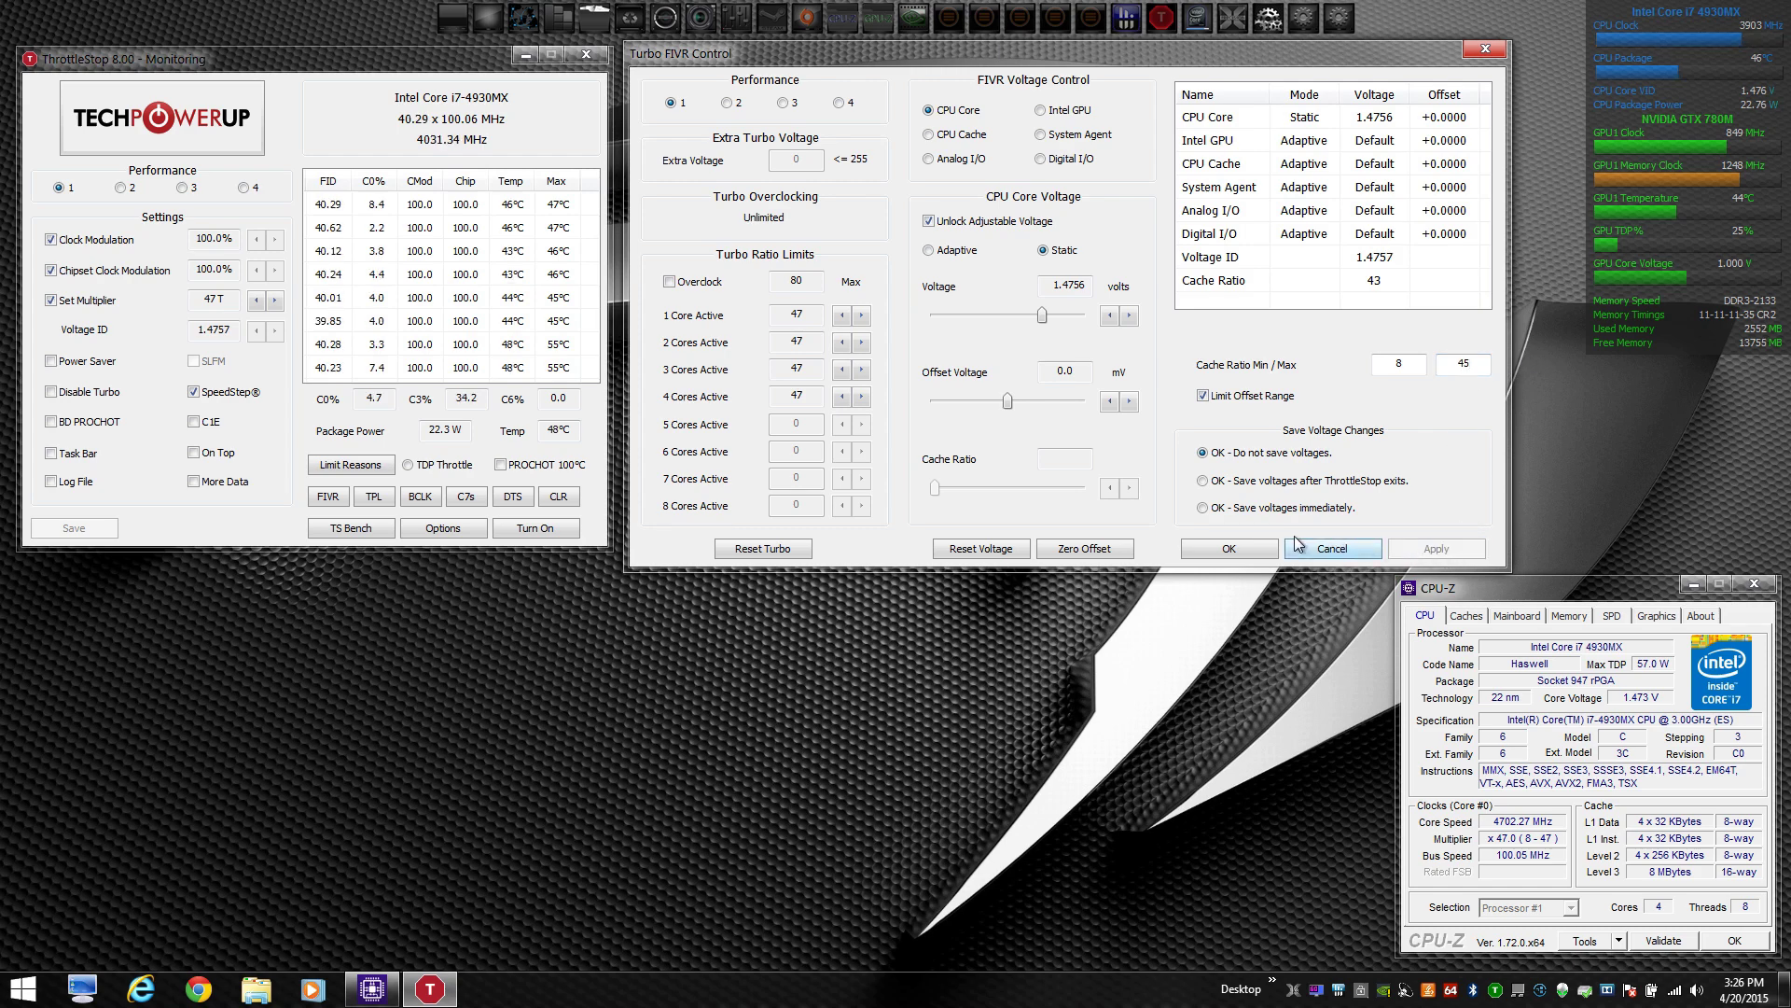
# Step: Enable Overclock and apply it with voltages saved immediately
pyautogui.click(669, 282)
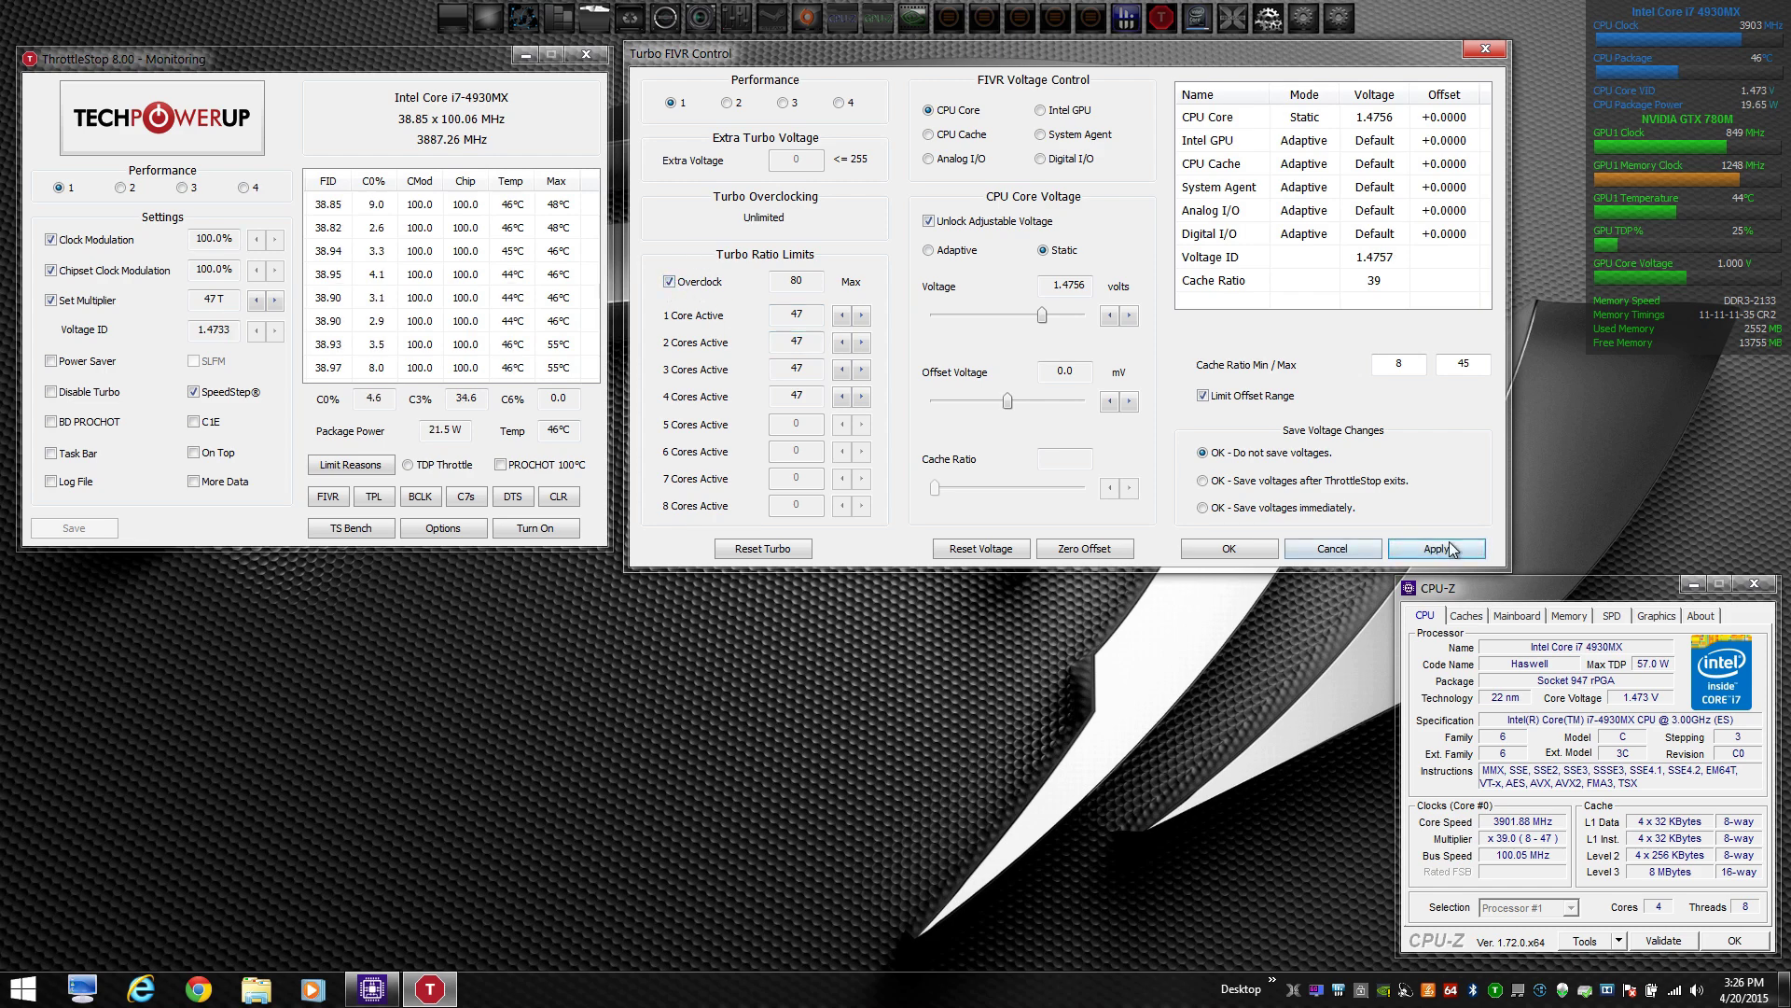
pyautogui.click(1445, 550)
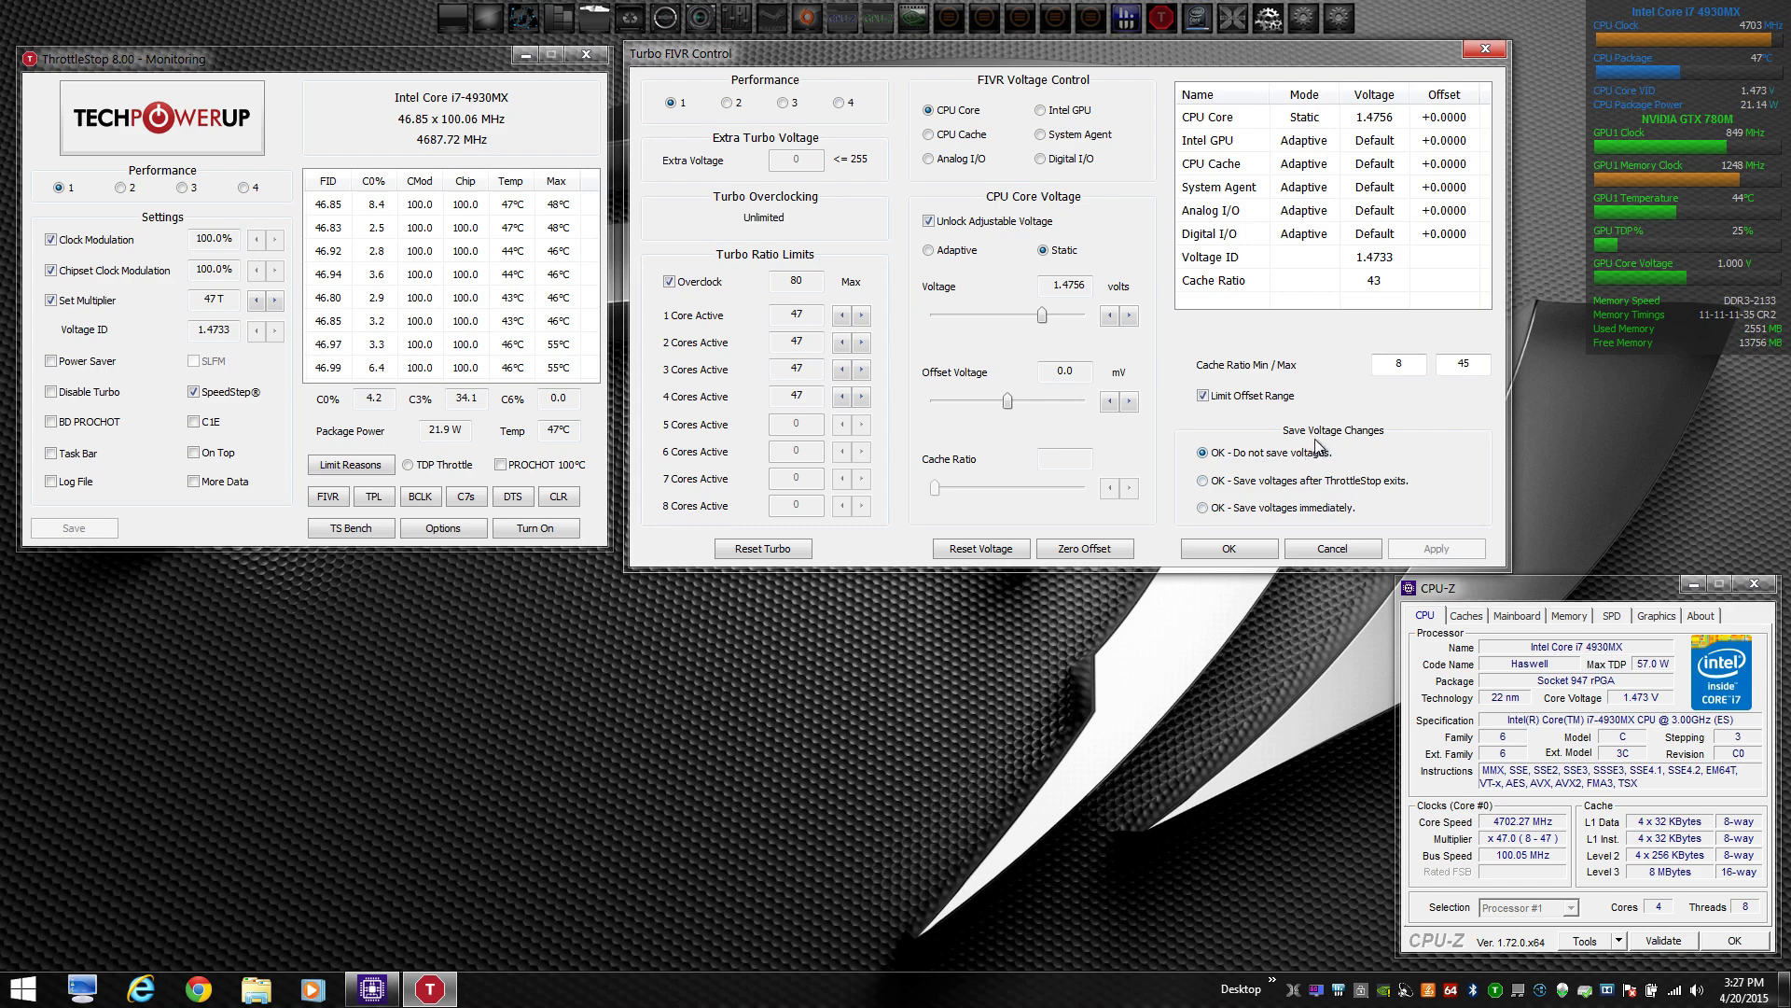
pyautogui.click(1203, 508)
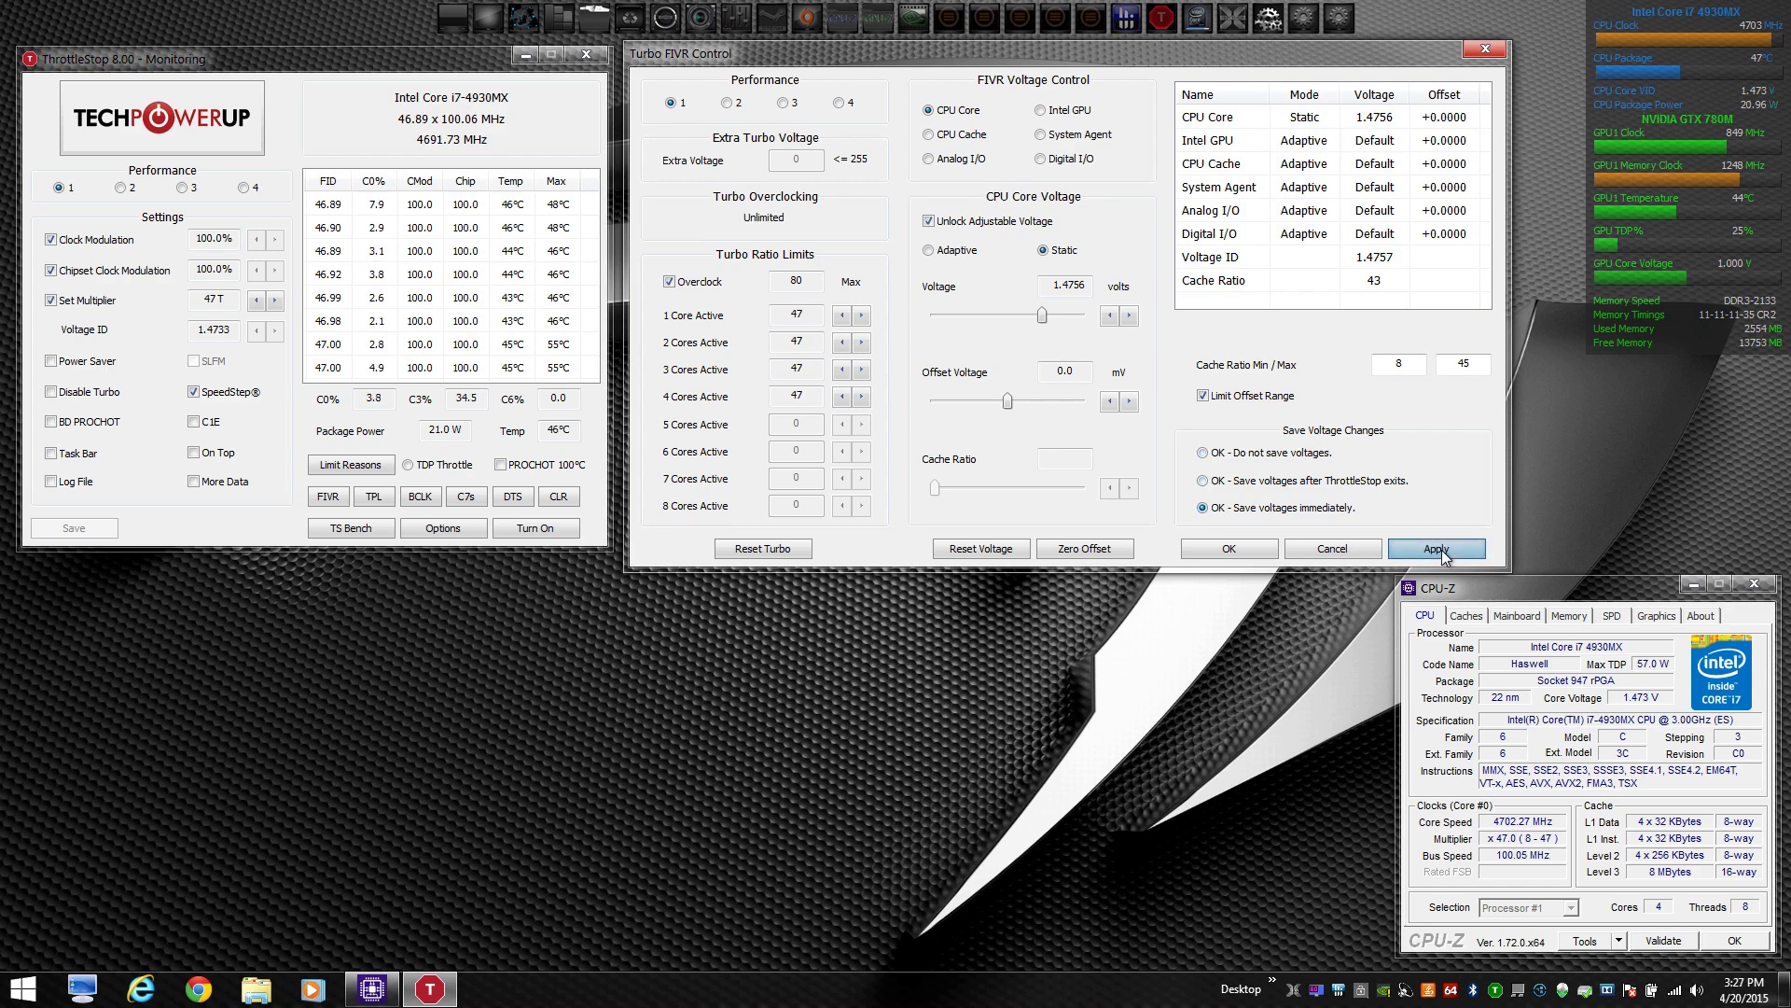
pyautogui.click(1437, 549)
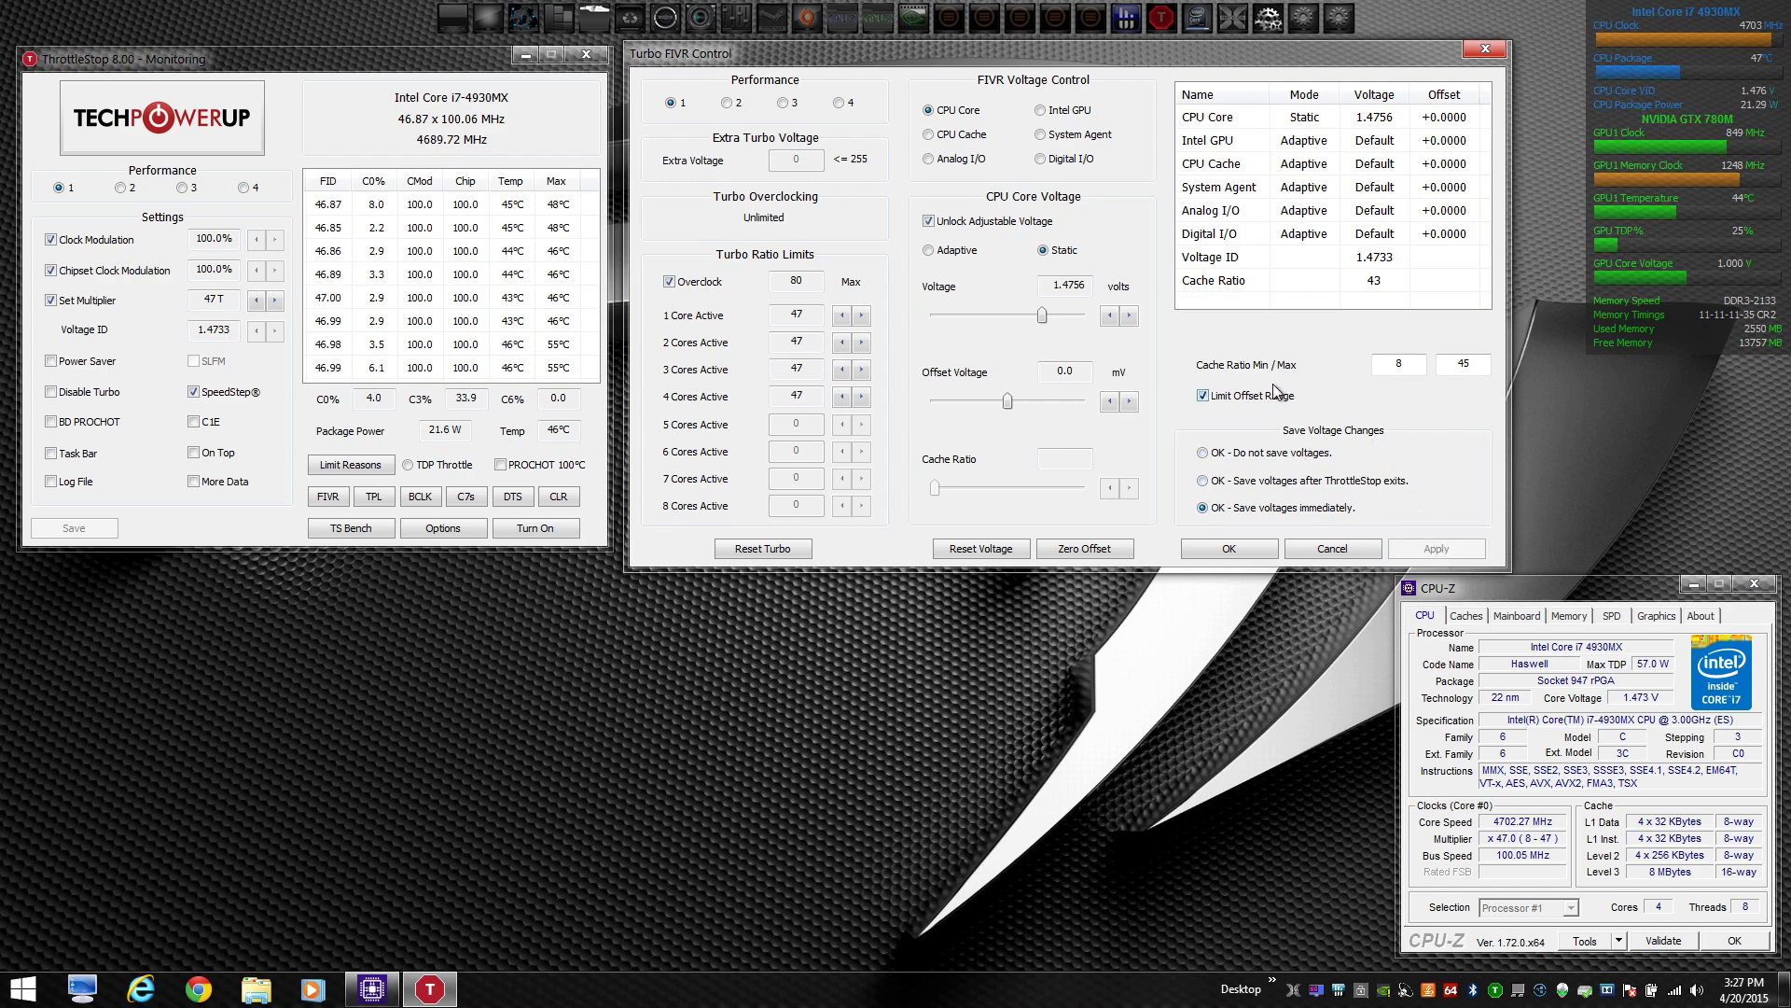
# Step: On the Game profile, enable Overclock and apply 45× turbo ratios
pyautogui.click(728, 104)
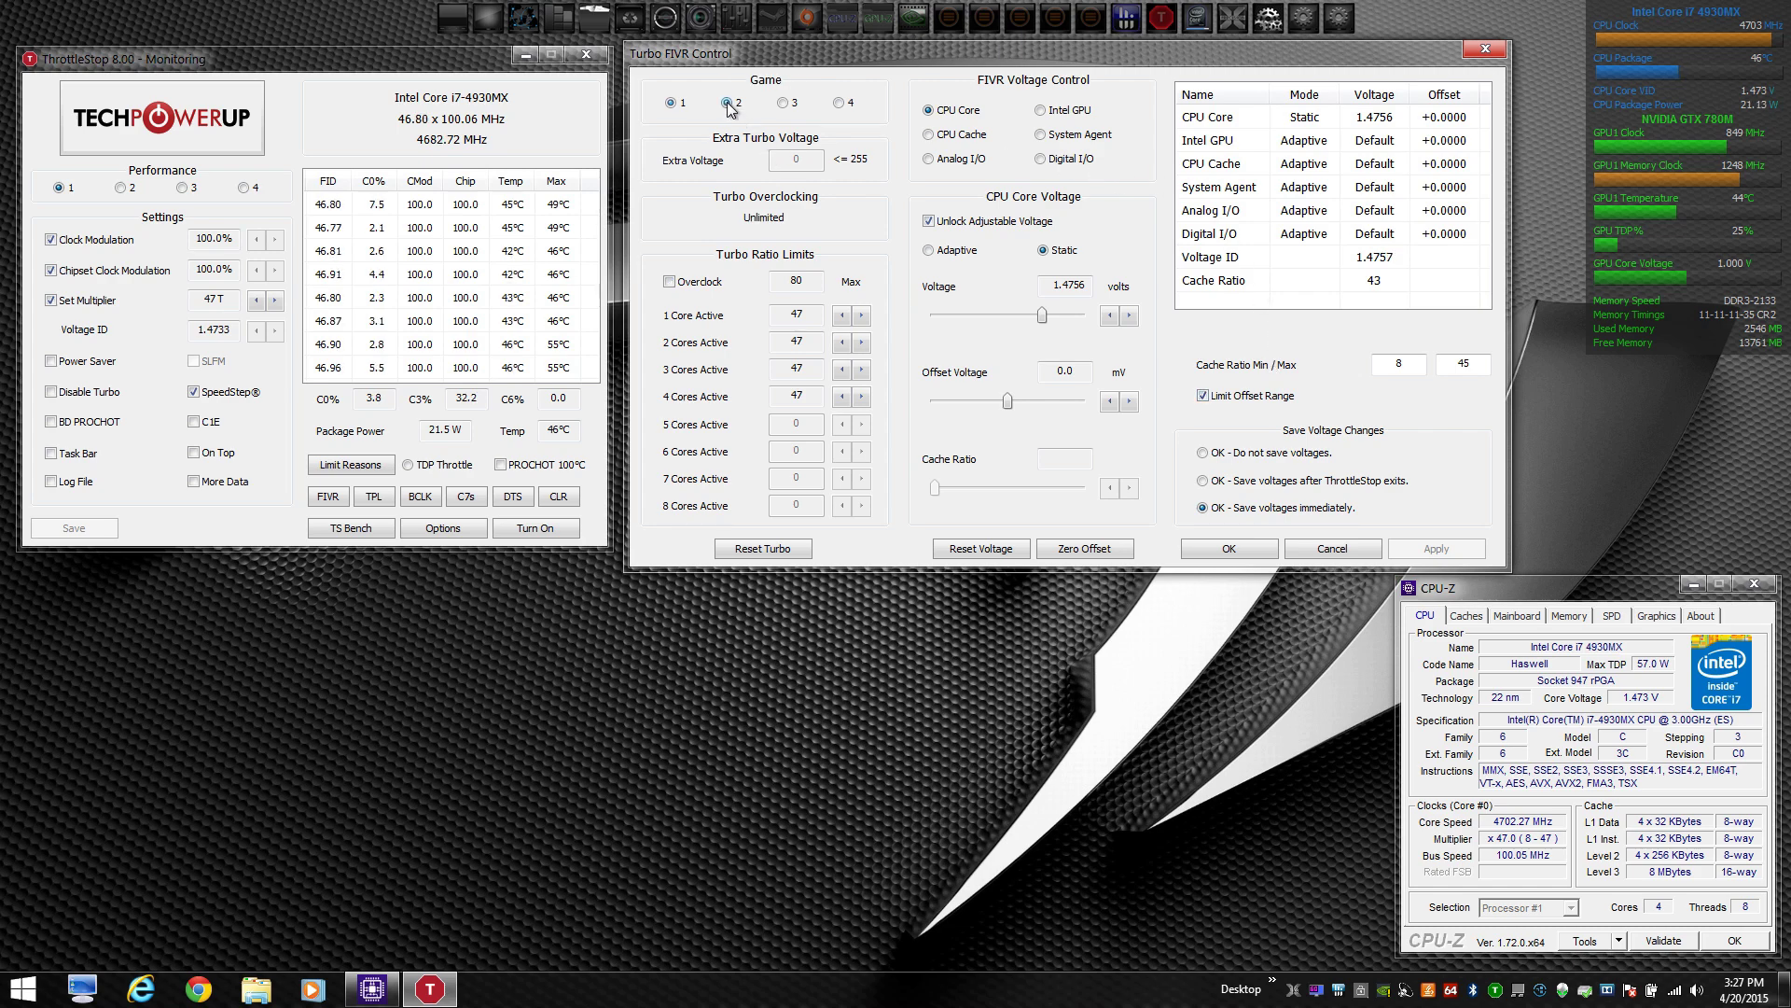
pyautogui.click(669, 283)
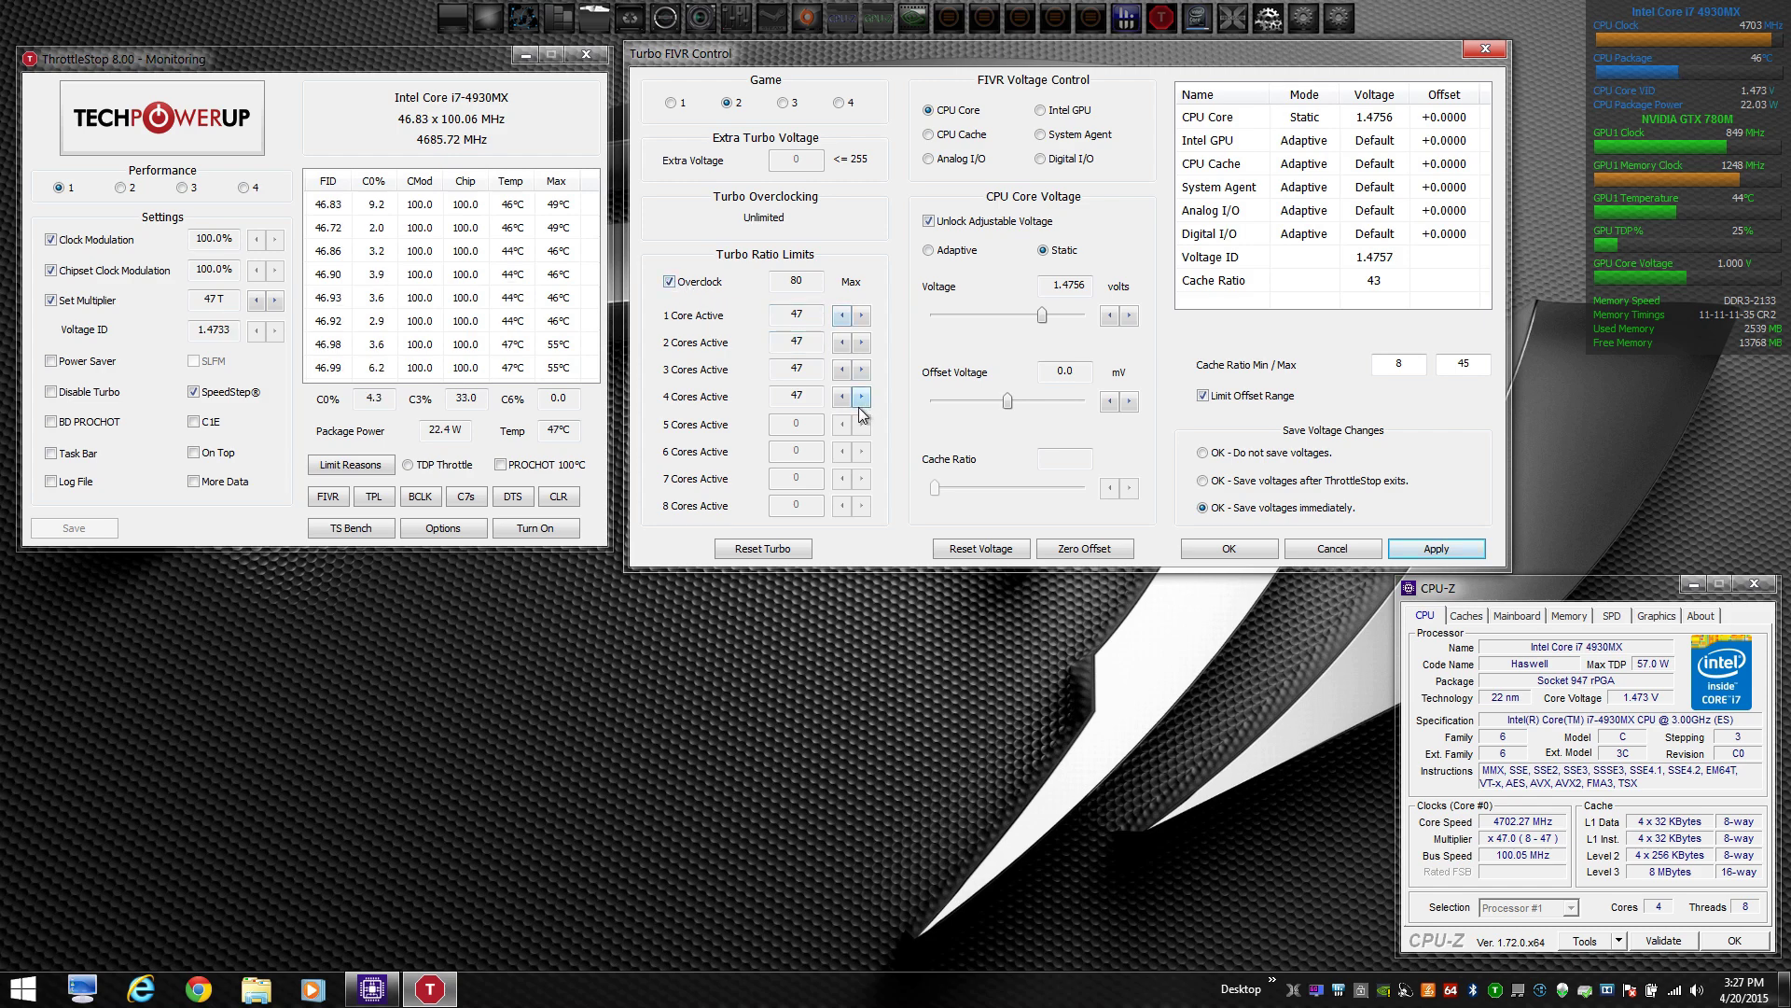
pyautogui.click(841, 315)
pyautogui.click(841, 315)
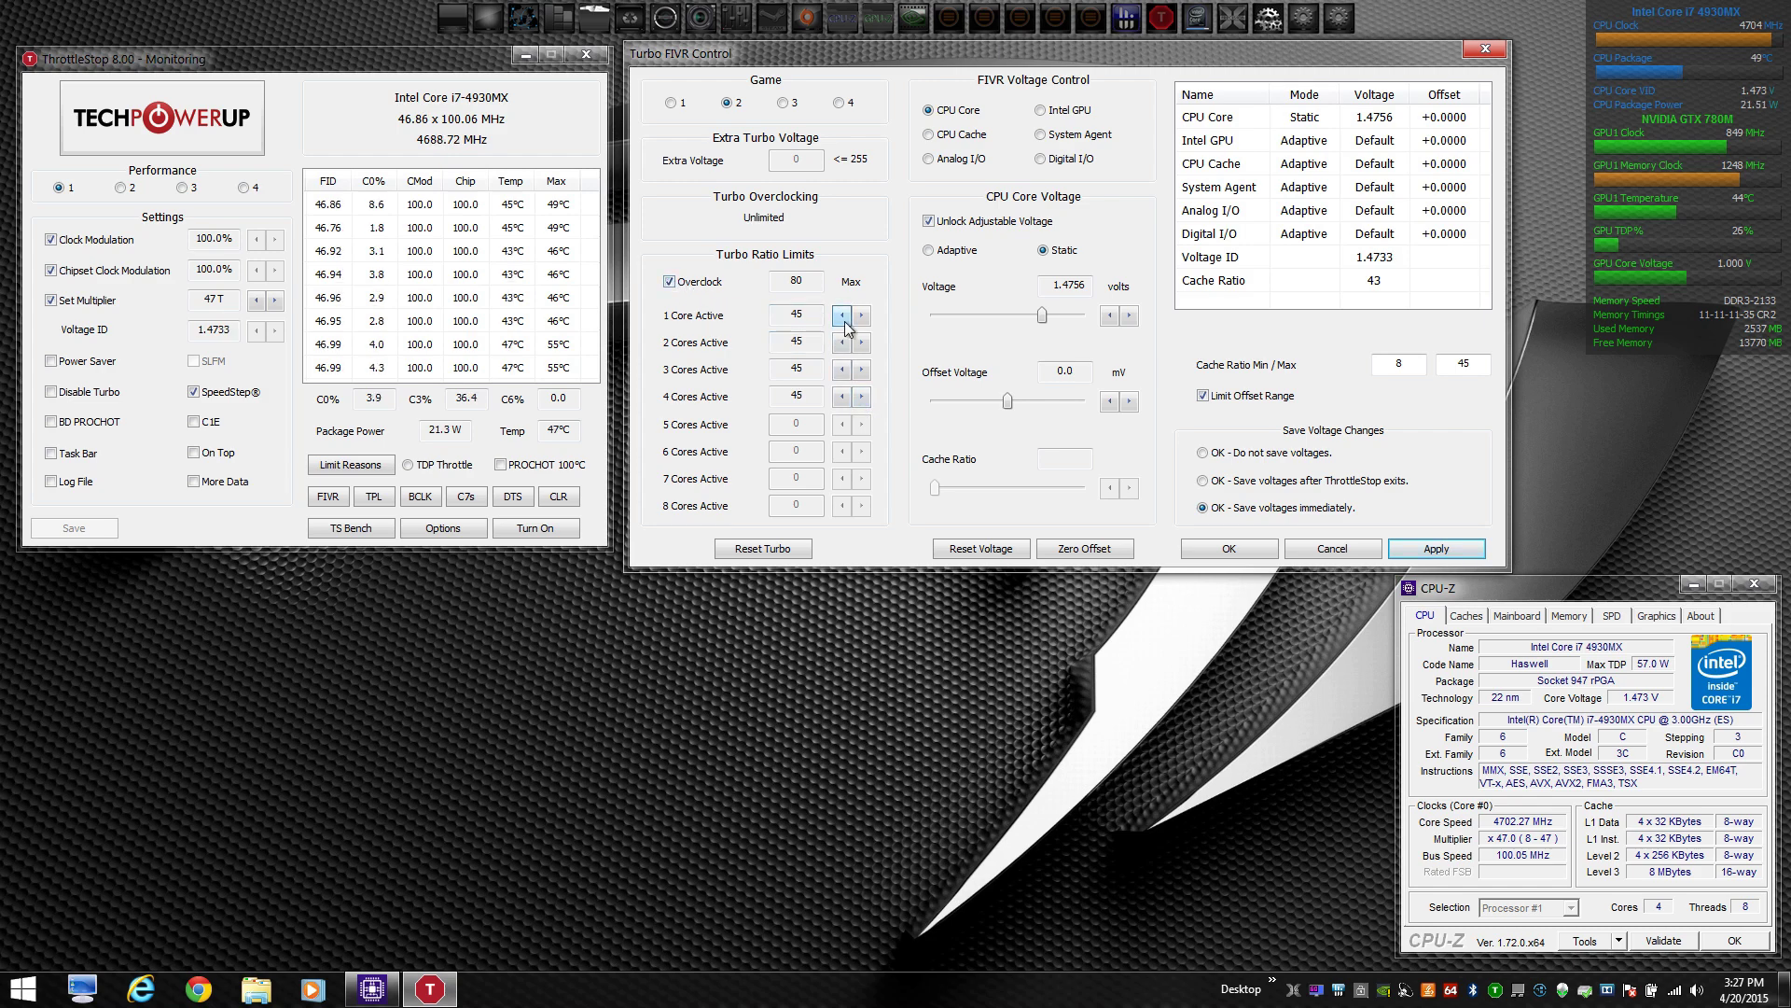
pyautogui.click(1437, 549)
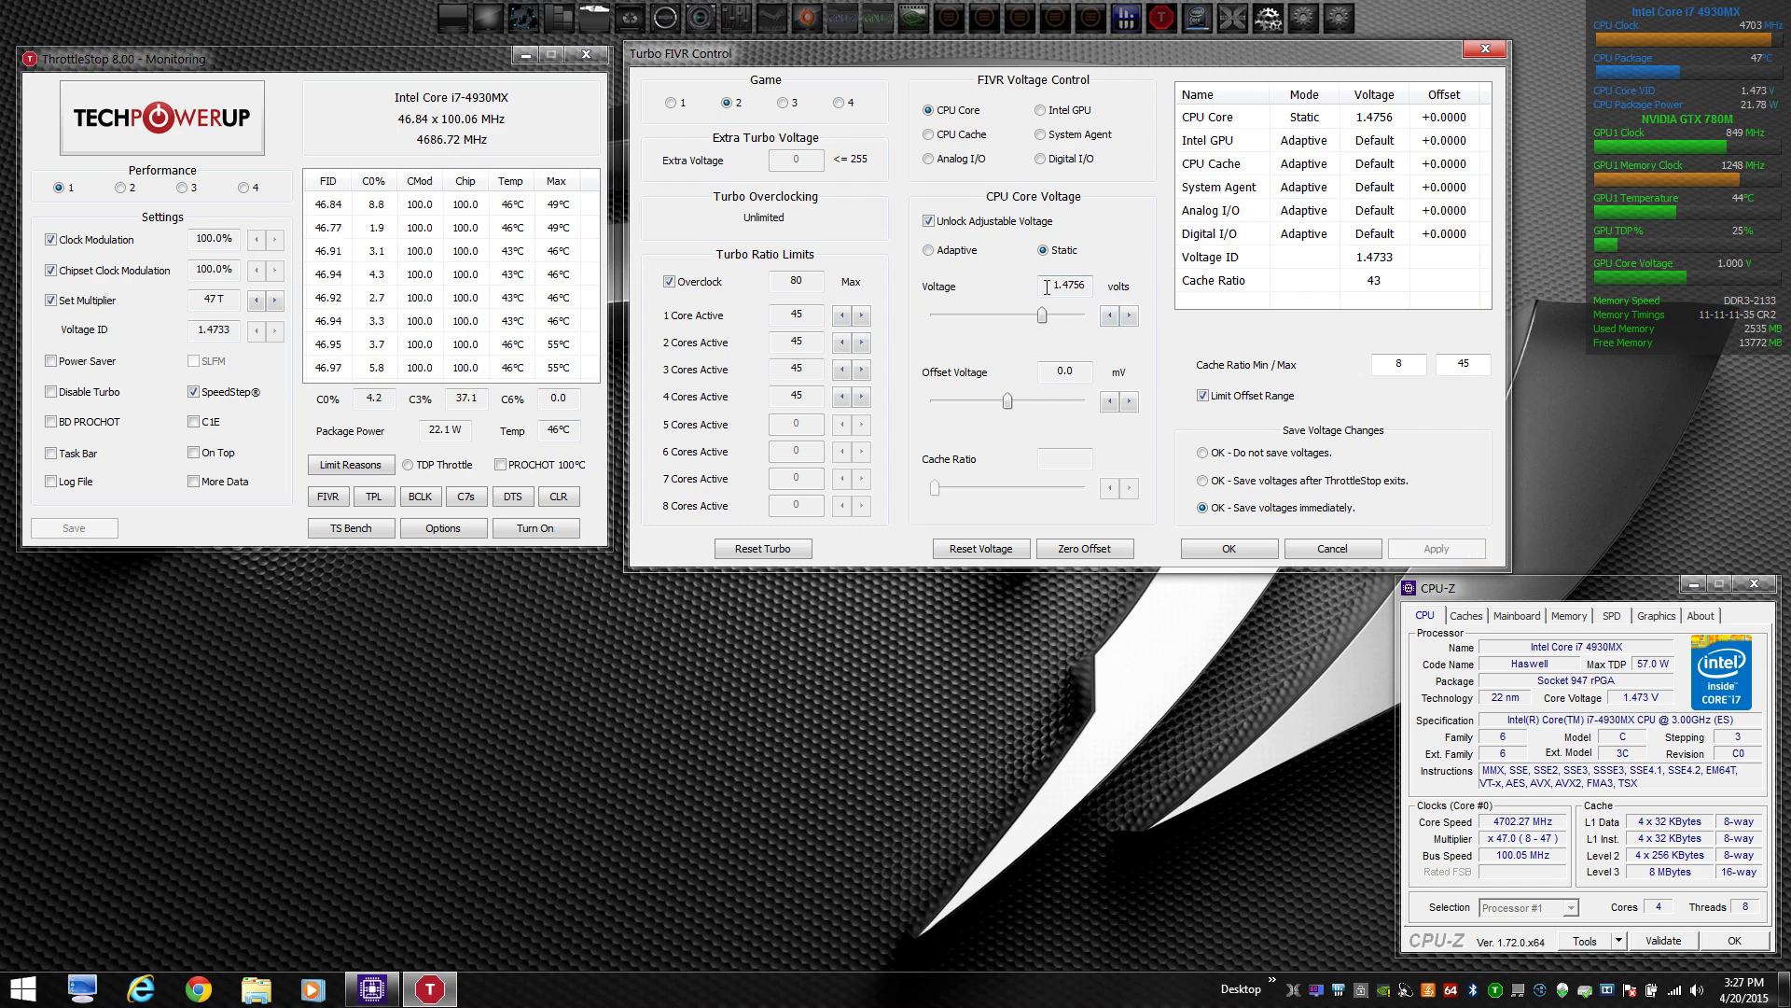
# Step: Lower the Game profile's core voltage to 1.4258 V and apply it
pyautogui.click(1109, 317)
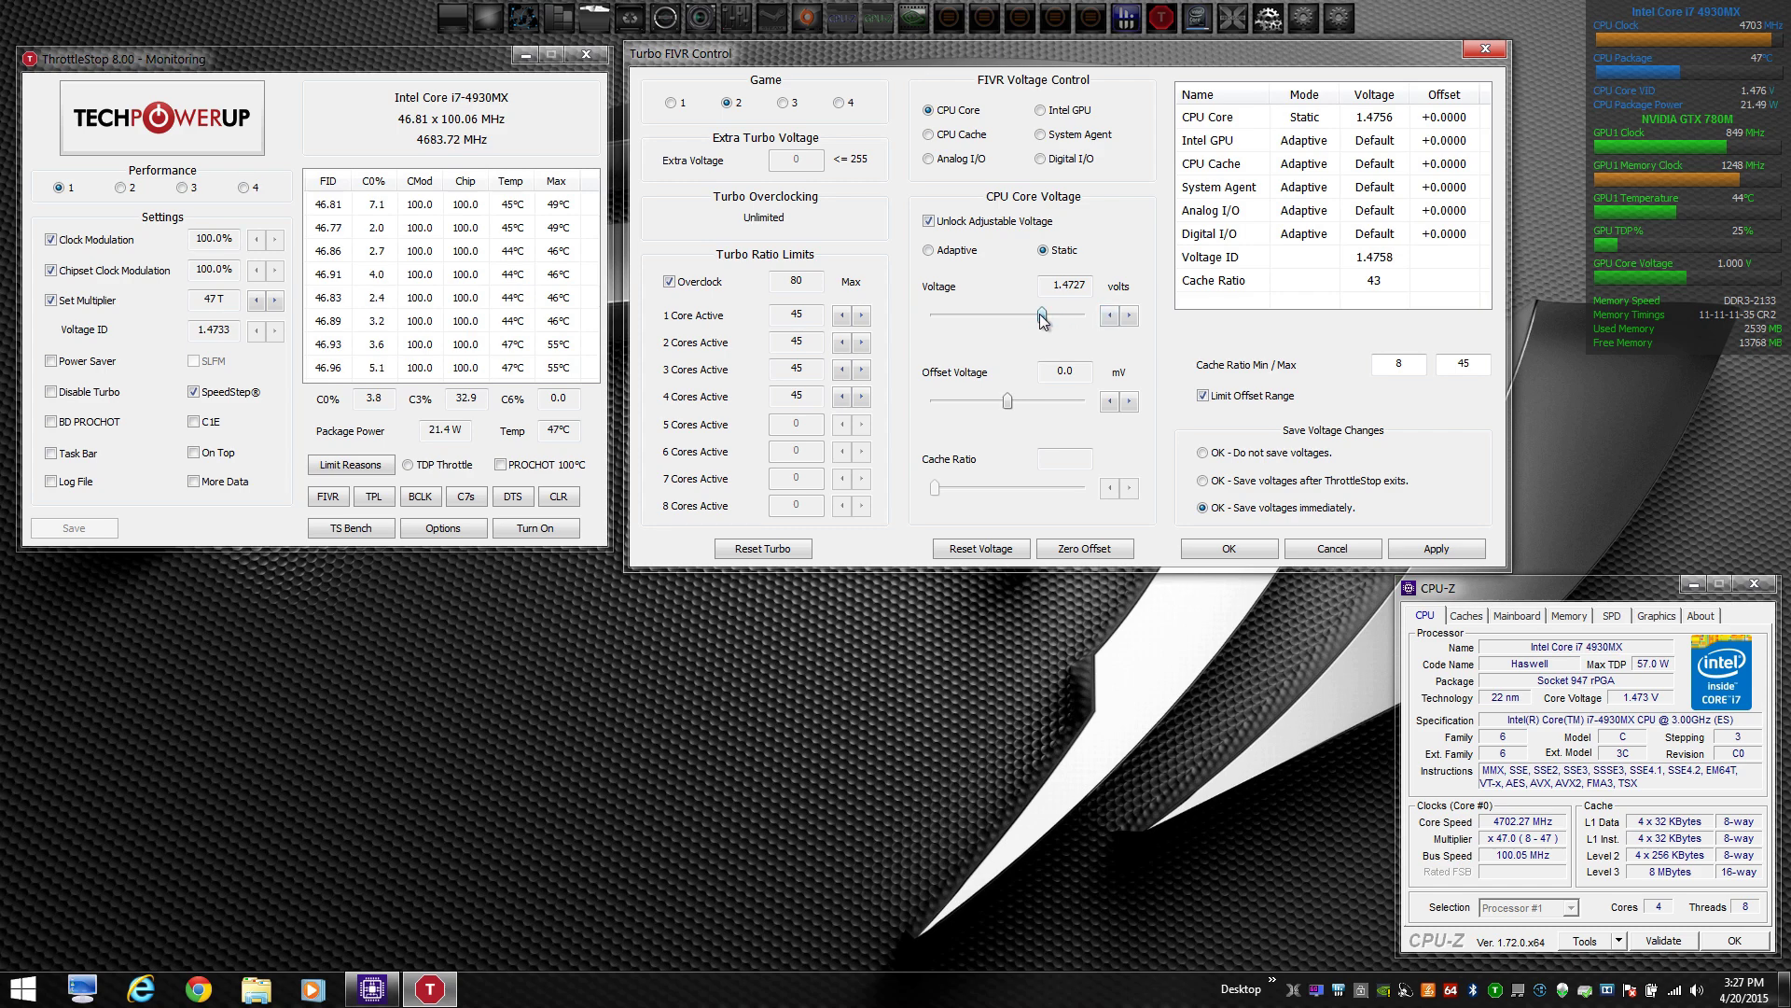
pyautogui.moveTo(1042, 319); pyautogui.dragTo(1039, 322)
pyautogui.click(1111, 316)
pyautogui.click(1110, 316)
pyautogui.click(1430, 547)
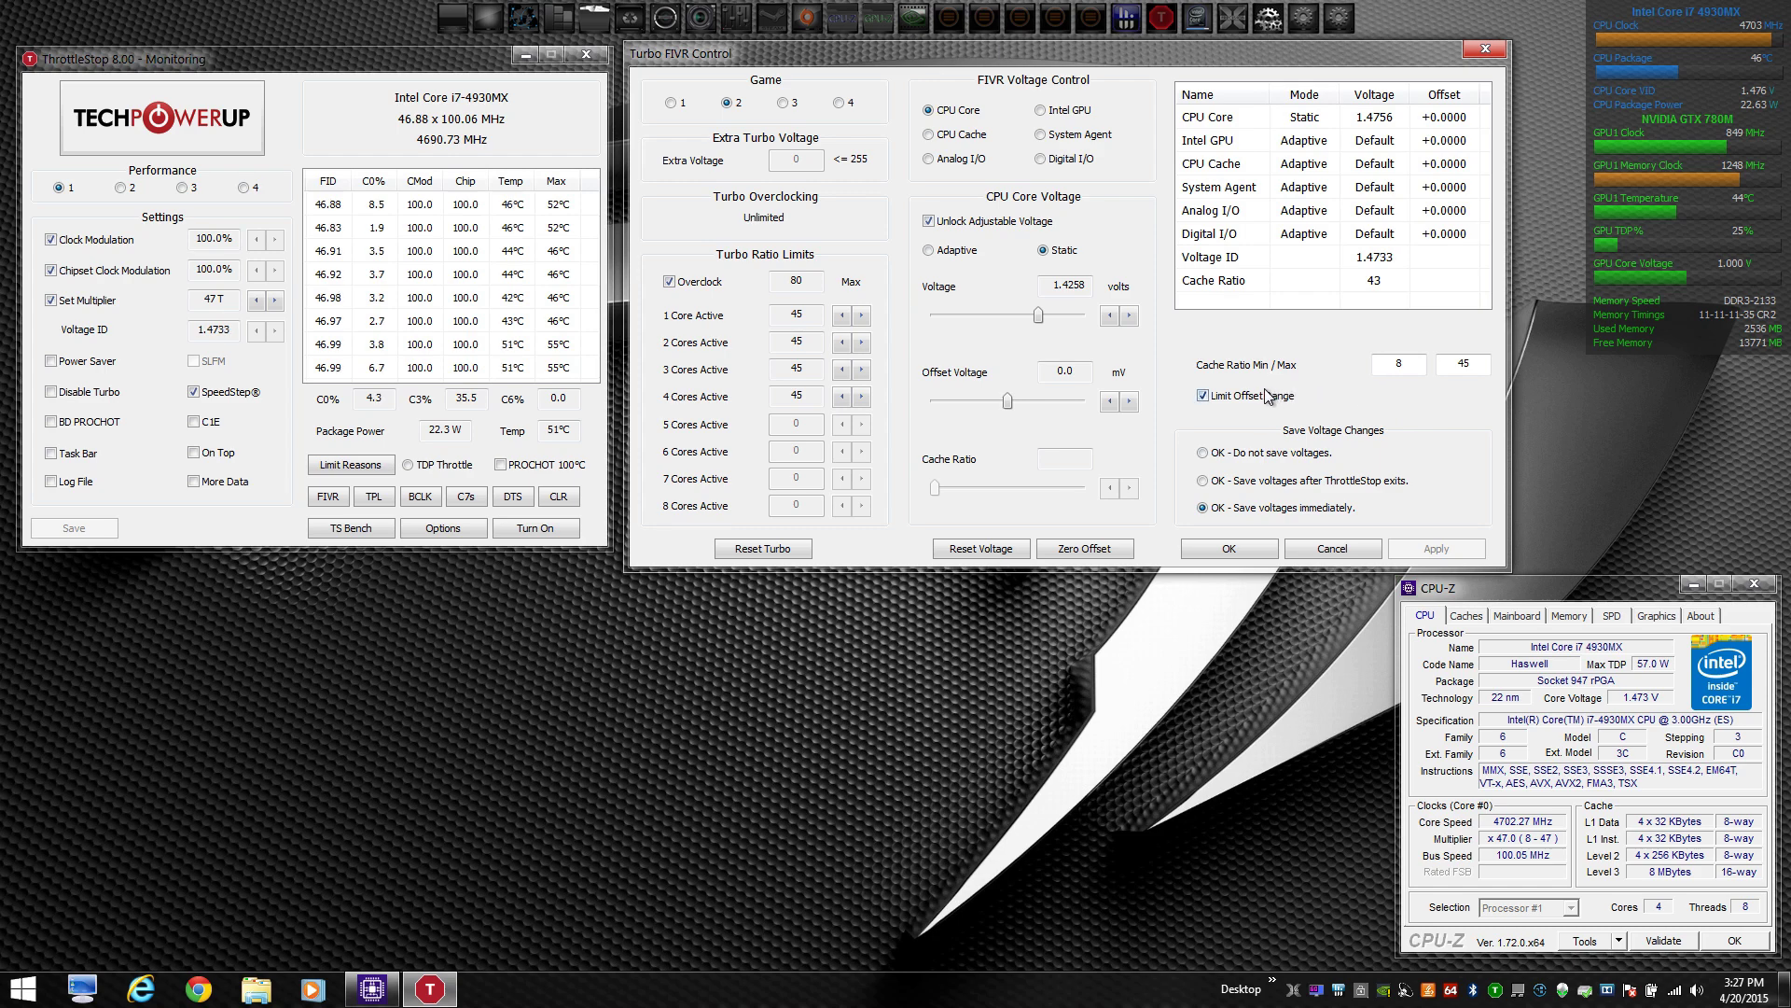
# Step: Switch to the Internet profile and lower its turbo ratios to 43×
pyautogui.click(784, 105)
pyautogui.click(842, 316)
pyautogui.click(841, 317)
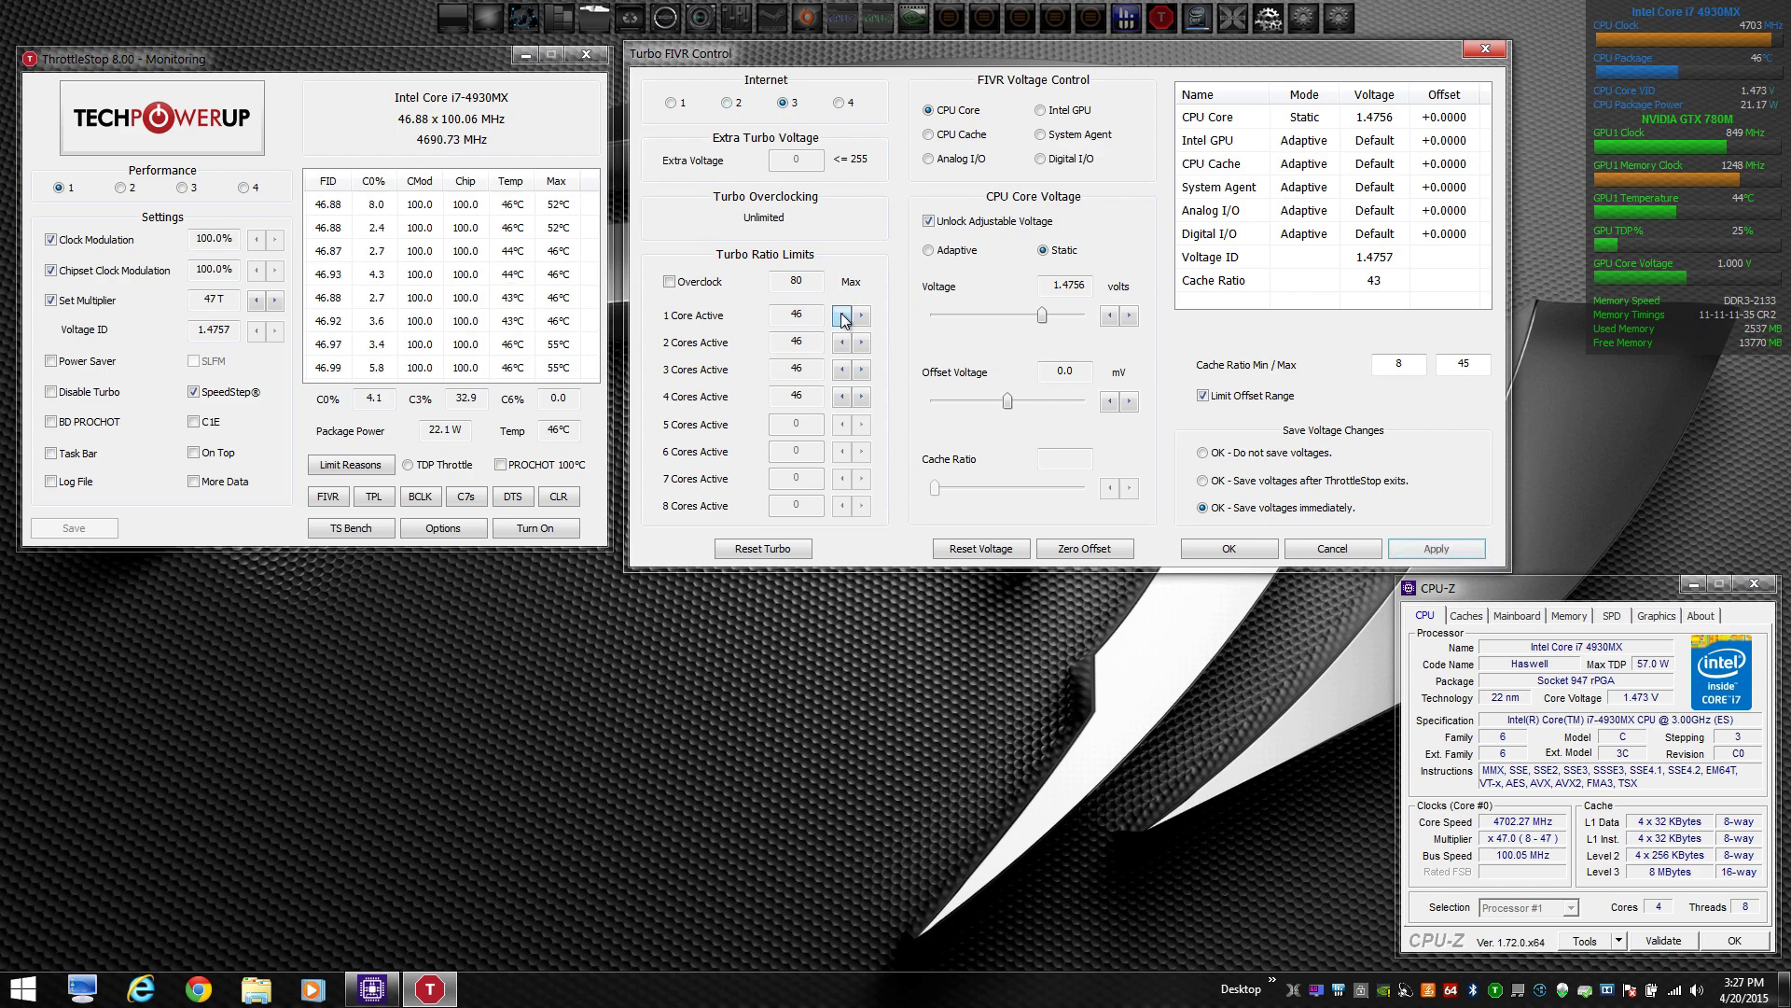
pyautogui.click(841, 317)
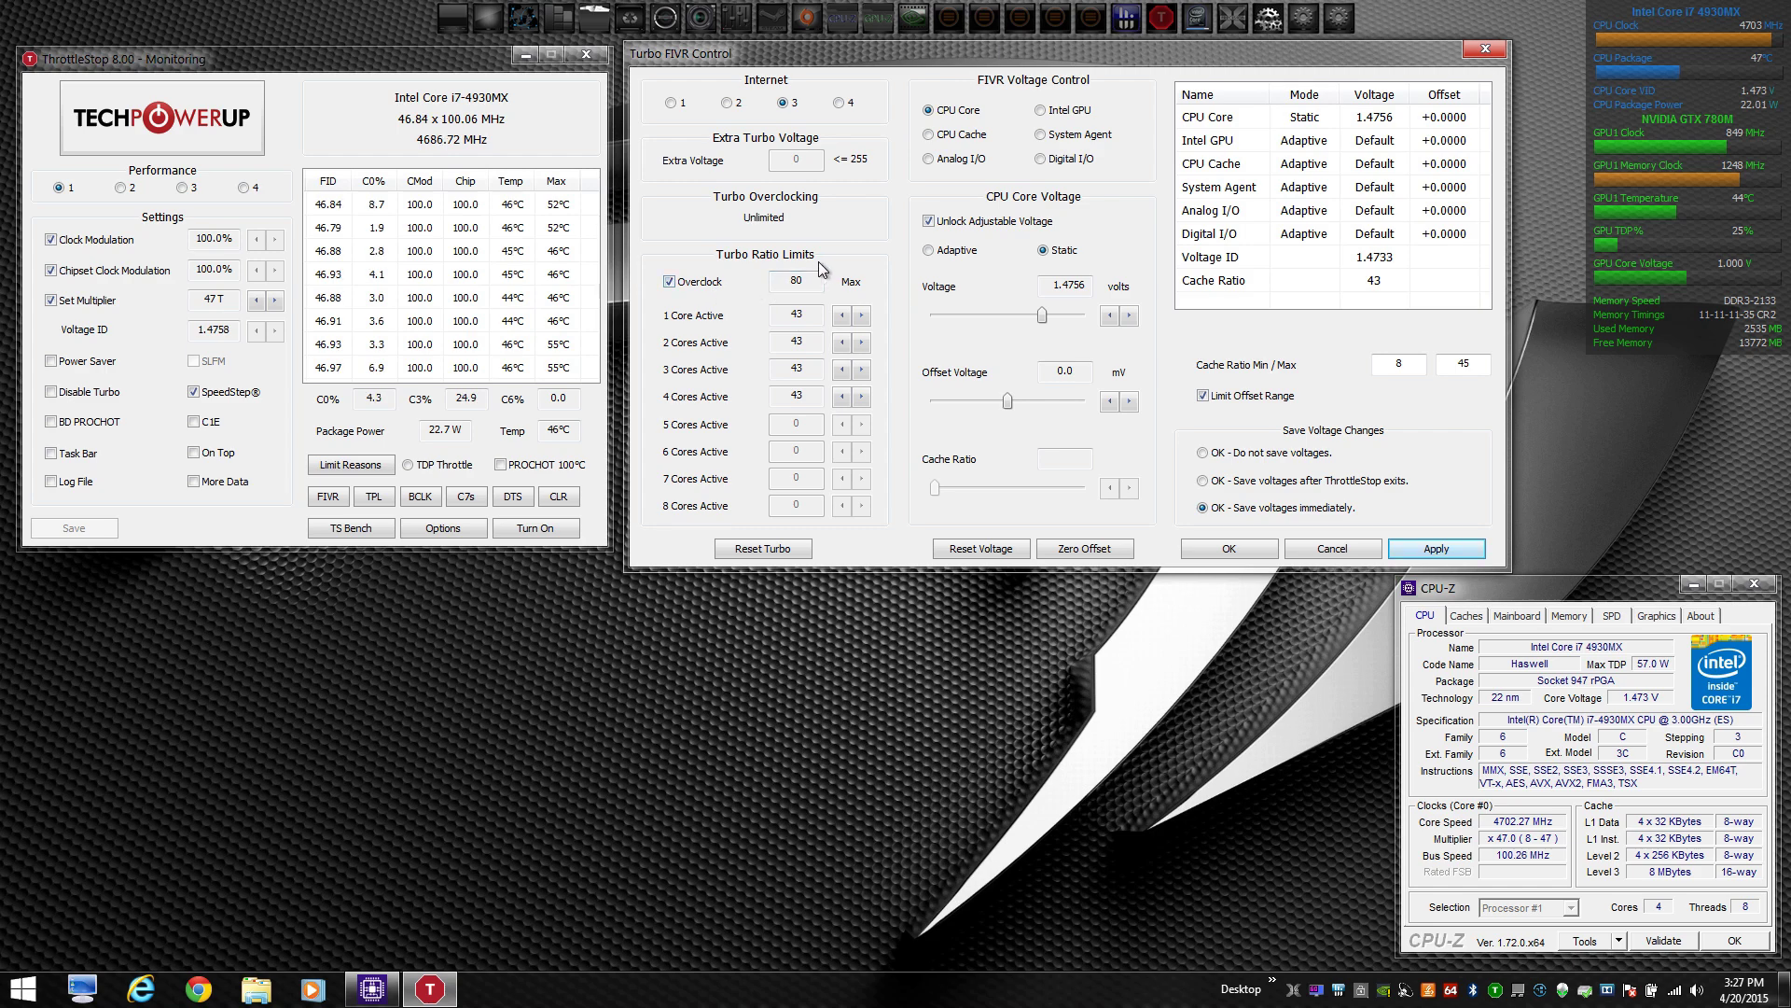
# Step: Reduce the Internet core voltage to 1.3252 V, apply, and bring up the Battery profile
pyautogui.click(1109, 317)
pyautogui.click(1109, 316)
pyautogui.click(1109, 317)
pyautogui.moveTo(1042, 322); pyautogui.dragTo(1033, 326)
pyautogui.click(1109, 317)
pyautogui.click(1109, 317)
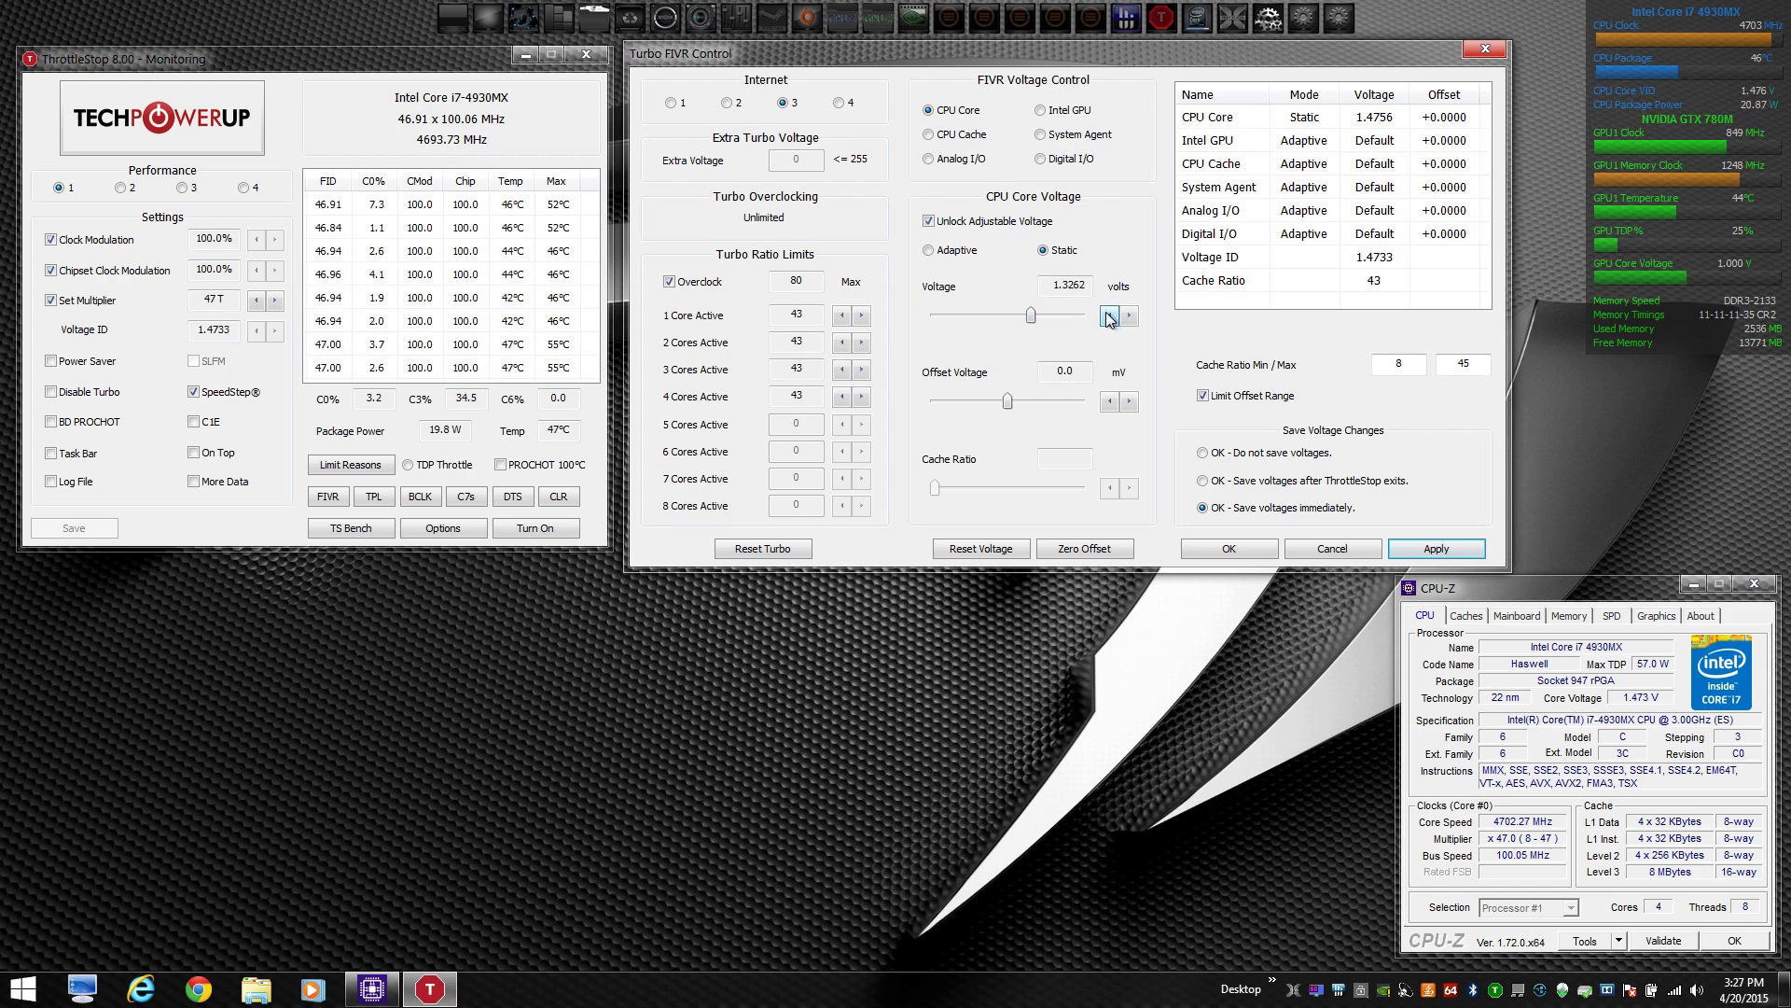
pyautogui.click(1439, 549)
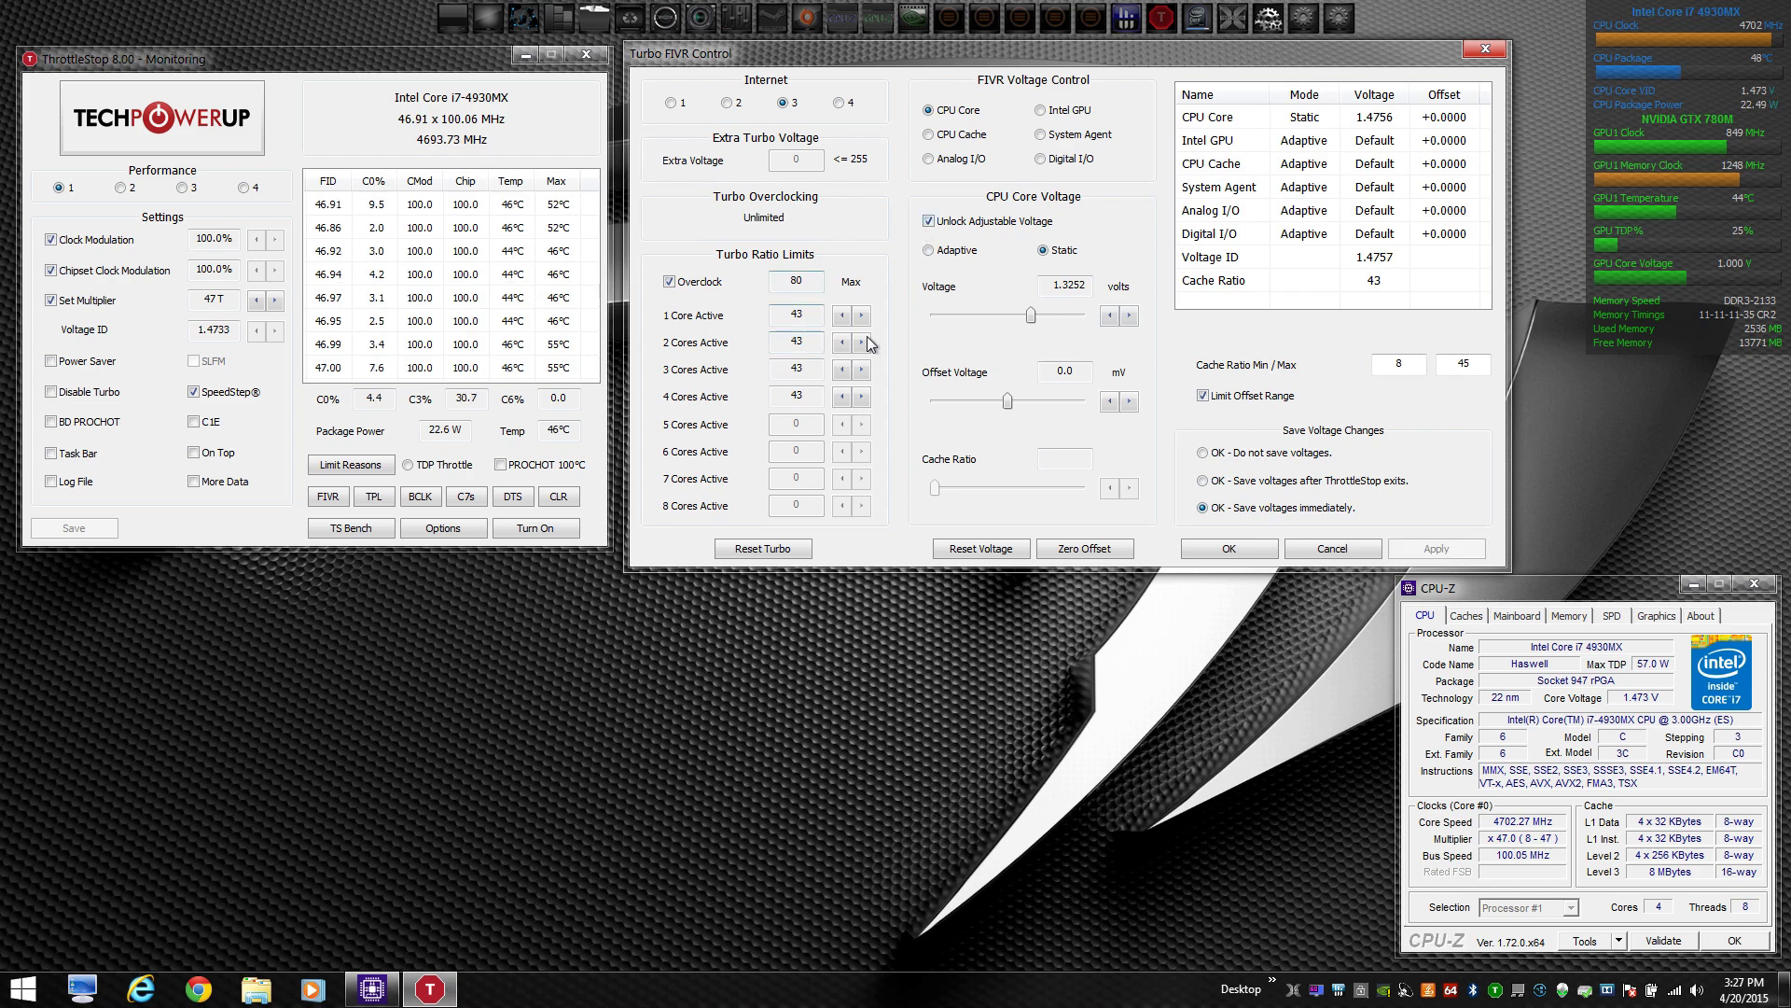
pyautogui.click(839, 104)
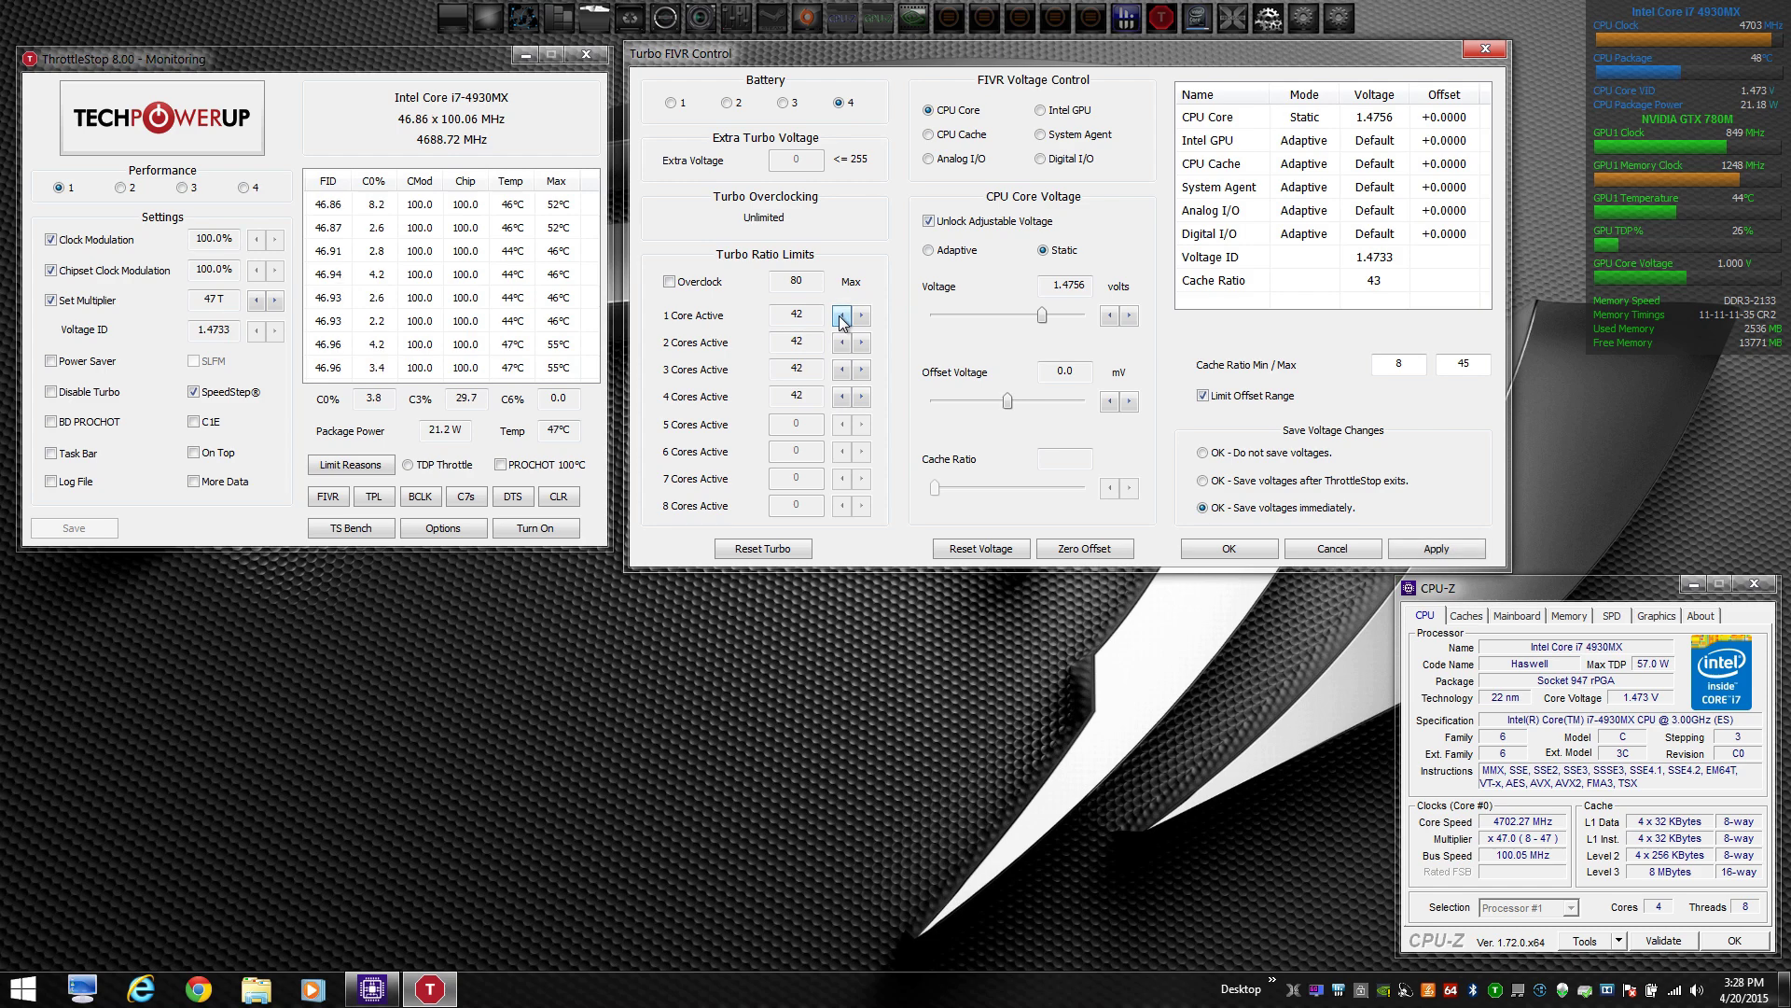
# Step: Give the Battery profile 41× turbo ratios, Overclock on, and 1.2754 V core voltage, applied
pyautogui.click(841, 317)
pyautogui.click(671, 282)
pyautogui.moveTo(1045, 320); pyautogui.dragTo(1030, 325)
pyautogui.click(1111, 317)
pyautogui.click(1111, 317)
pyautogui.click(1427, 547)
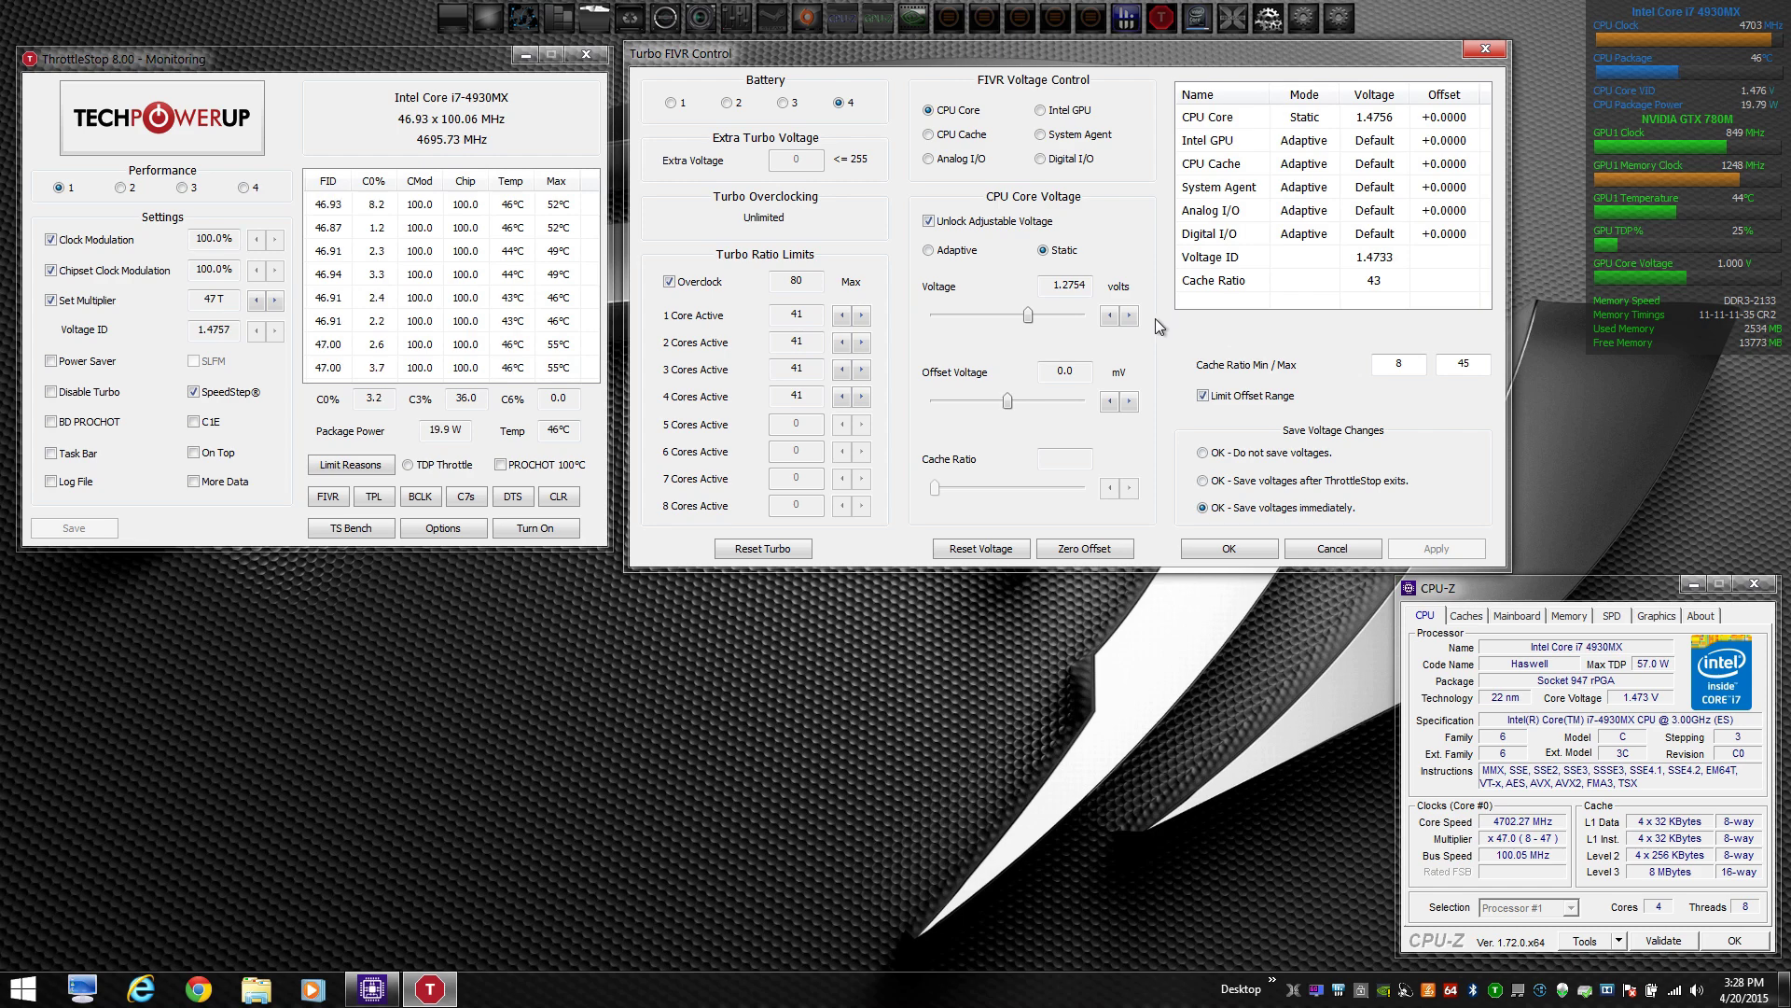
# Step: Return to the Performance profile and show its CPU Cache voltage settings
pyautogui.click(675, 104)
pyautogui.click(1072, 556)
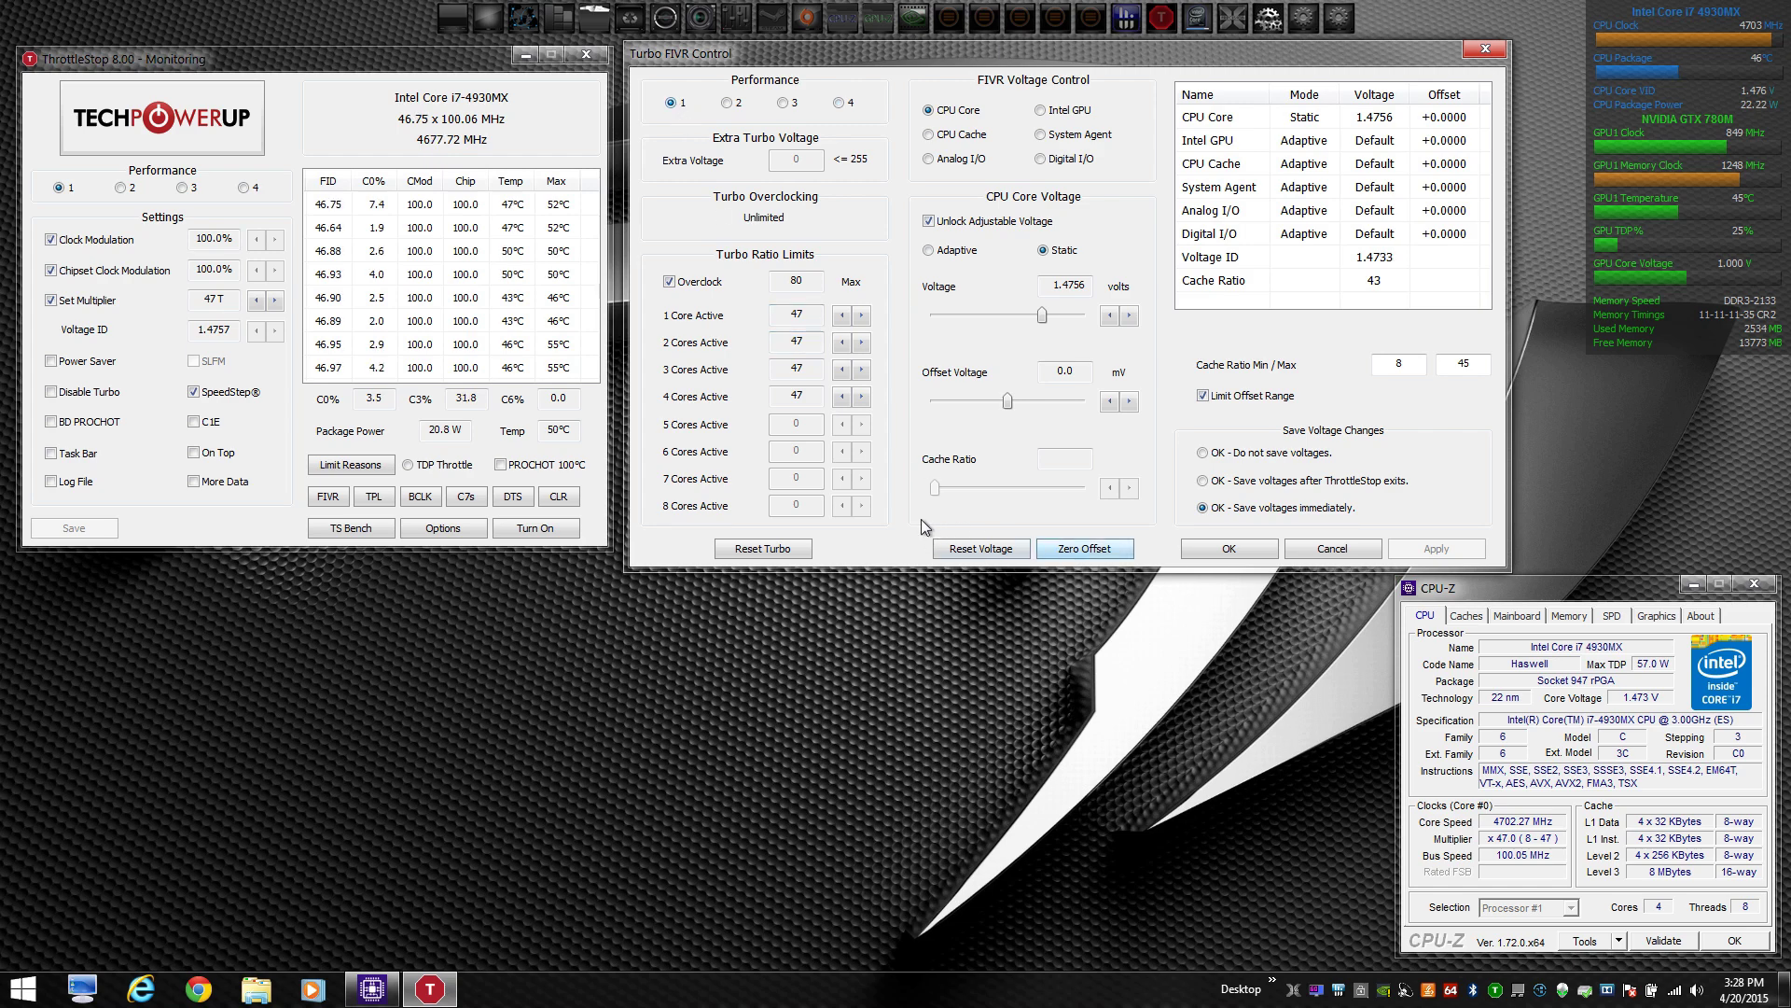
pyautogui.click(938, 137)
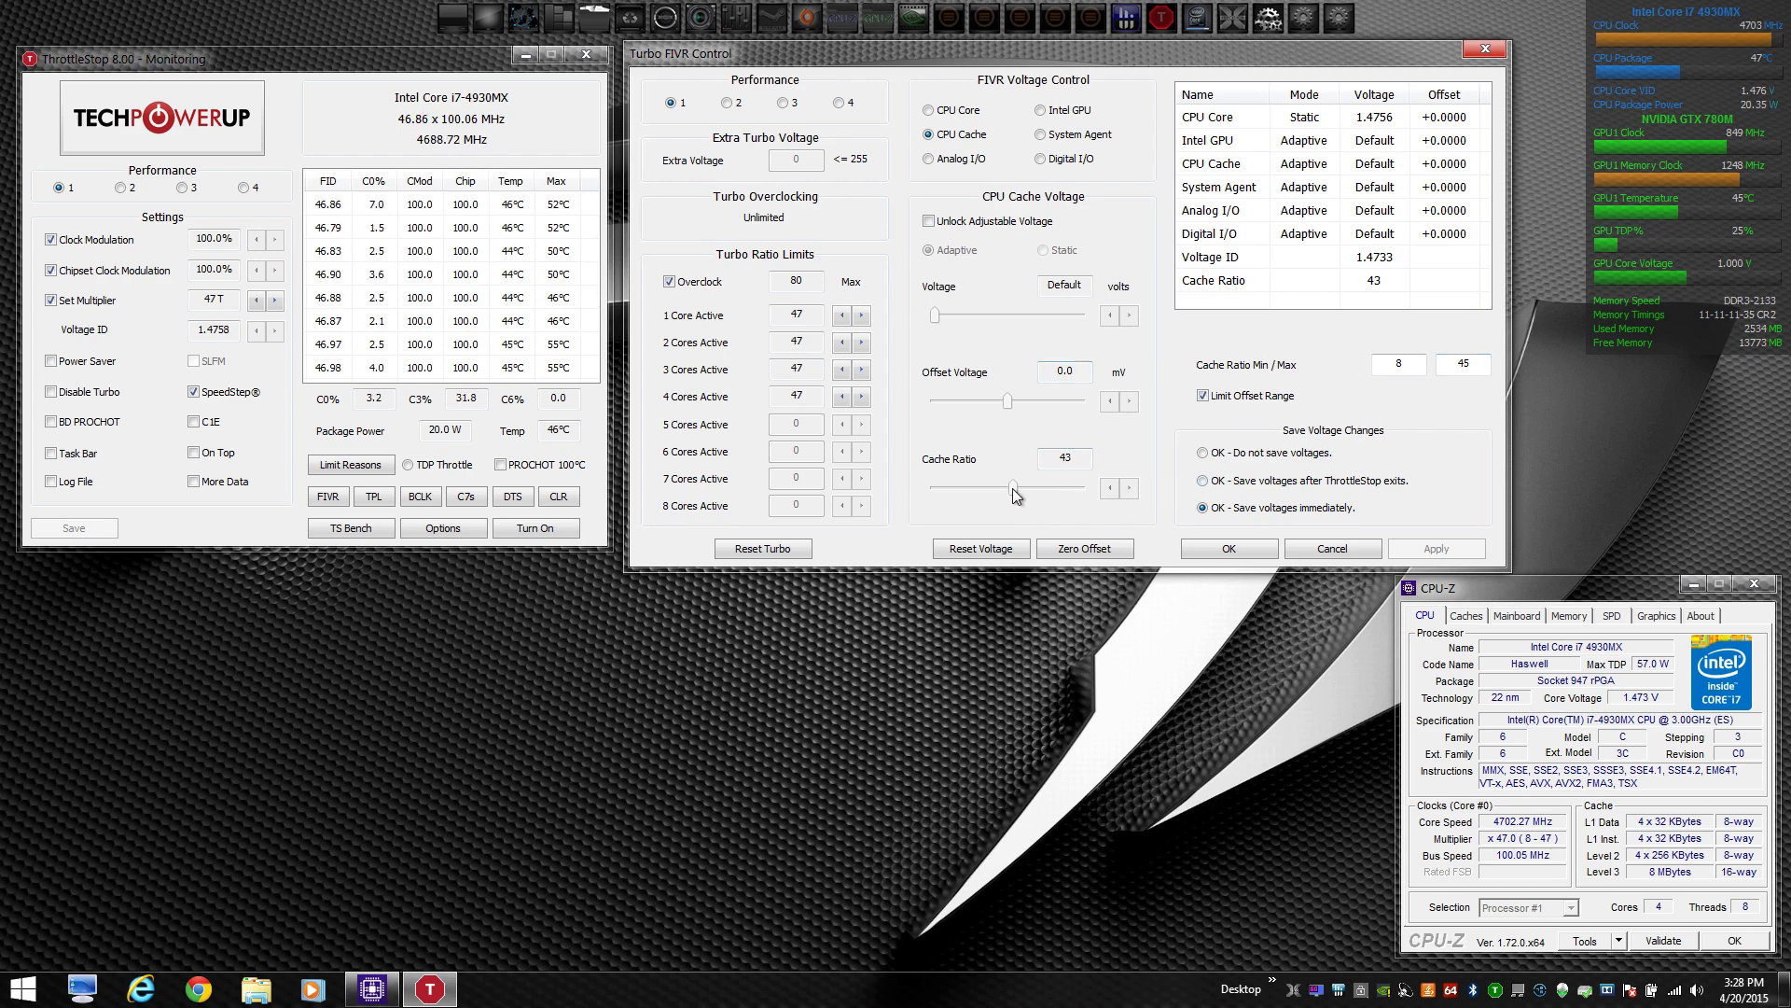
# Step: Unlock adjustable CPU cache voltage and apply a cache ratio of 45
pyautogui.click(928, 221)
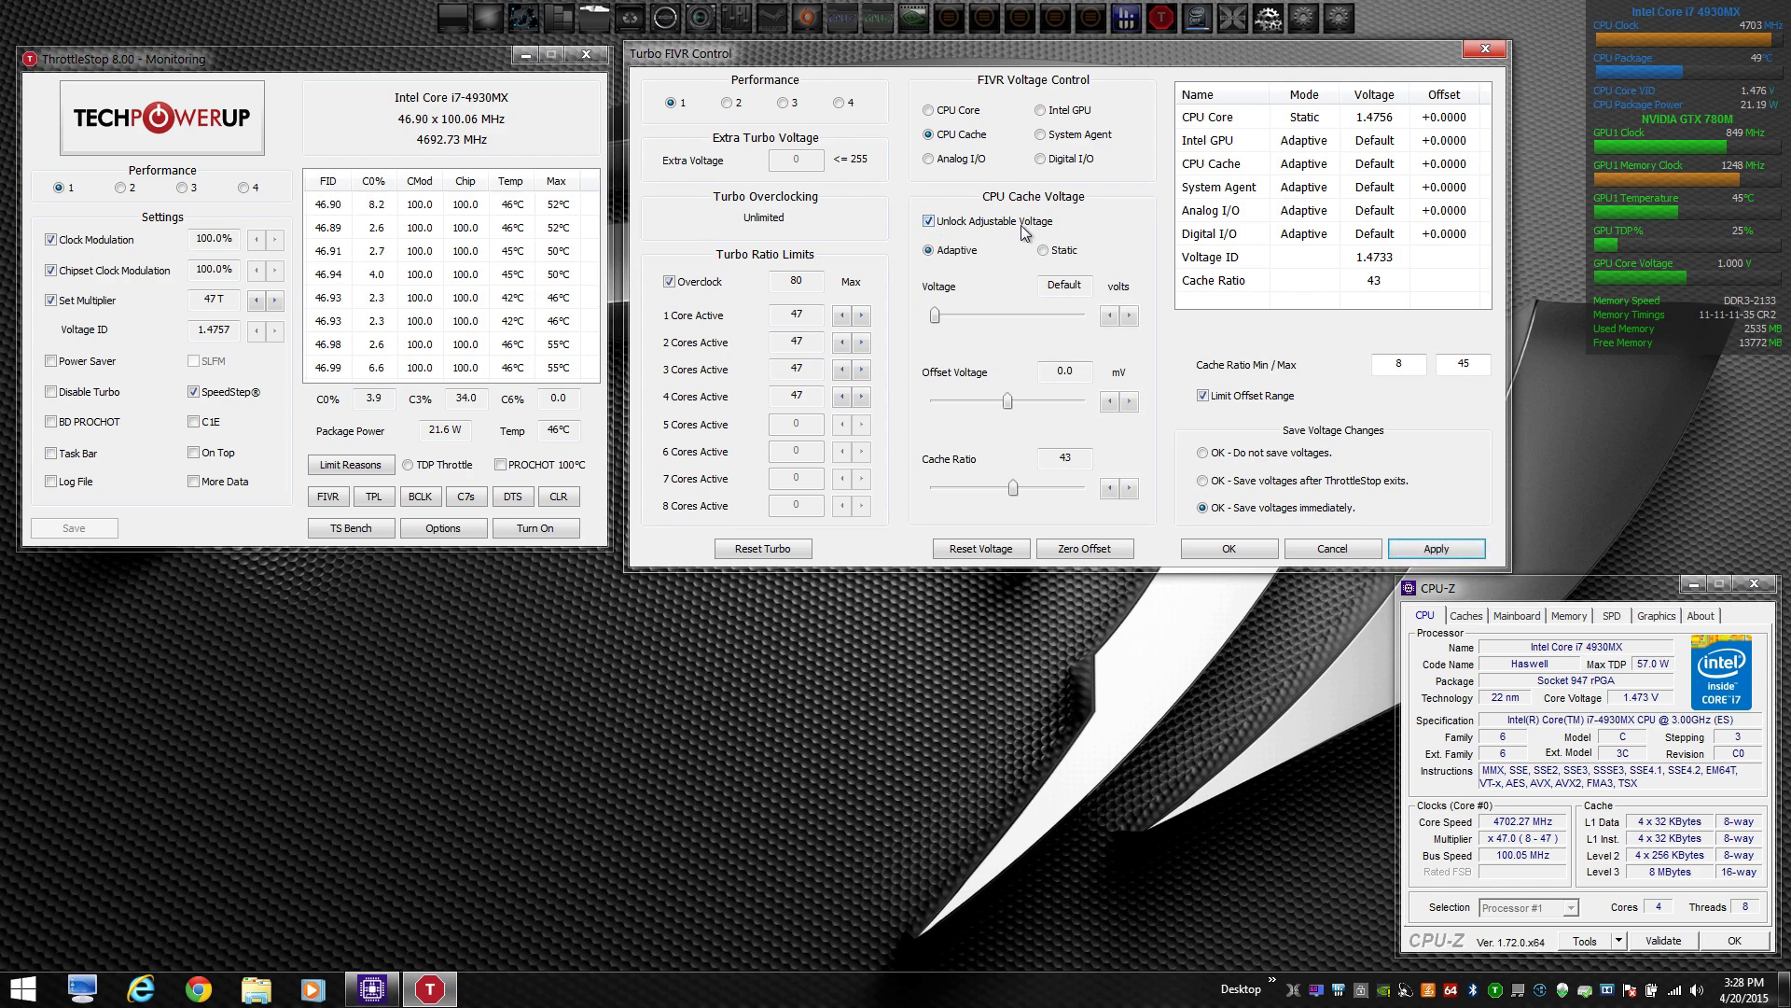
pyautogui.click(1130, 489)
pyautogui.click(1130, 489)
pyautogui.click(1442, 550)
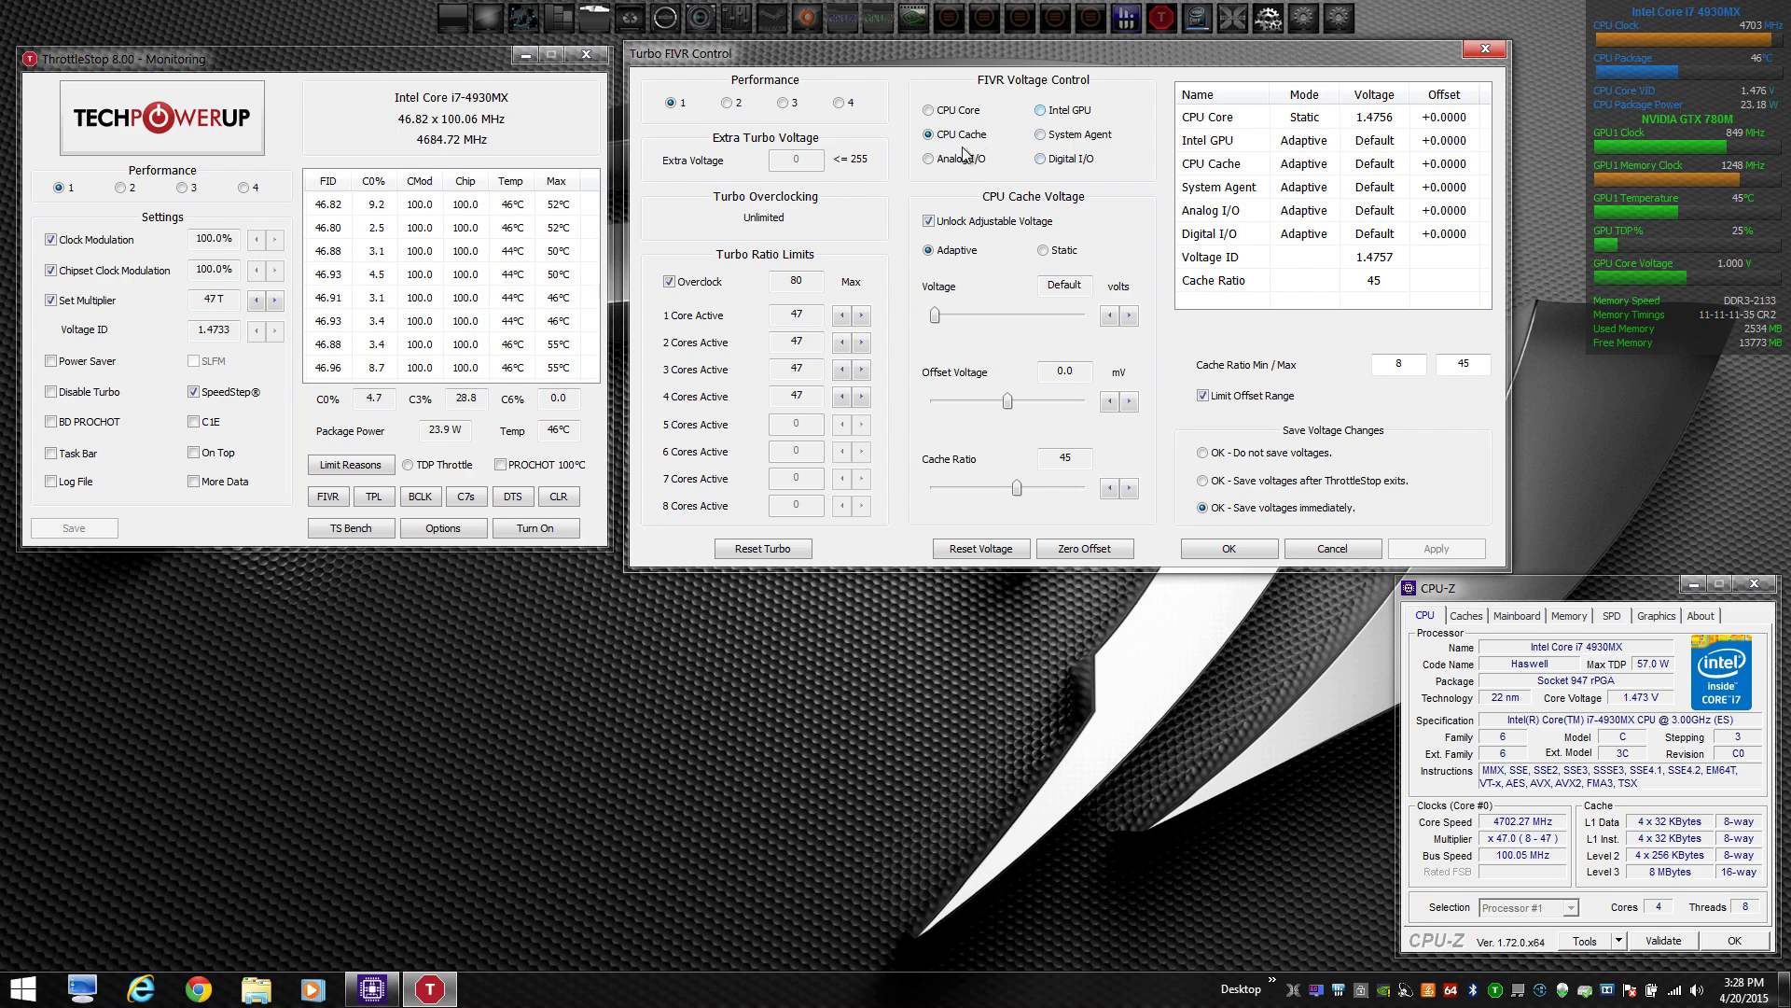
# Step: Browse the Analog I/O, Intel GPU, System Agent and Digital I/O voltage pages
pyautogui.click(930, 159)
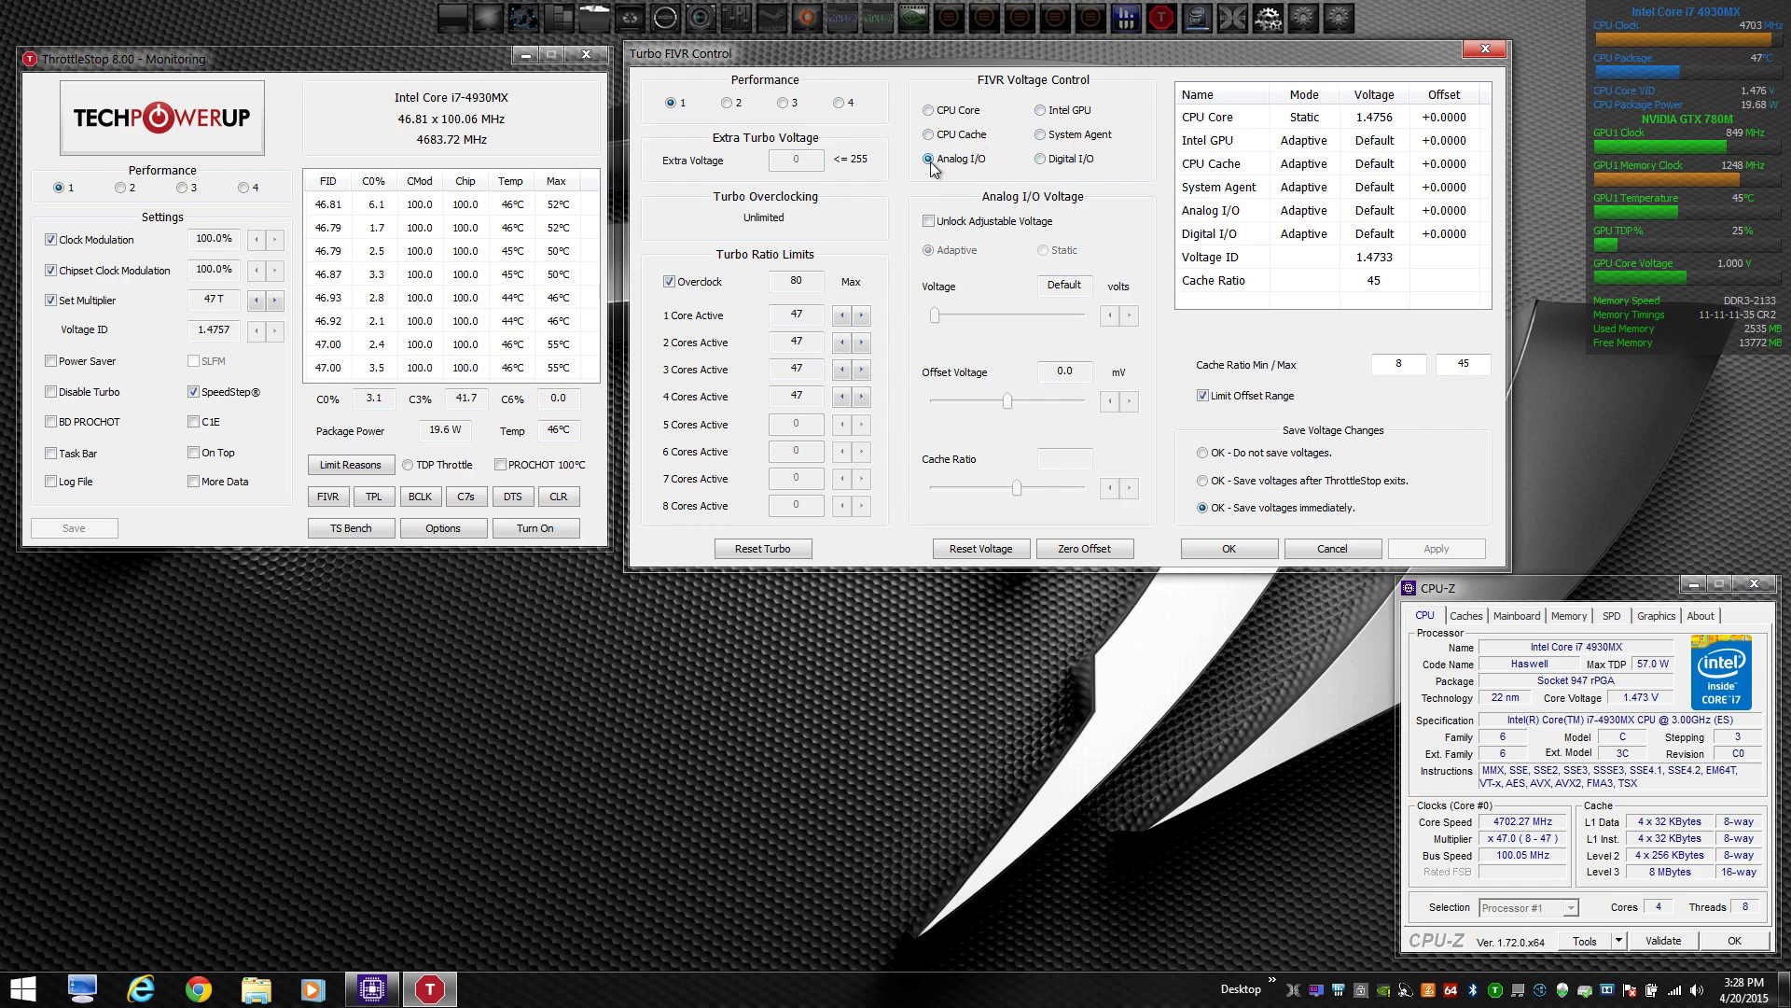
pyautogui.click(1040, 111)
pyautogui.click(1041, 136)
pyautogui.click(1041, 160)
# Step: Unlock the Game profile's CPU cache voltage and apply a cache ratio of 45
pyautogui.click(728, 104)
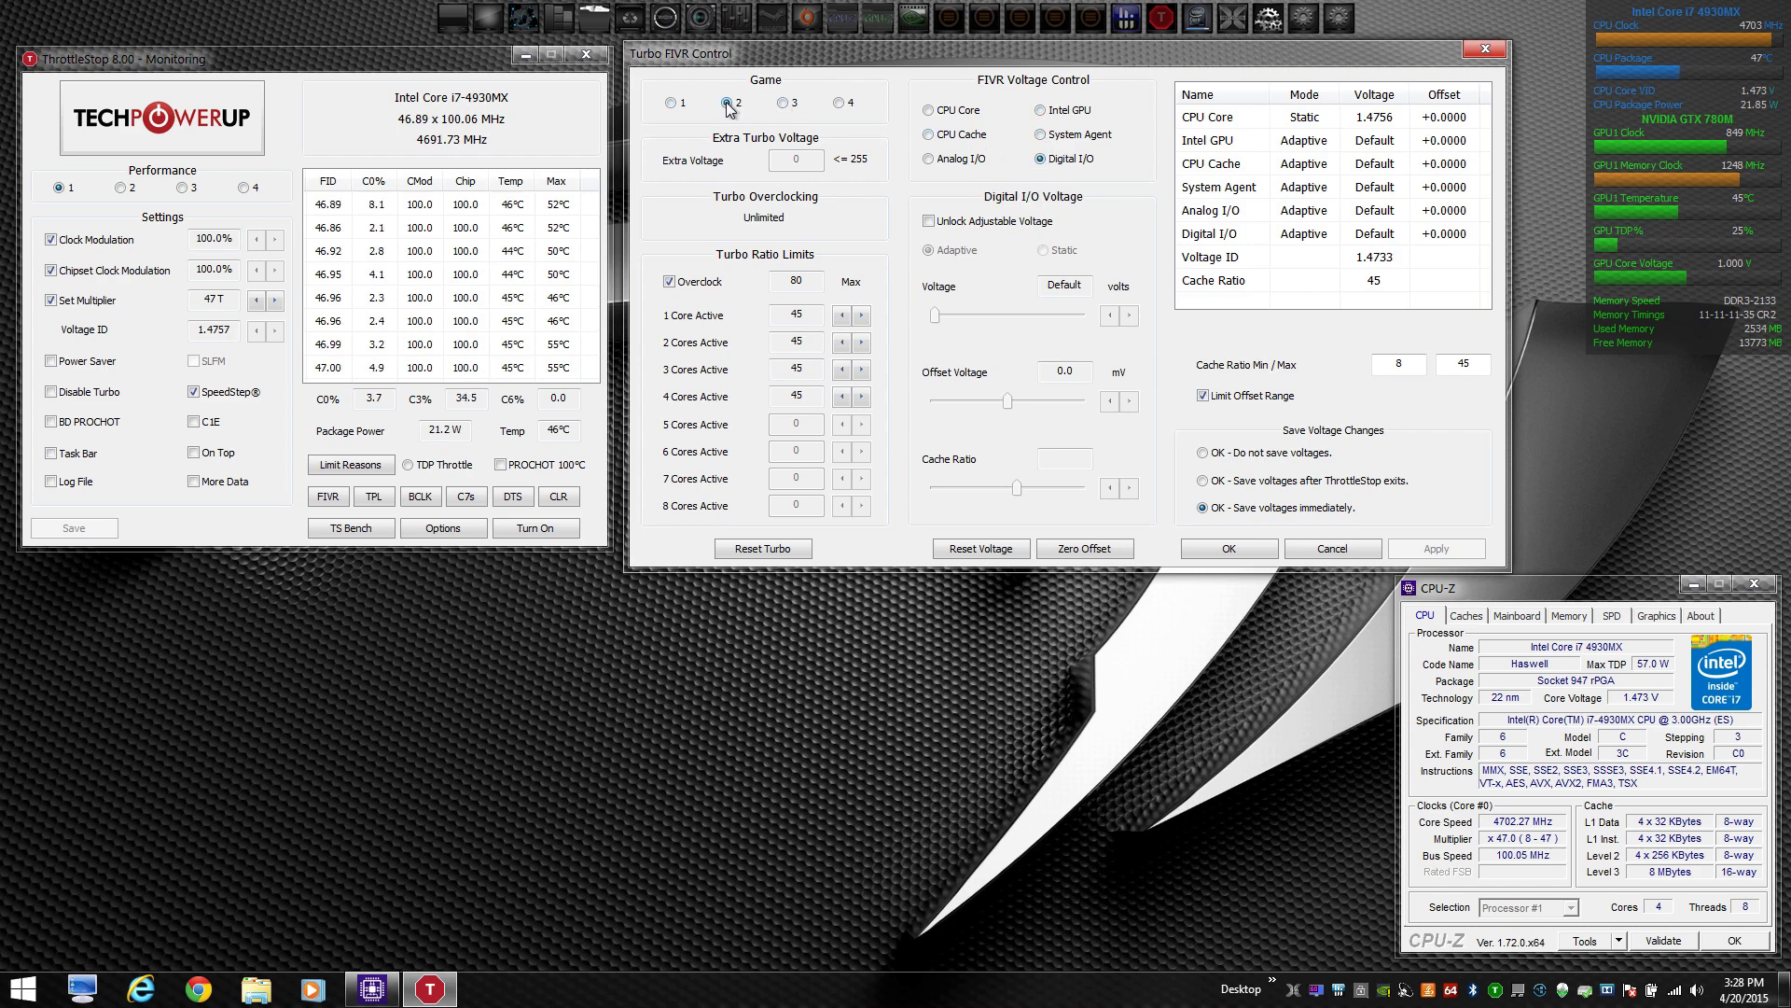
pyautogui.click(948, 136)
pyautogui.click(929, 222)
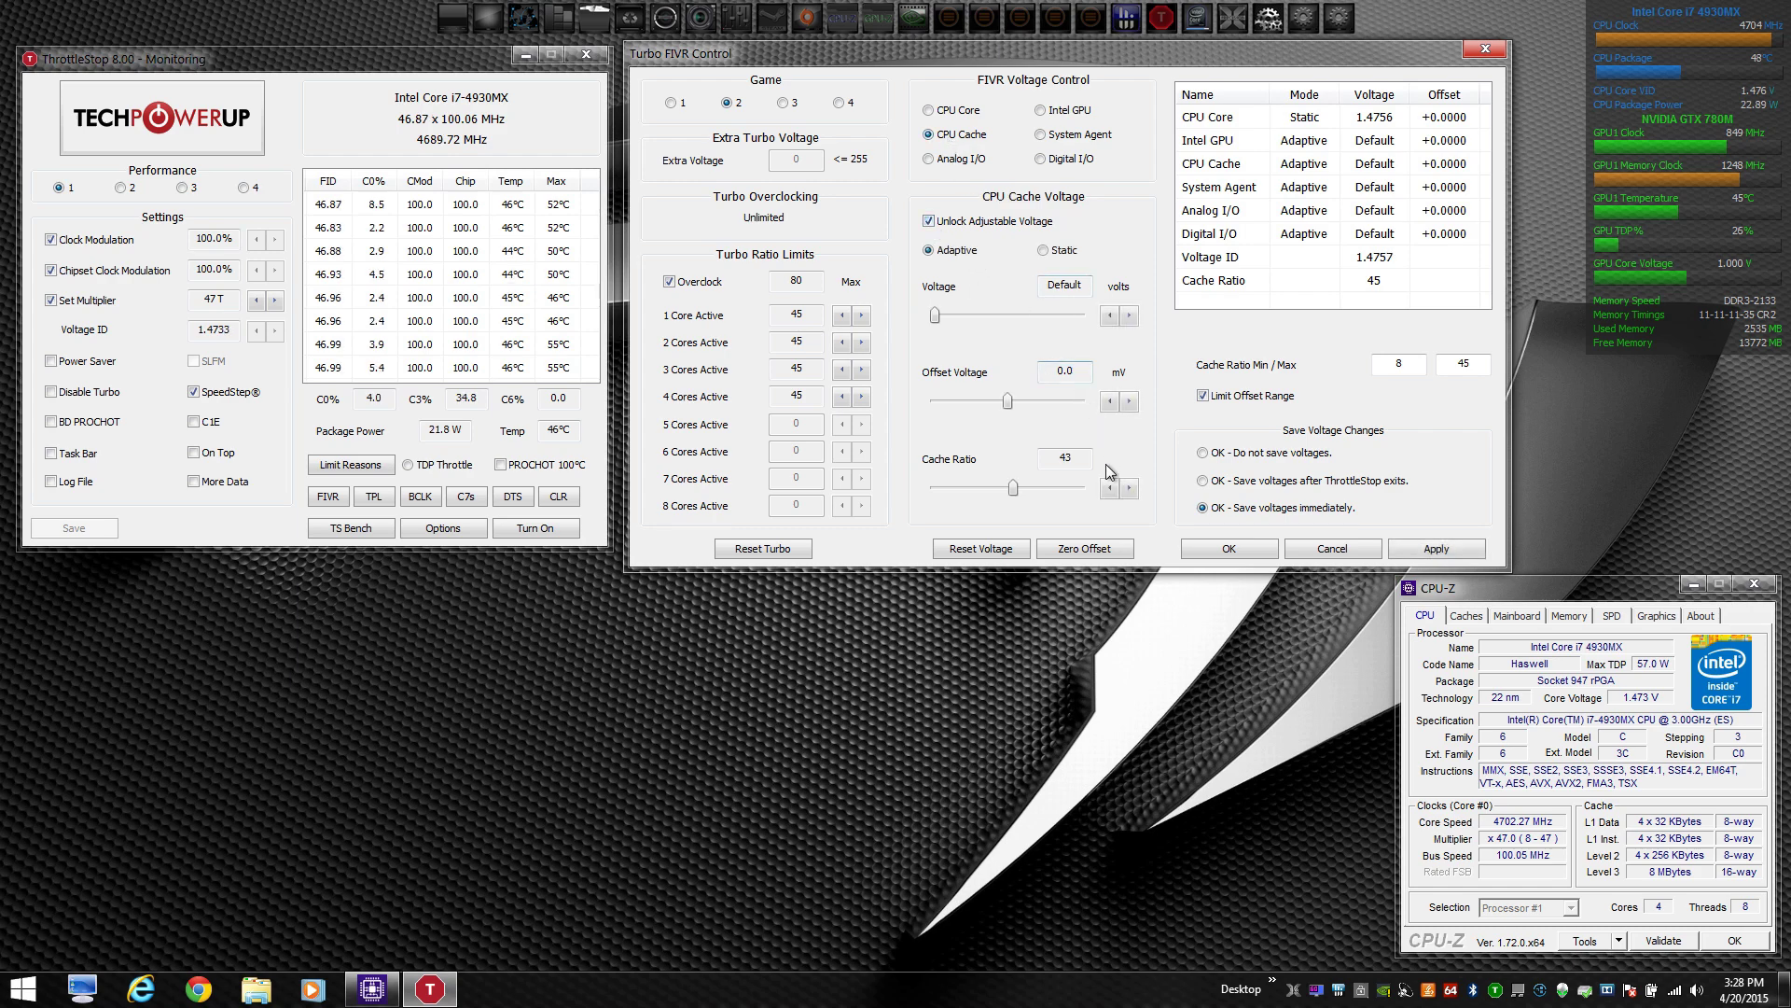
pyautogui.click(1128, 489)
pyautogui.click(1129, 488)
pyautogui.click(1129, 489)
pyautogui.click(1129, 489)
pyautogui.click(1109, 489)
pyautogui.click(1109, 489)
pyautogui.click(1436, 549)
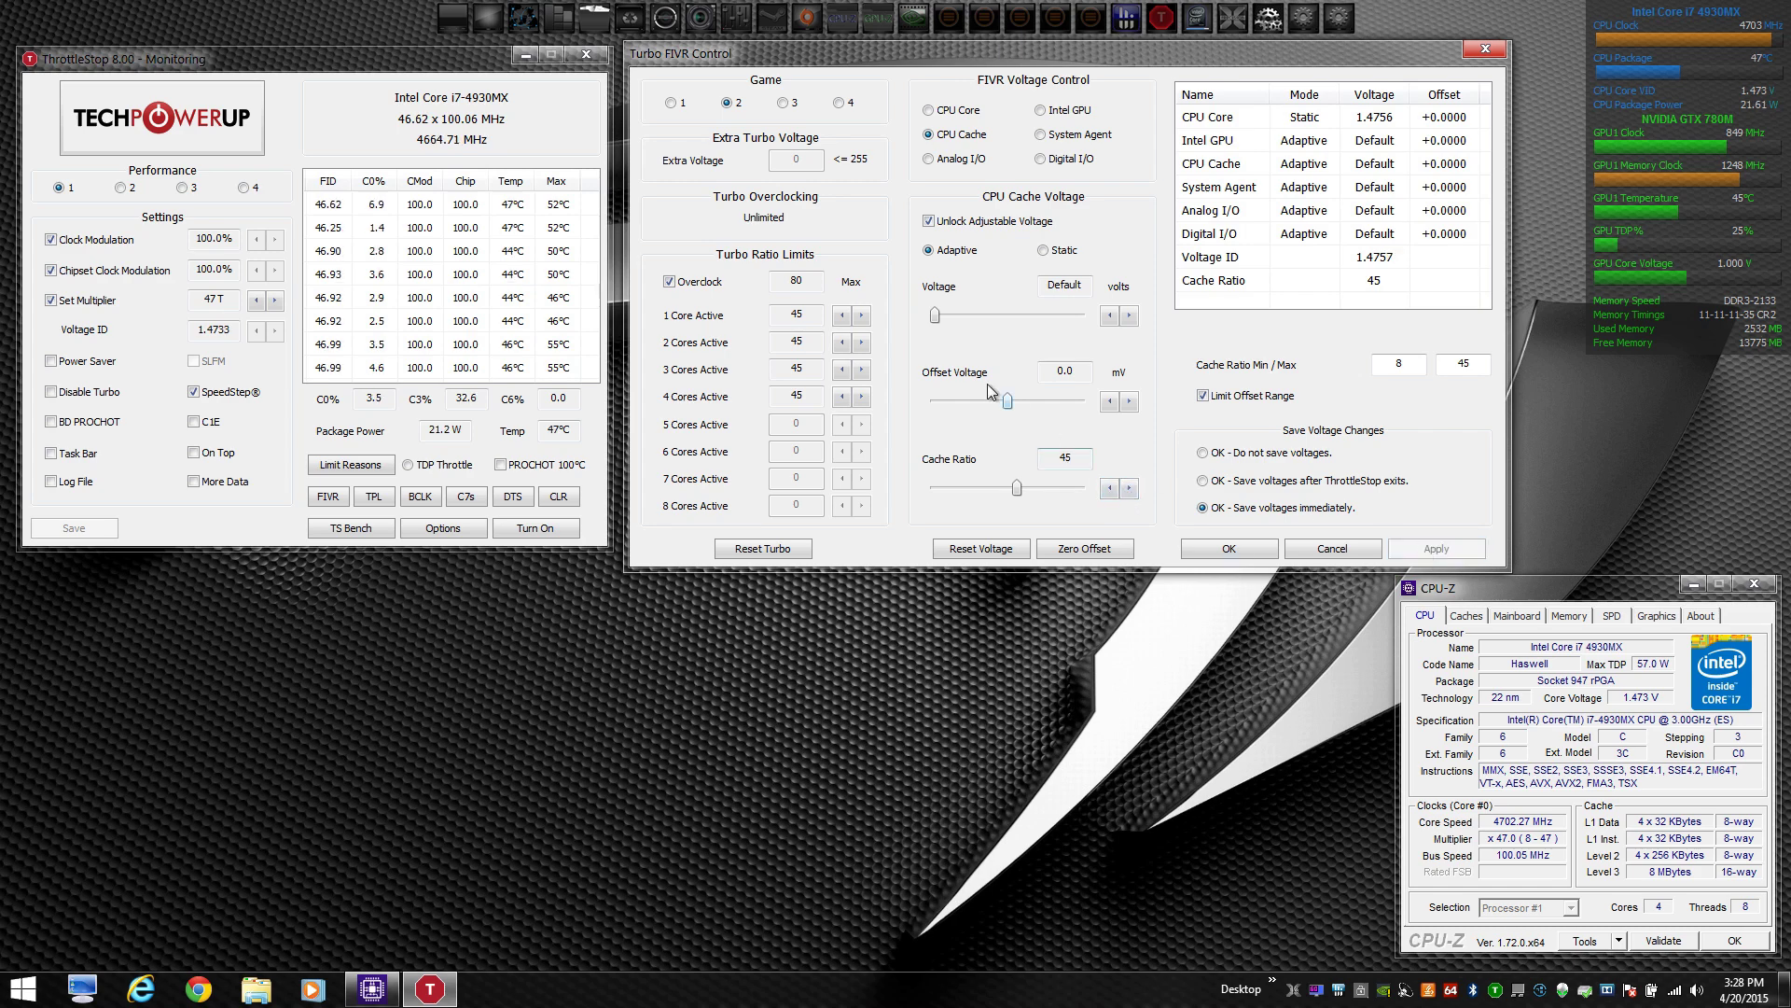
# Step: Apply cache ratio 45 for Internet, then unlock Battery's cache voltage at ratio 41
pyautogui.click(782, 104)
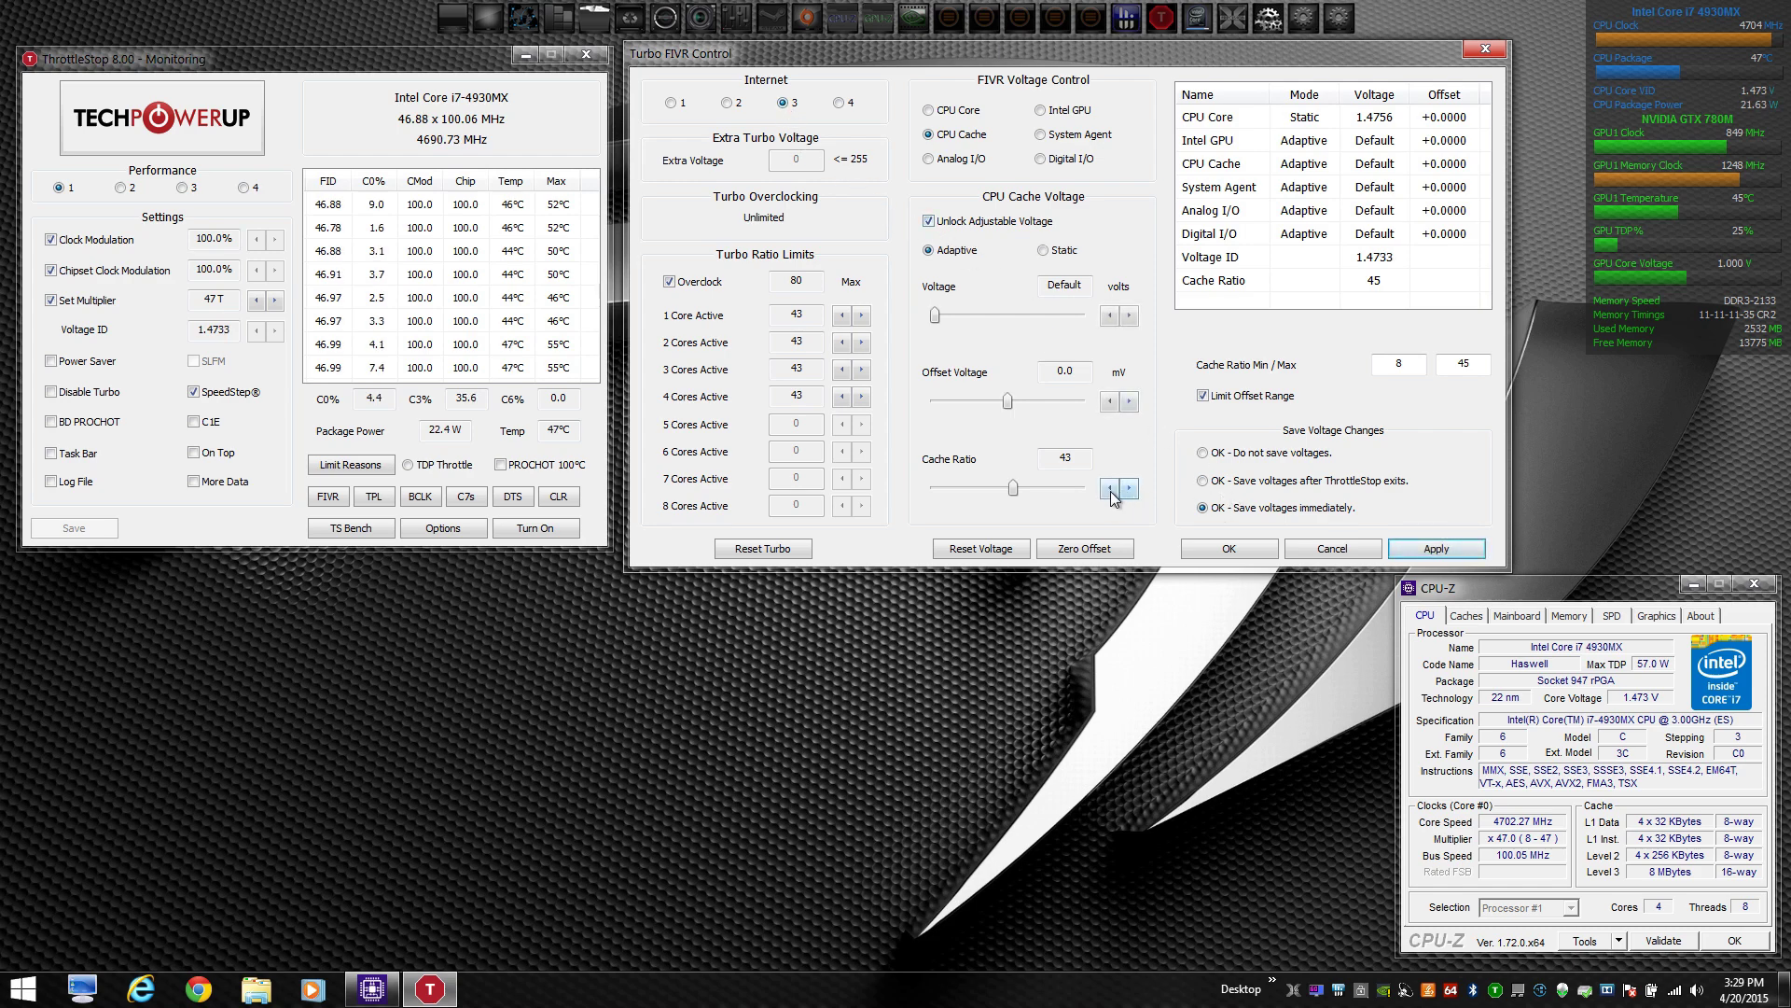
pyautogui.click(1428, 556)
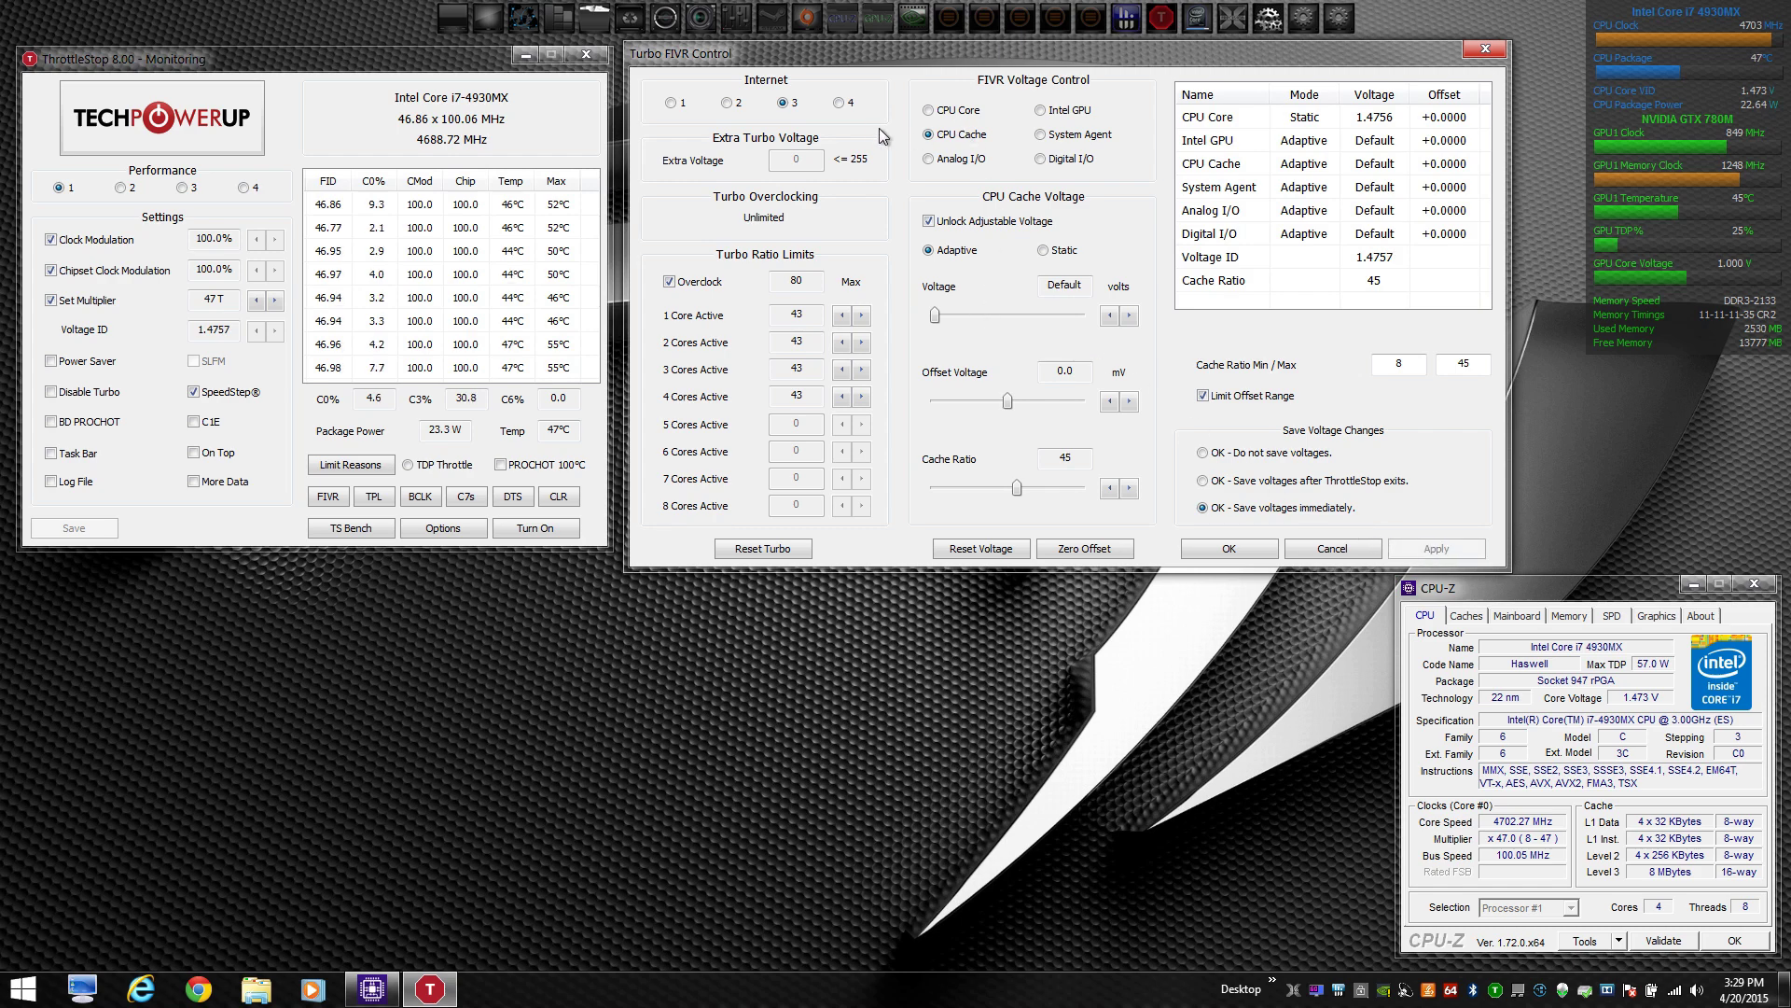
pyautogui.click(839, 103)
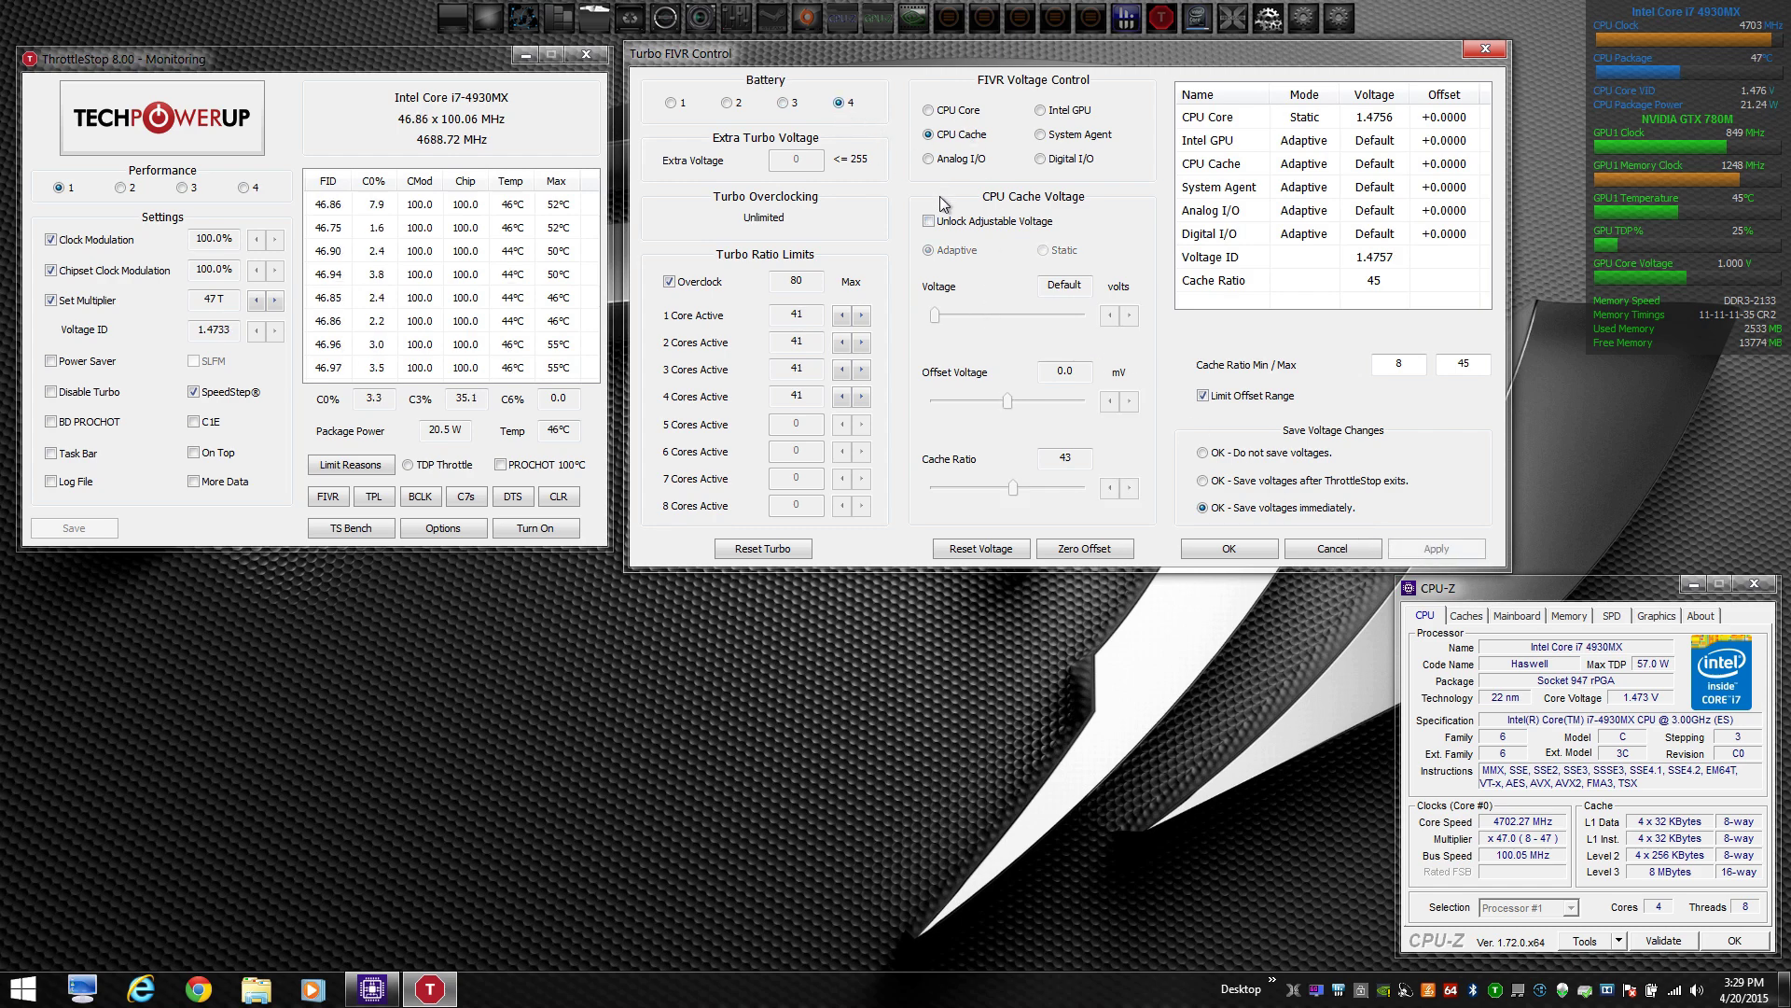
pyautogui.click(929, 221)
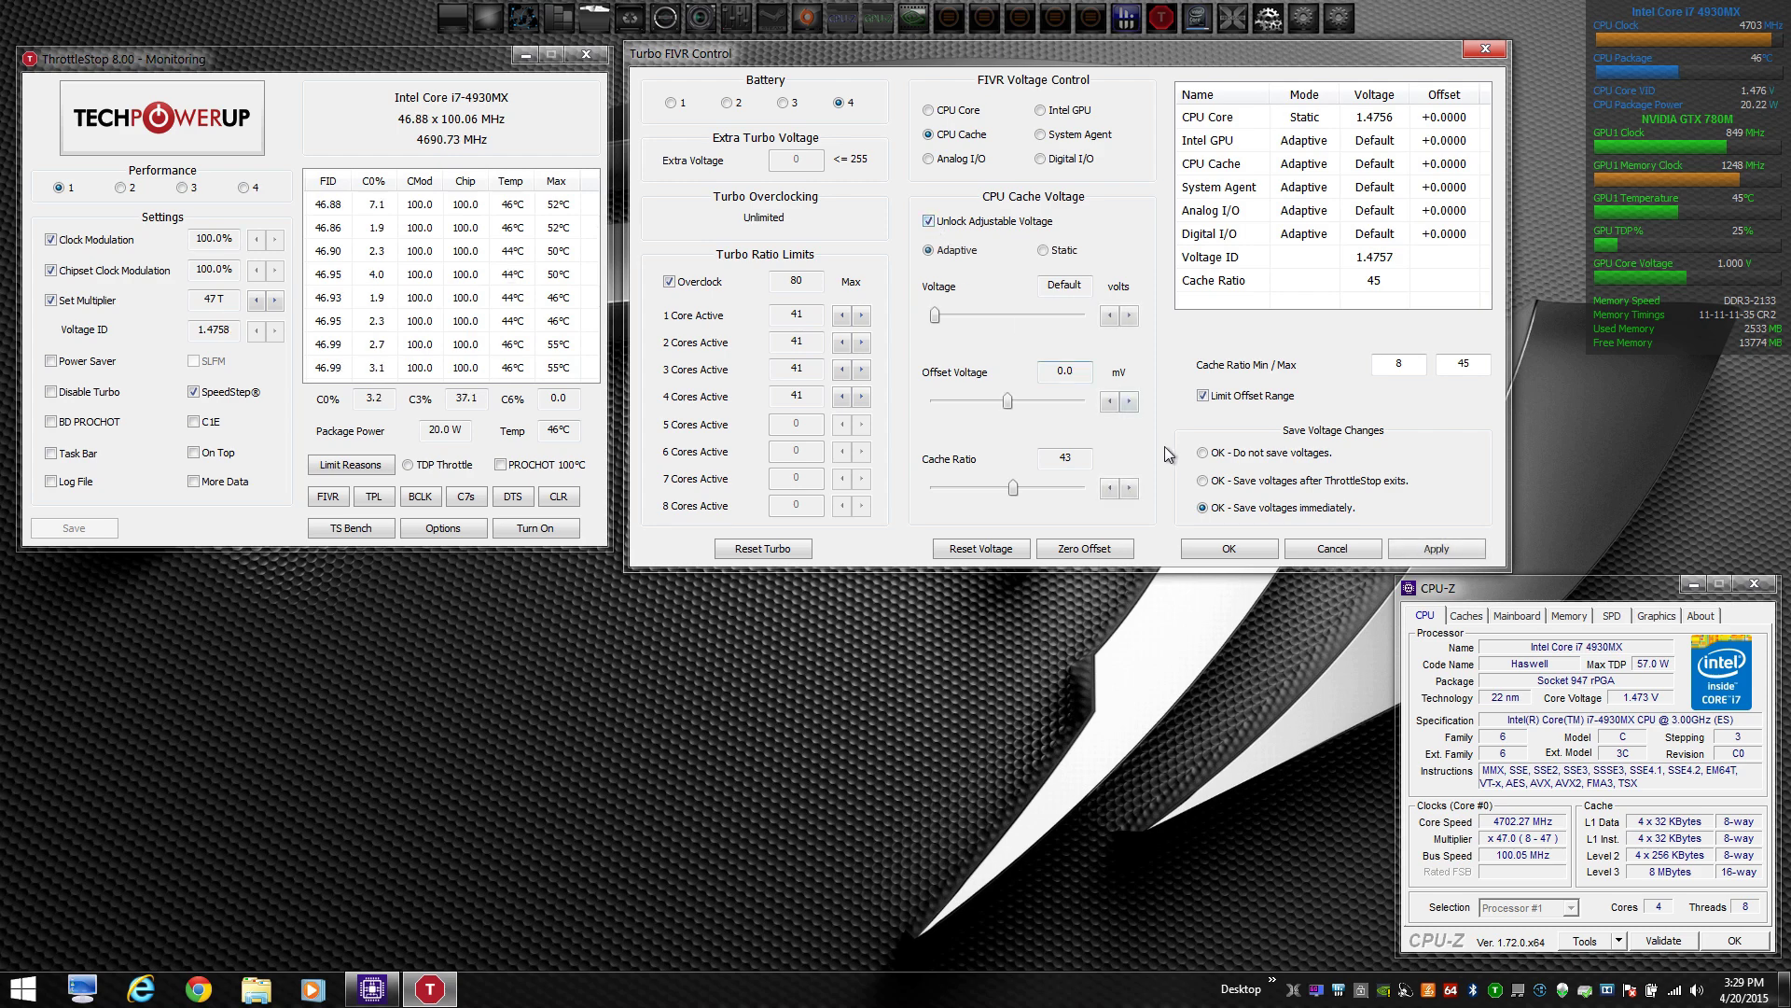
pyautogui.click(1108, 489)
pyautogui.click(1109, 489)
pyautogui.click(1437, 549)
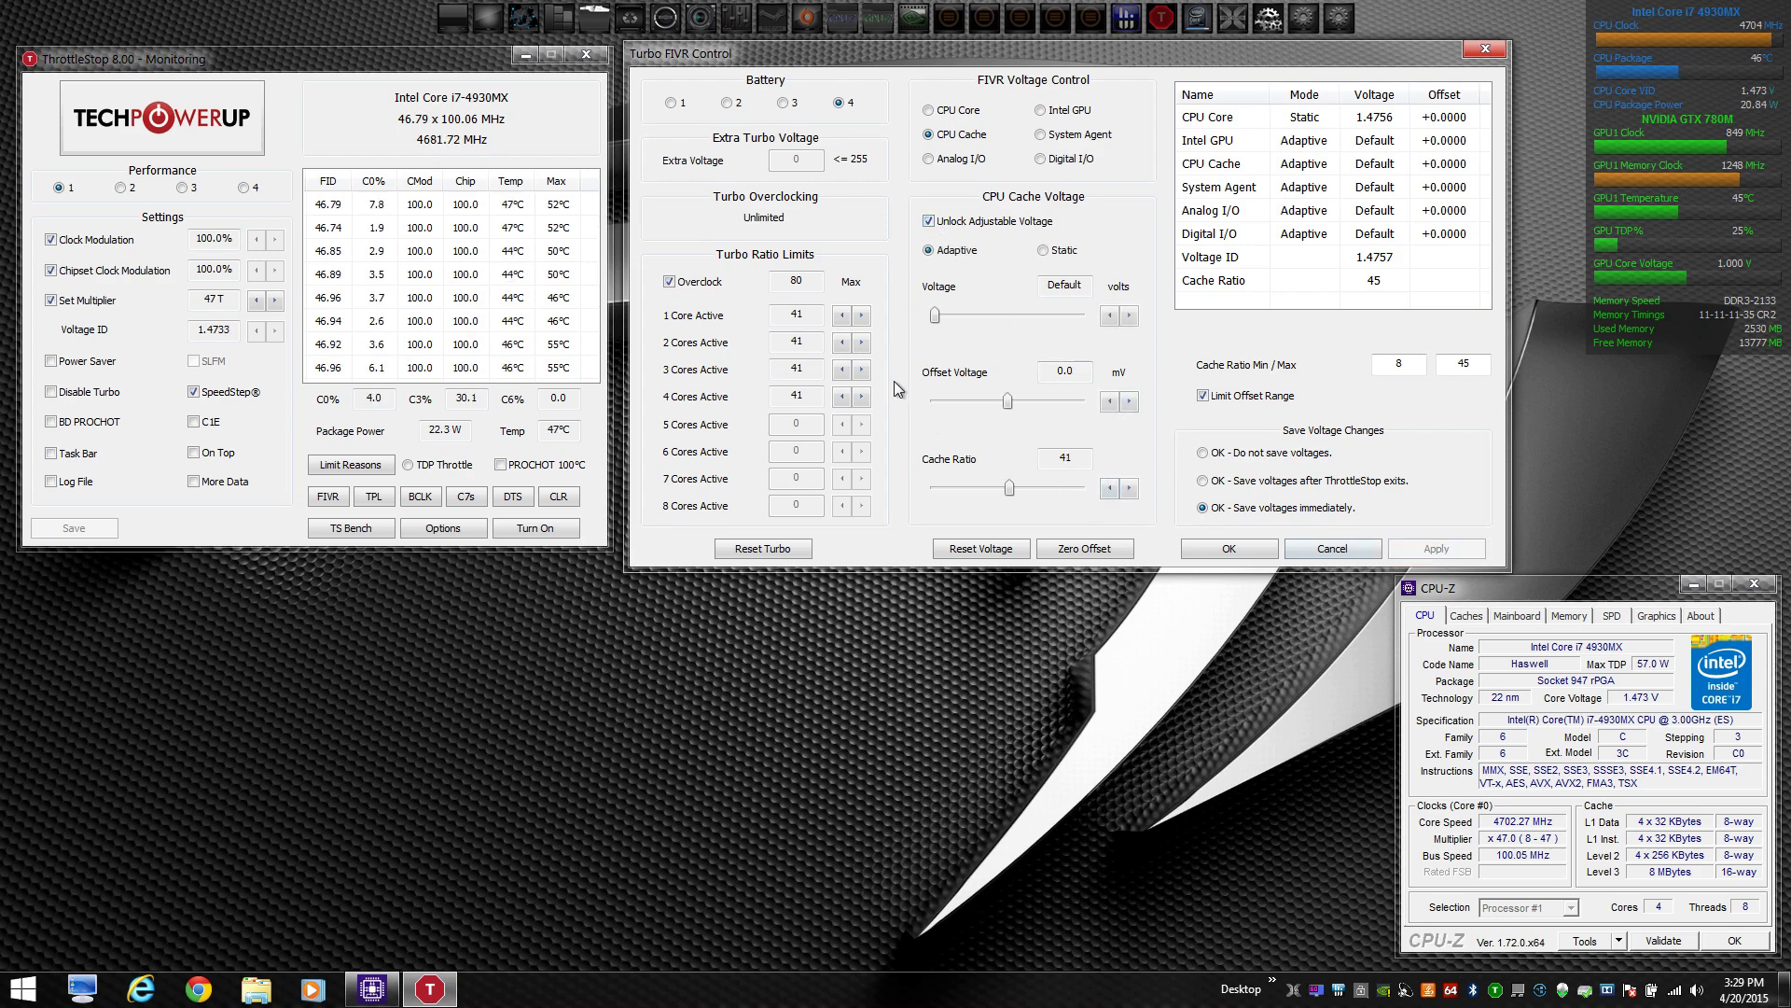
pyautogui.click(671, 103)
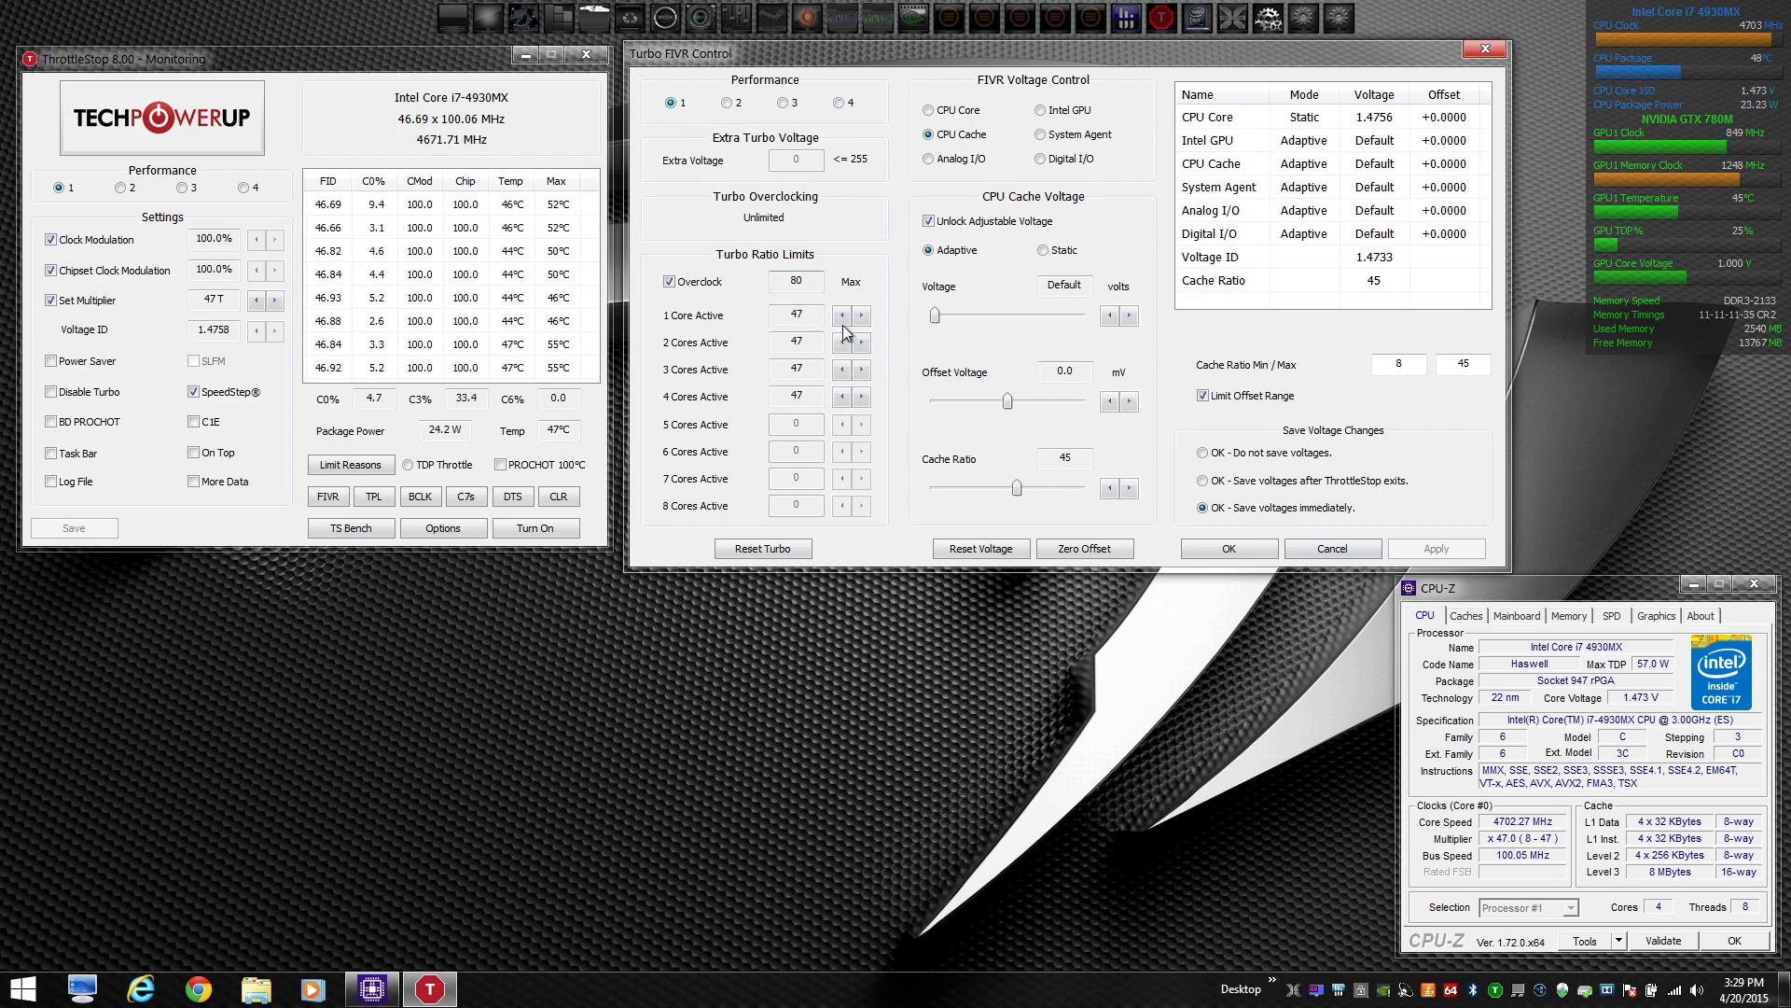
# Step: Close FIVR, open Turbo Power Limits, and set the PP0 Current Limit to 200
pyautogui.click(1204, 552)
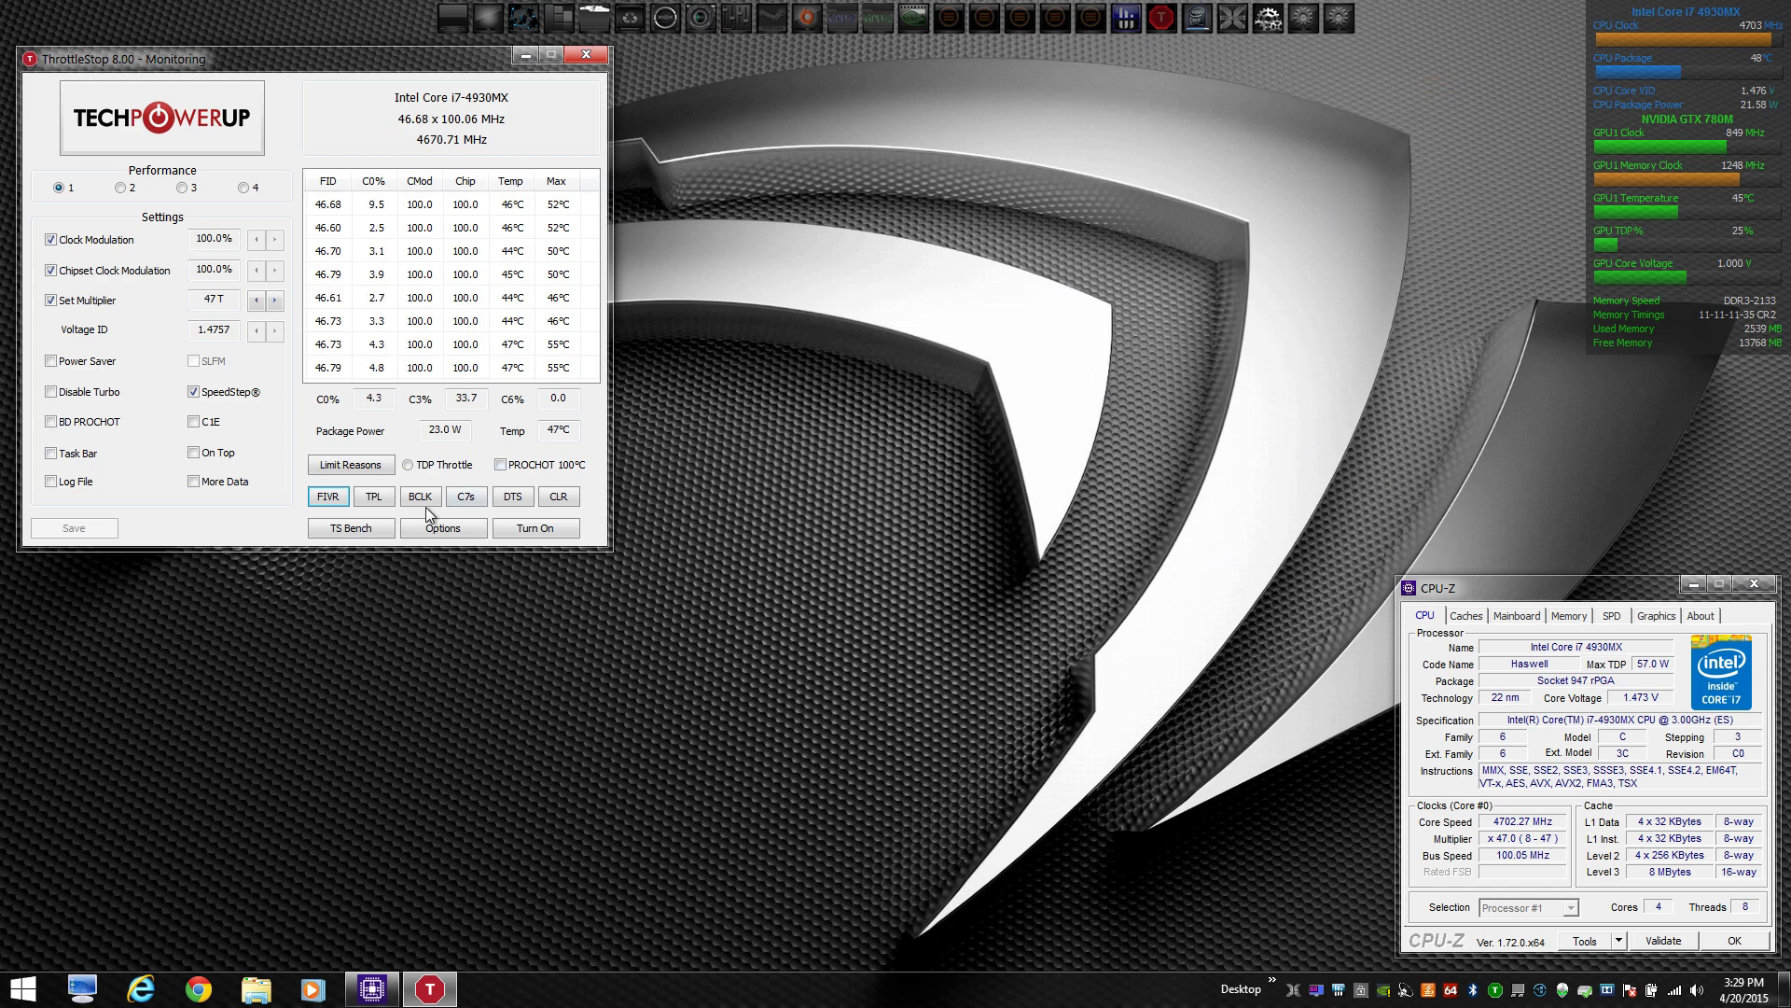
pyautogui.click(374, 497)
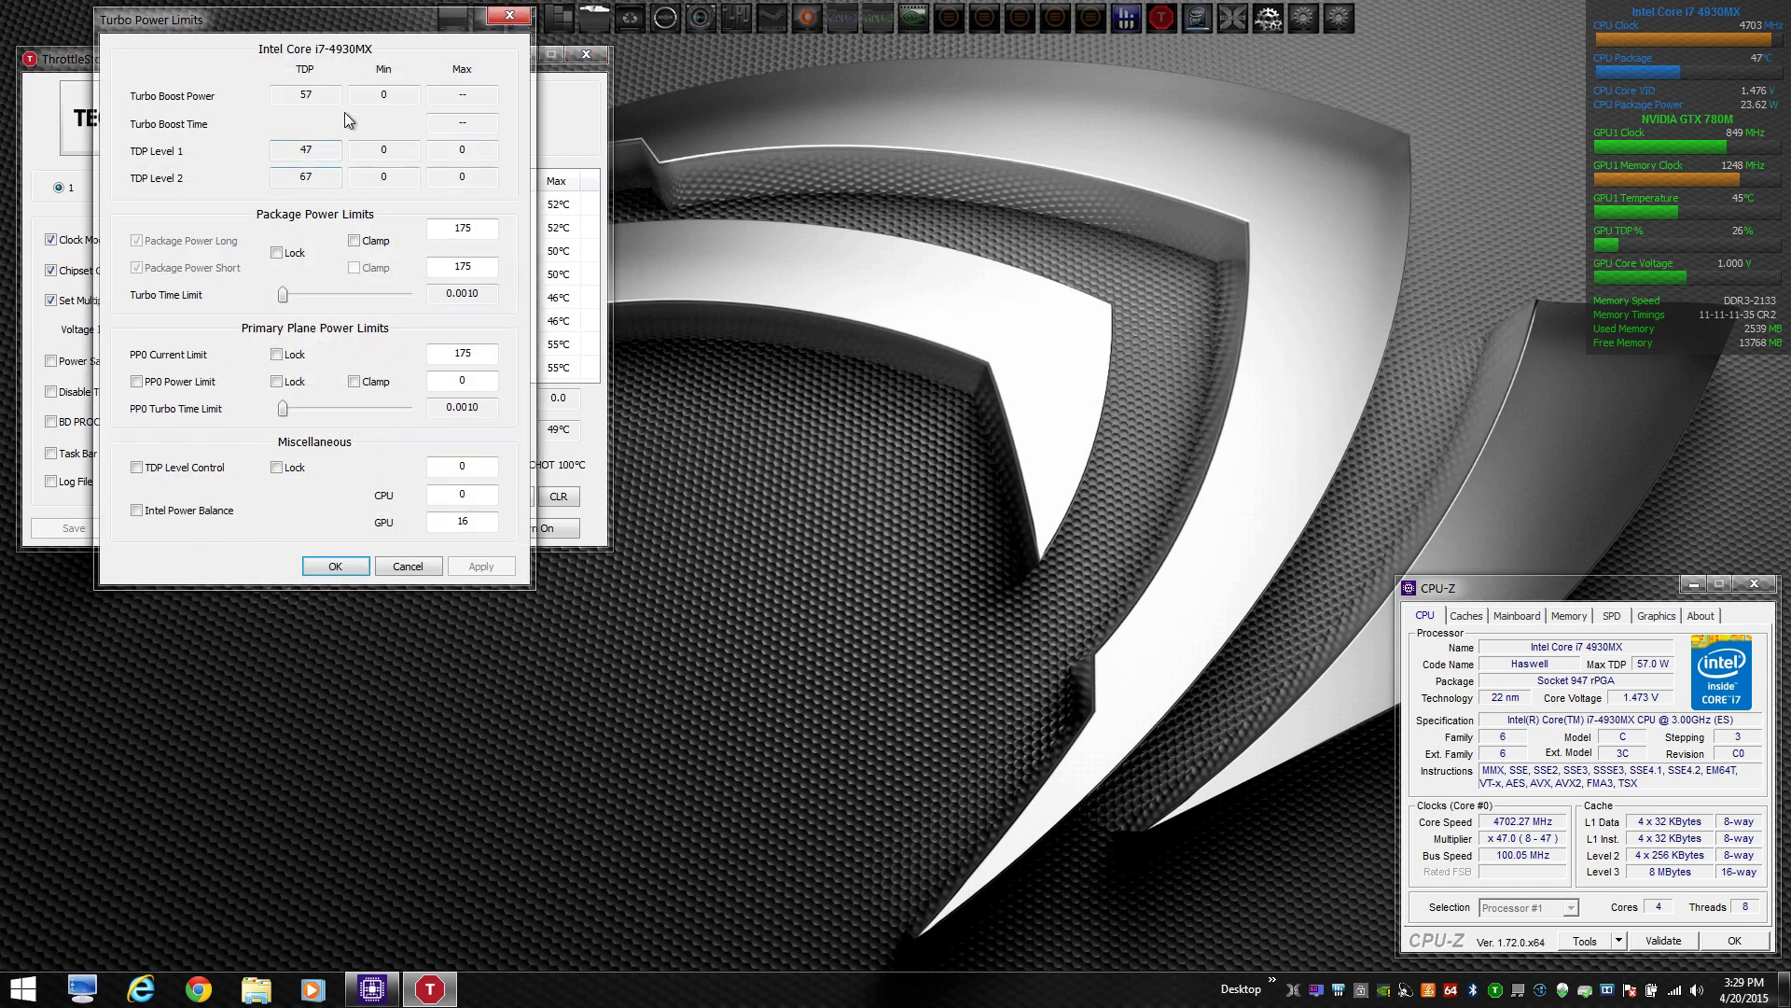
pyautogui.moveTo(384, 20); pyautogui.dragTo(1137, 80)
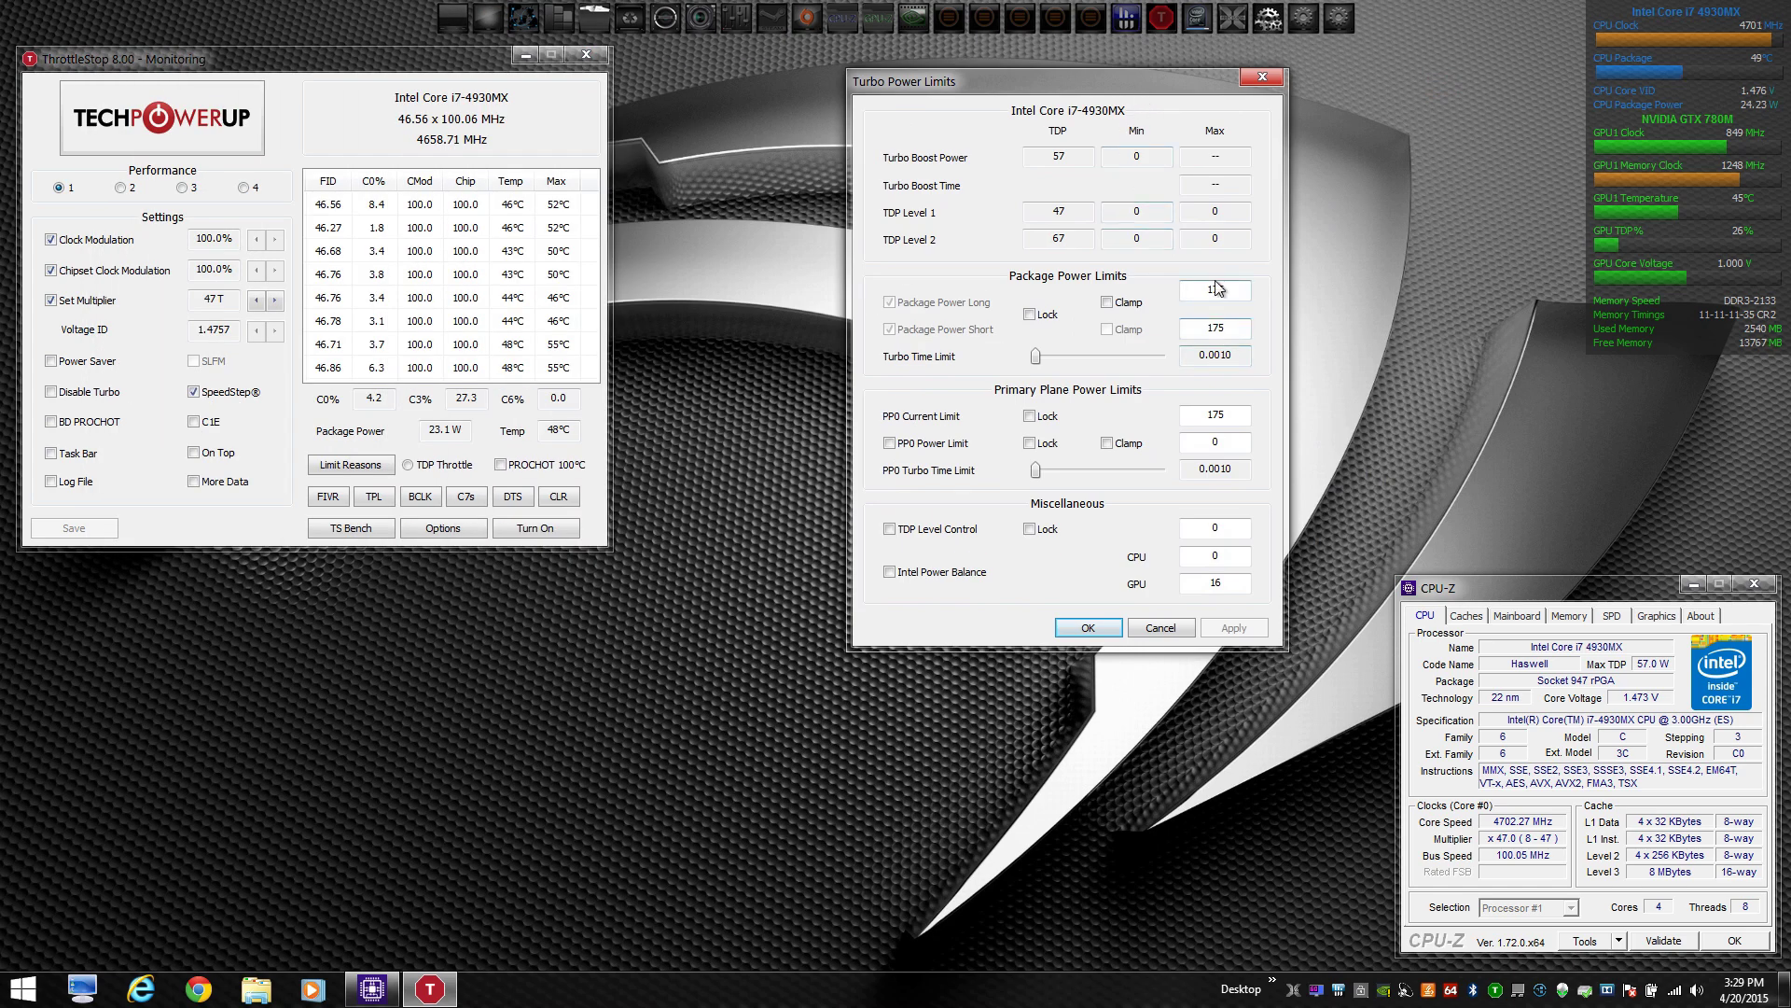
pyautogui.doubleClick(1215, 415)
pyautogui.write('200')
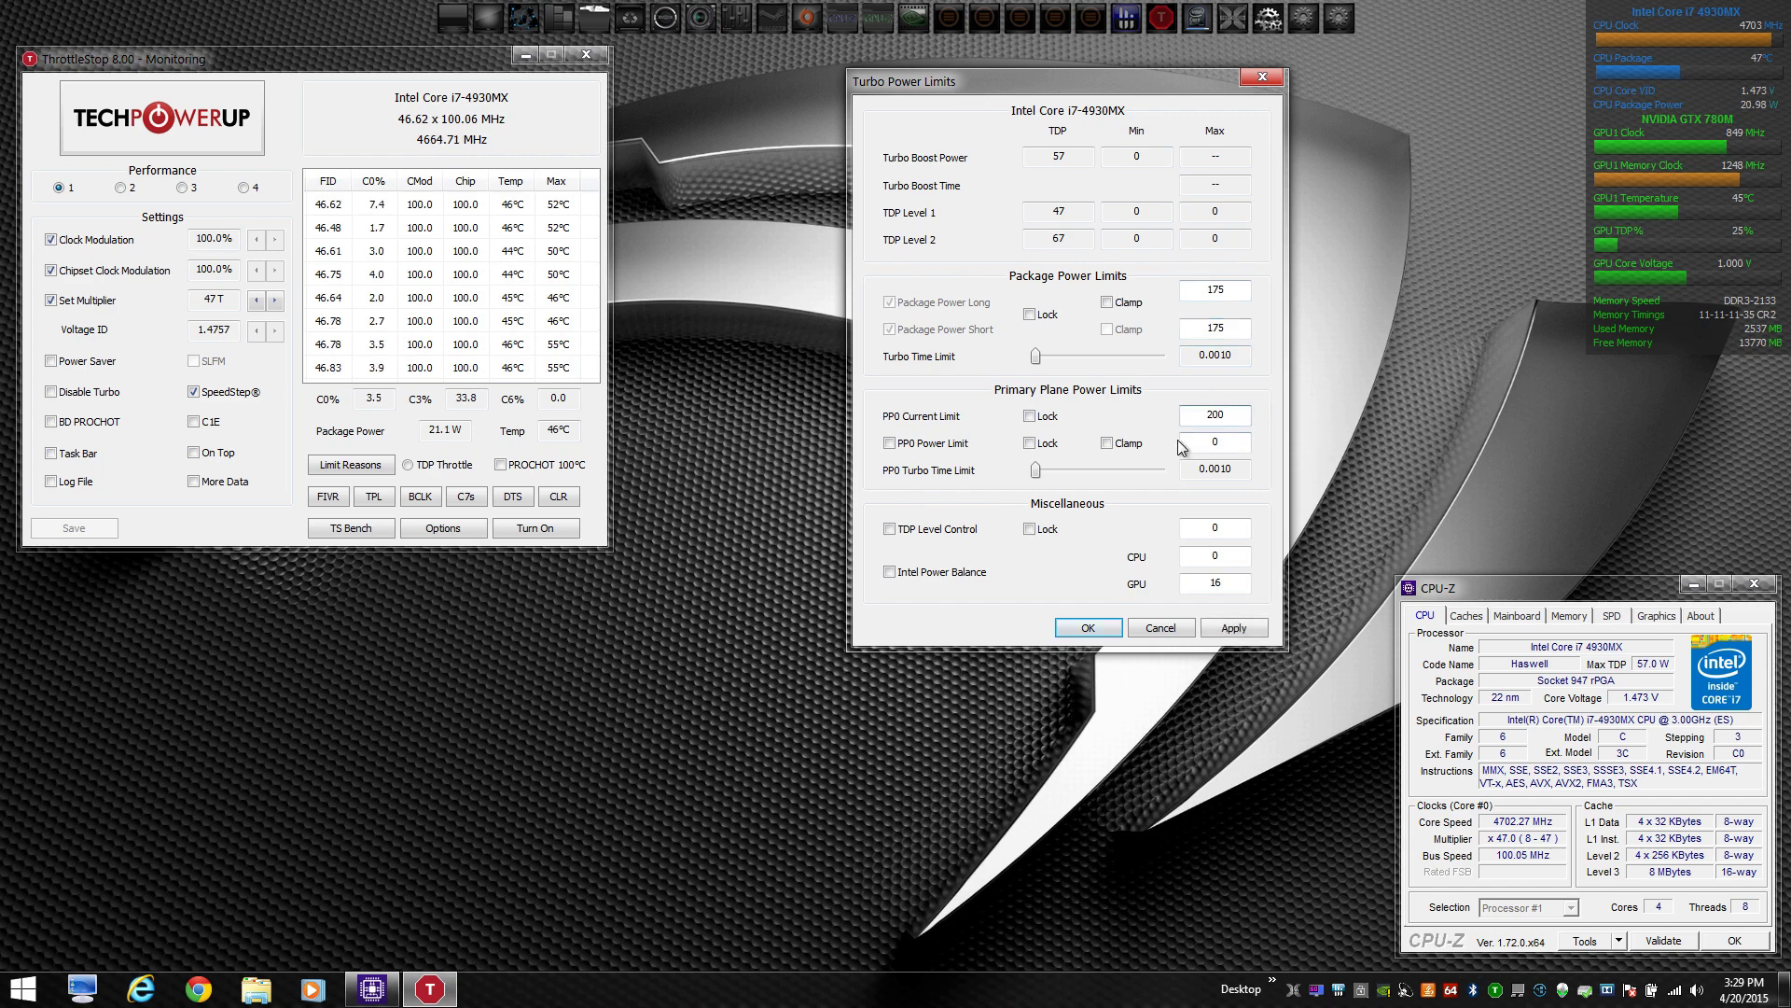
# Step: Set the PP0 Power Limit to 175, apply, and close the power limits window
pyautogui.doubleClick(1201, 443)
pyautogui.write('200')
pyautogui.click(1205, 627)
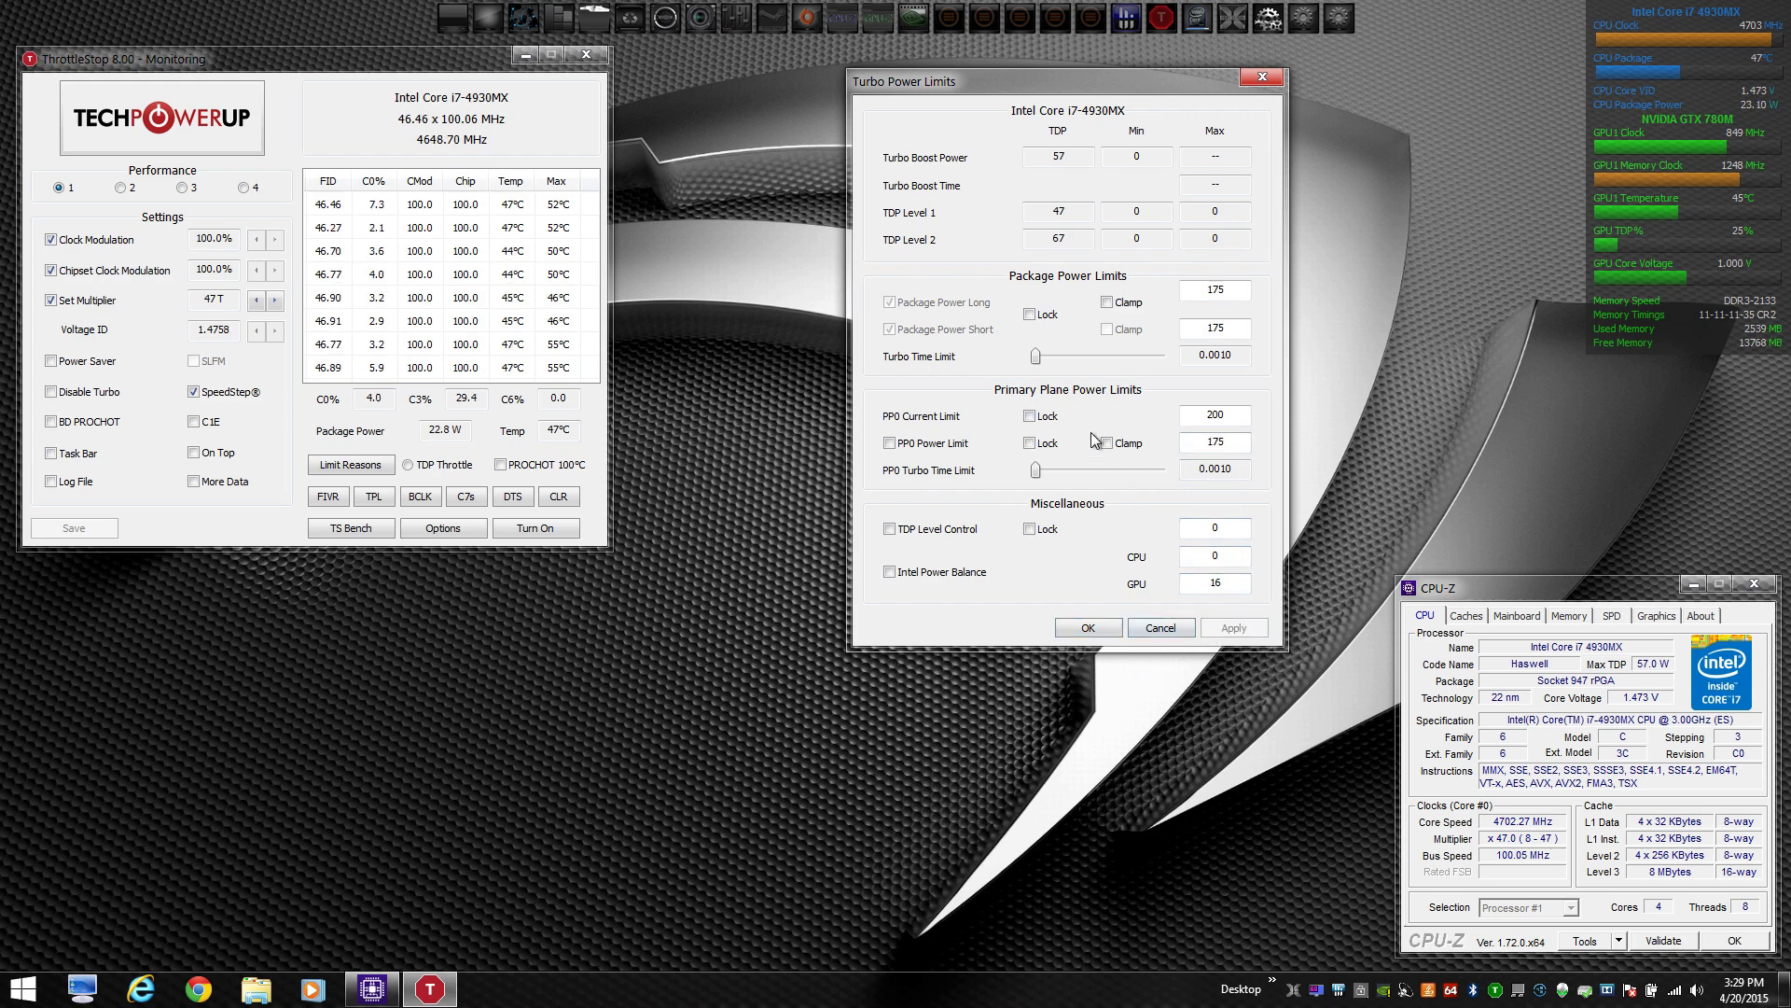
pyautogui.click(1035, 356)
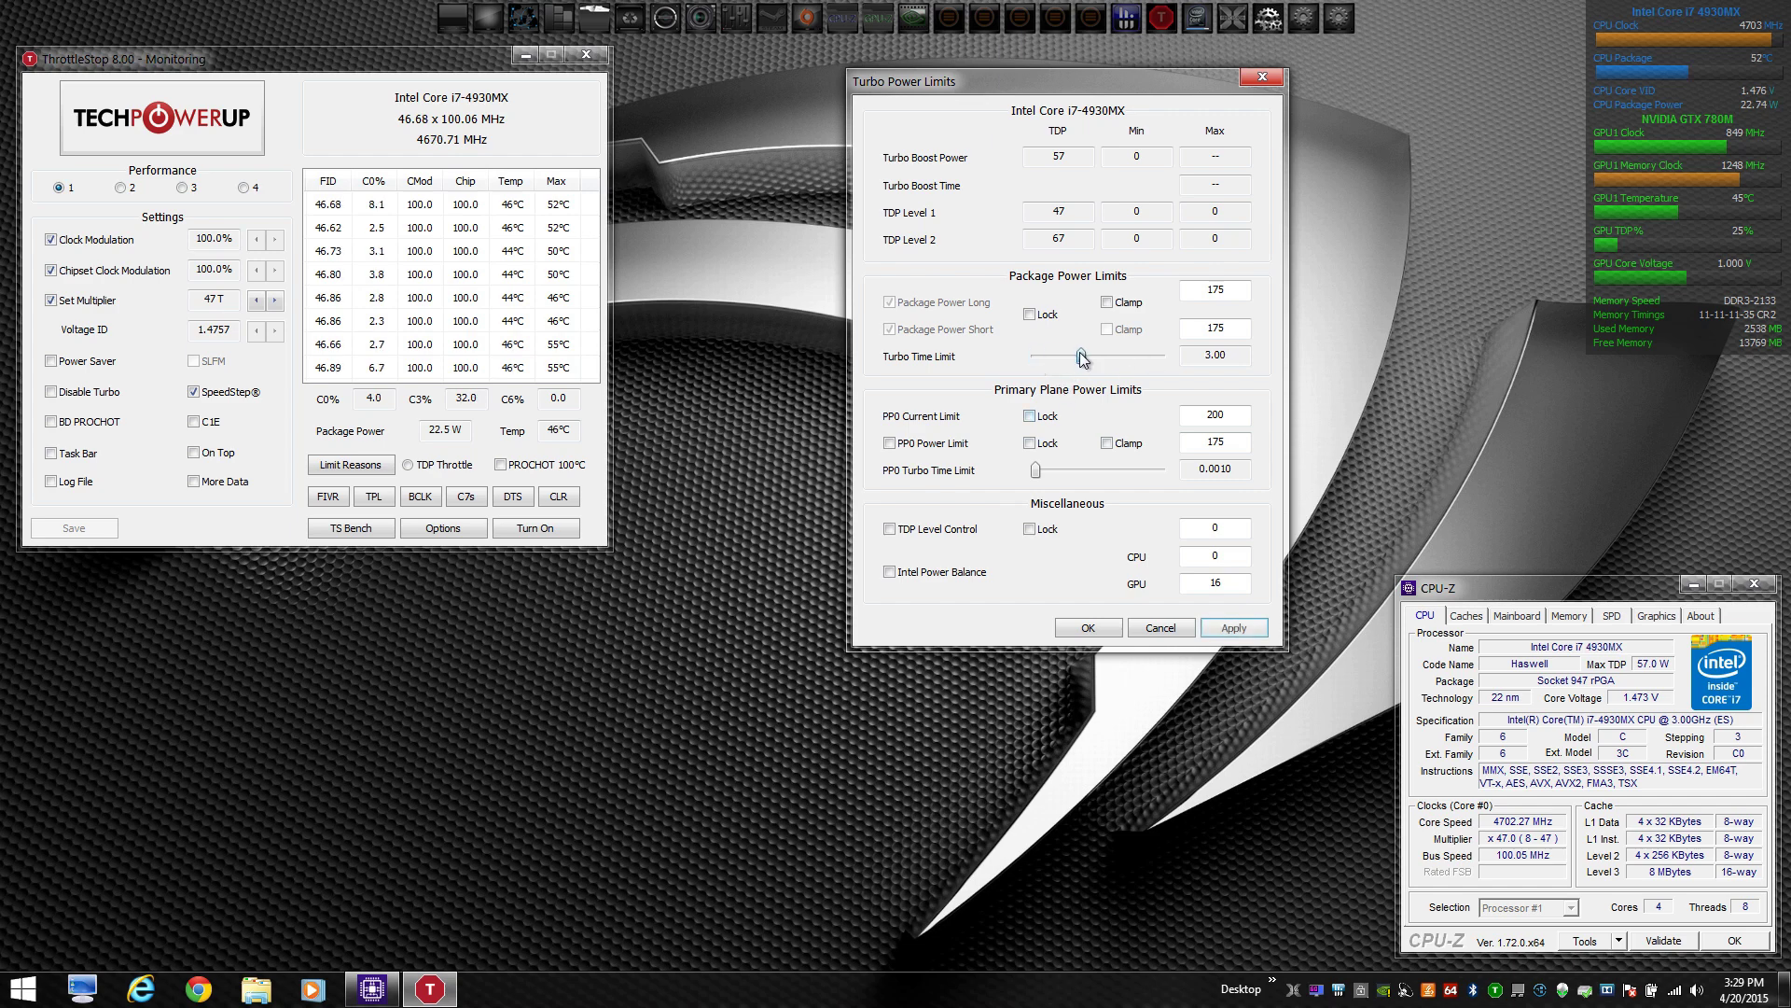
pyautogui.click(1234, 628)
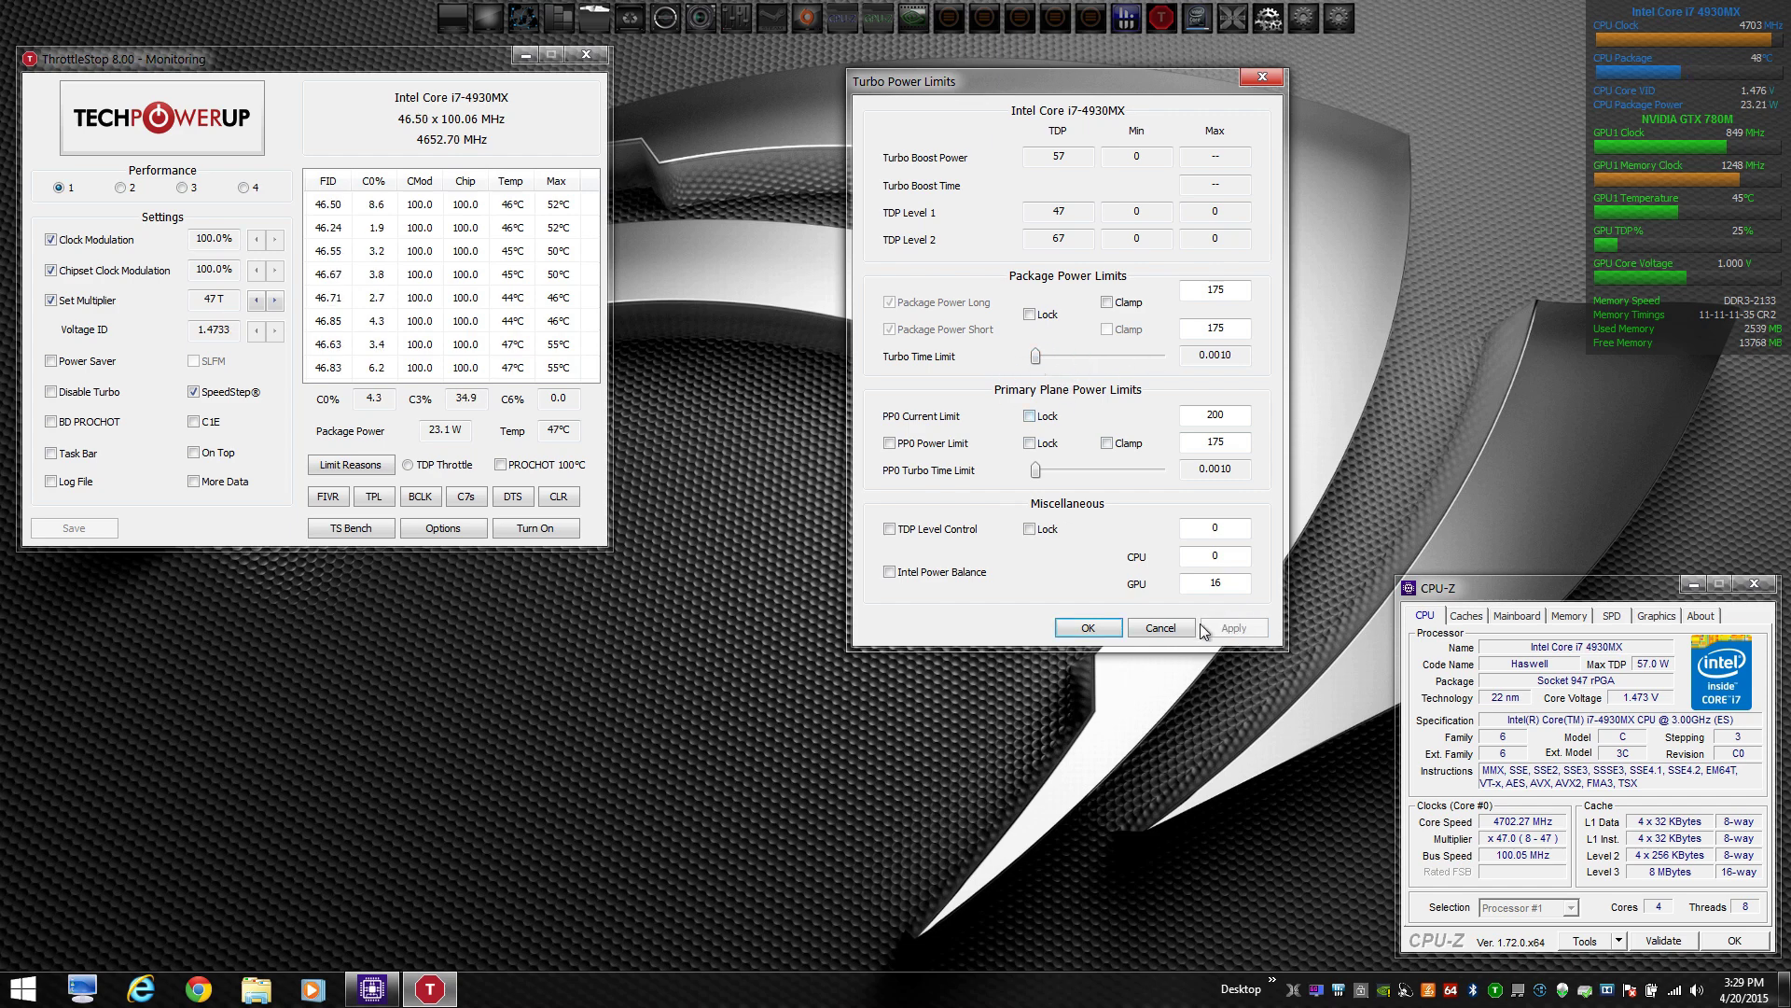
pyautogui.click(1085, 630)
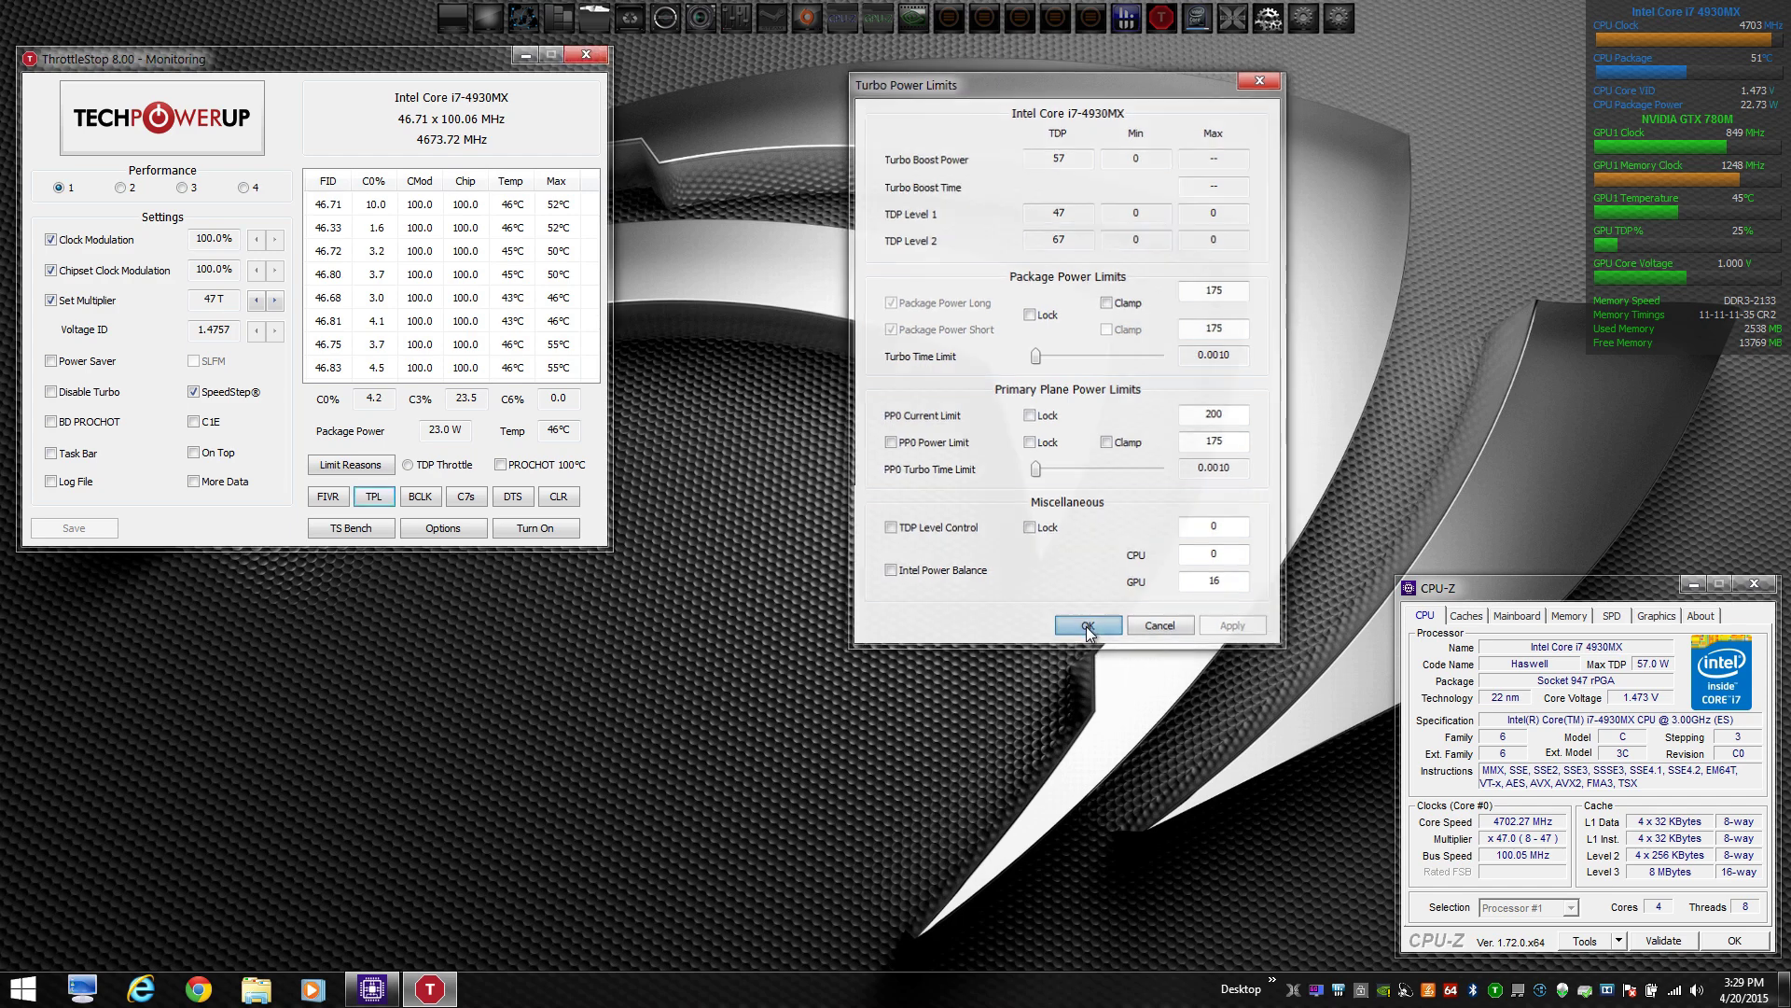
# Step: In C-state settings, clear C1 and C3 demotion and undemotion for Performance and apply
pyautogui.click(468, 497)
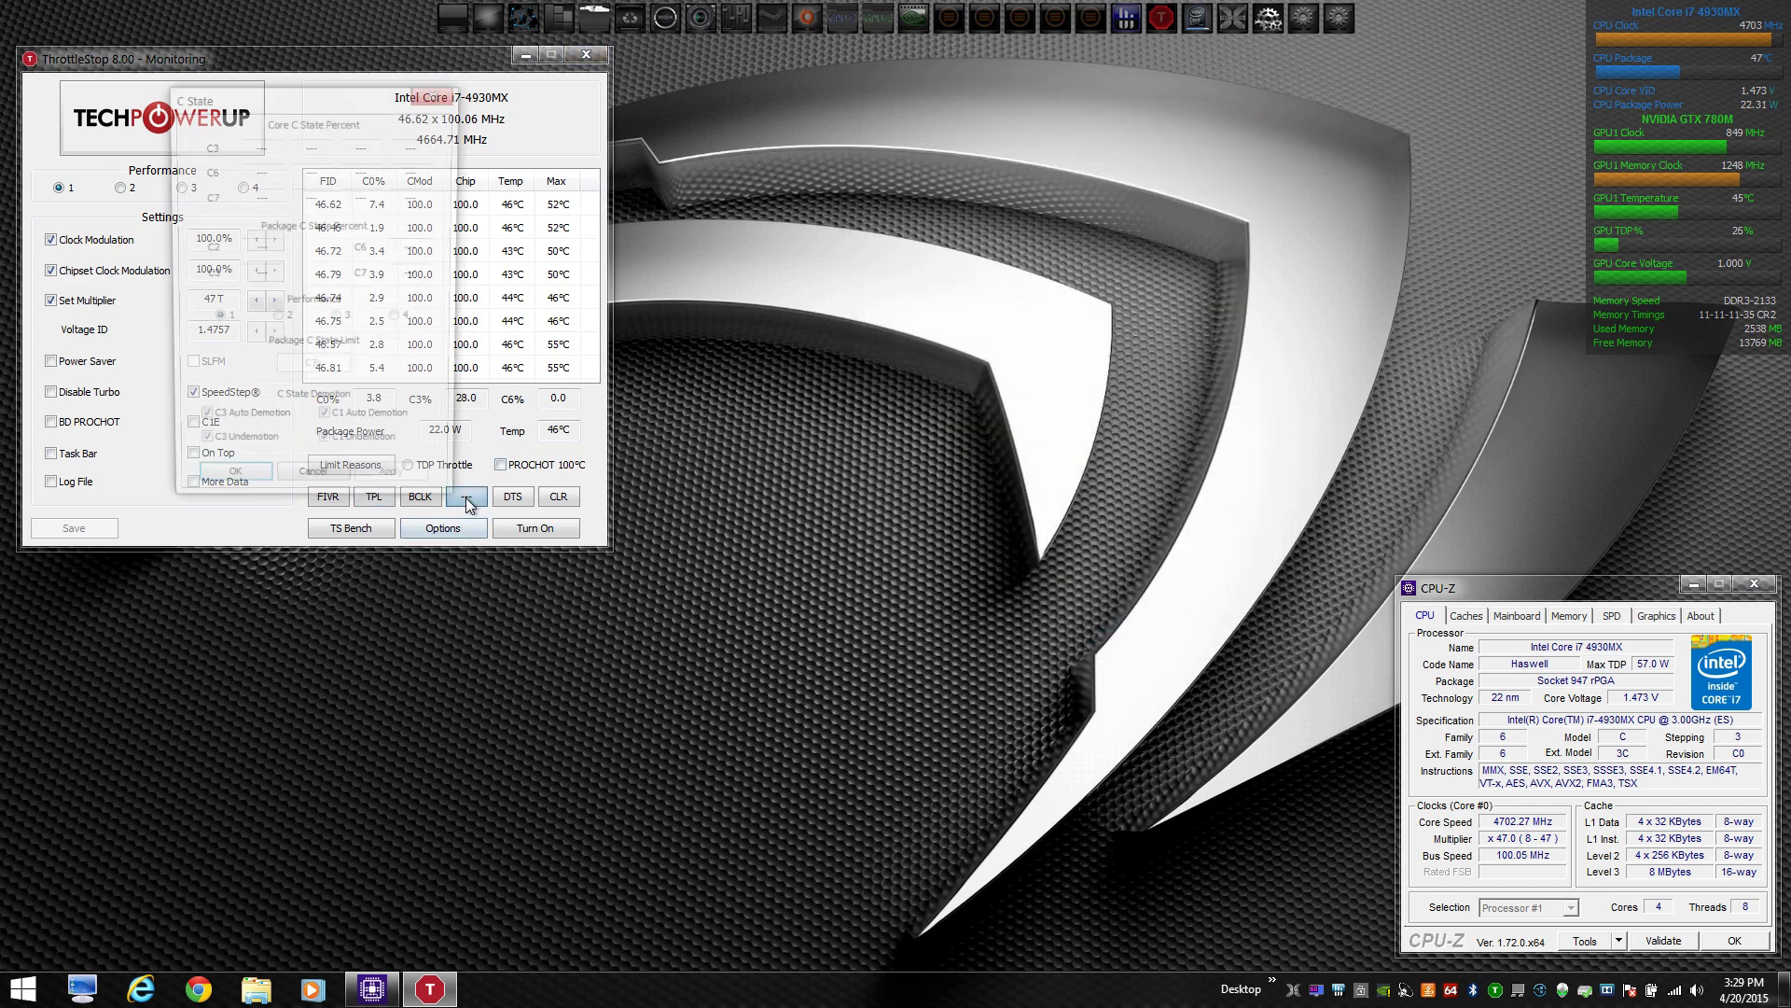
pyautogui.click(199, 425)
pyautogui.click(199, 452)
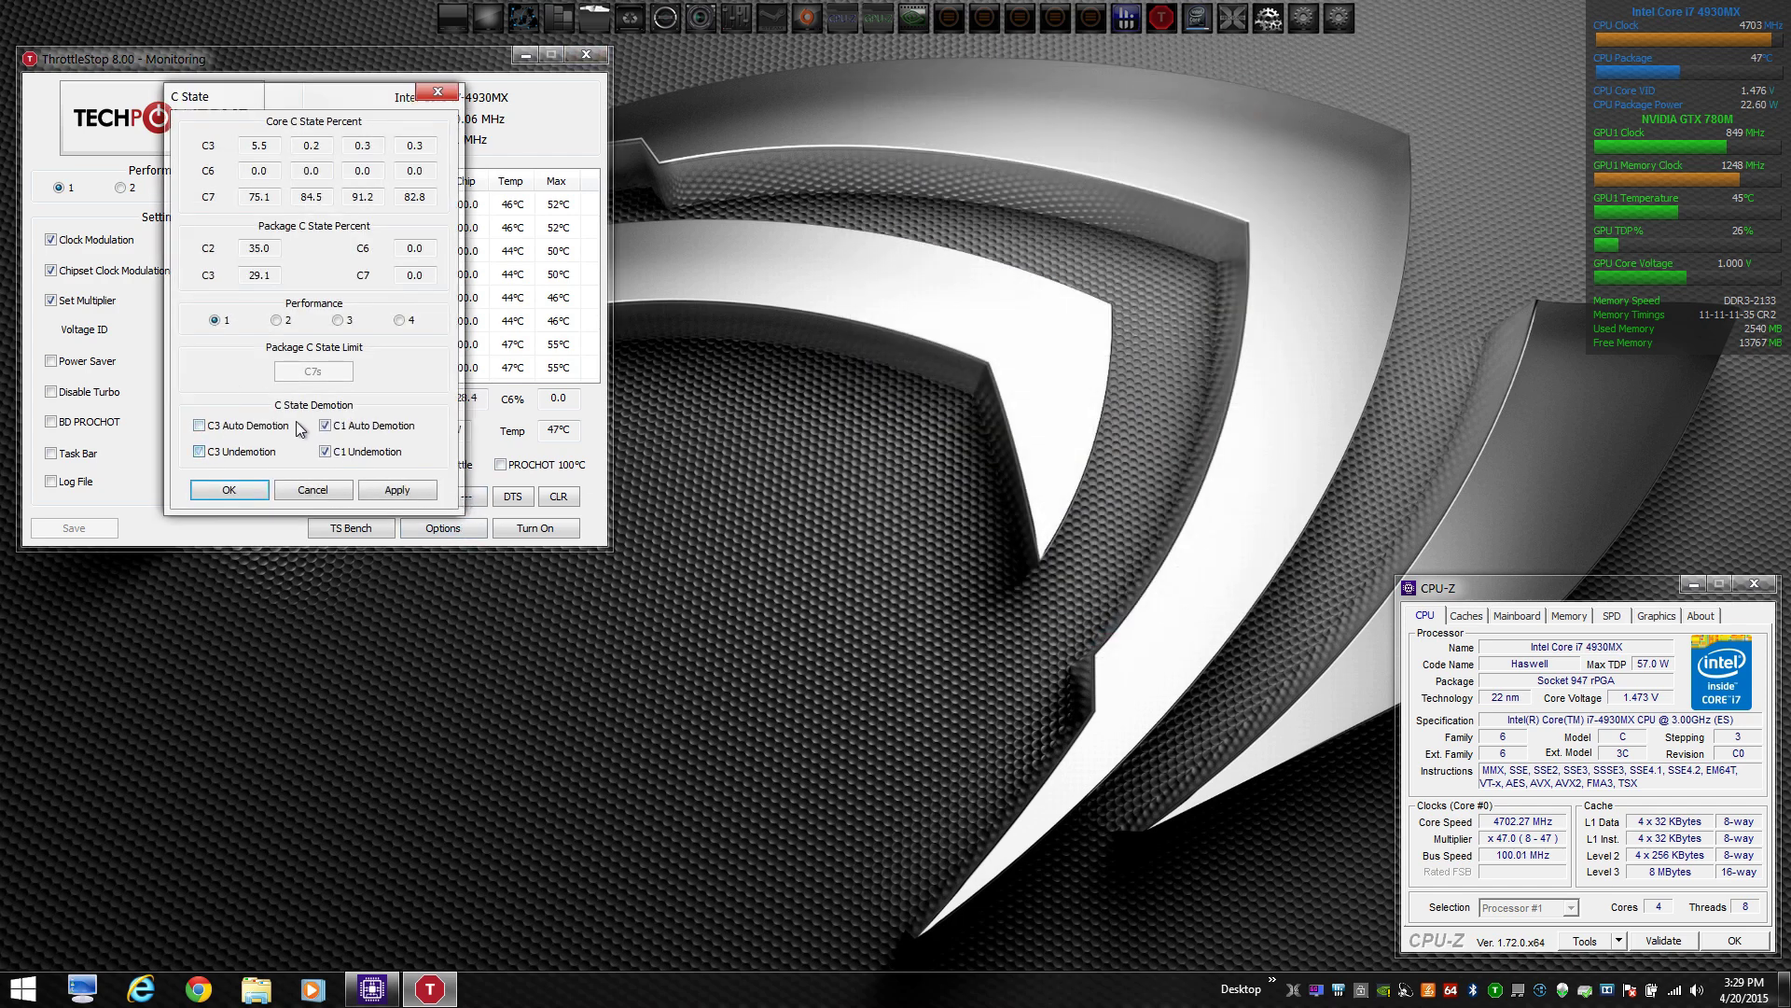
pyautogui.click(325, 452)
pyautogui.click(324, 425)
pyautogui.click(400, 491)
# Step: Clear C1 and C3 demotion and undemotion for the Game profile and apply
pyautogui.click(276, 320)
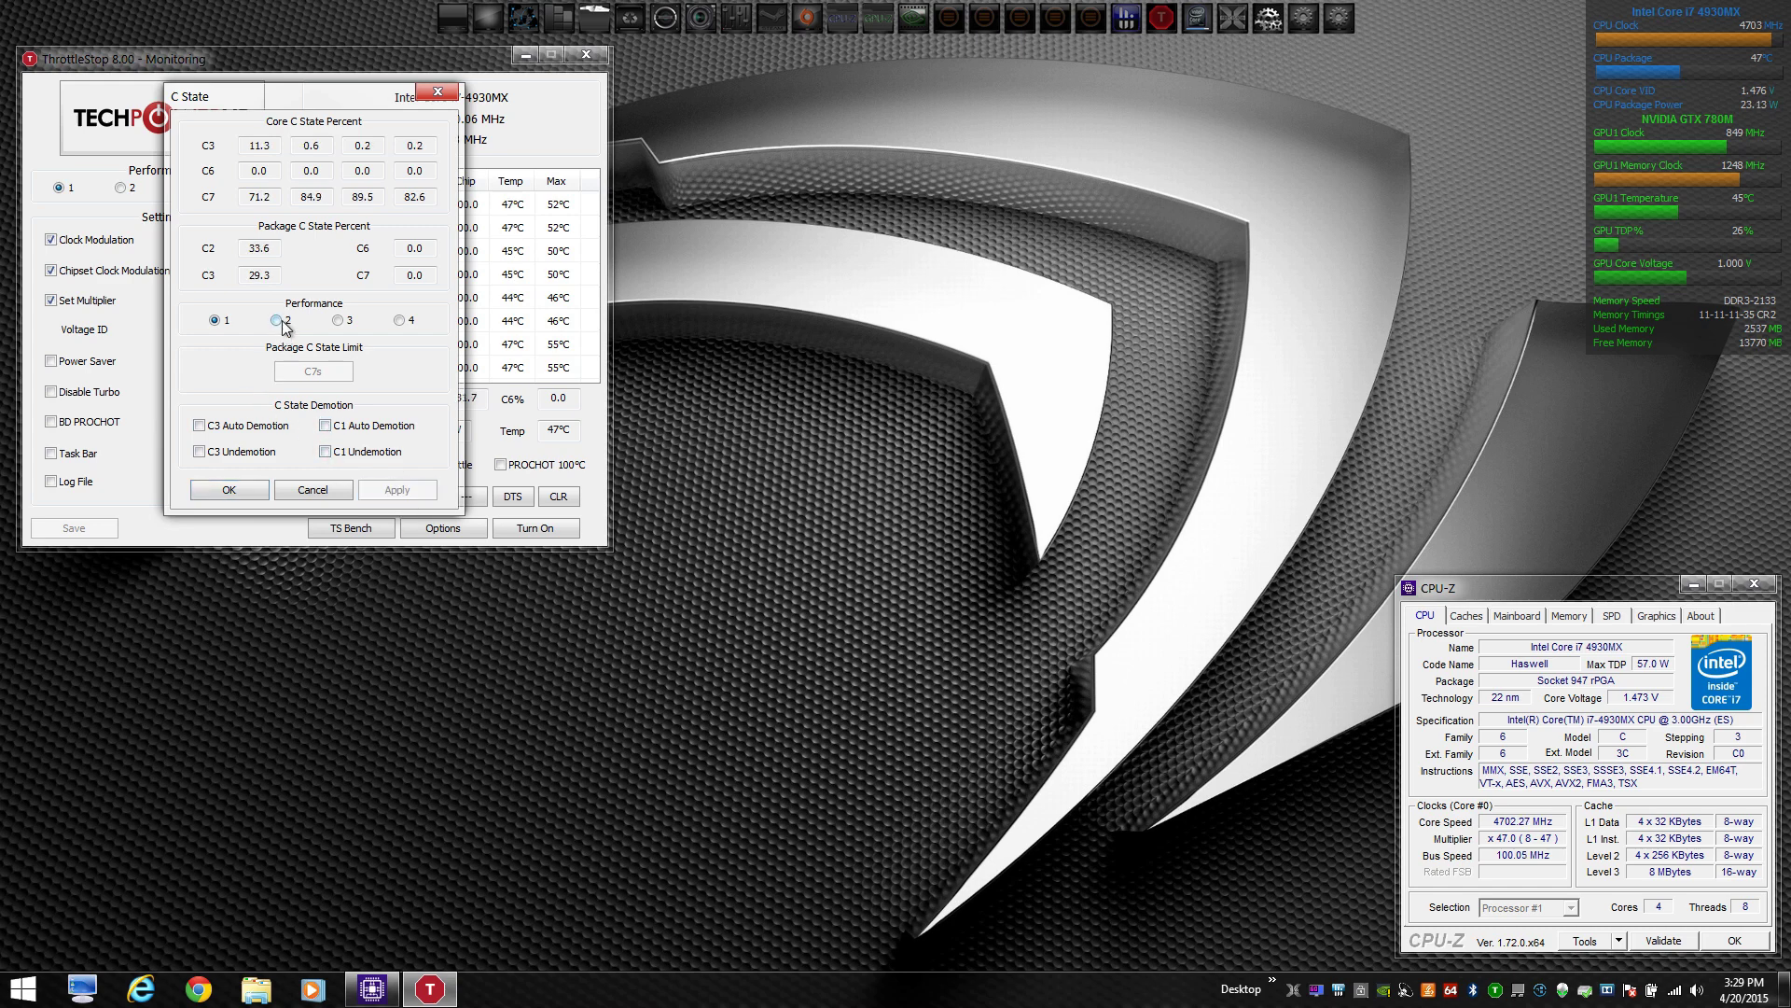
pyautogui.click(199, 426)
pyautogui.click(224, 451)
pyautogui.click(326, 428)
pyautogui.click(327, 454)
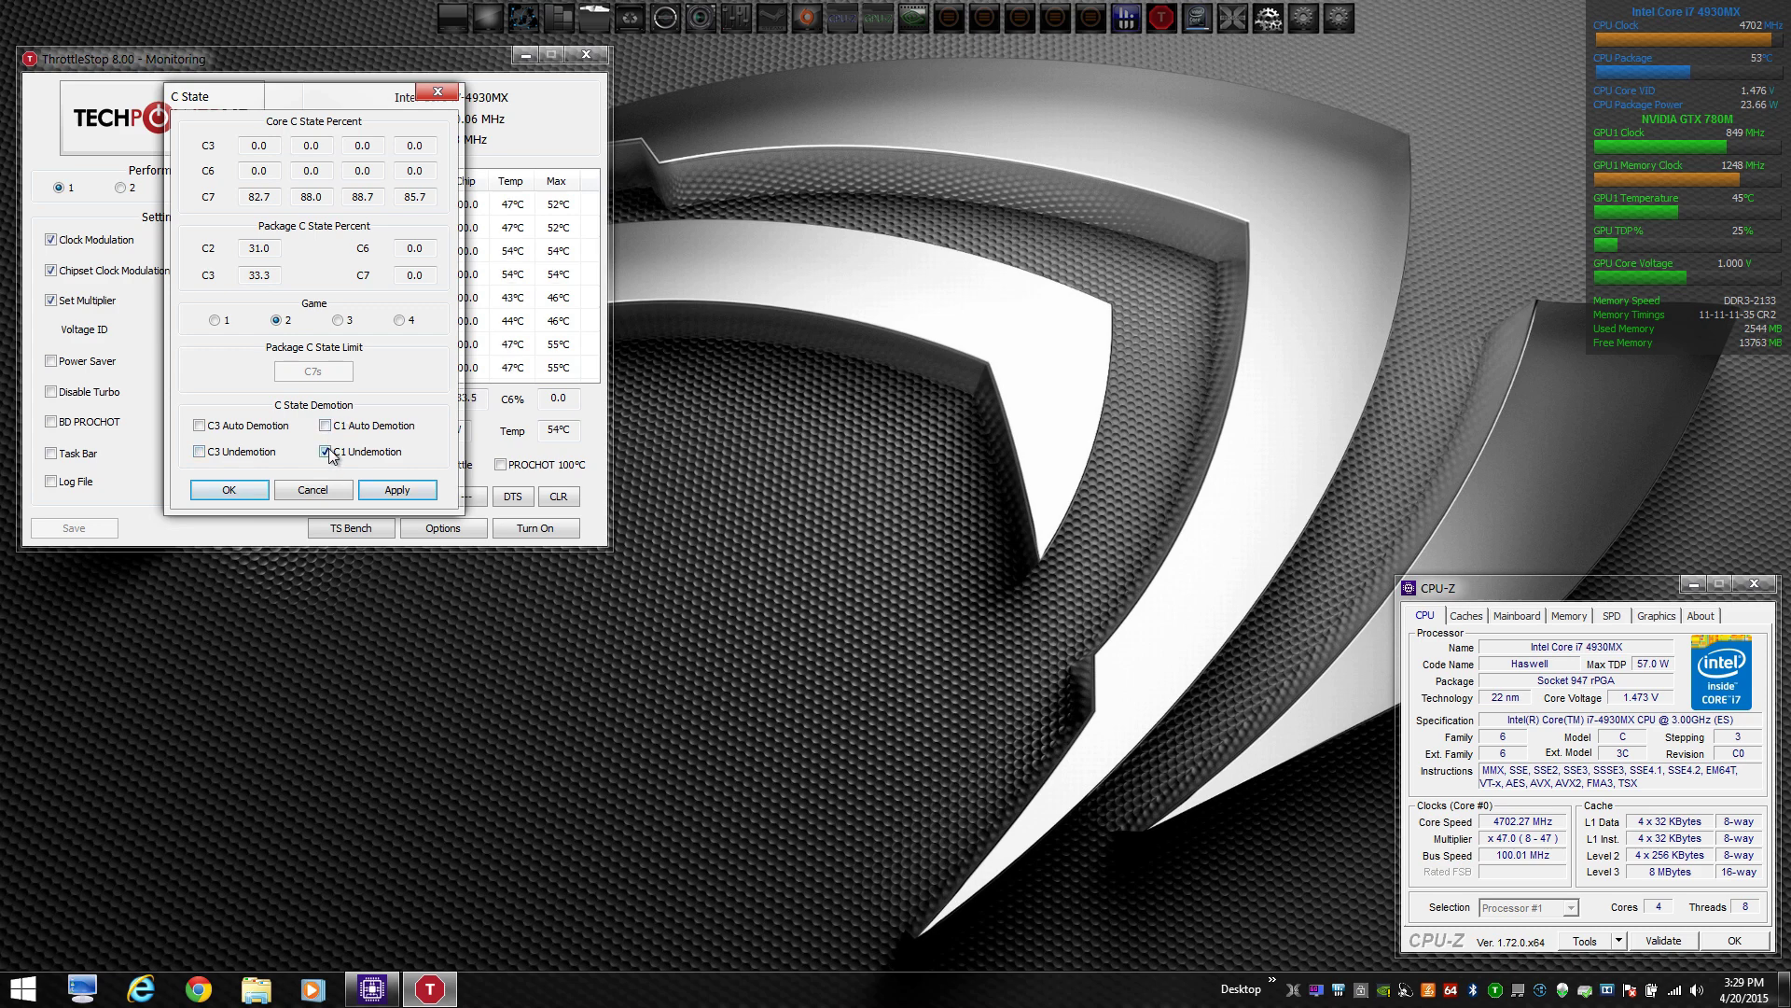
pyautogui.click(415, 491)
# Step: Clear C1 and C3 demotion and undemotion for Internet, apply, and close the window
pyautogui.click(339, 320)
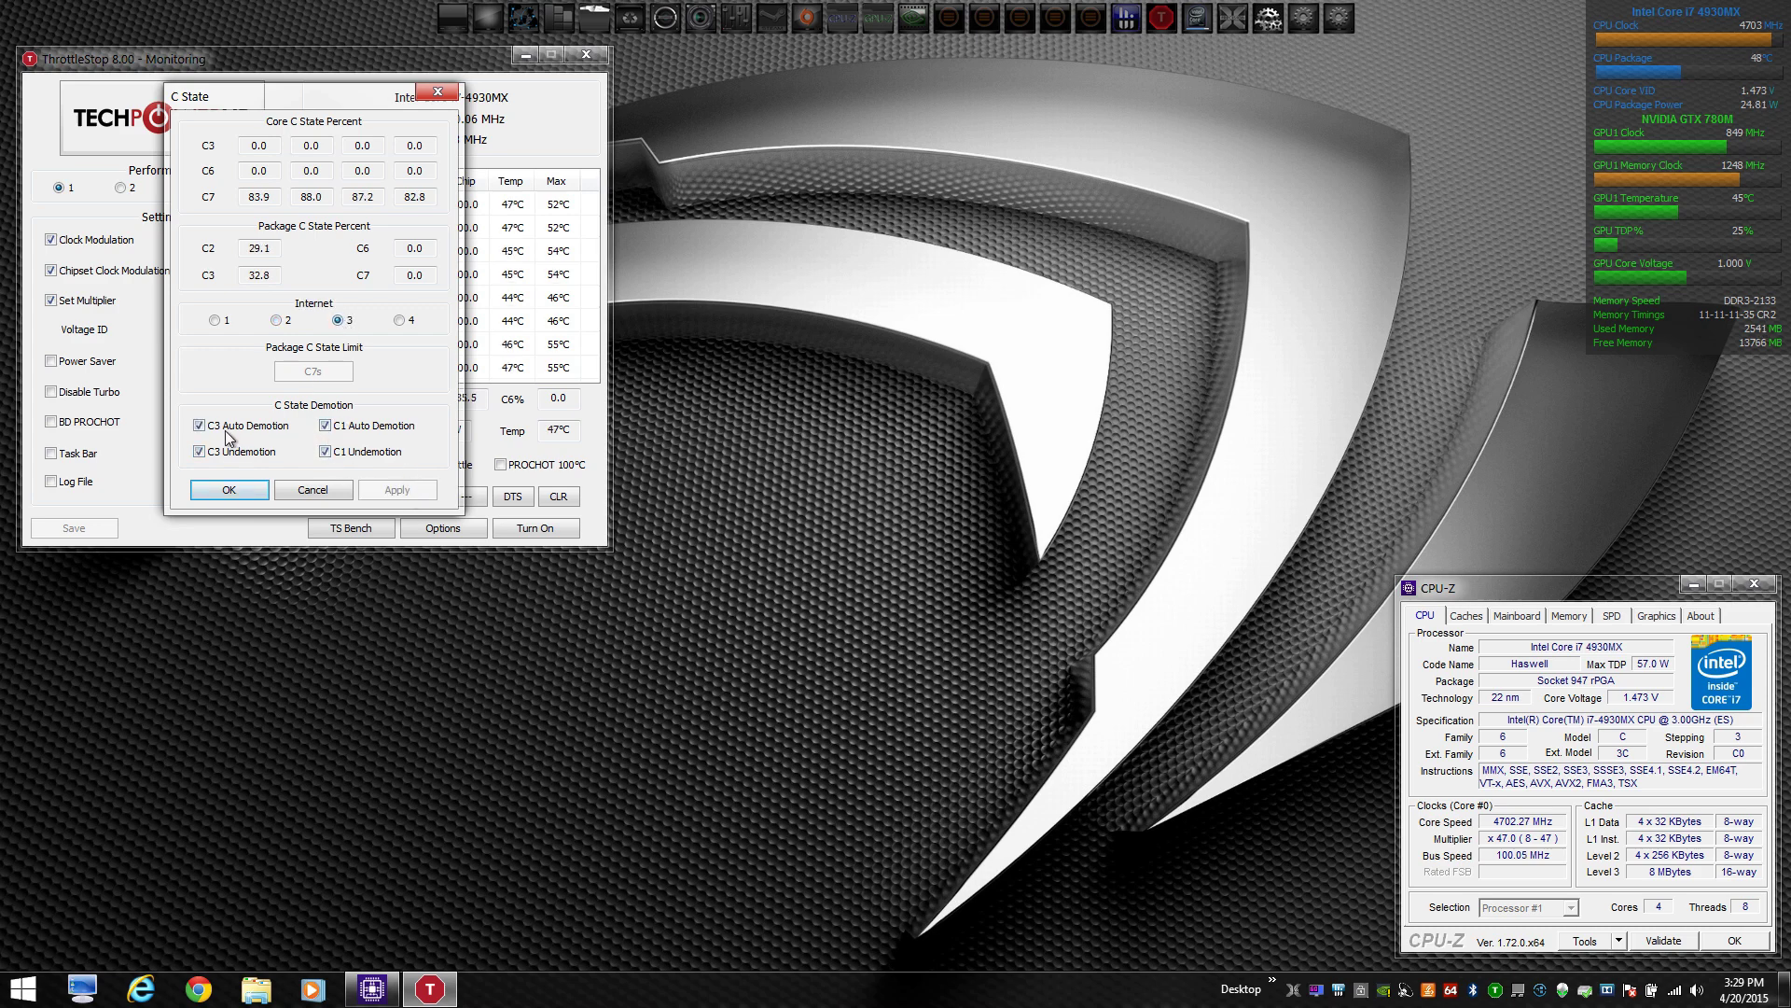
pyautogui.click(199, 452)
pyautogui.click(209, 452)
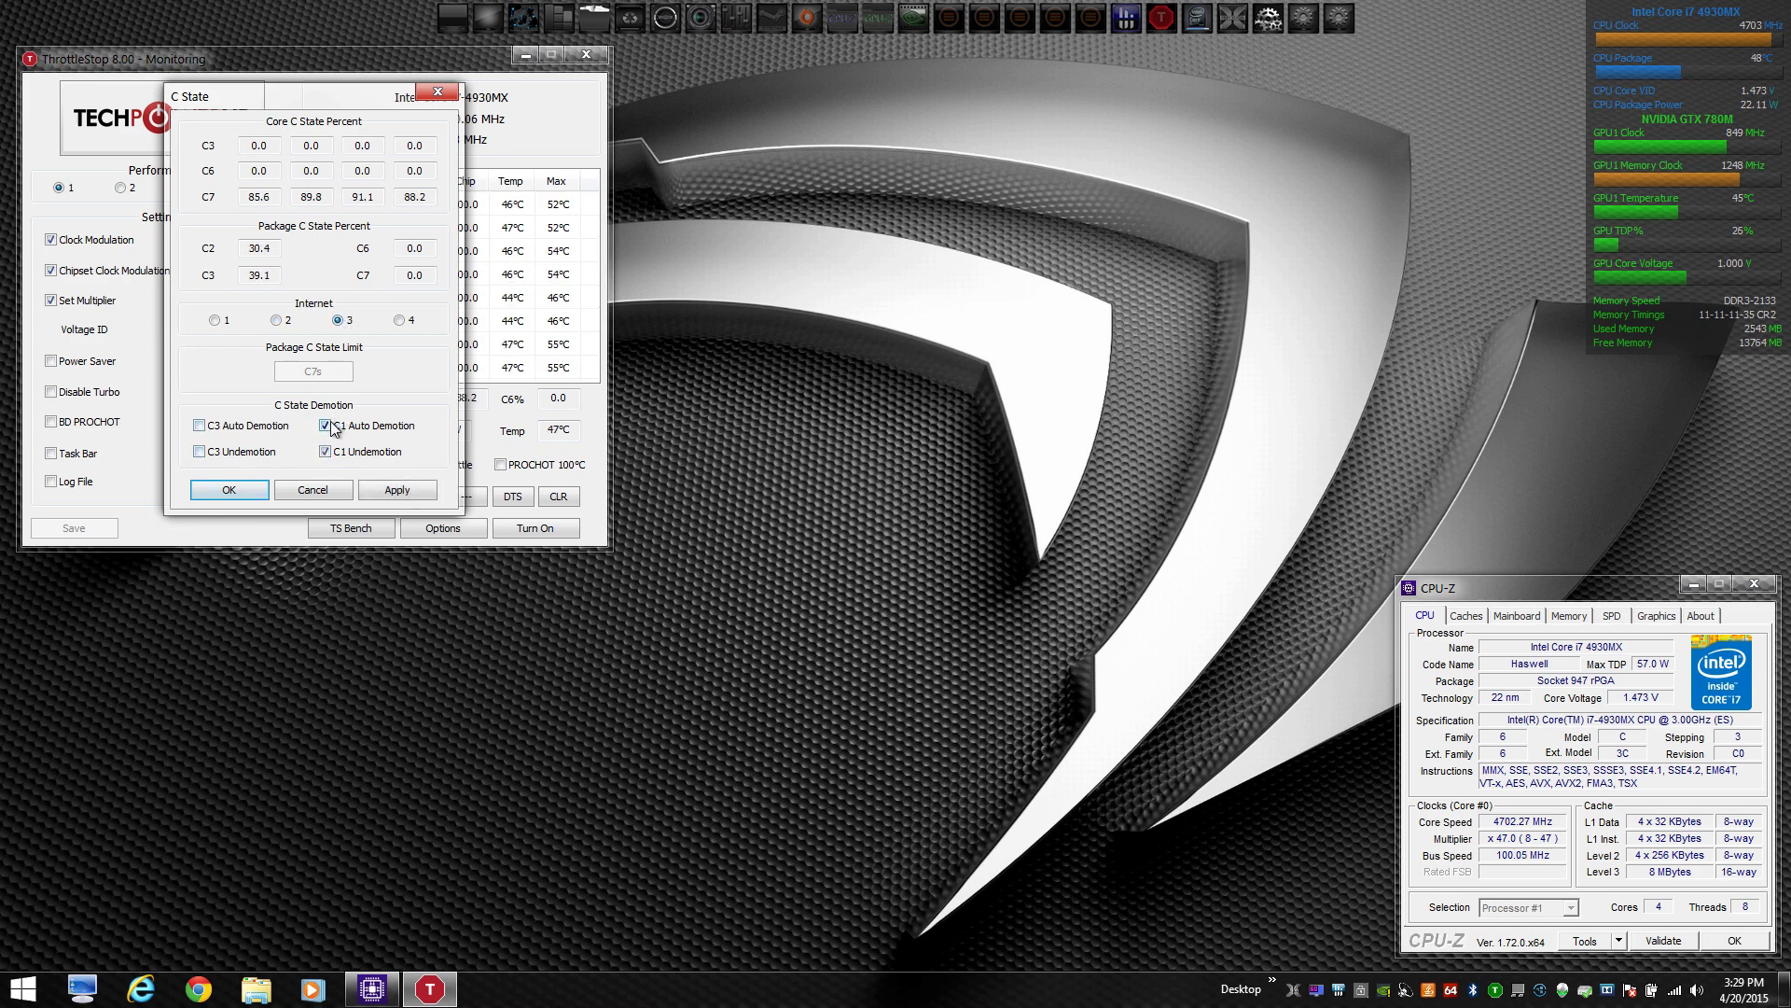
pyautogui.click(325, 426)
pyautogui.click(326, 453)
pyautogui.click(397, 490)
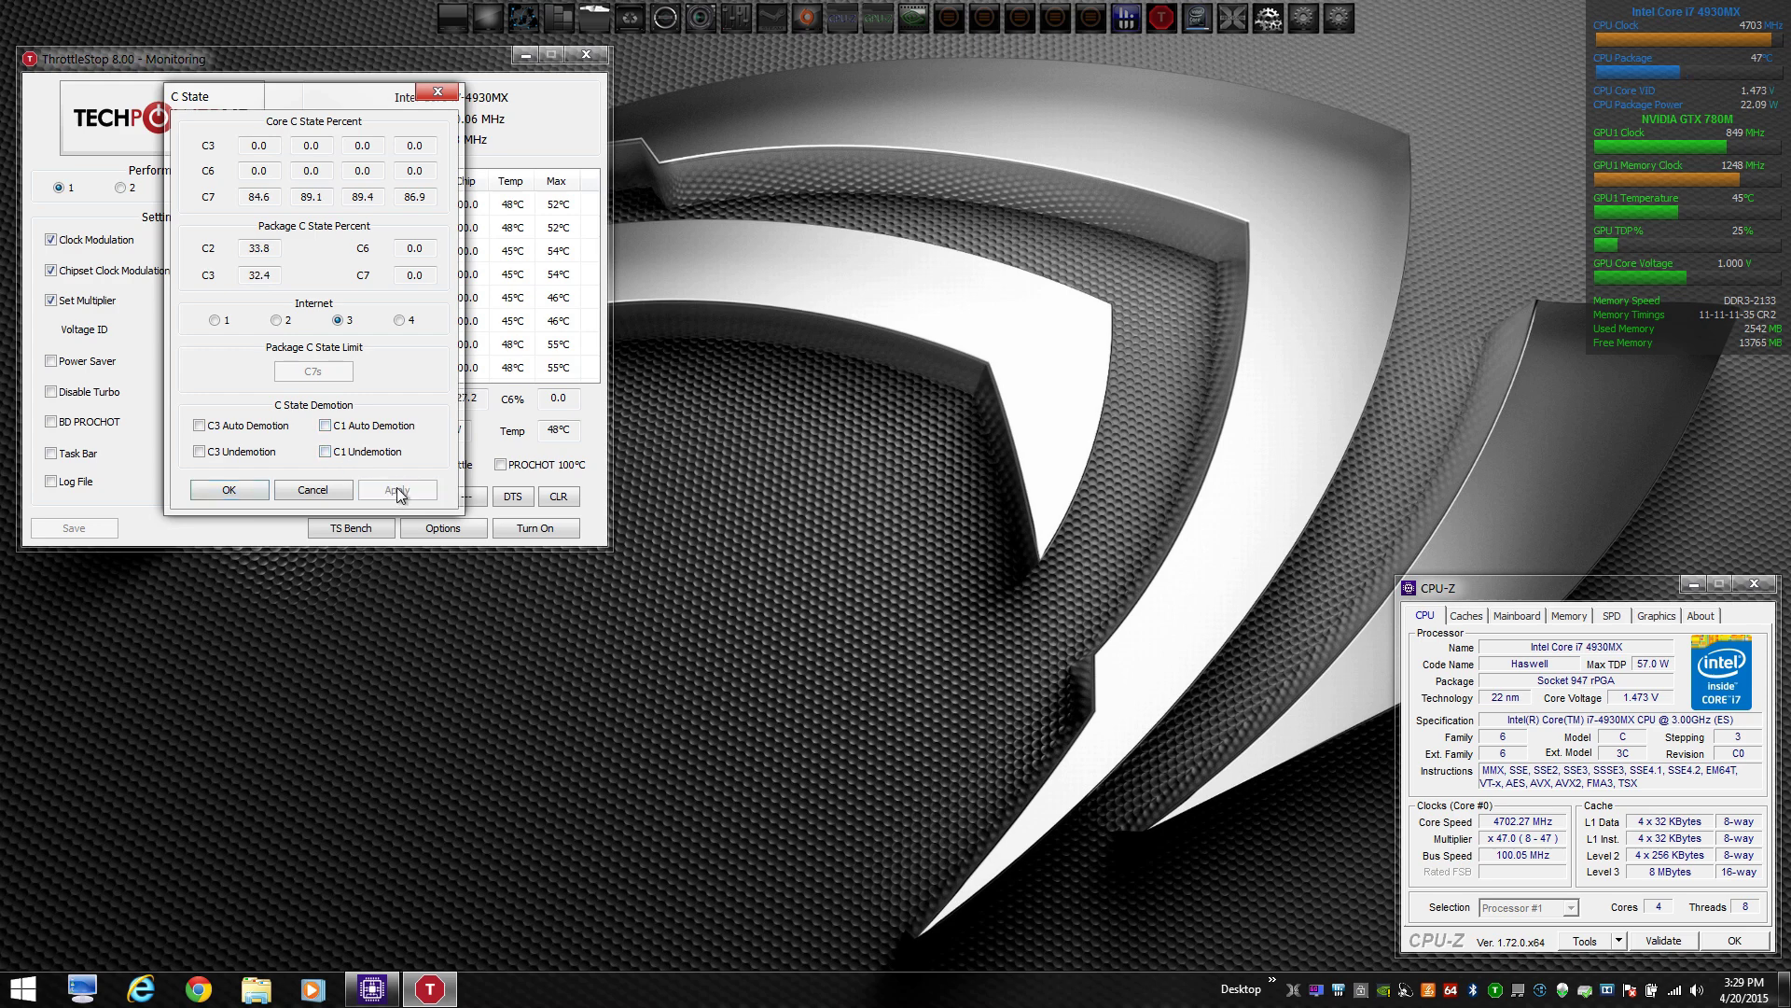
pyautogui.click(232, 495)
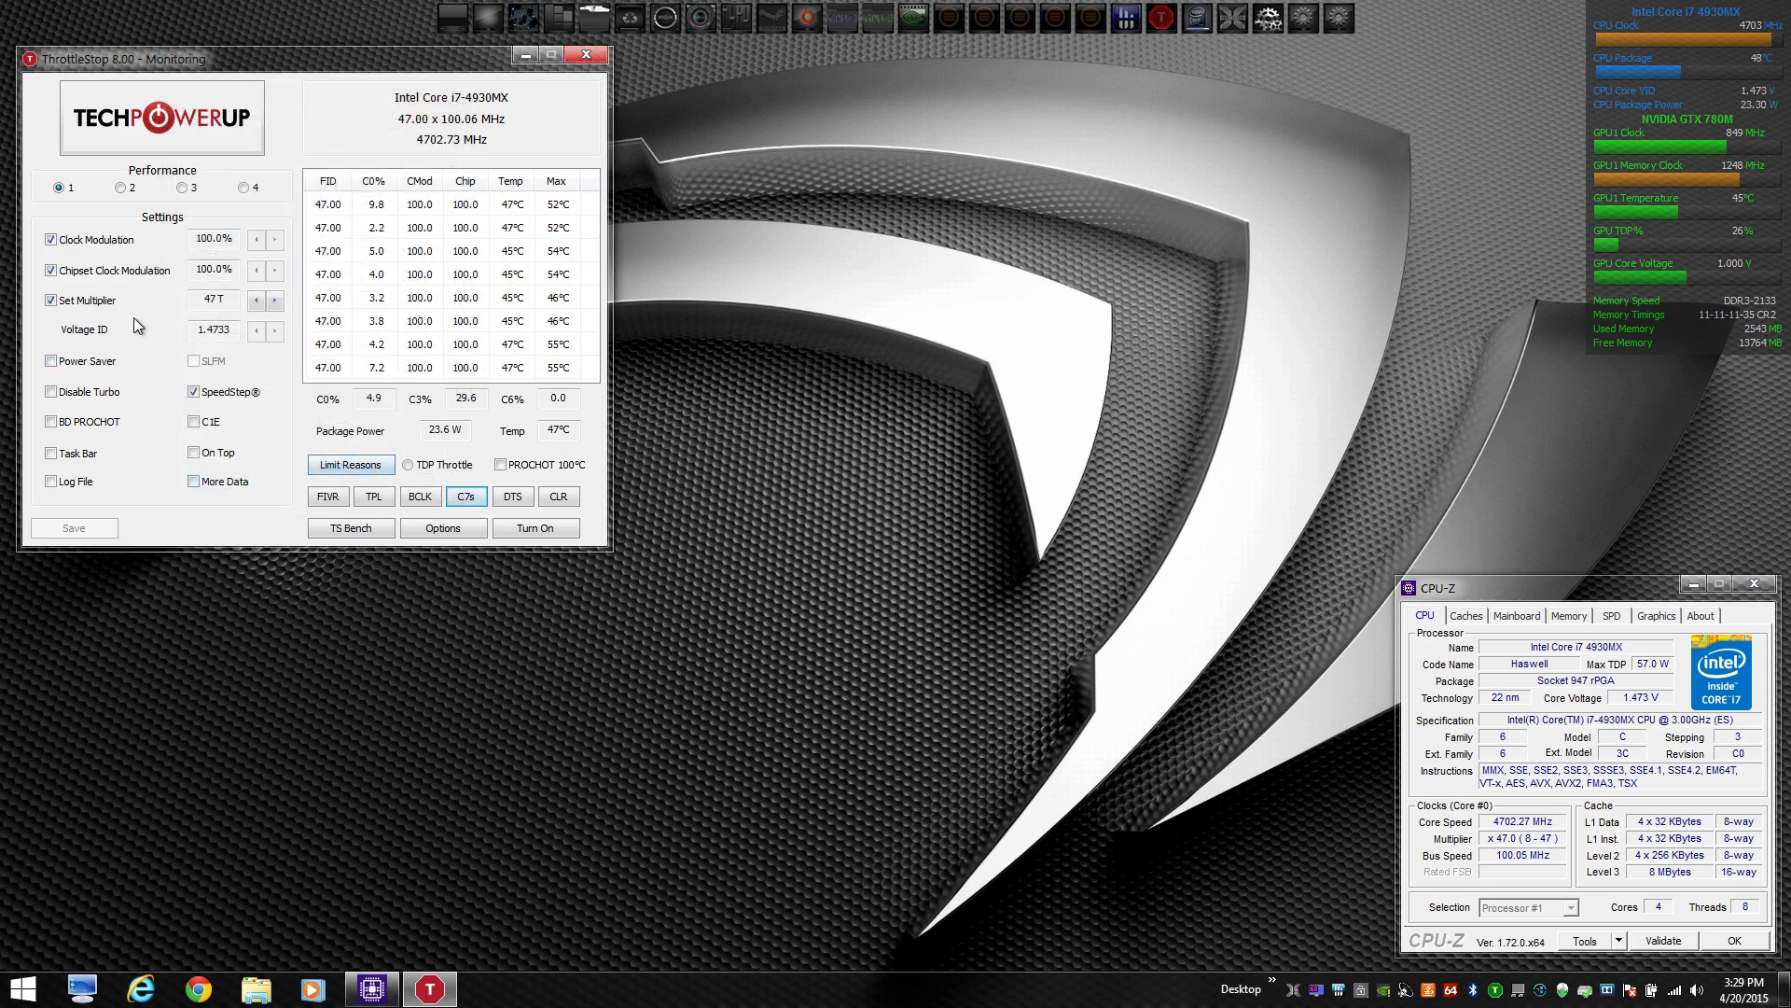
# Step: On the Game profile, turn off C1E and enable Set Multiplier and both clock modulations
pyautogui.click(121, 189)
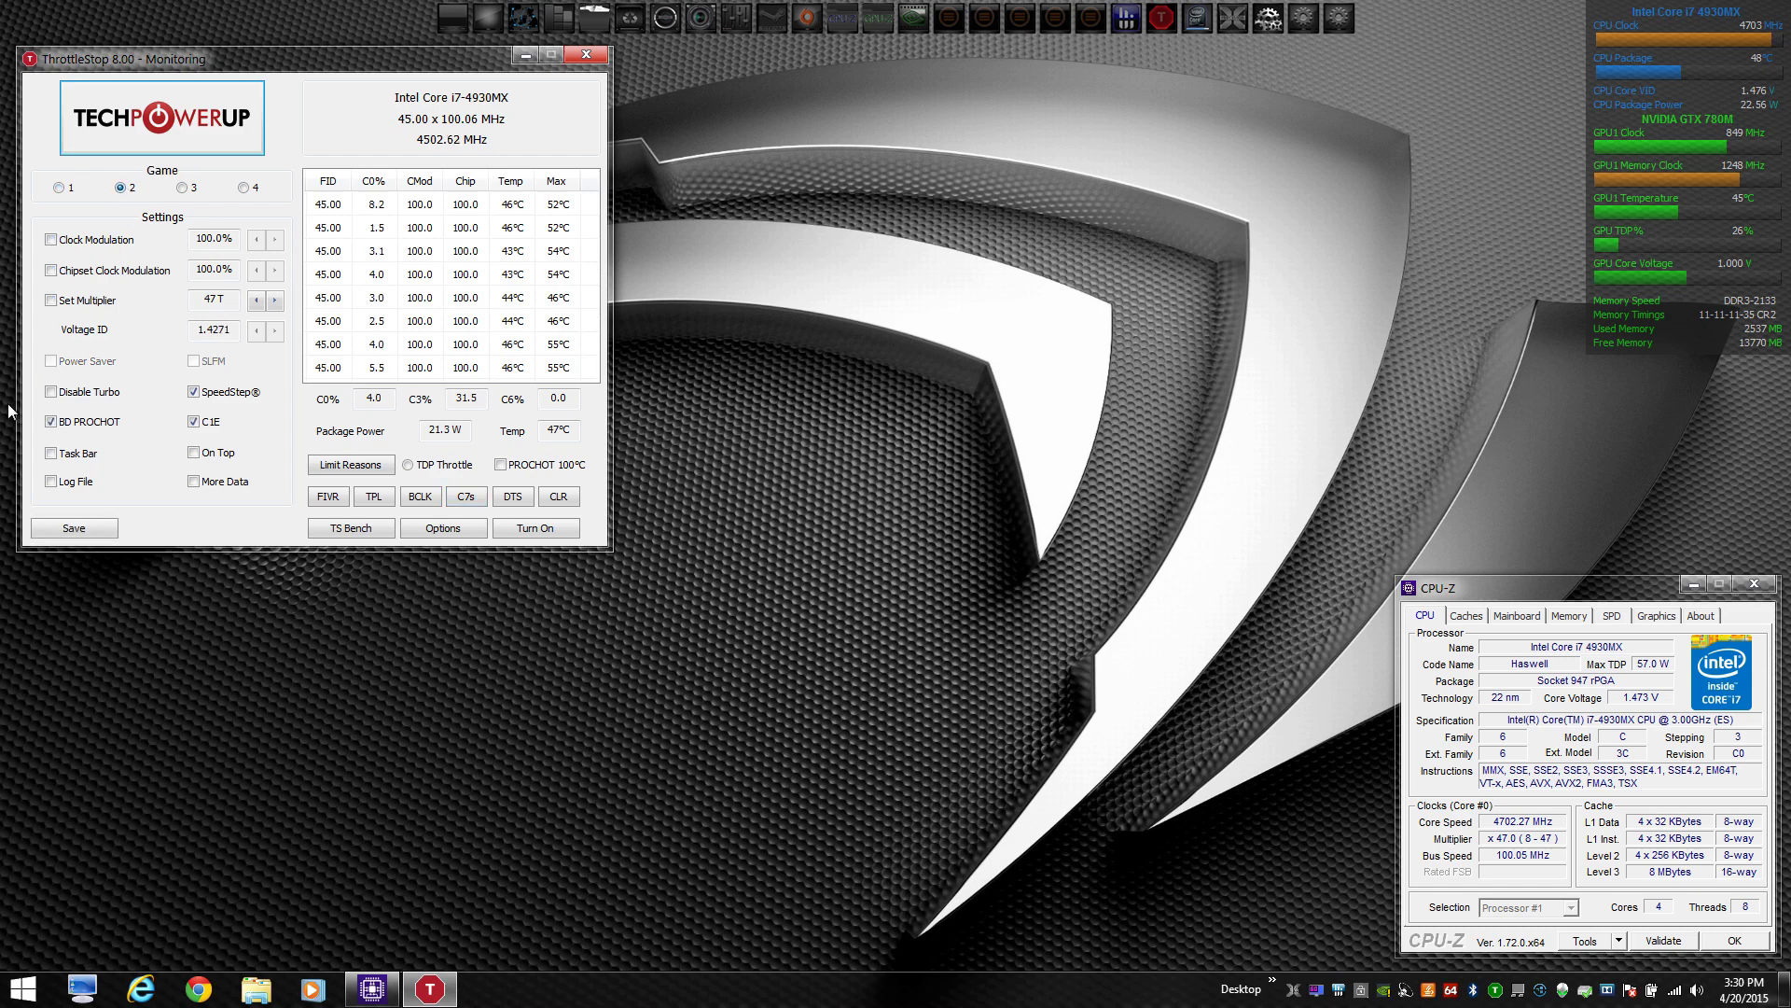
pyautogui.click(194, 422)
pyautogui.click(51, 301)
pyautogui.click(52, 271)
pyautogui.click(51, 240)
# Step: On Internet, enable Set Multiplier, turn off BD PROCHOT and C1E, and save
pyautogui.click(183, 188)
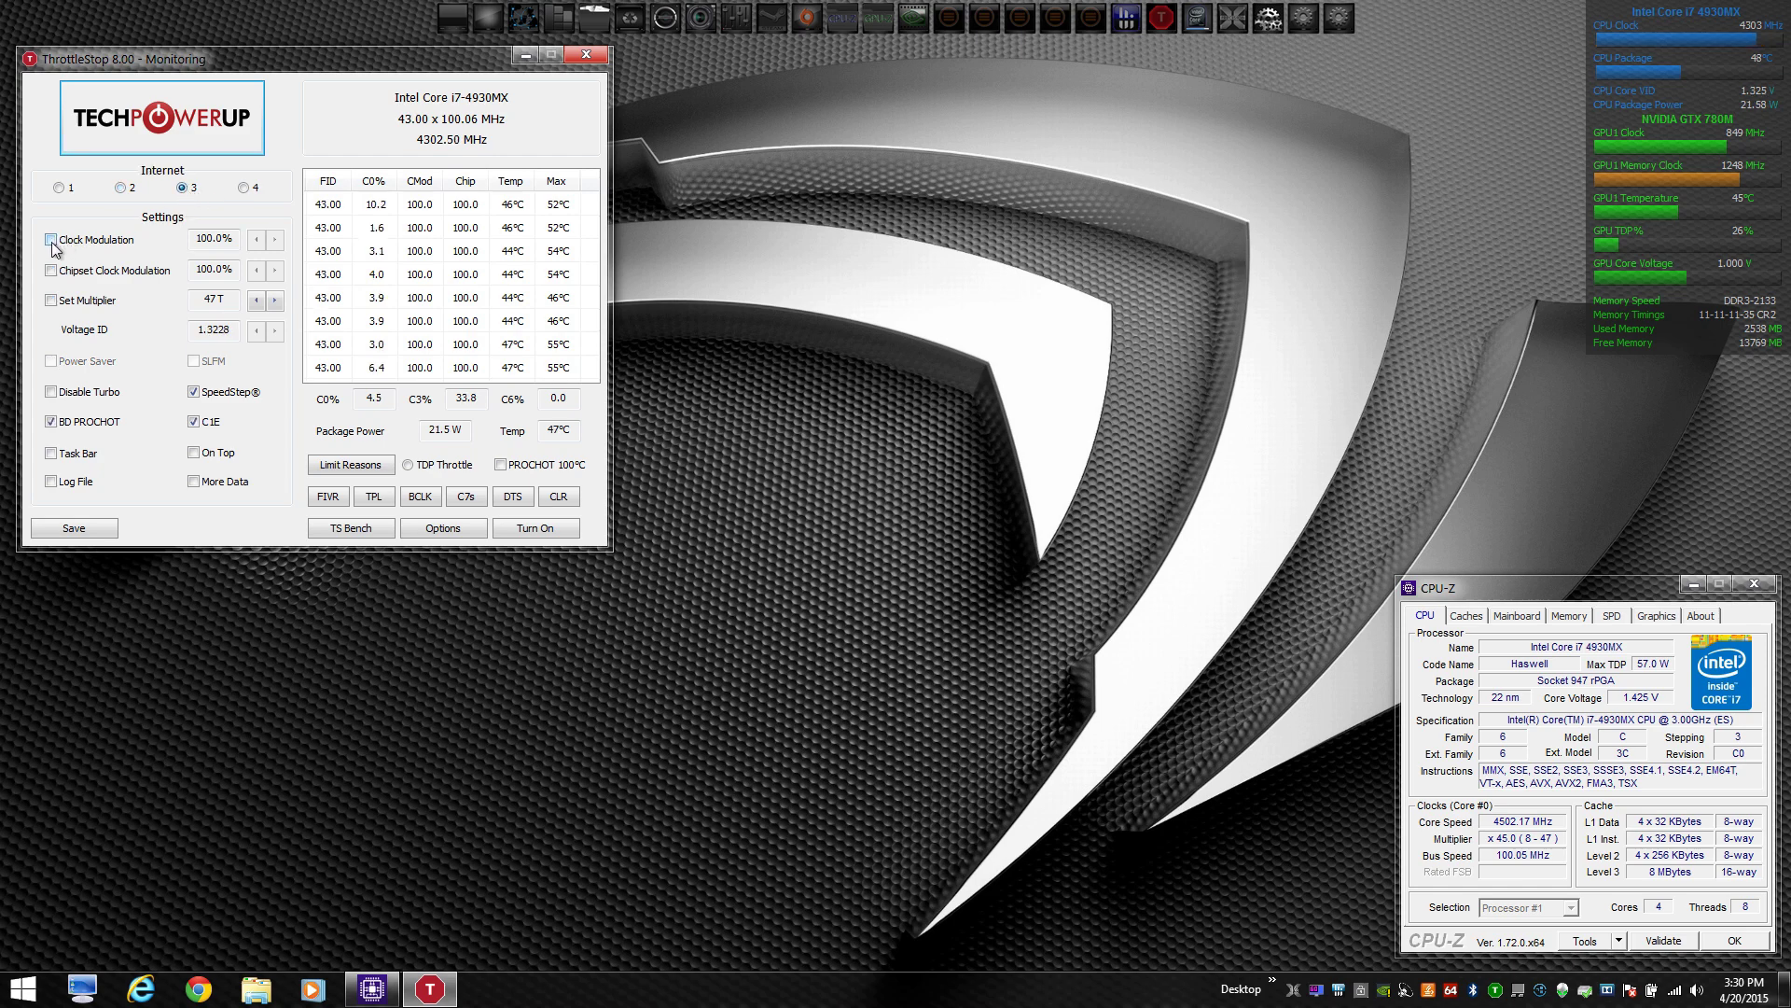
pyautogui.click(51, 301)
pyautogui.click(51, 422)
pyautogui.click(199, 422)
pyautogui.click(79, 529)
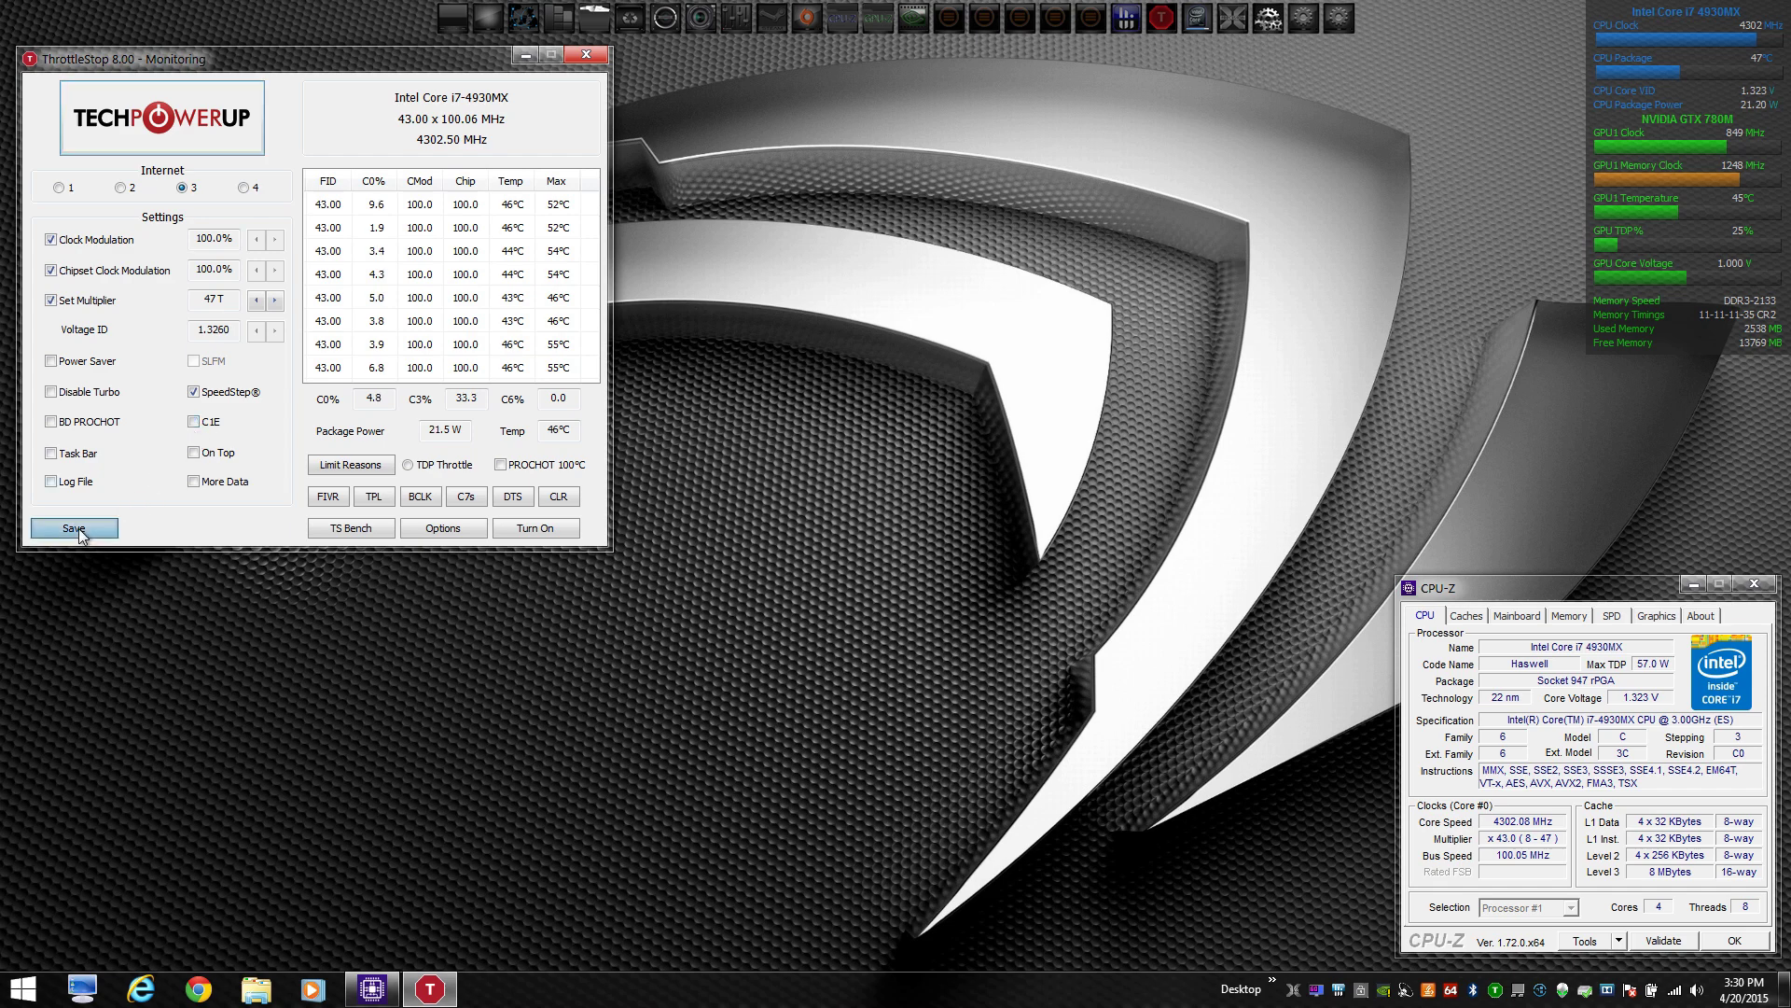
# Step: On Battery, enable clock modulation, turn off C1E, save, and lower the multiplier to 41
pyautogui.click(245, 188)
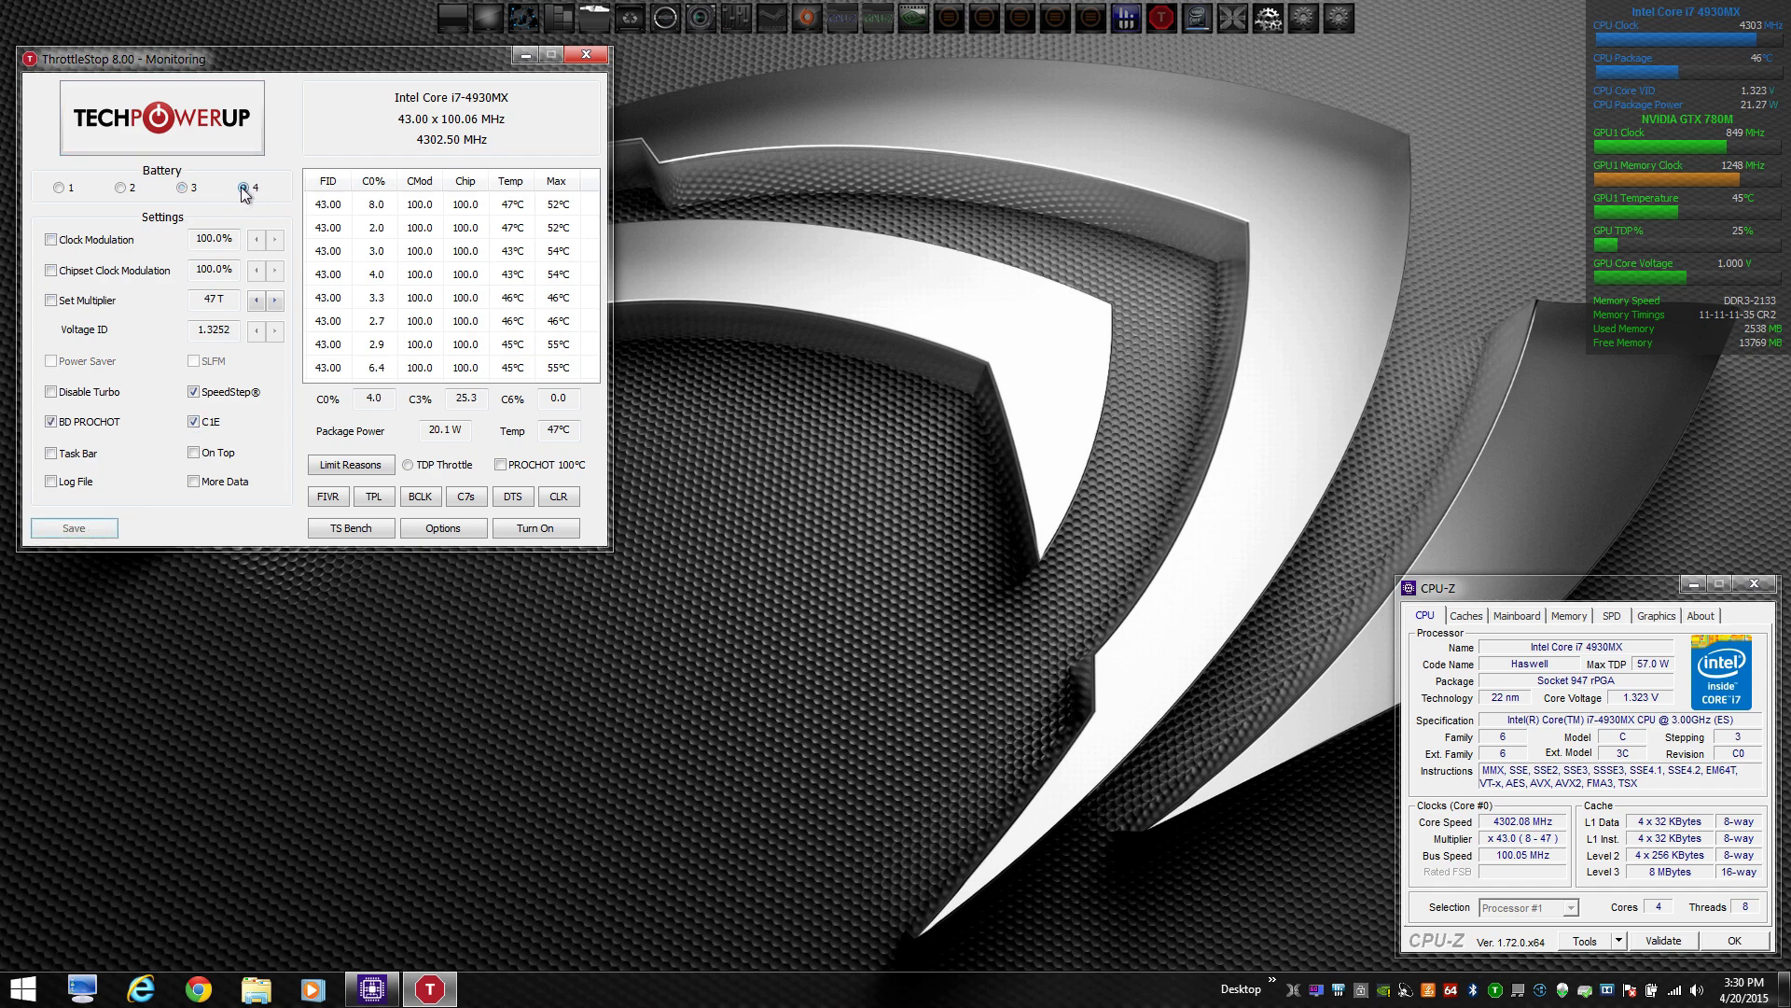
pyautogui.click(51, 270)
pyautogui.click(52, 271)
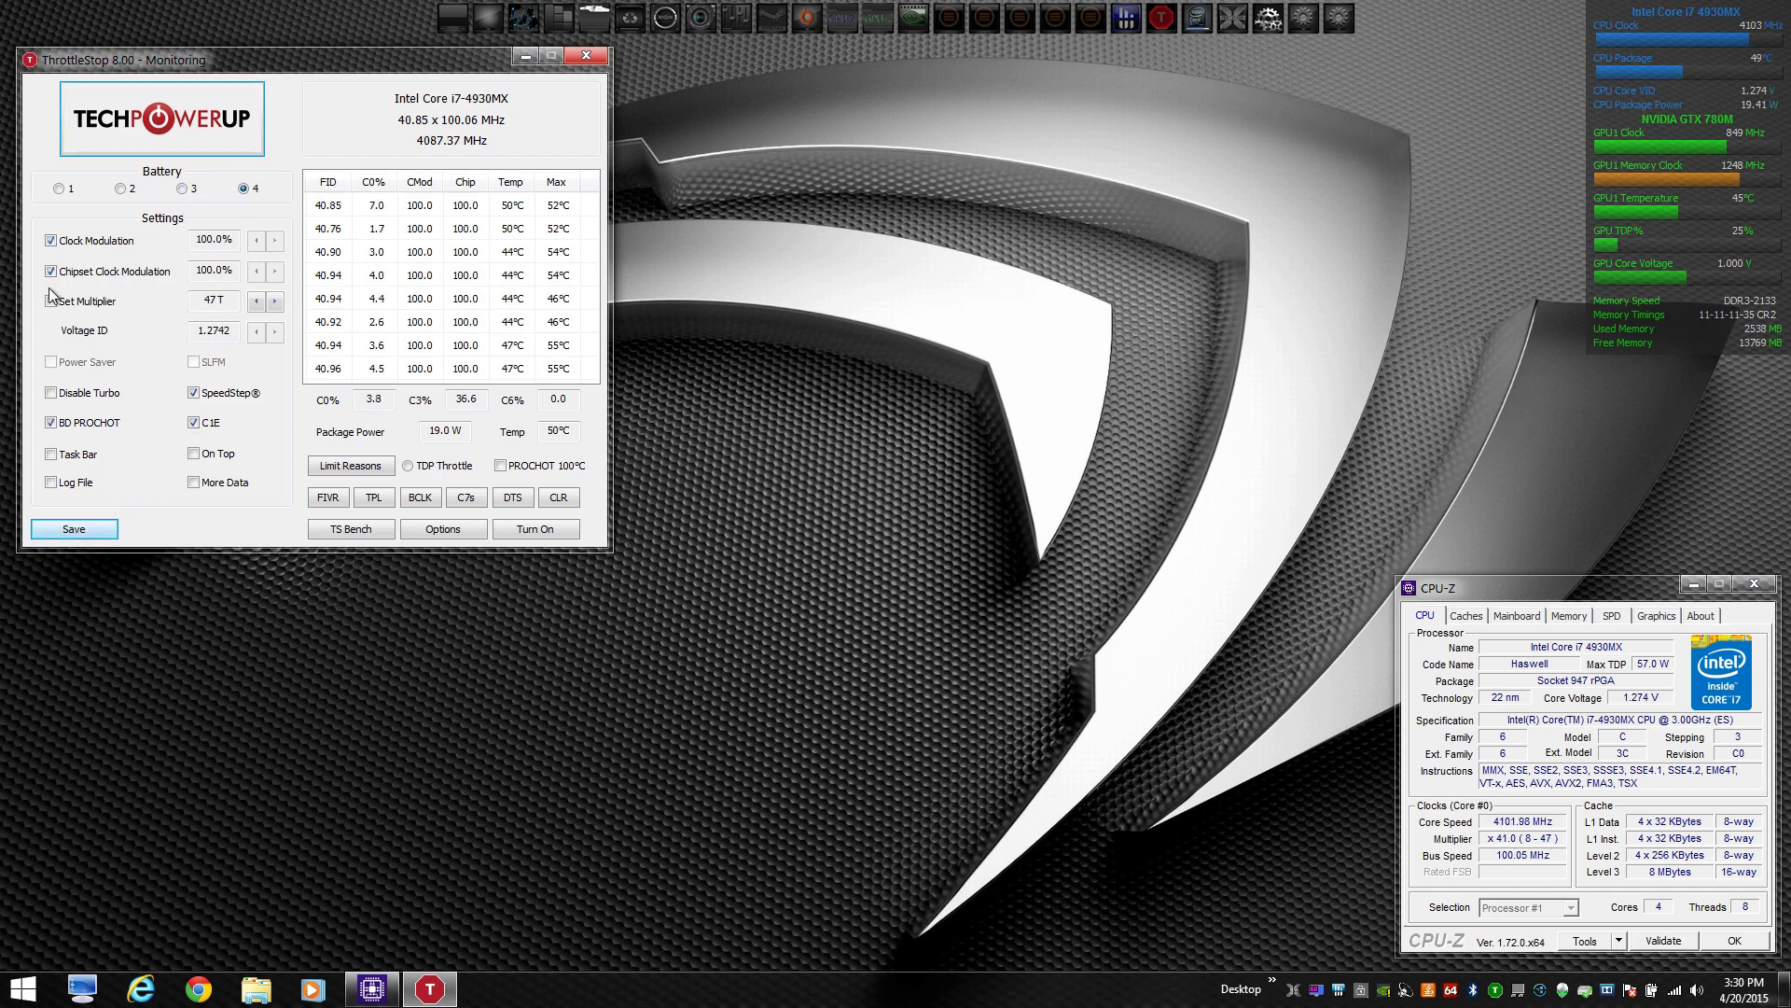
pyautogui.click(194, 424)
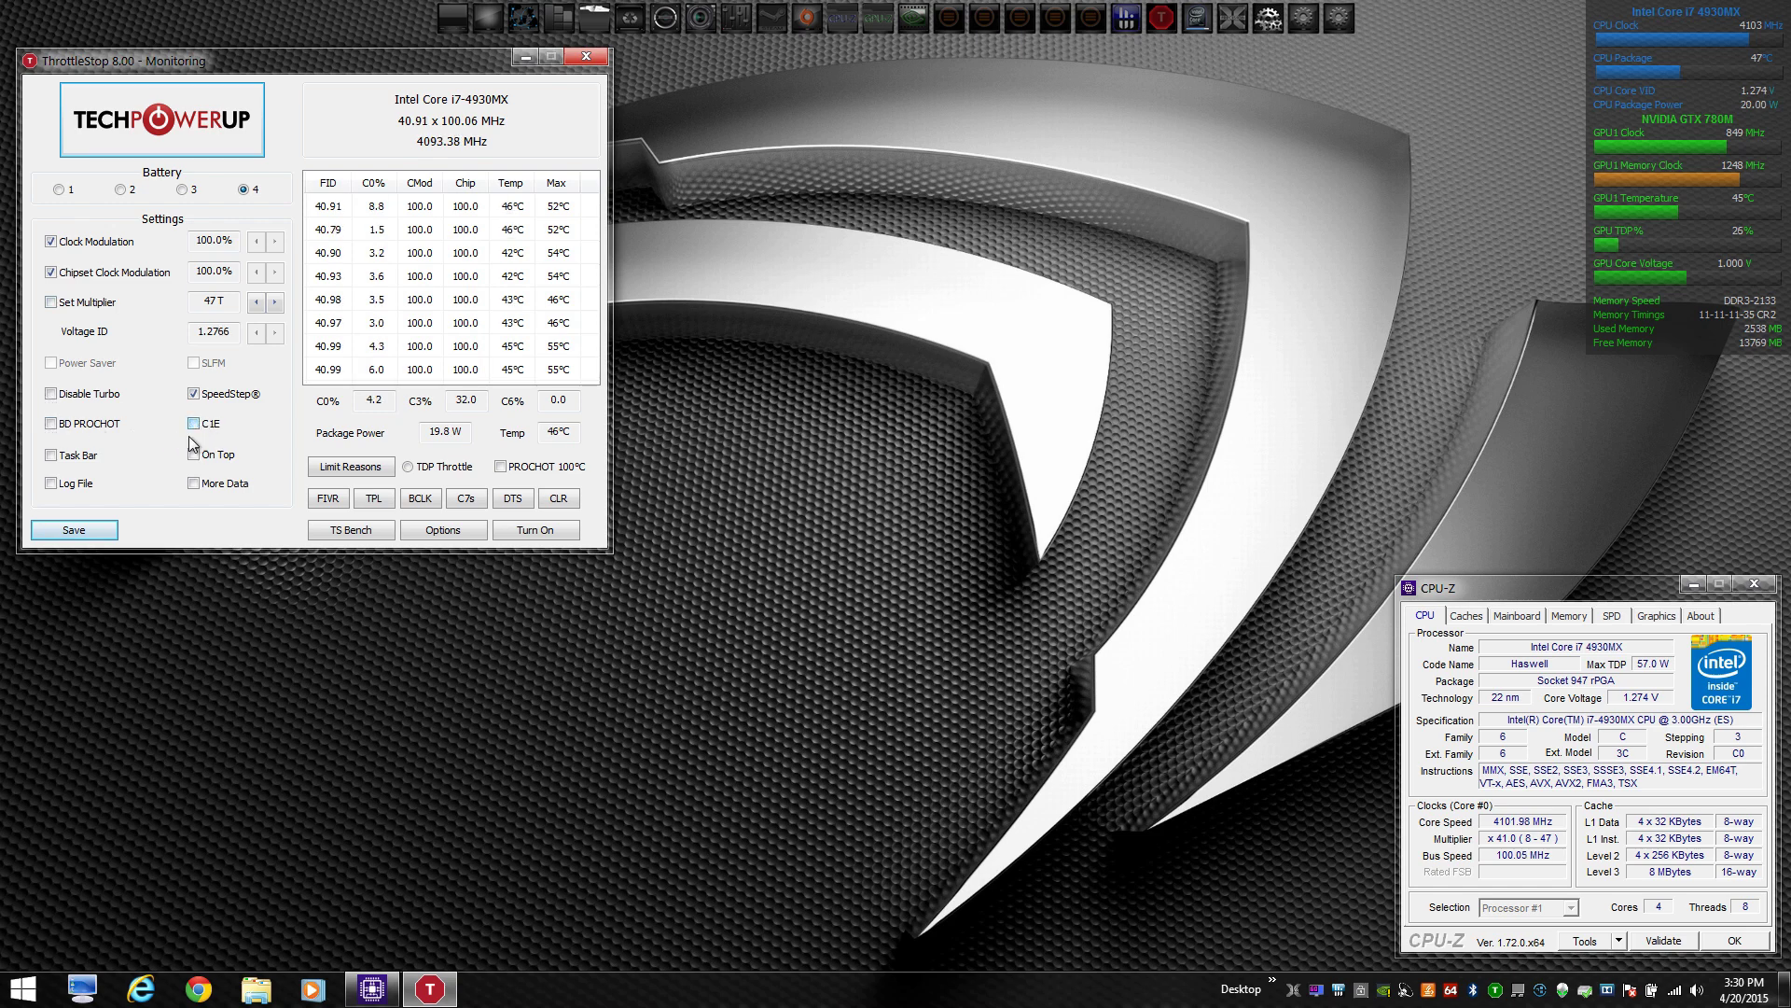
pyautogui.click(73, 530)
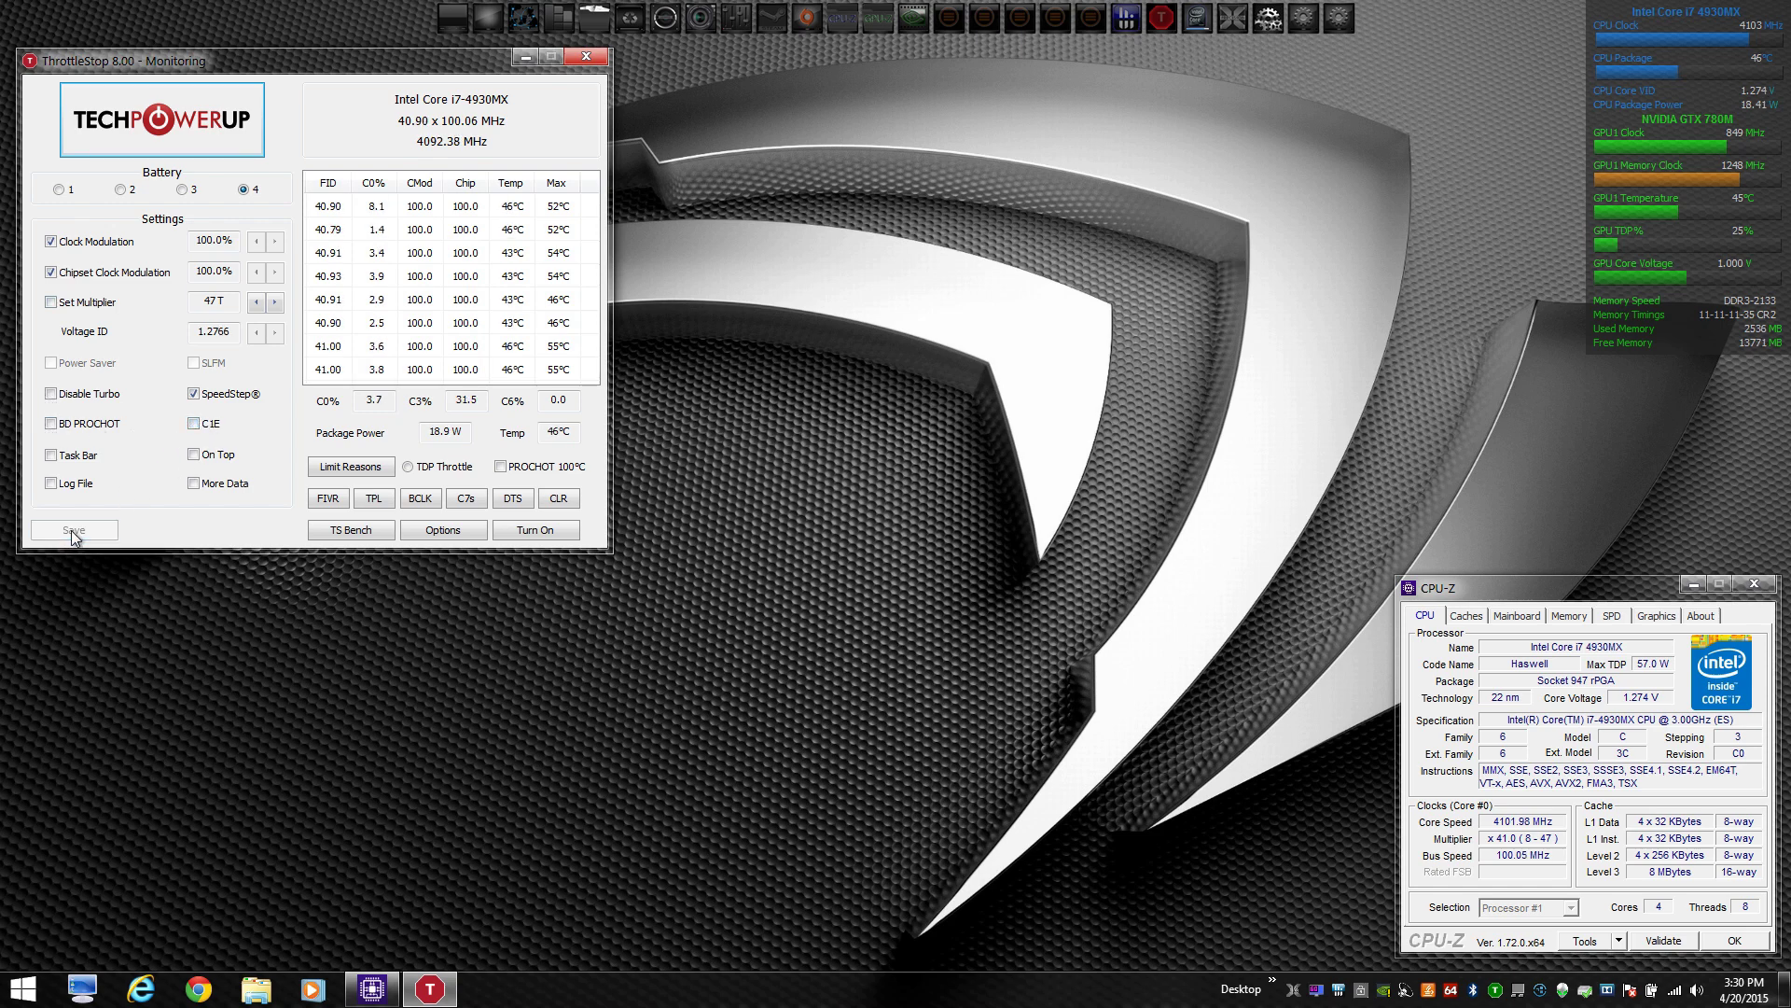
pyautogui.click(254, 302)
pyautogui.click(255, 302)
pyautogui.click(255, 302)
pyautogui.click(255, 303)
pyautogui.click(254, 302)
pyautogui.click(255, 302)
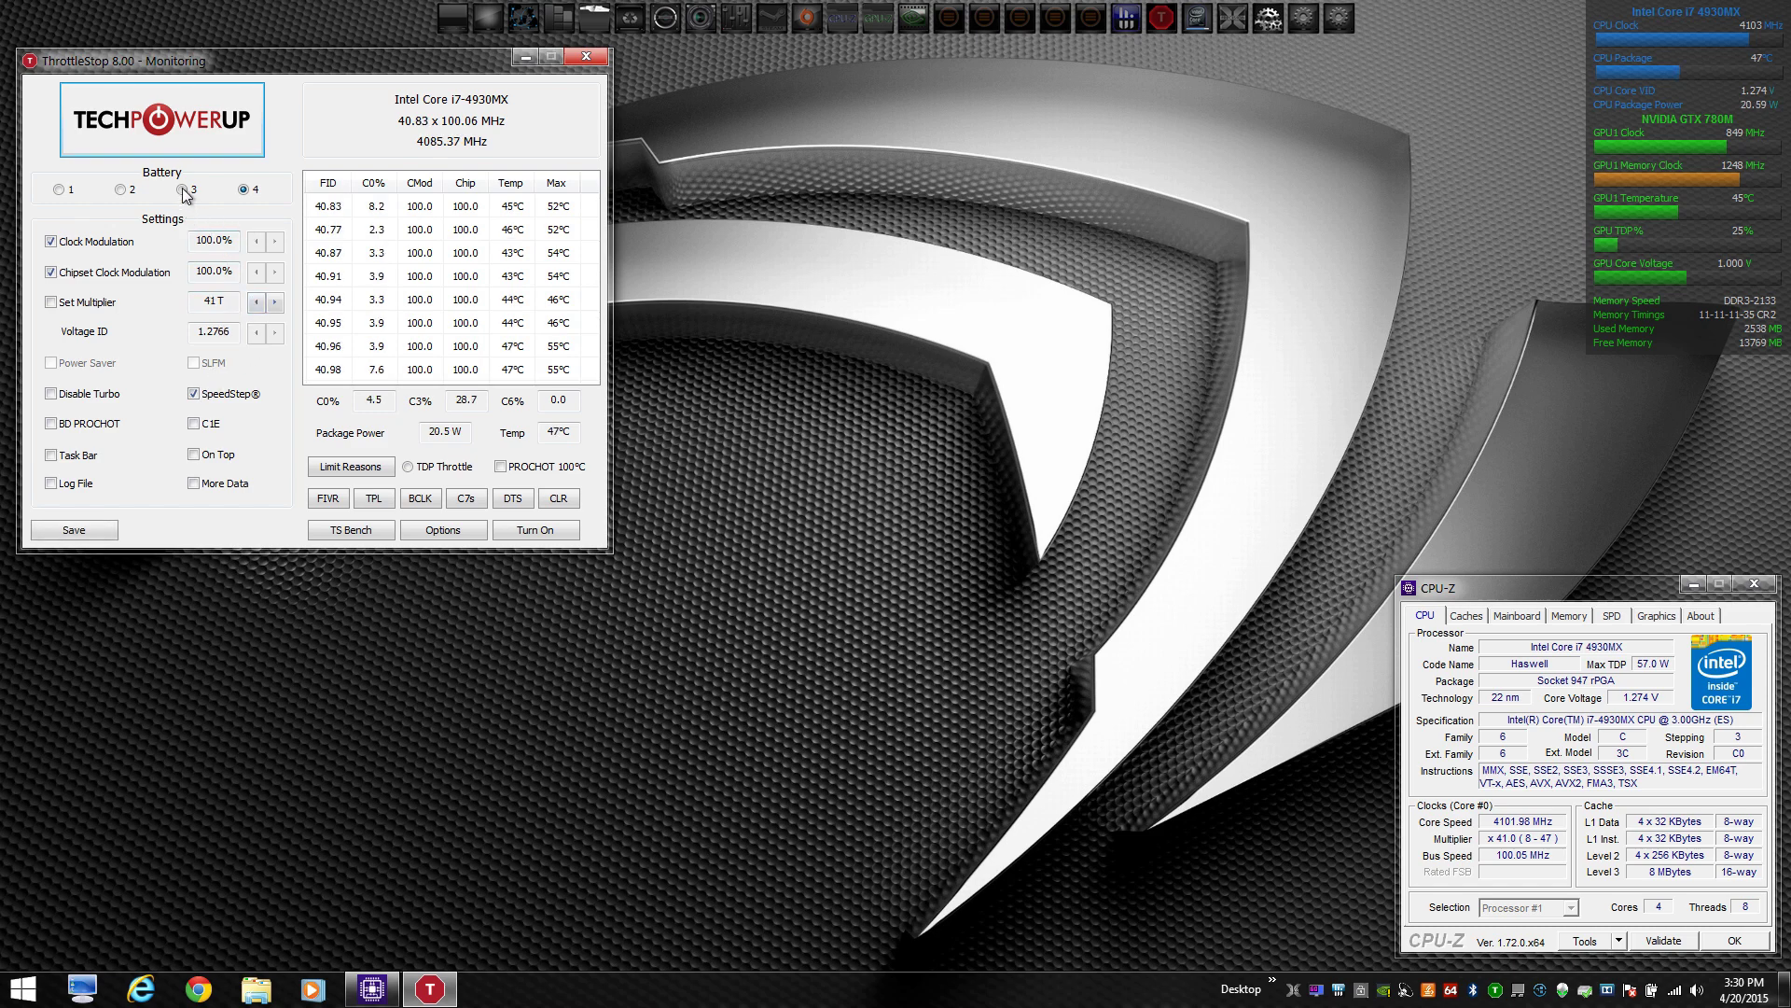
# Step: Switch to Game with Ctrl+Alt+2, set its multiplier to 45, and save
pyautogui.hotkey('ctrl', 'alt', '2')
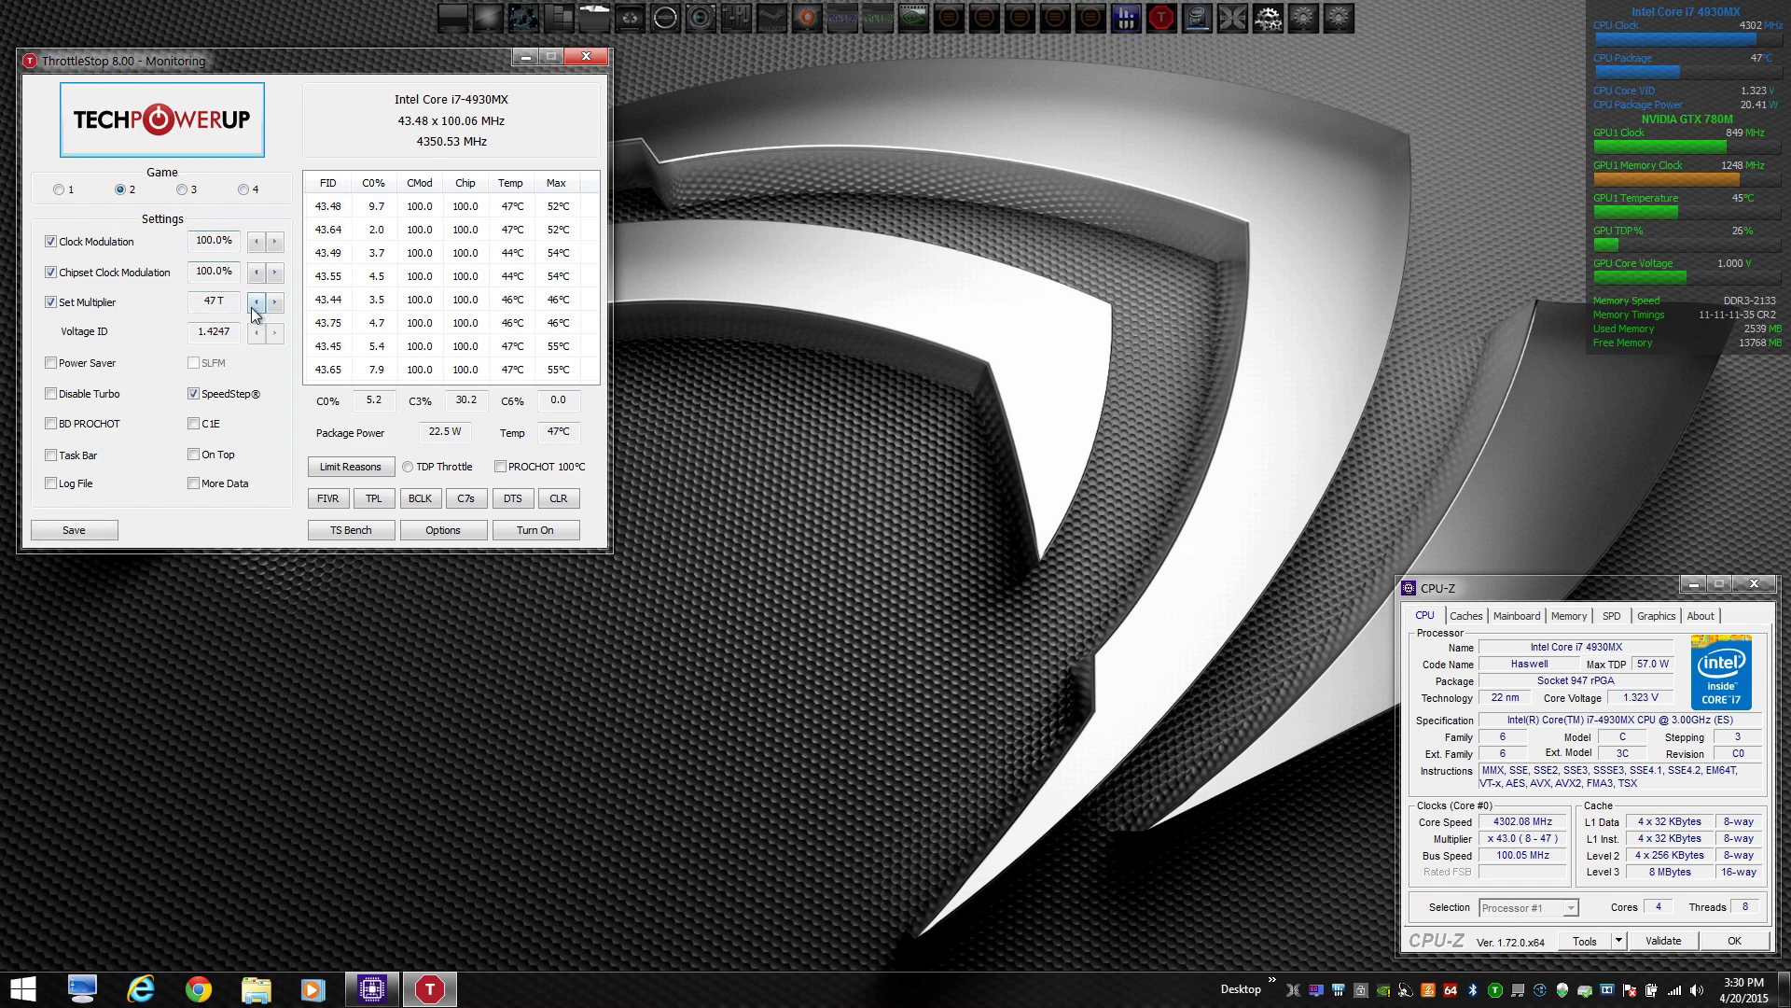
pyautogui.click(254, 303)
pyautogui.click(253, 303)
pyautogui.click(74, 530)
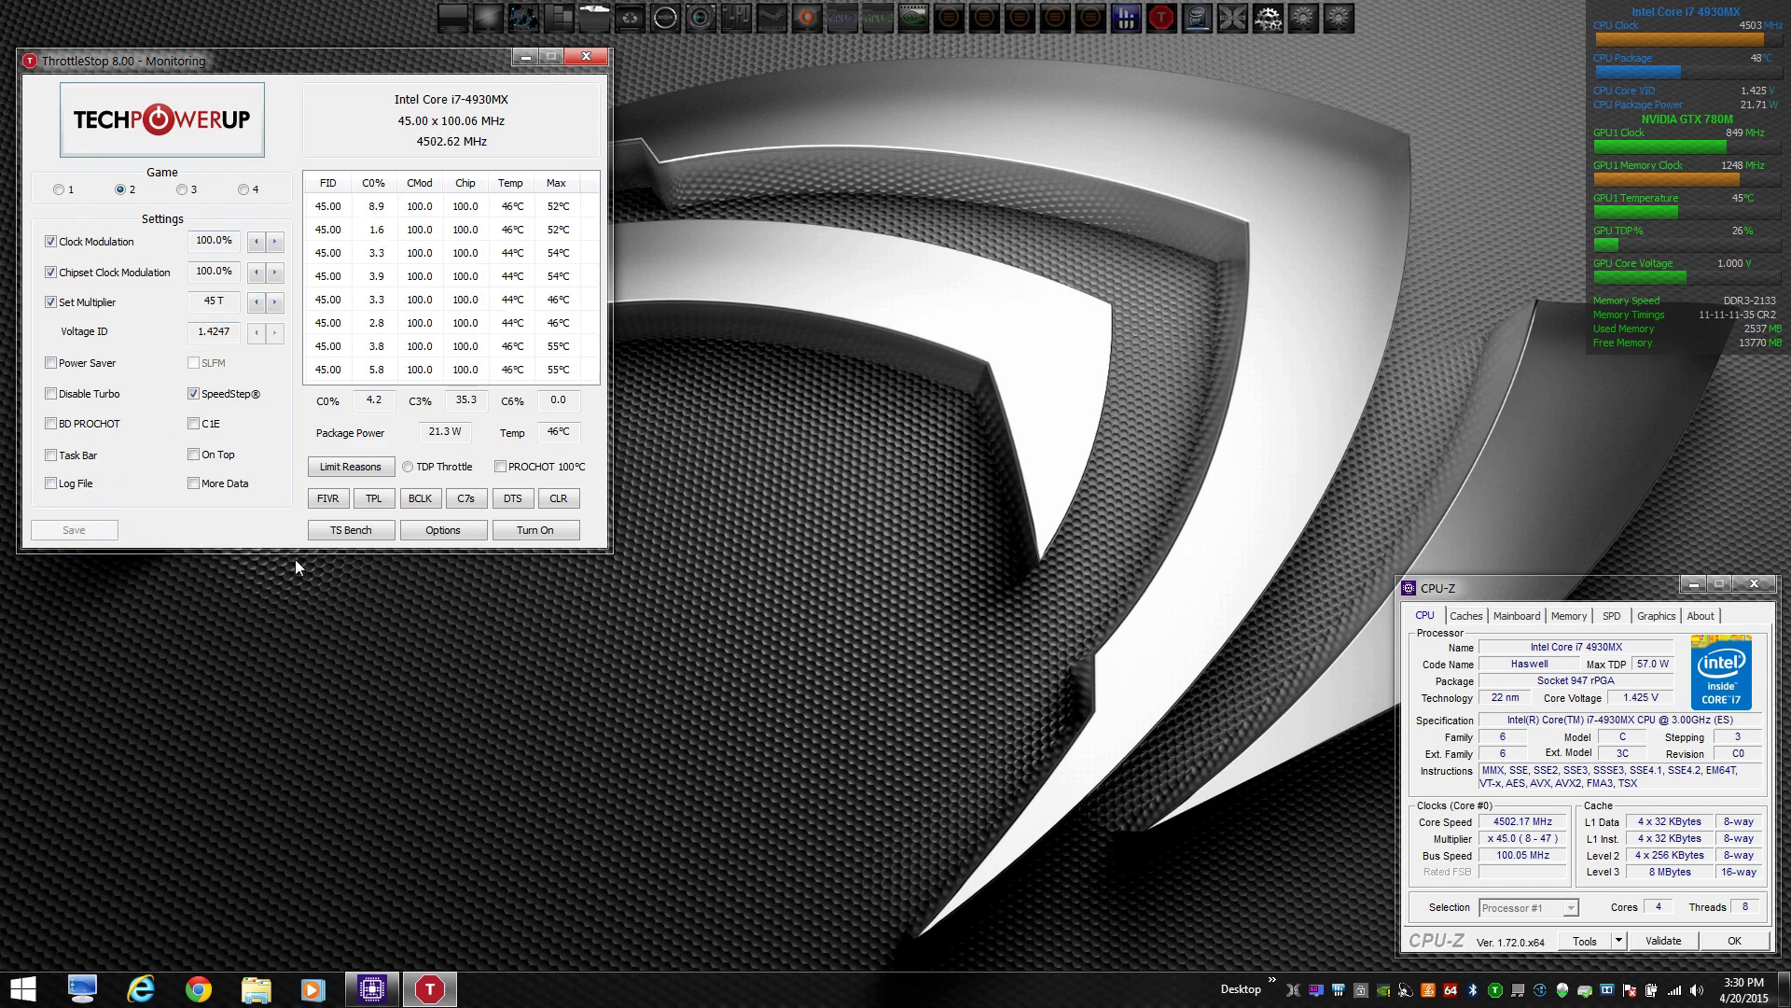
# Step: Fill in AC profile 3, Start Minimized, Minimize on Close, Nvidia monitoring and C0% 100, then discard them
pyautogui.click(452, 532)
pyautogui.click(360, 72)
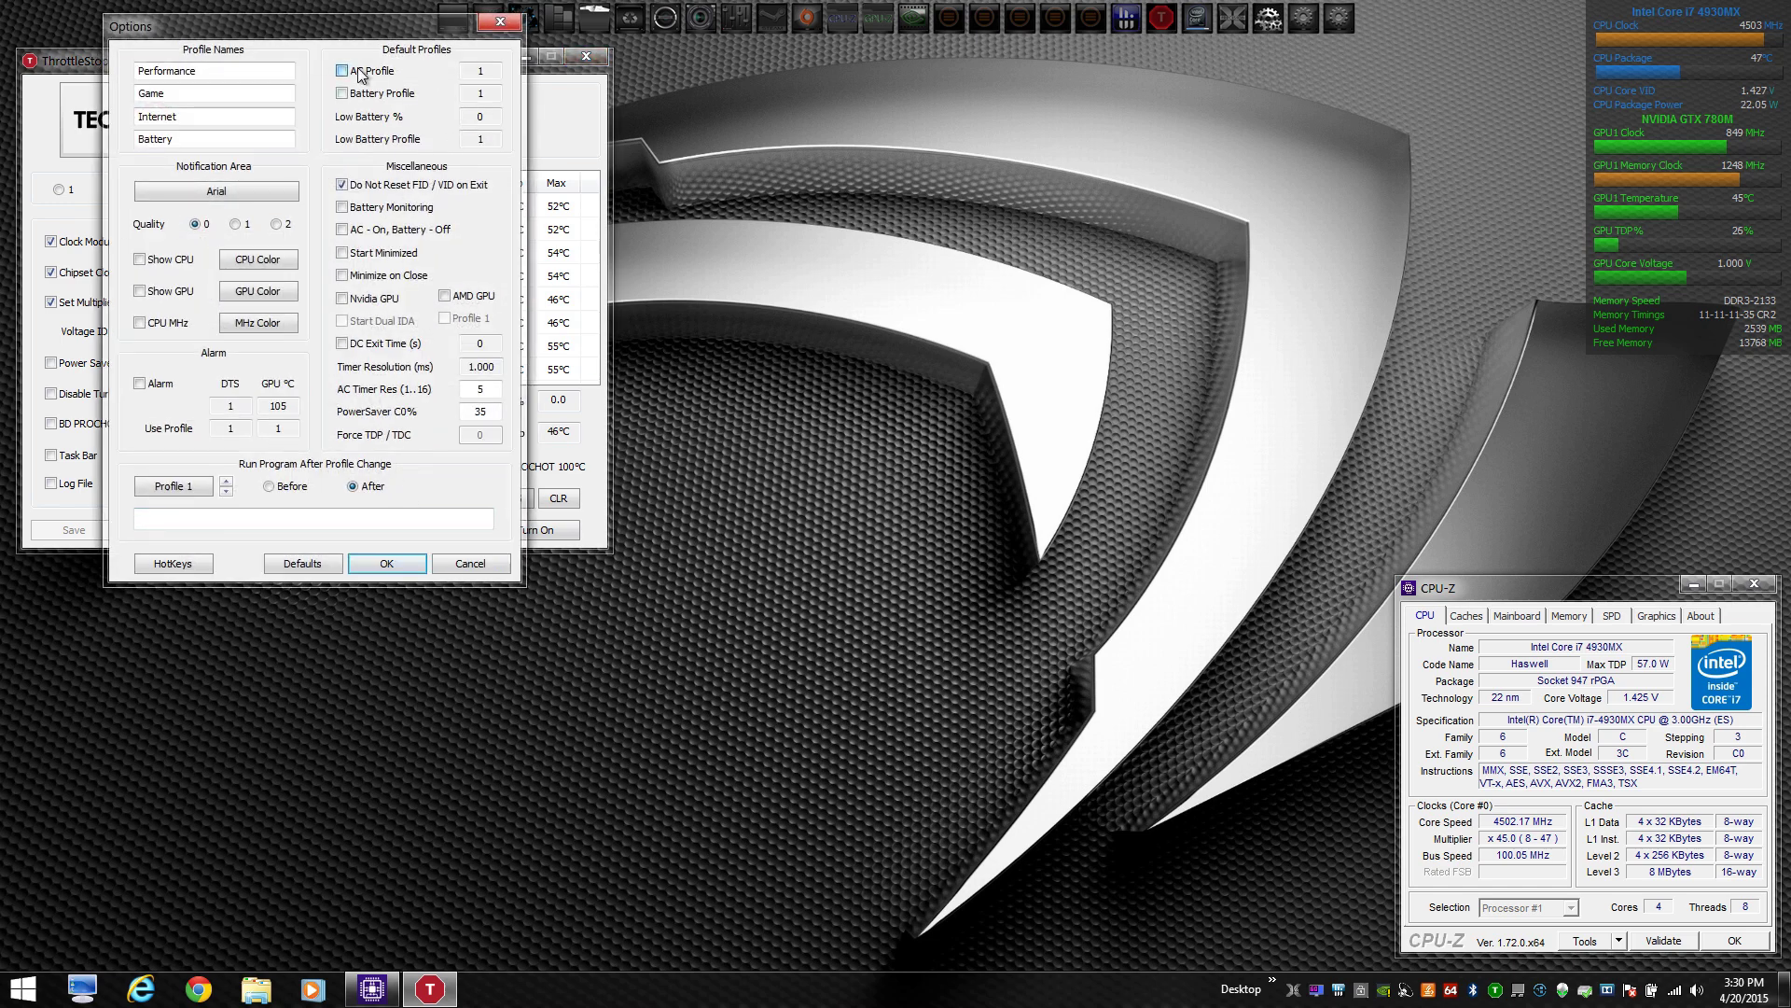
pyautogui.click(359, 92)
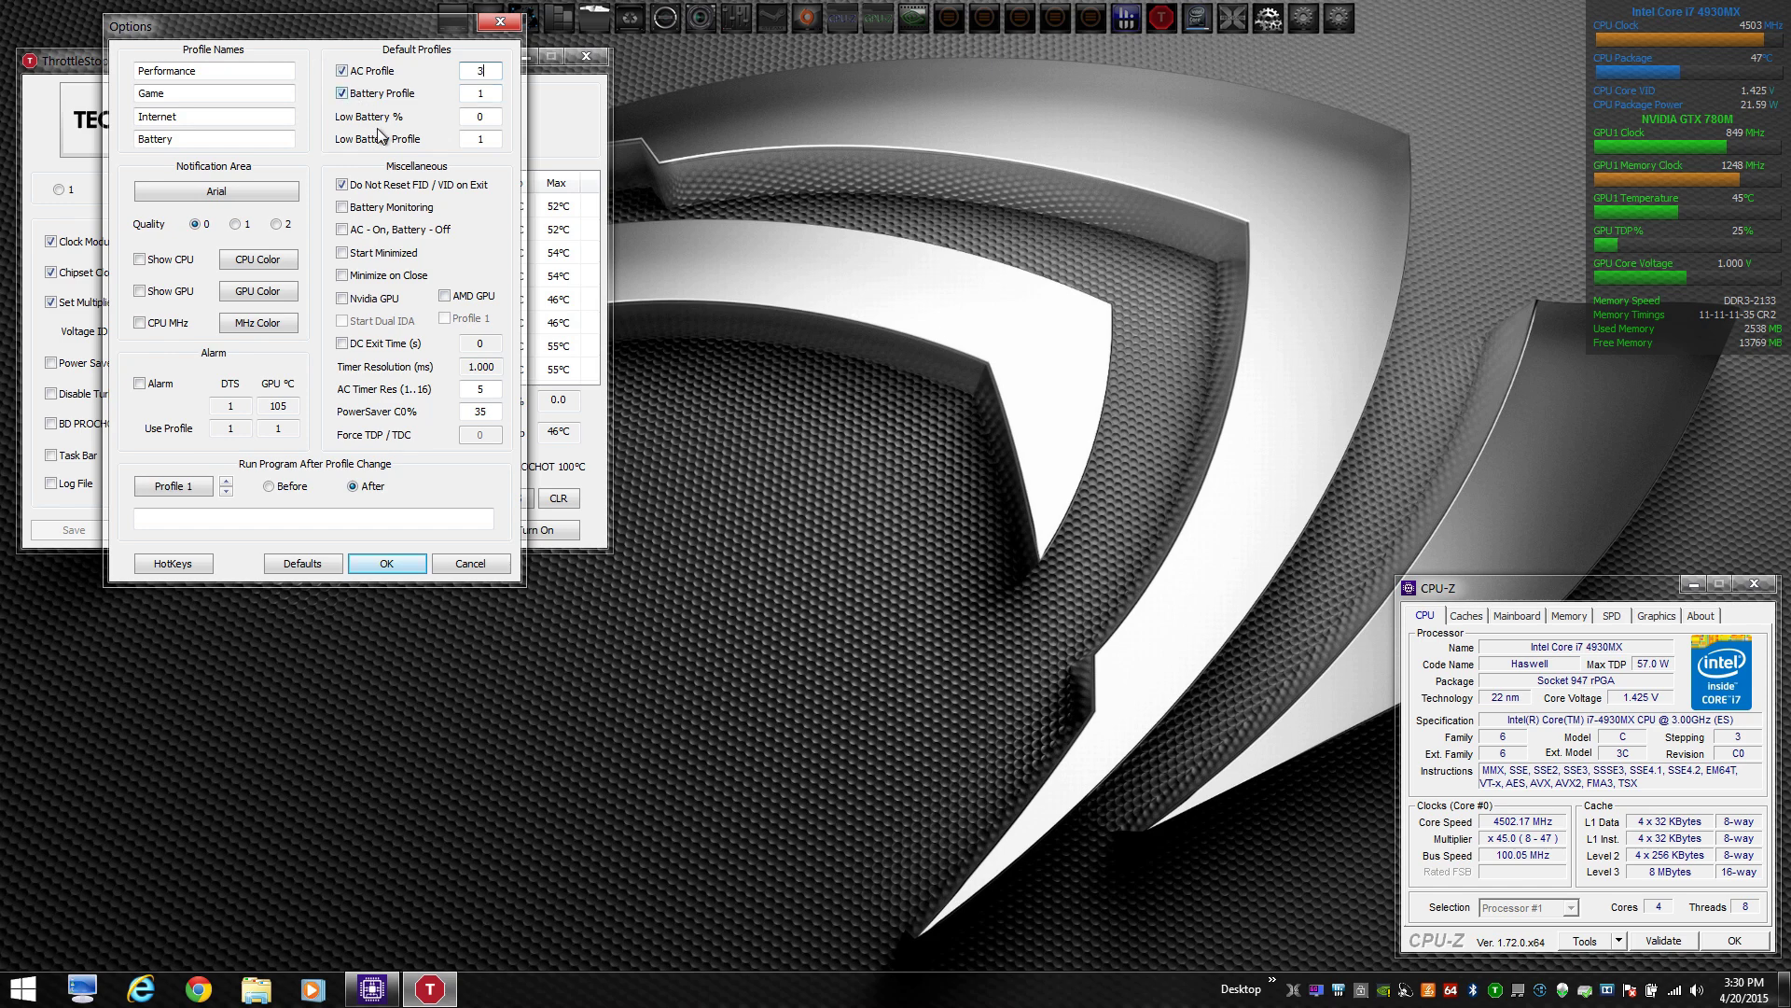
pyautogui.write('3')
pyautogui.press('Tab')
pyautogui.click(343, 253)
pyautogui.click(342, 275)
pyautogui.click(342, 298)
pyautogui.doubleClick(473, 412)
pyautogui.write('100')
pyautogui.click(457, 563)
# Step: Set AC default profile 3, battery profile 4, Start Minimized, Minimize on Close, AC Timer 16, C0% 100
pyautogui.click(443, 536)
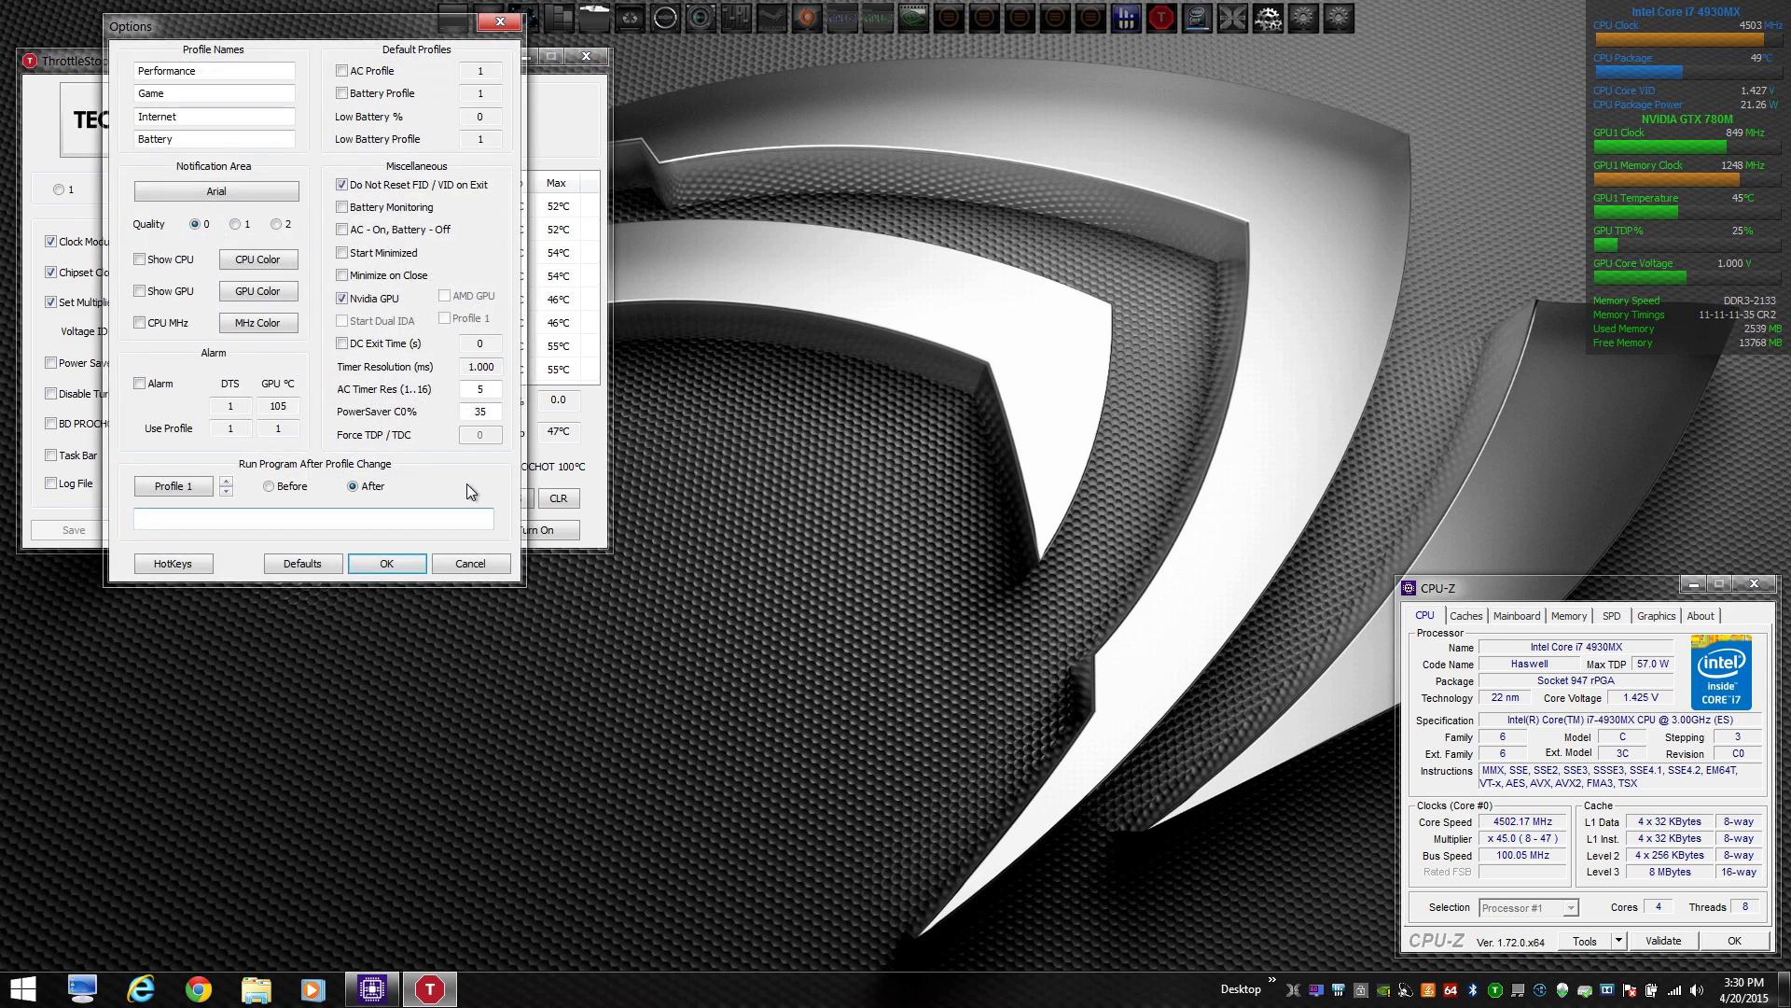
pyautogui.click(341, 71)
pyautogui.write('3')
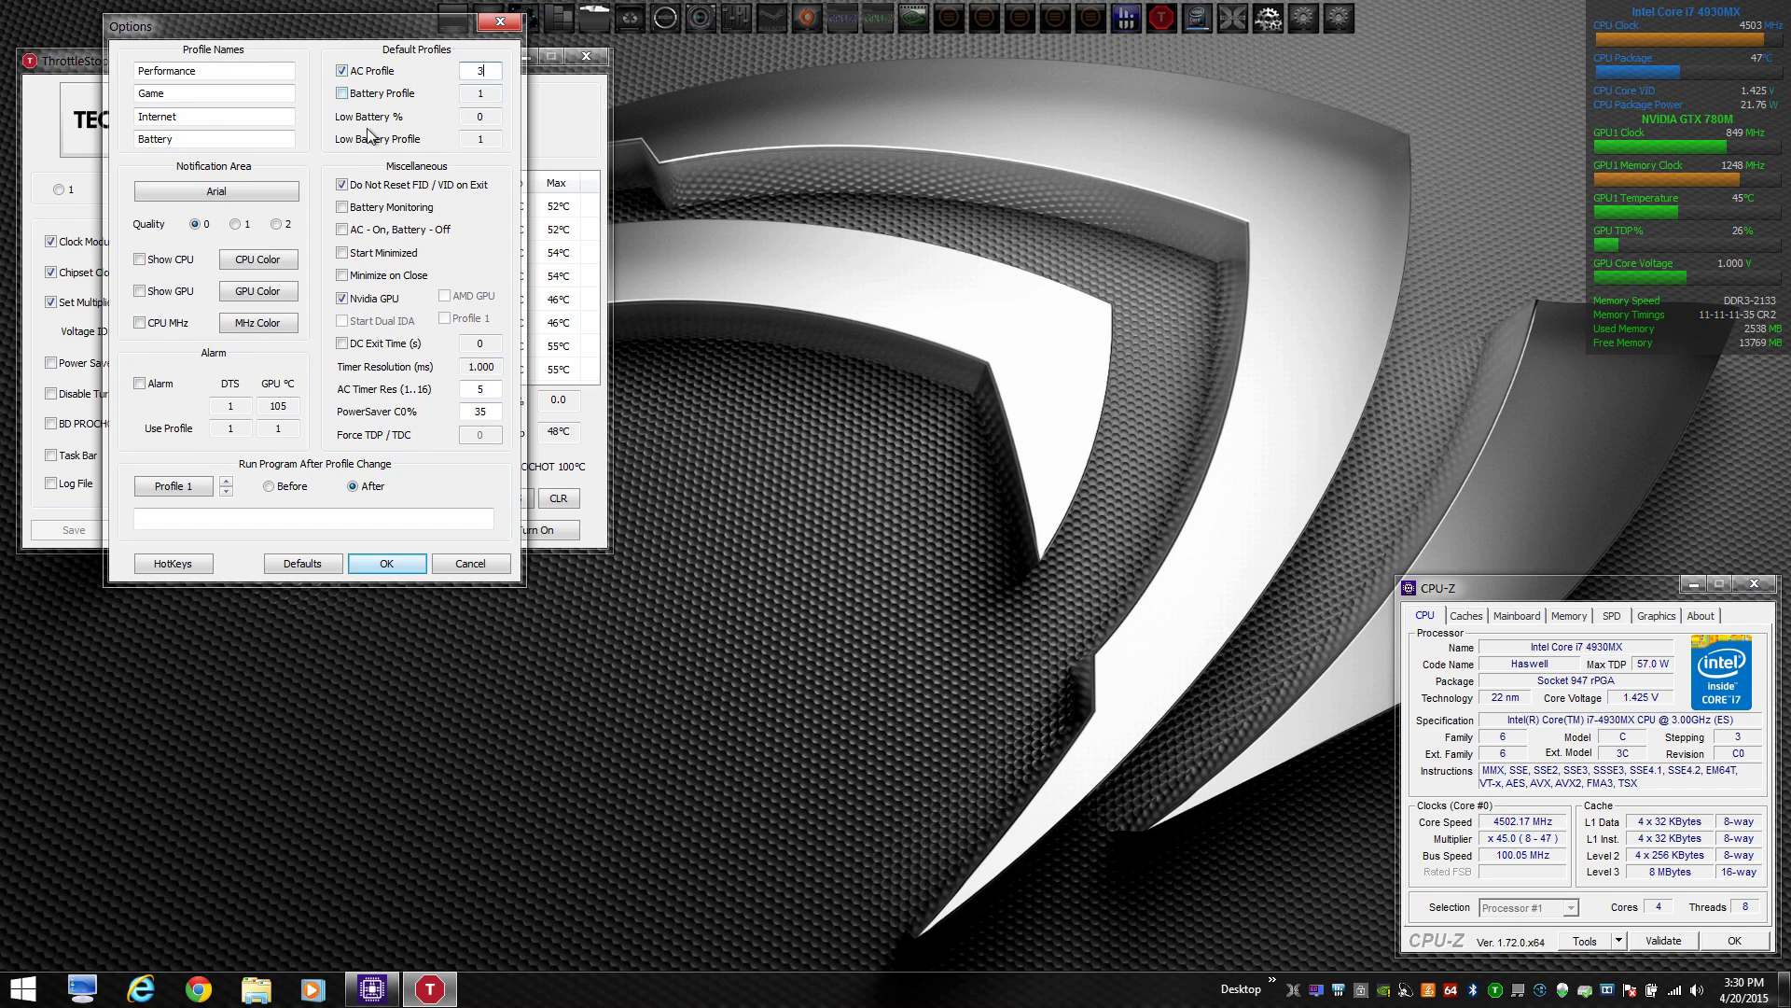
pyautogui.click(360, 95)
pyautogui.write('4')
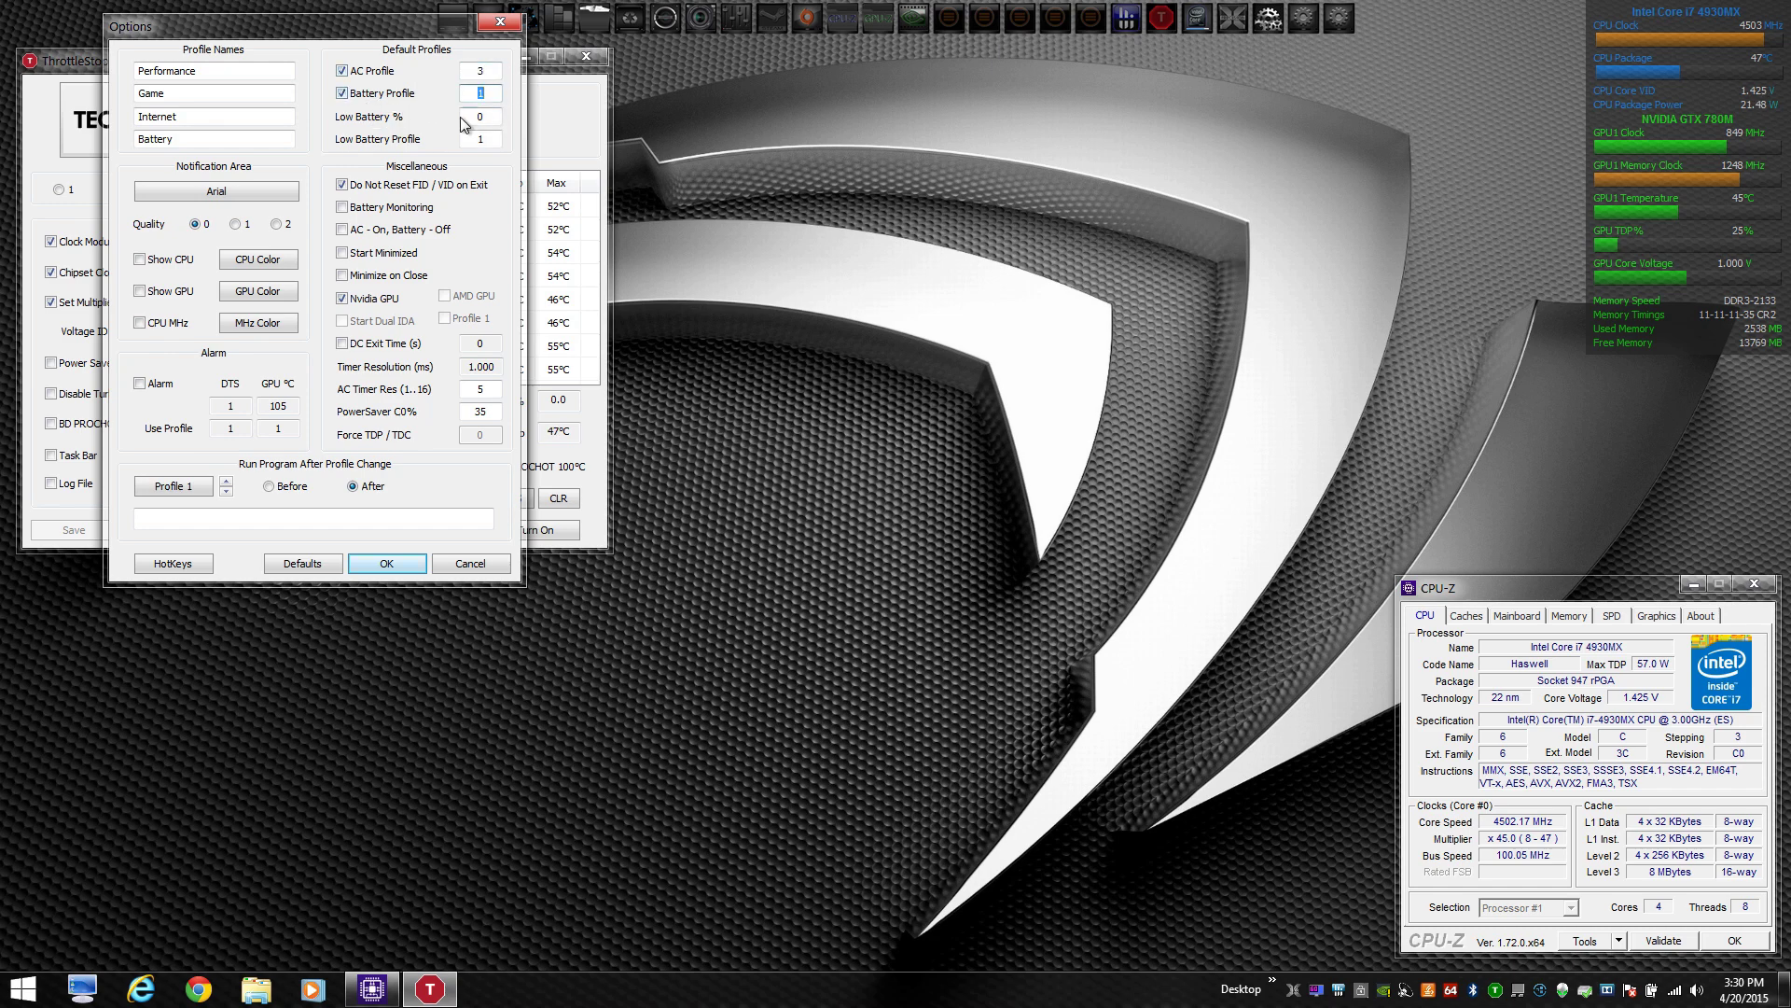
pyautogui.click(342, 253)
pyautogui.click(341, 275)
pyautogui.write('16')
pyautogui.press('Tab')
pyautogui.write('100')
pyautogui.click(179, 489)
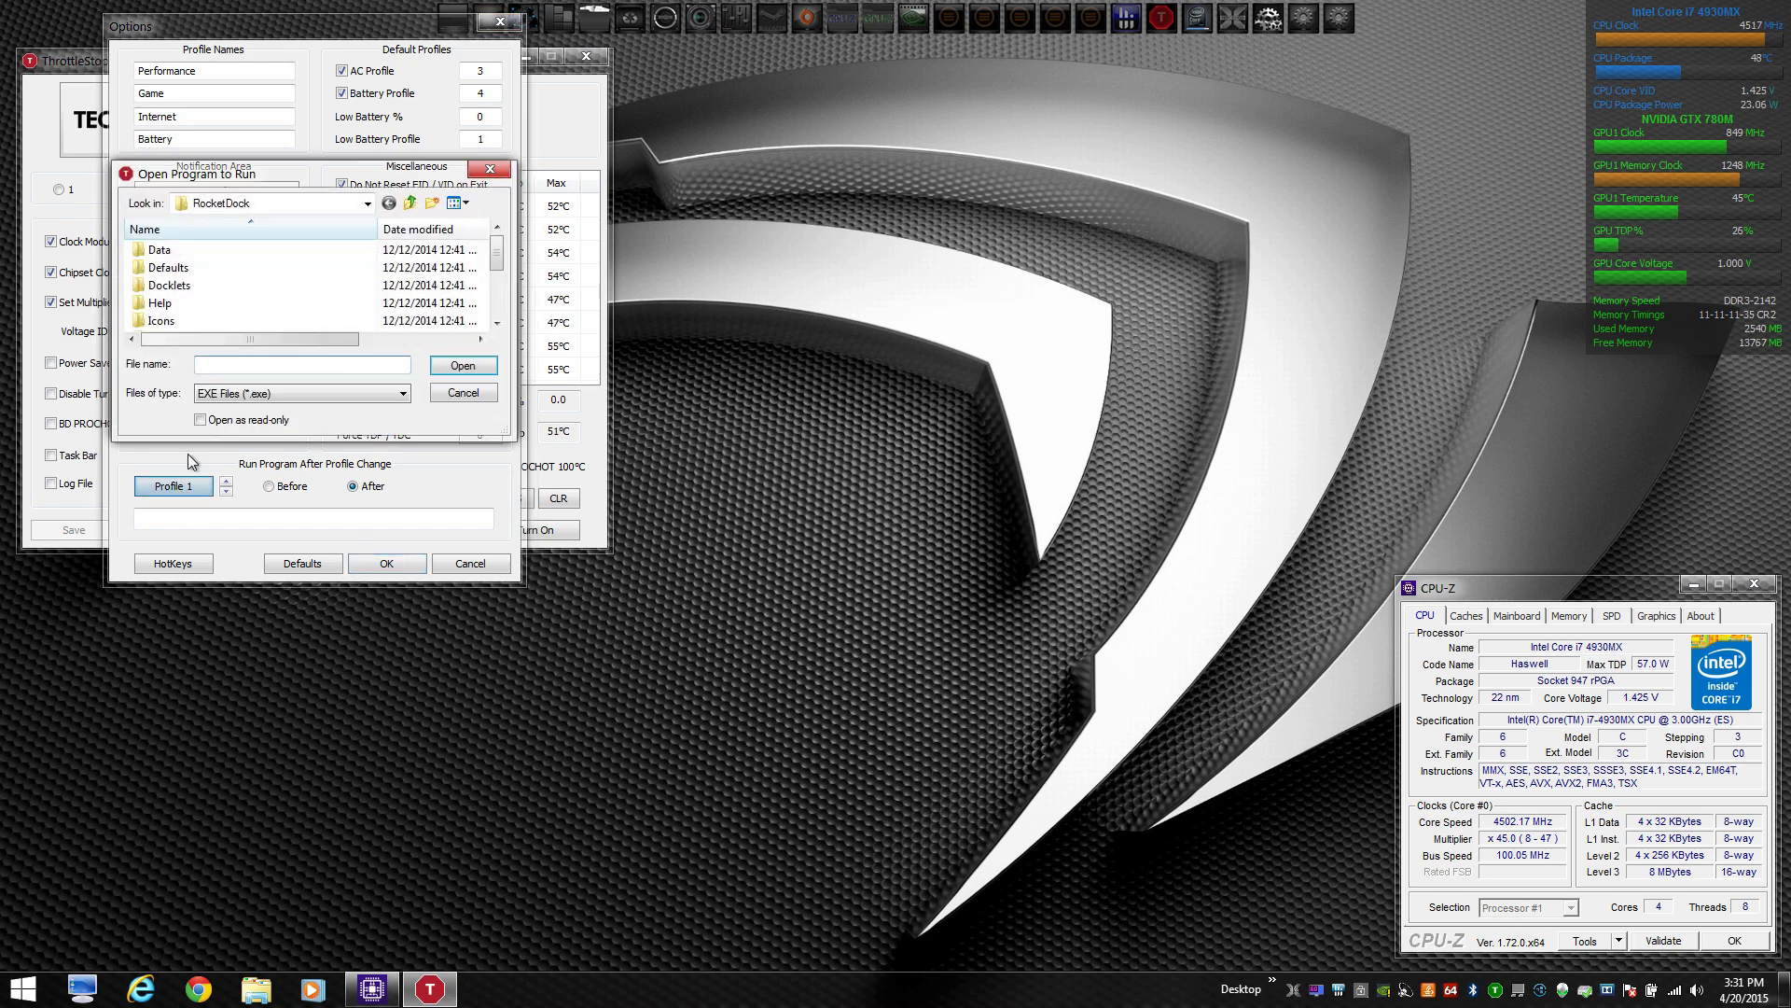
# Step: Cancel the program picker and require Ctrl on all five hotkey rows
pyautogui.click(464, 393)
pyautogui.click(170, 565)
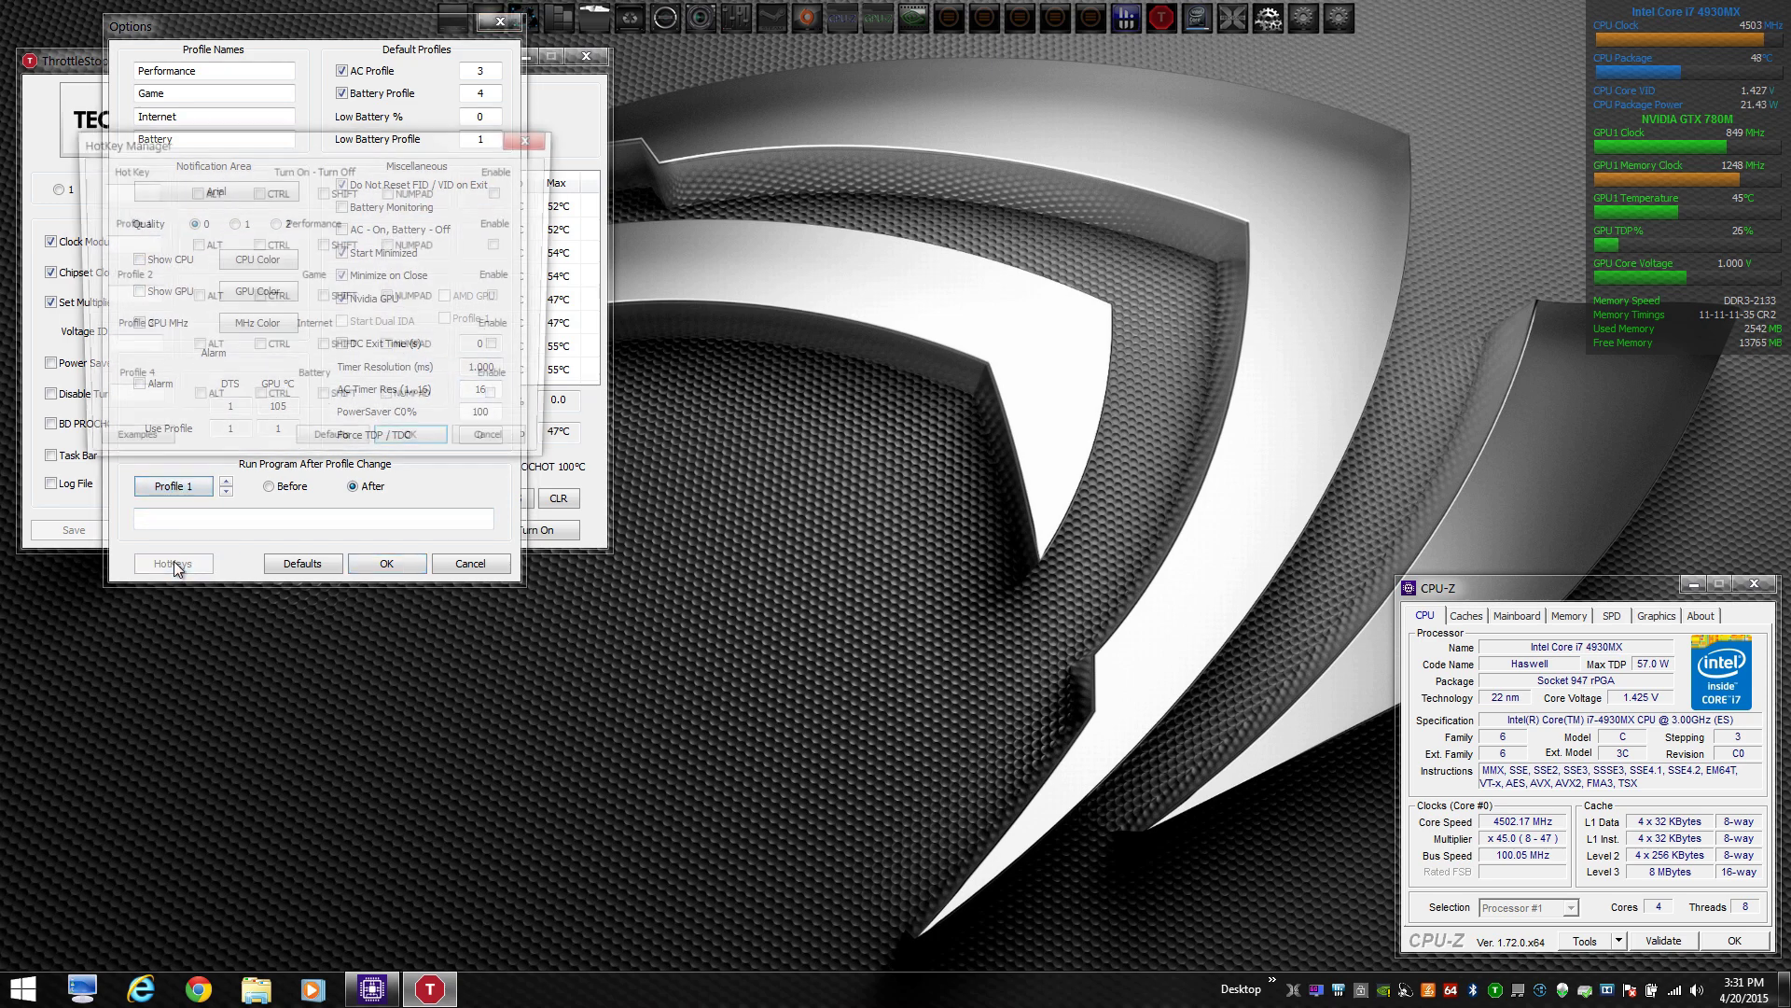
pyautogui.click(259, 193)
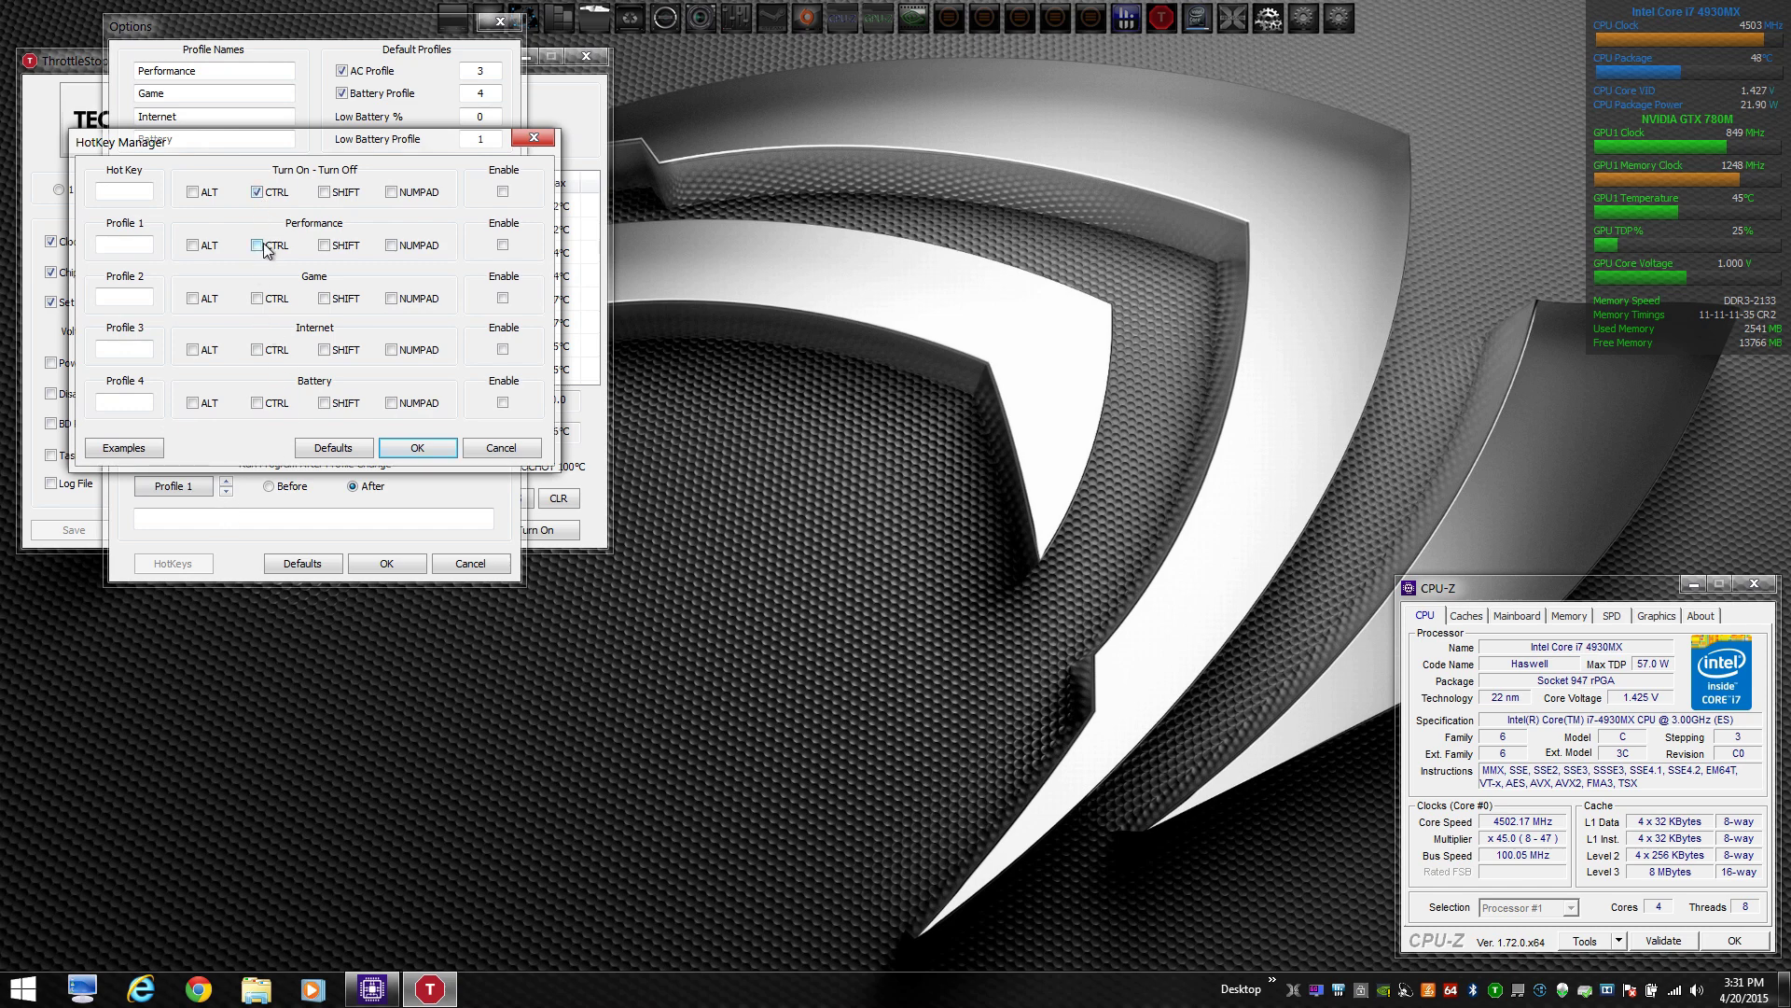
pyautogui.click(259, 246)
pyautogui.click(258, 299)
pyautogui.click(258, 352)
pyautogui.click(258, 403)
# Step: Require Shift and enable the hotkey on the on/off and all four profile rows
pyautogui.click(323, 192)
pyautogui.click(323, 245)
pyautogui.click(324, 299)
pyautogui.click(324, 350)
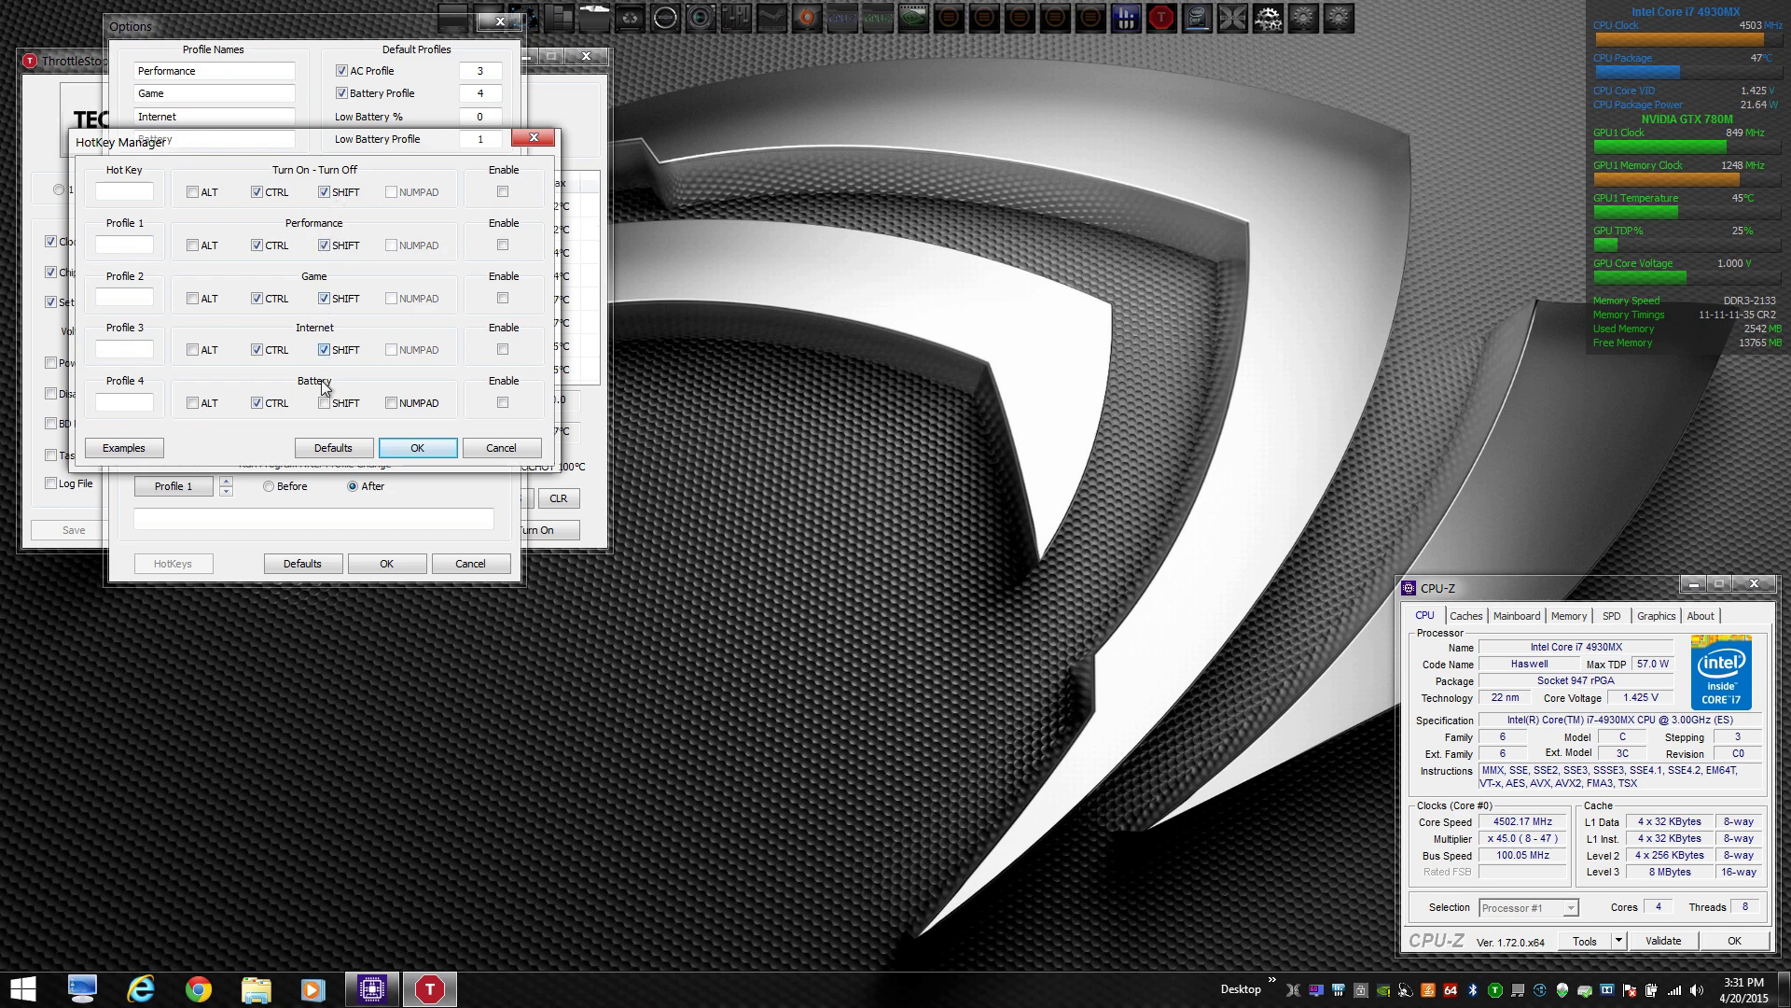
pyautogui.click(325, 405)
pyautogui.click(504, 192)
pyautogui.click(503, 246)
pyautogui.click(503, 299)
pyautogui.click(503, 350)
pyautogui.click(503, 404)
# Step: Assign keys 1, 2, 3, 4 to Performance, Game, Internet and Battery, and save the options
pyautogui.click(126, 245)
pyautogui.write('1')
pyautogui.click(132, 296)
pyautogui.write('2')
pyautogui.click(134, 347)
pyautogui.write('3')
pyautogui.click(150, 402)
pyautogui.write('4')
pyautogui.click(427, 449)
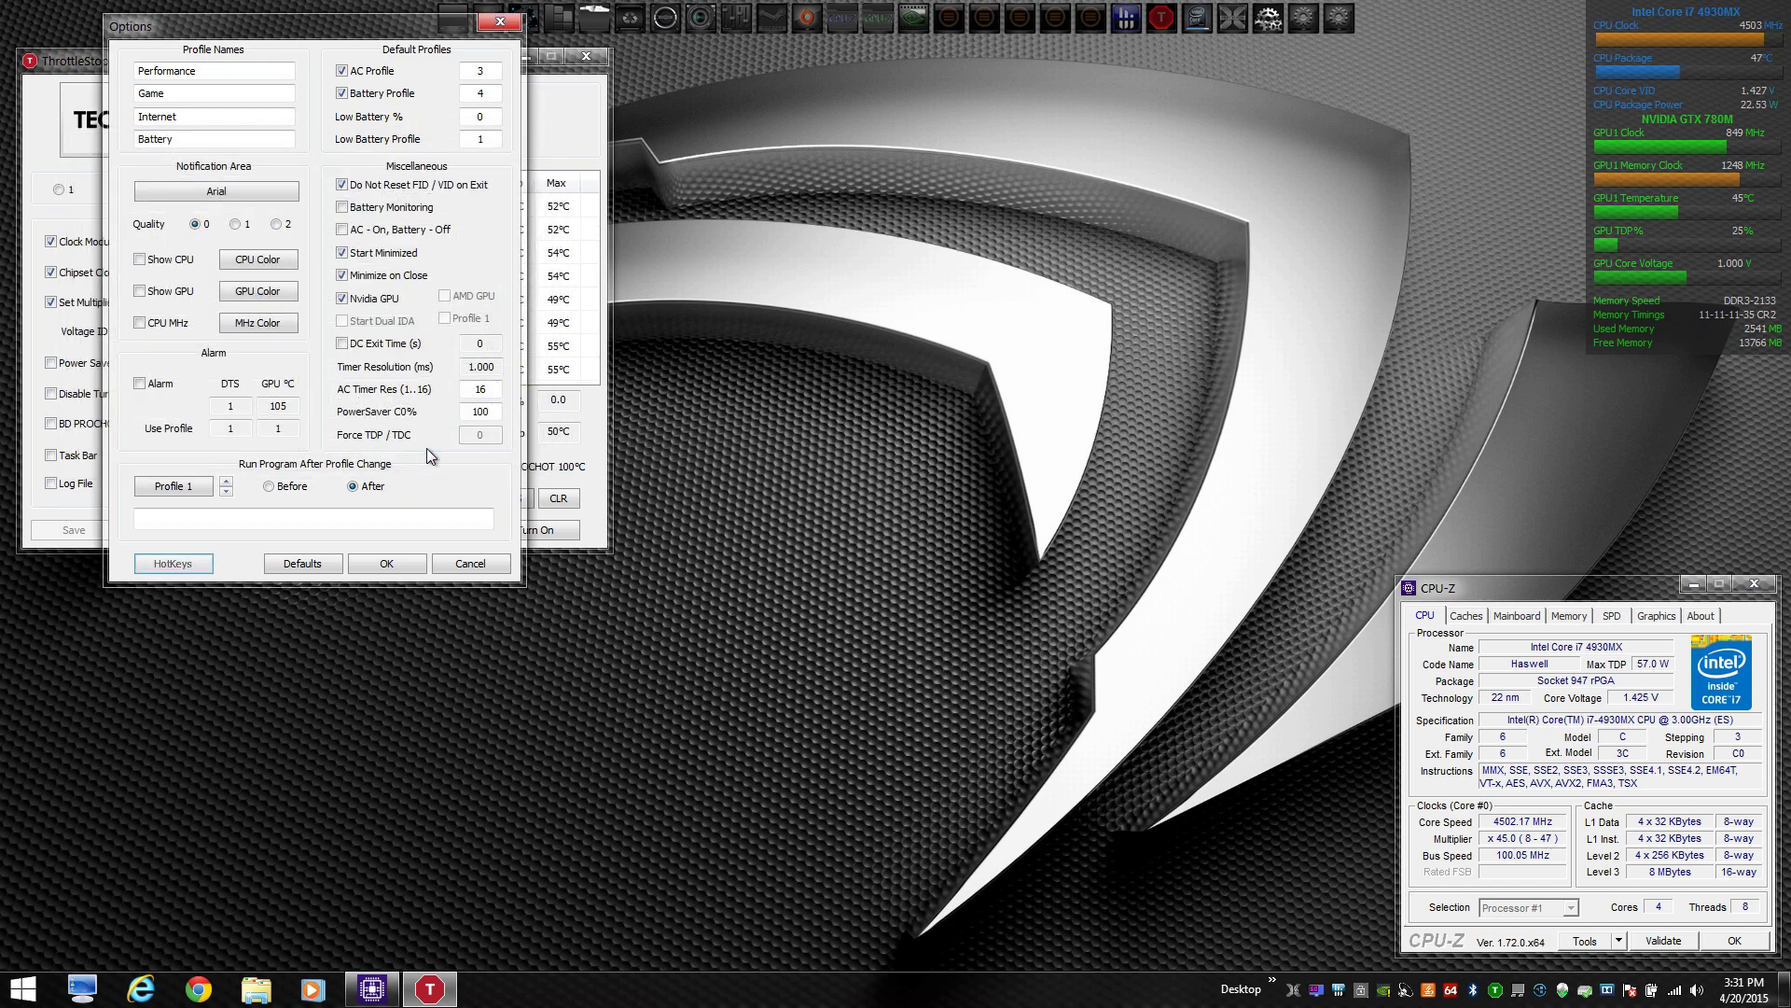
pyautogui.click(388, 561)
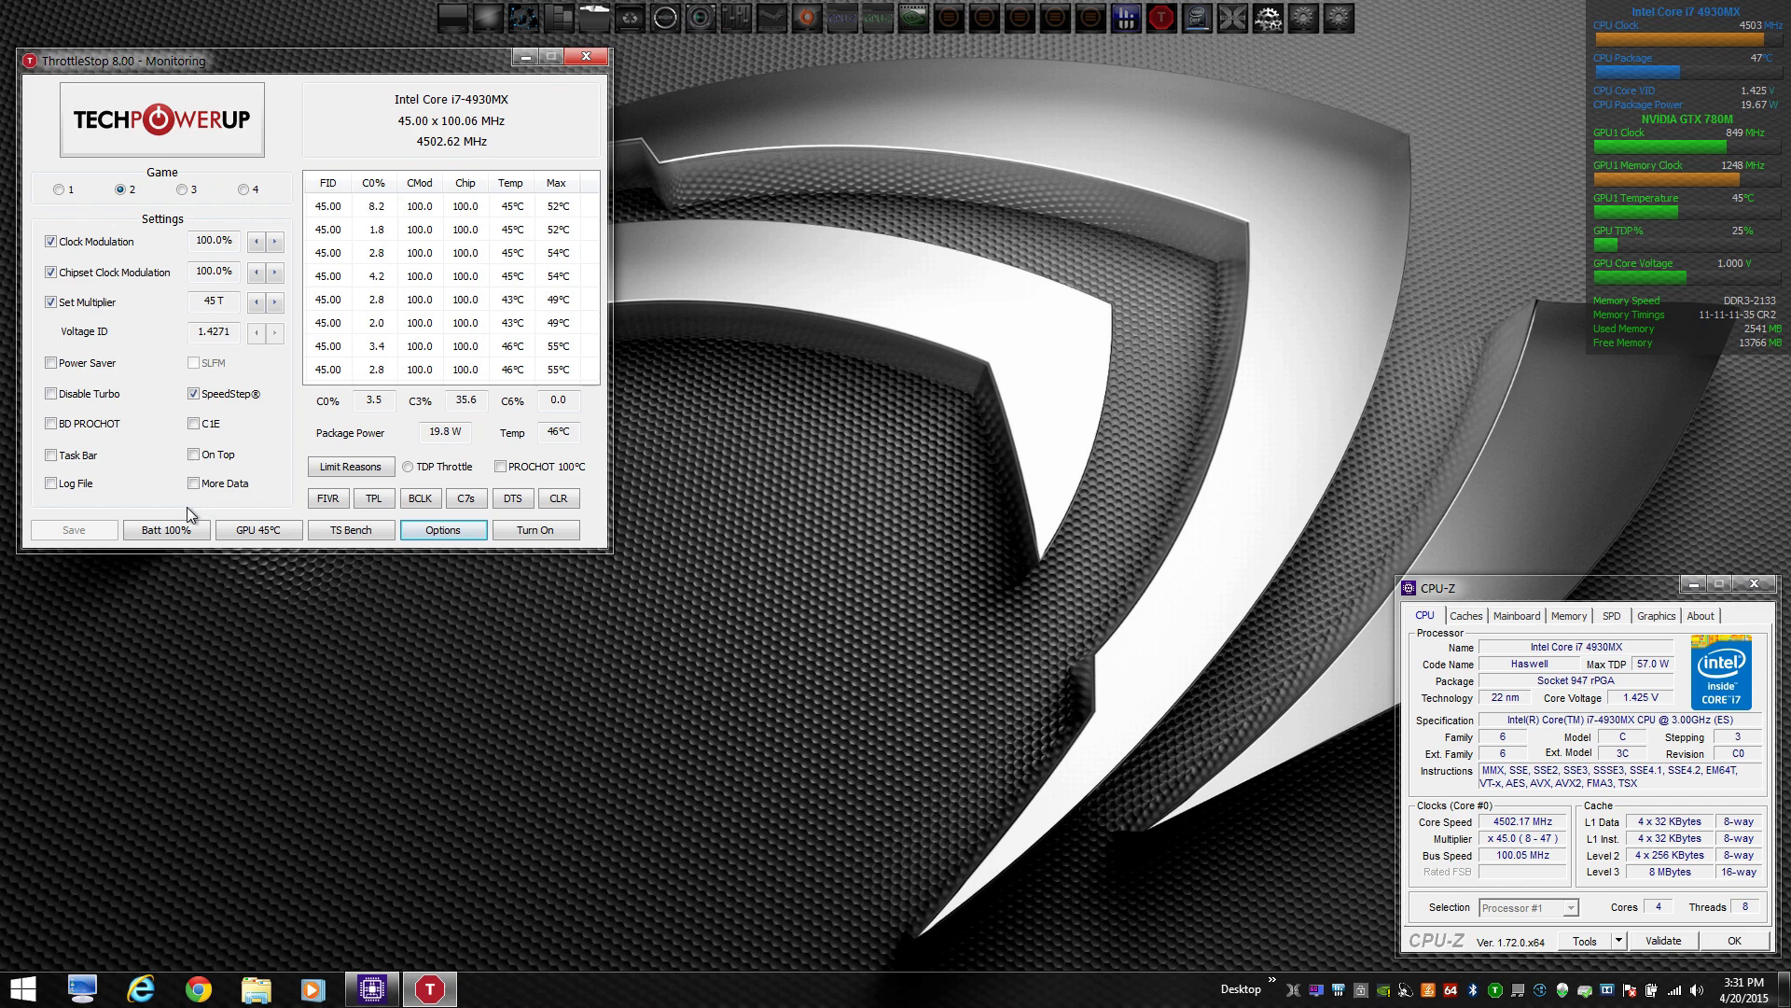
# Step: Turn throttle control on and hotkey through profiles 1–4, ending back on Performance
pyautogui.hotkey('alt', 't')
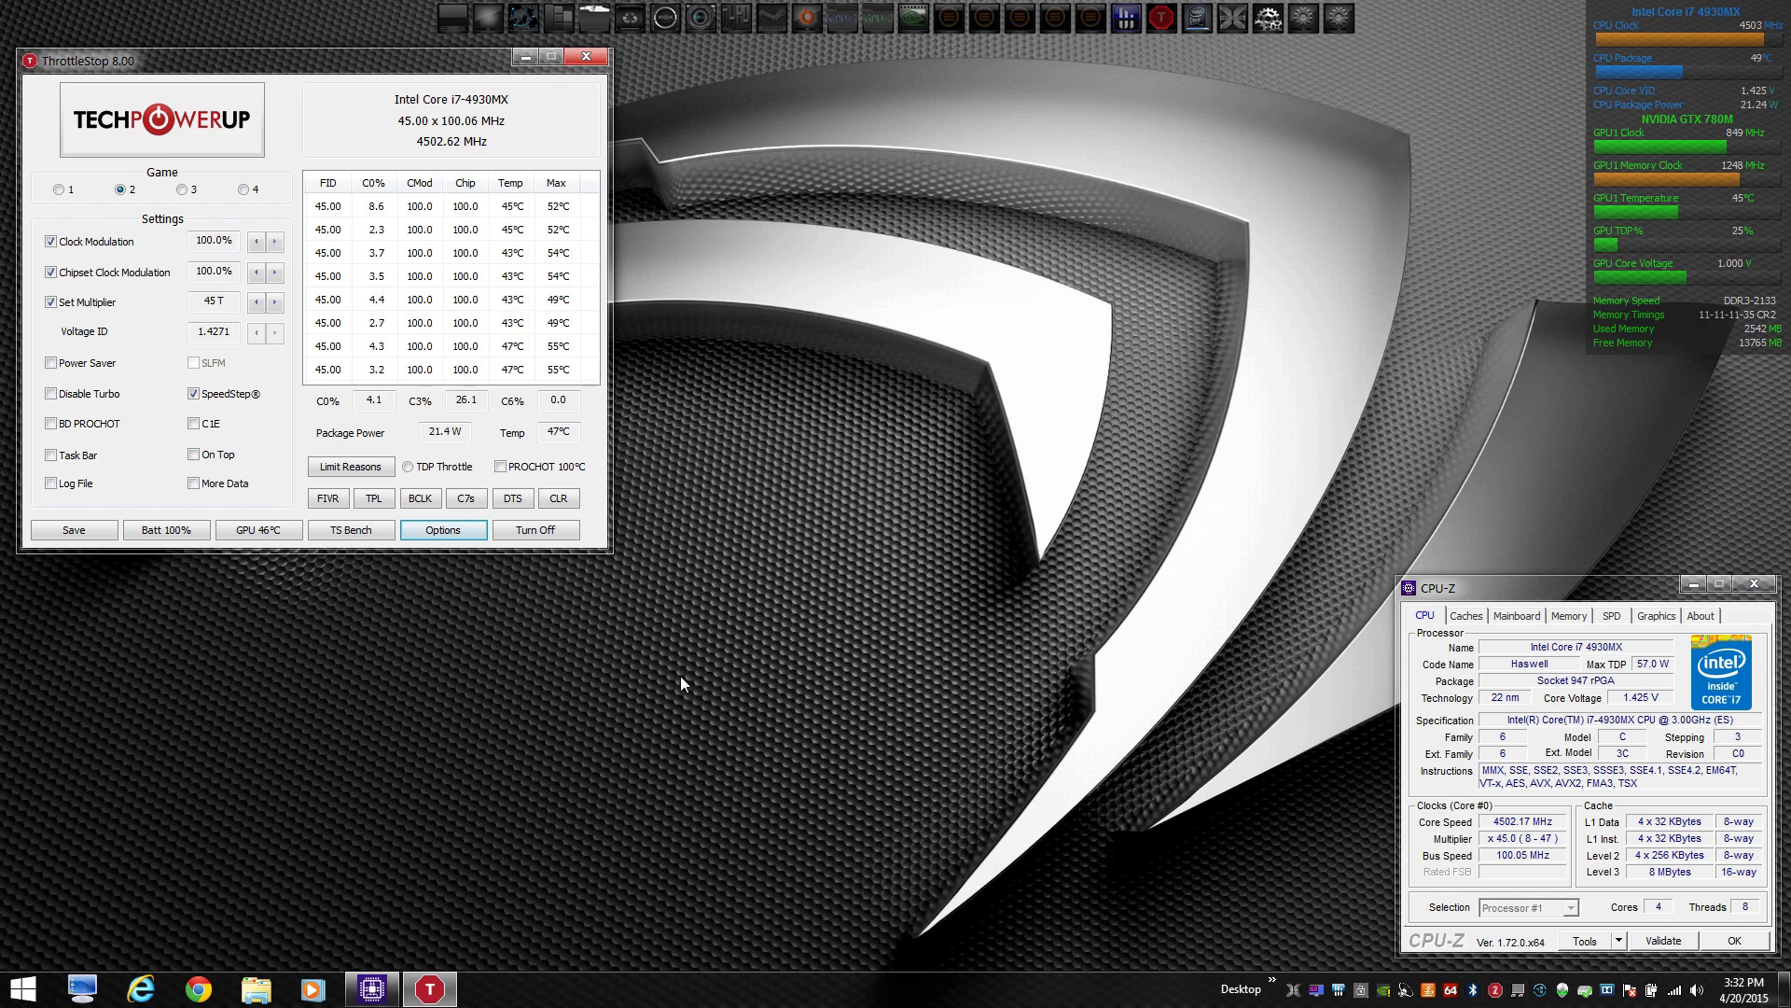
pyautogui.hotkey('ctrl', 'alt', '1')
pyautogui.hotkey('ctrl', 'alt', '2')
pyautogui.hotkey('ctrl', 'alt', '3')
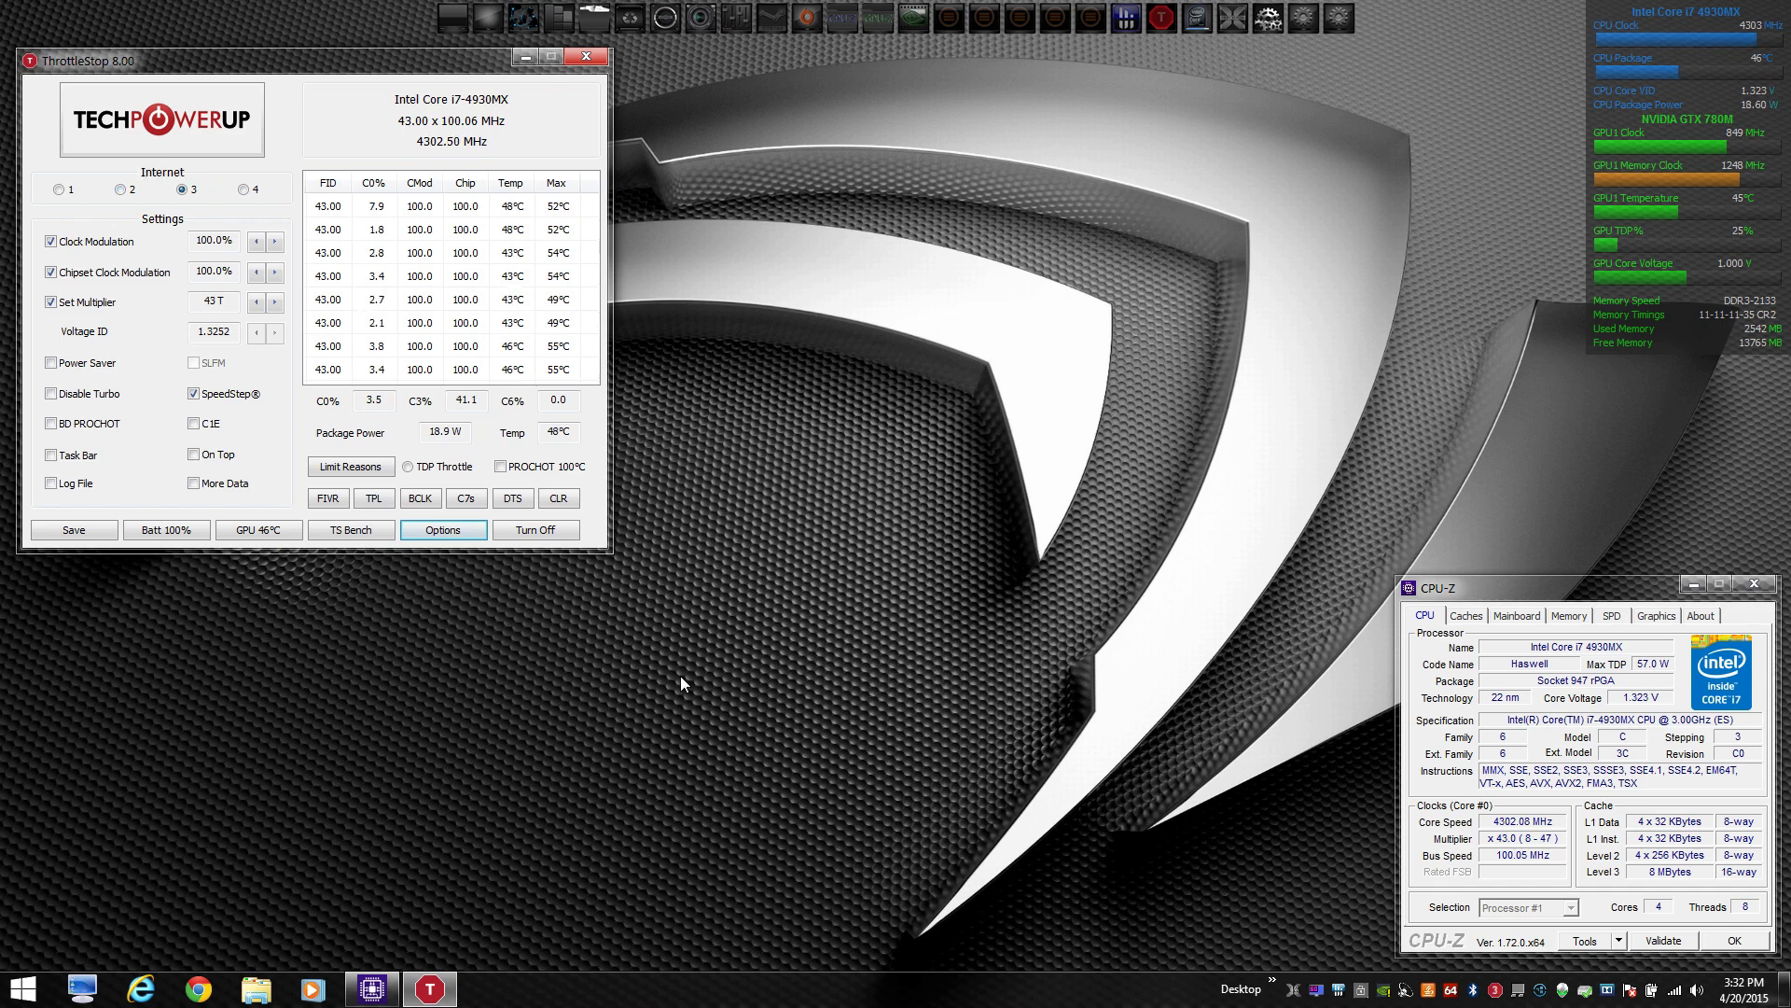
pyautogui.hotkey('ctrl', 'alt', '4')
pyautogui.hotkey('ctrl', 'alt', '1')
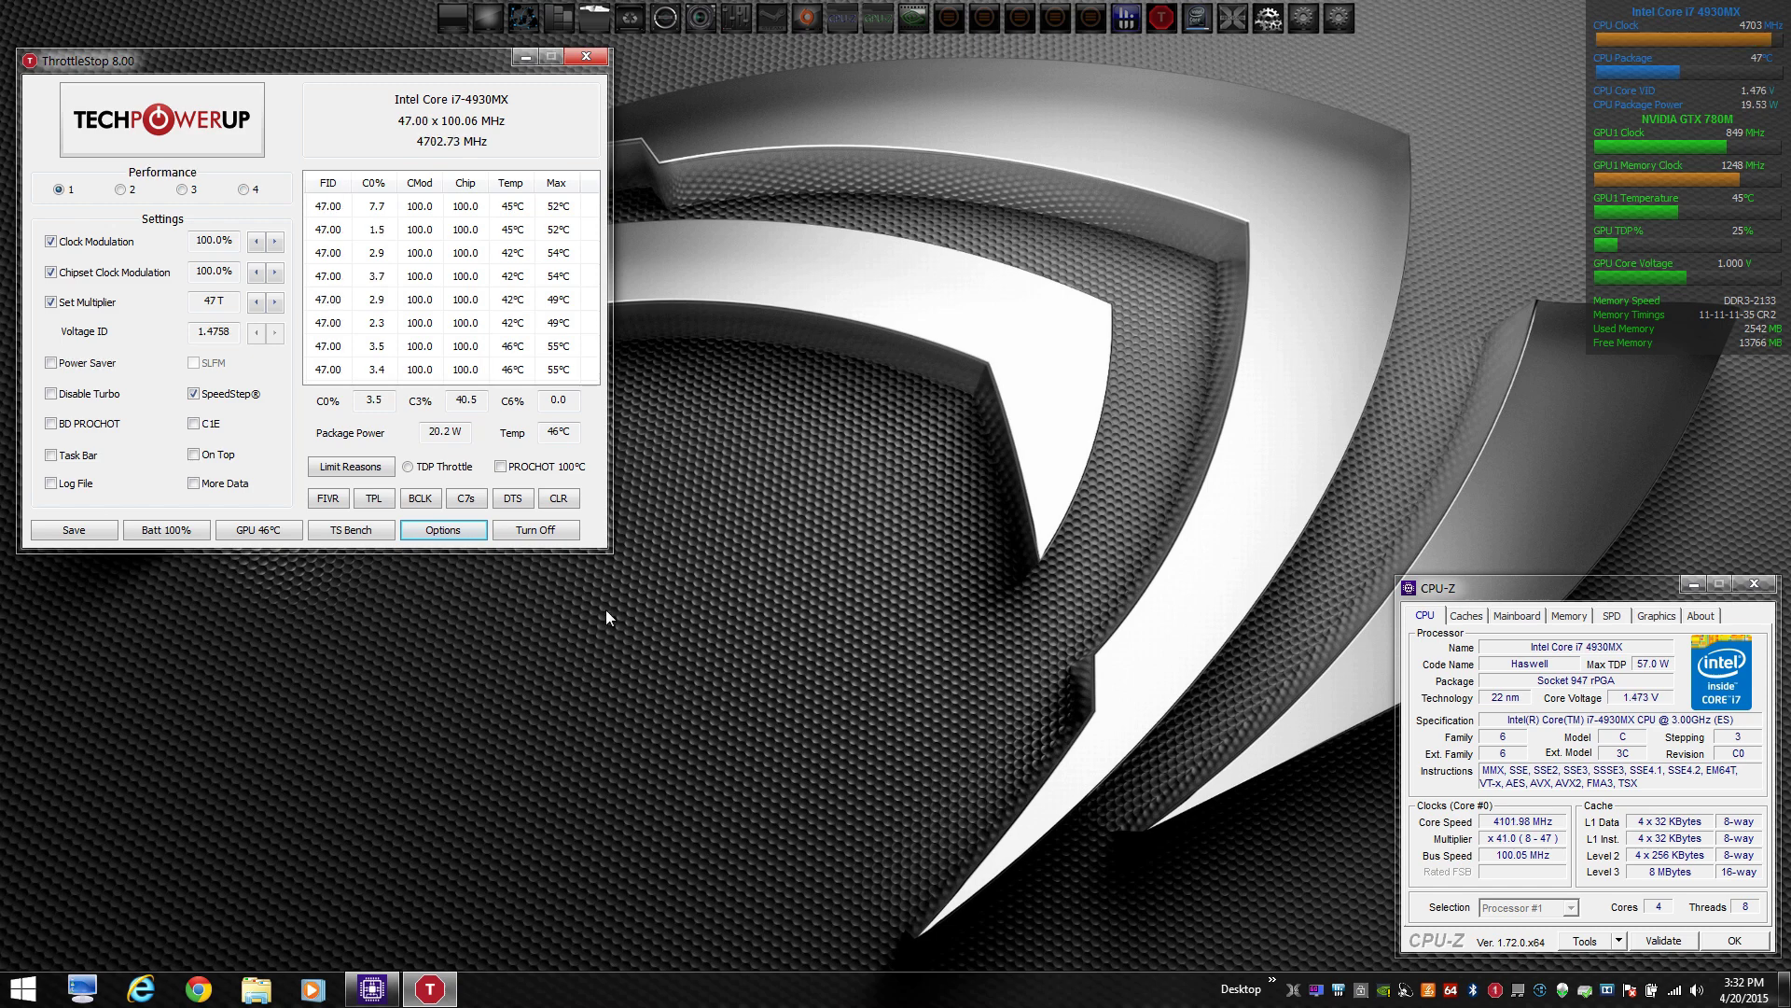
pyautogui.click(344, 534)
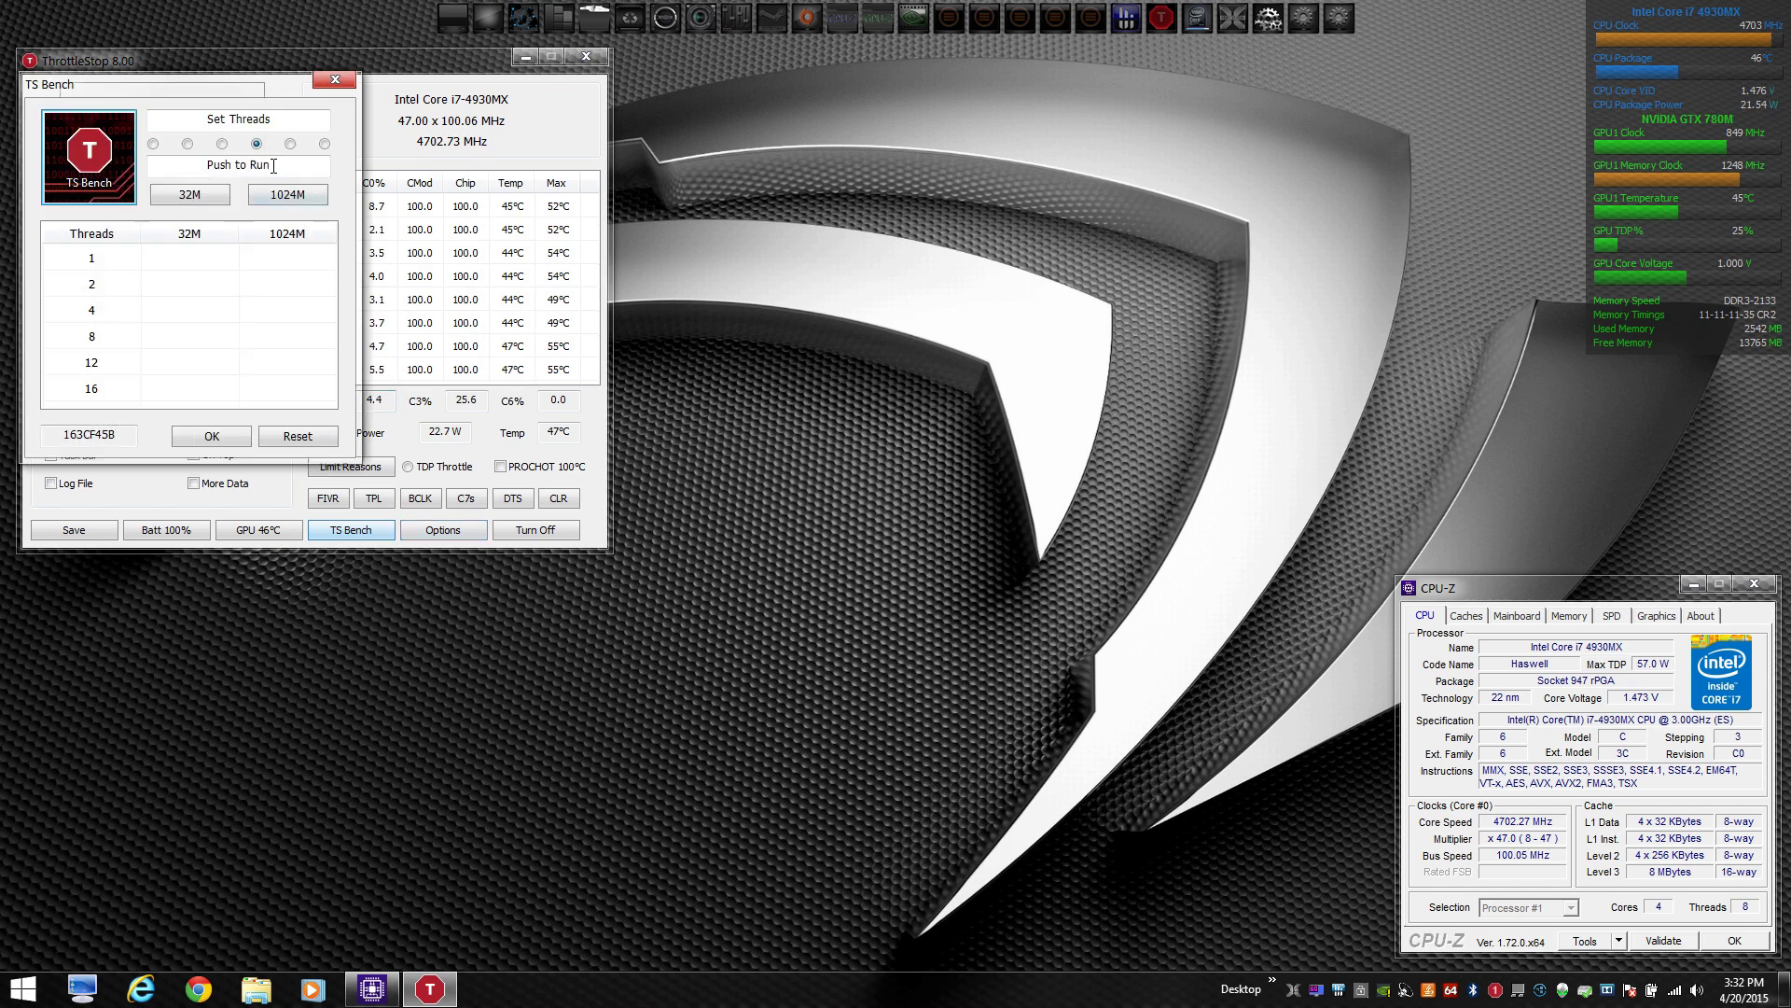
# Step: Run the TS Bench 32M test at 8 threads on Performance, scoring 4.620 seconds
pyautogui.moveTo(217, 93); pyautogui.dragTo(953, 74)
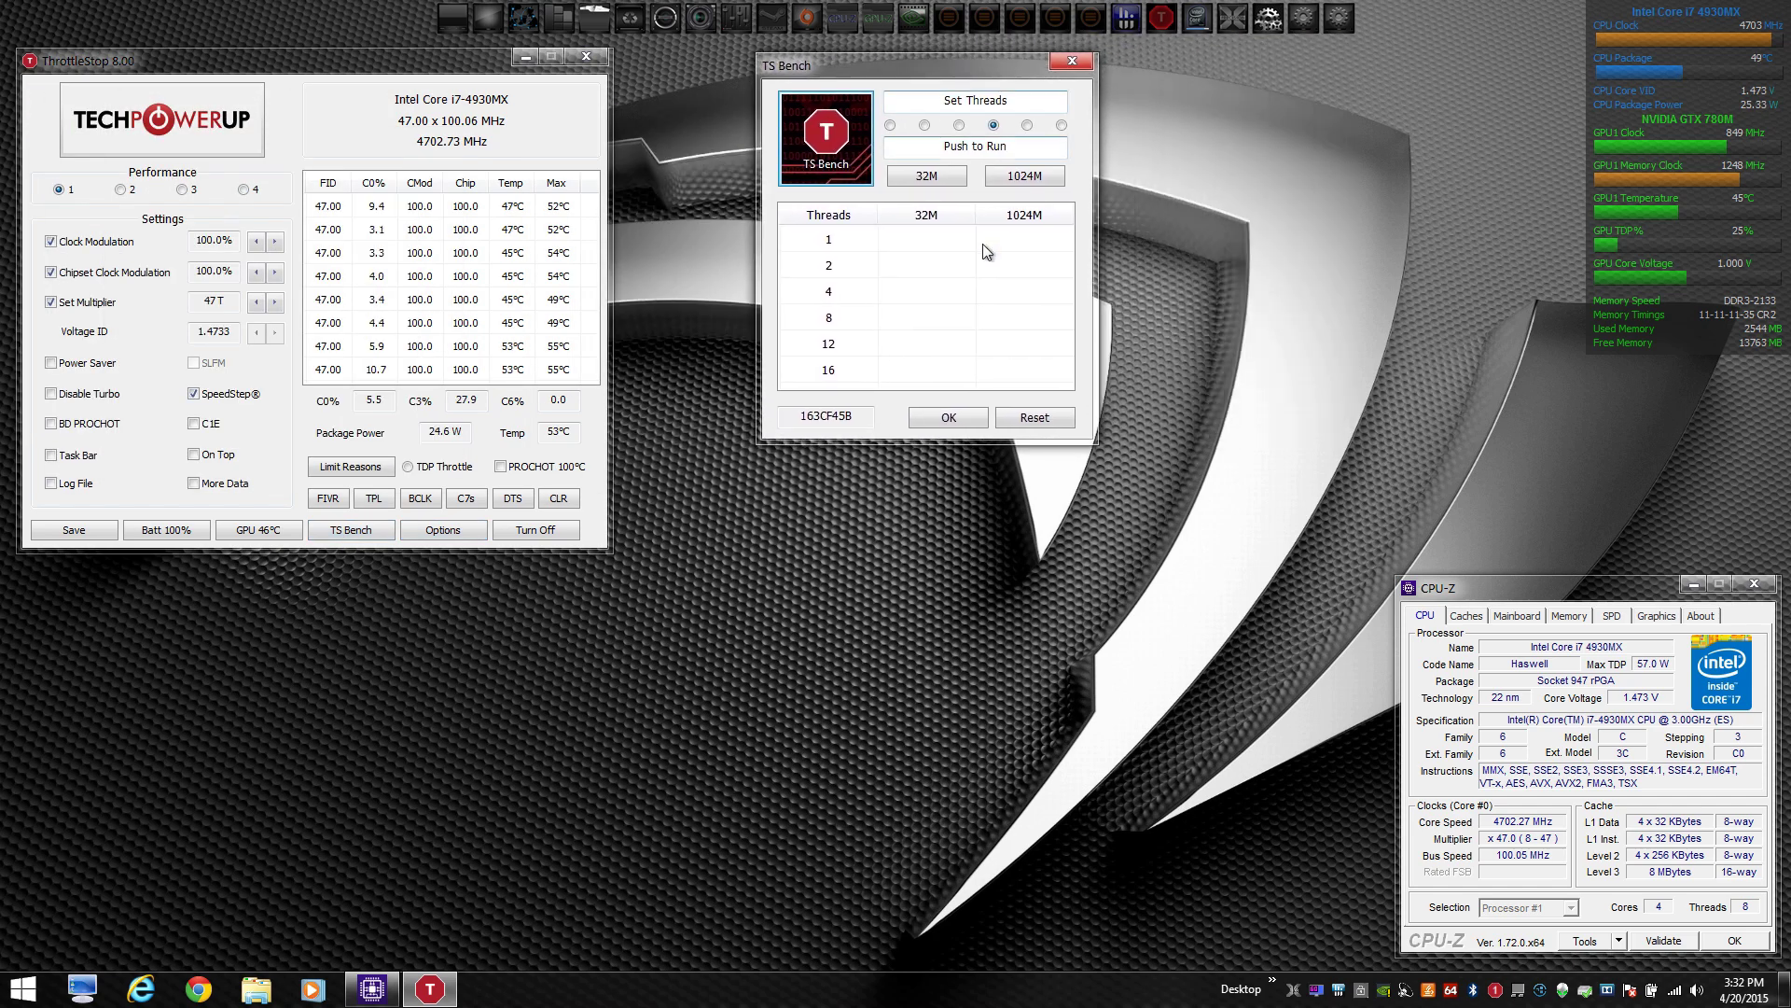
pyautogui.click(959, 126)
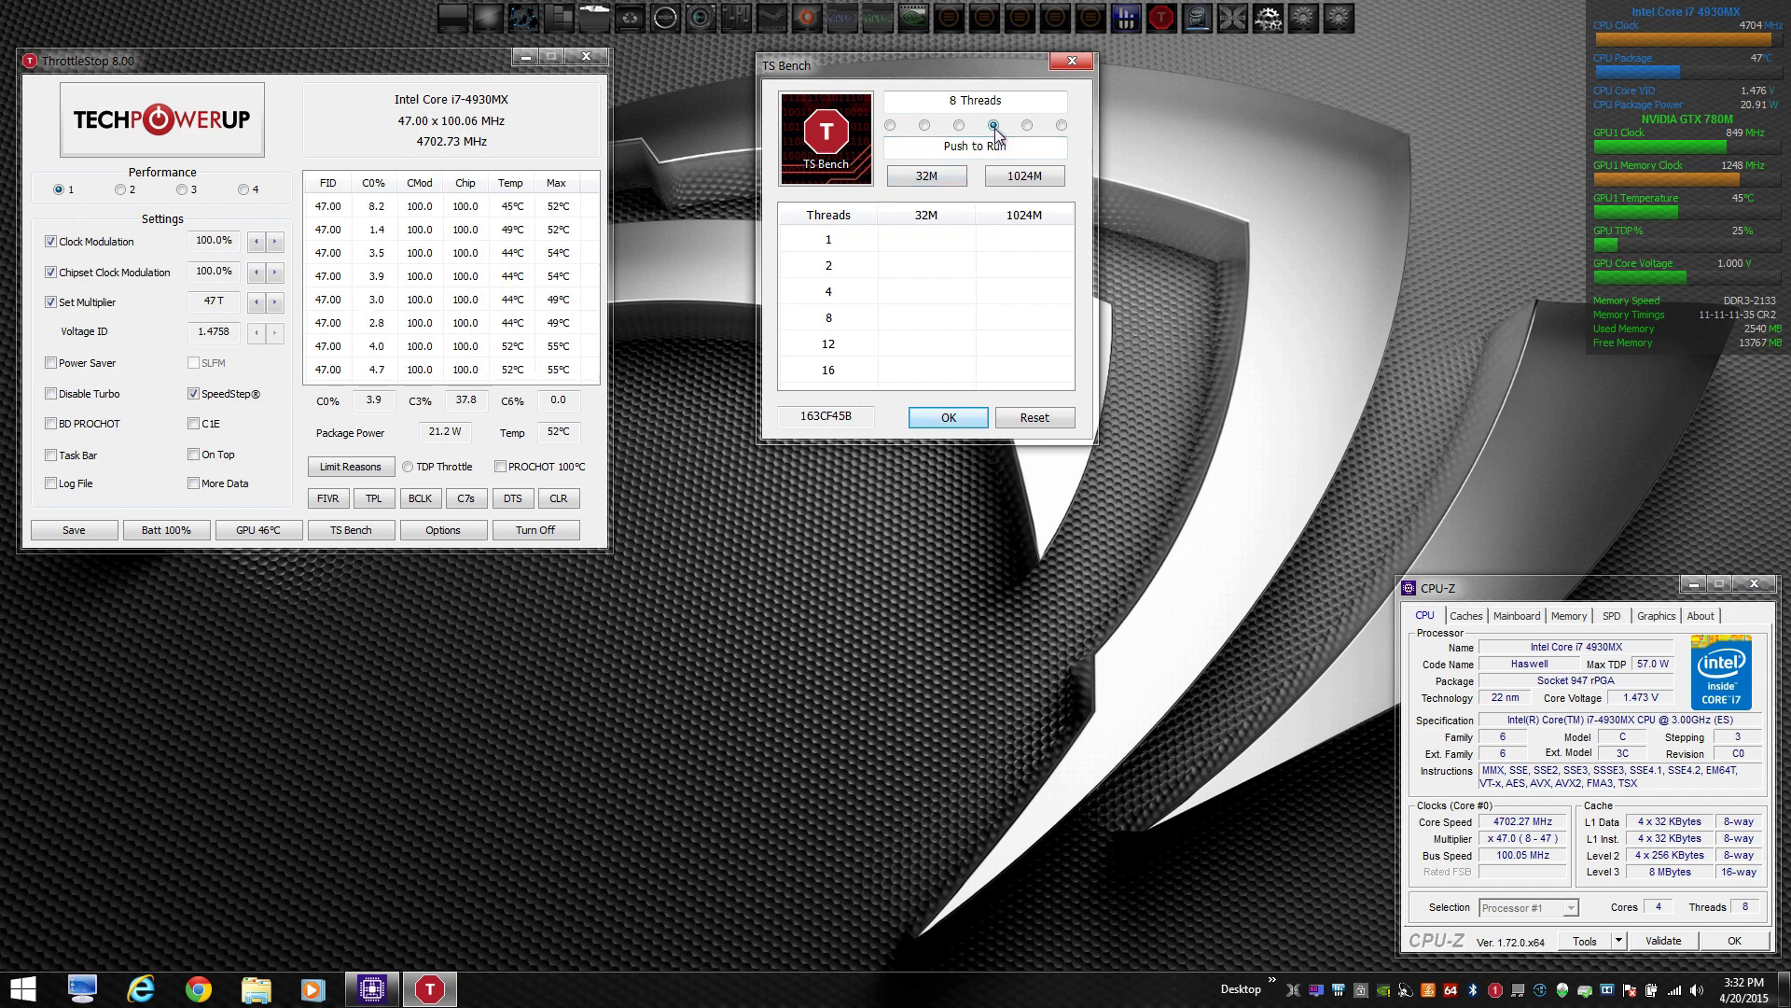
pyautogui.click(927, 177)
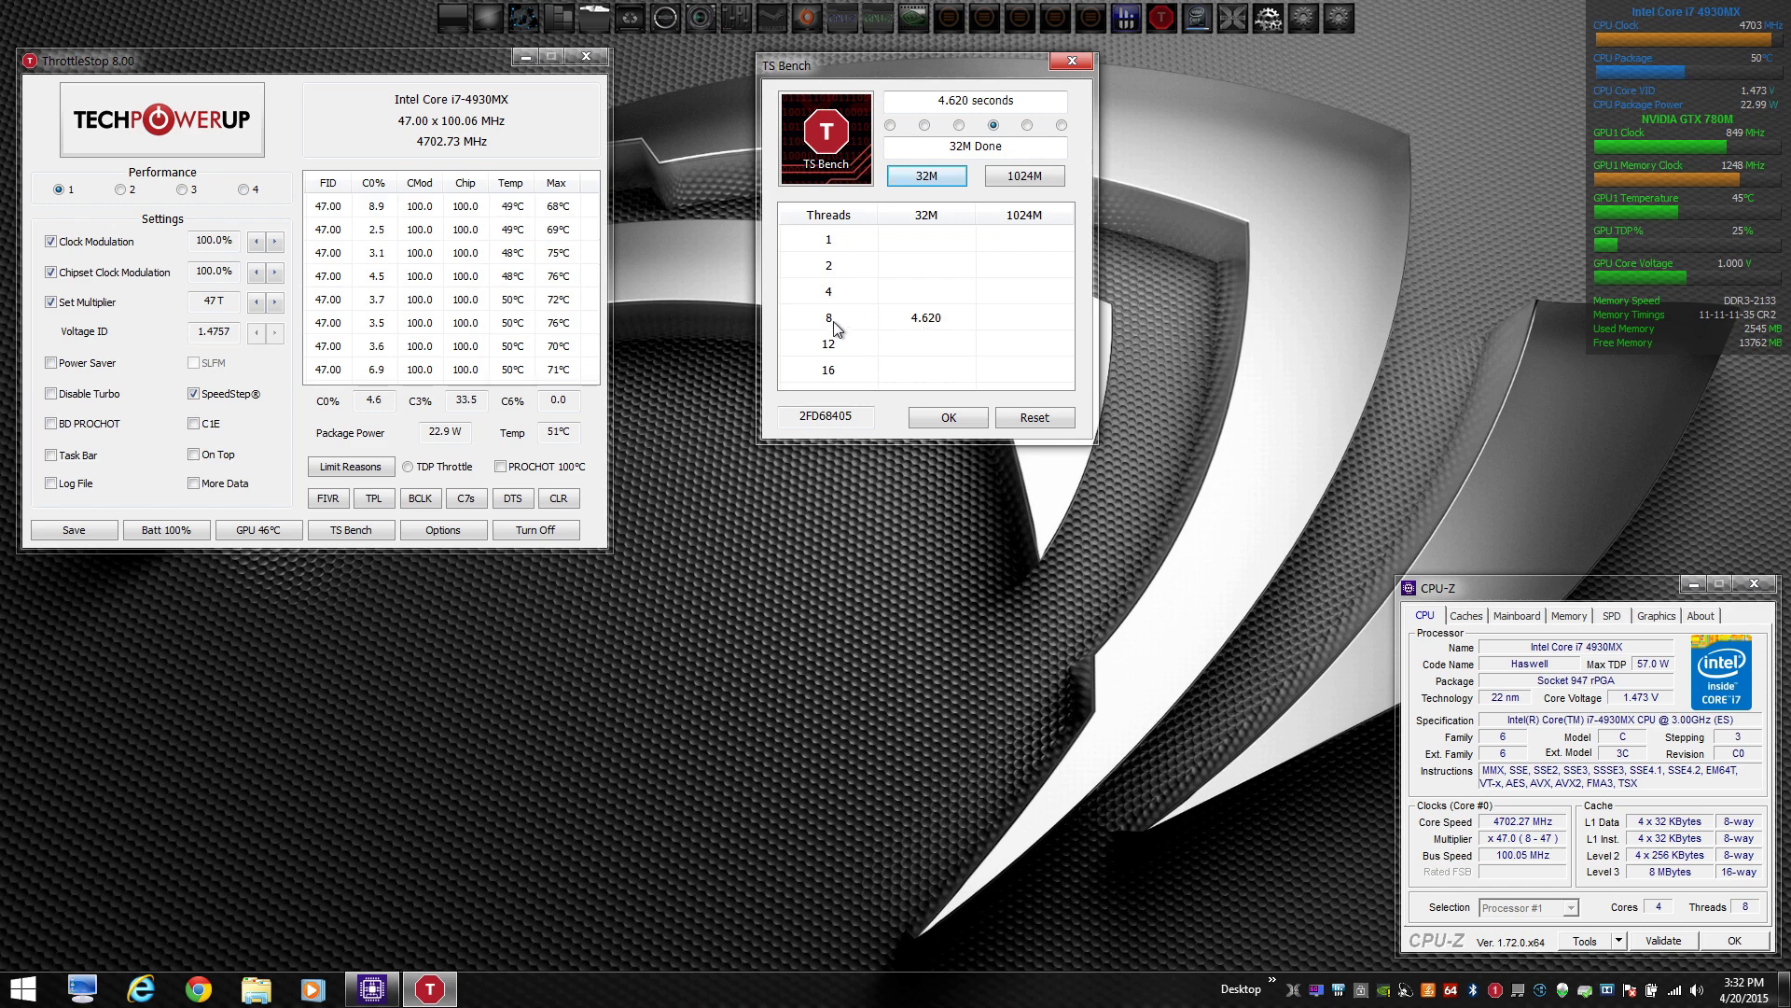
pyautogui.click(935, 419)
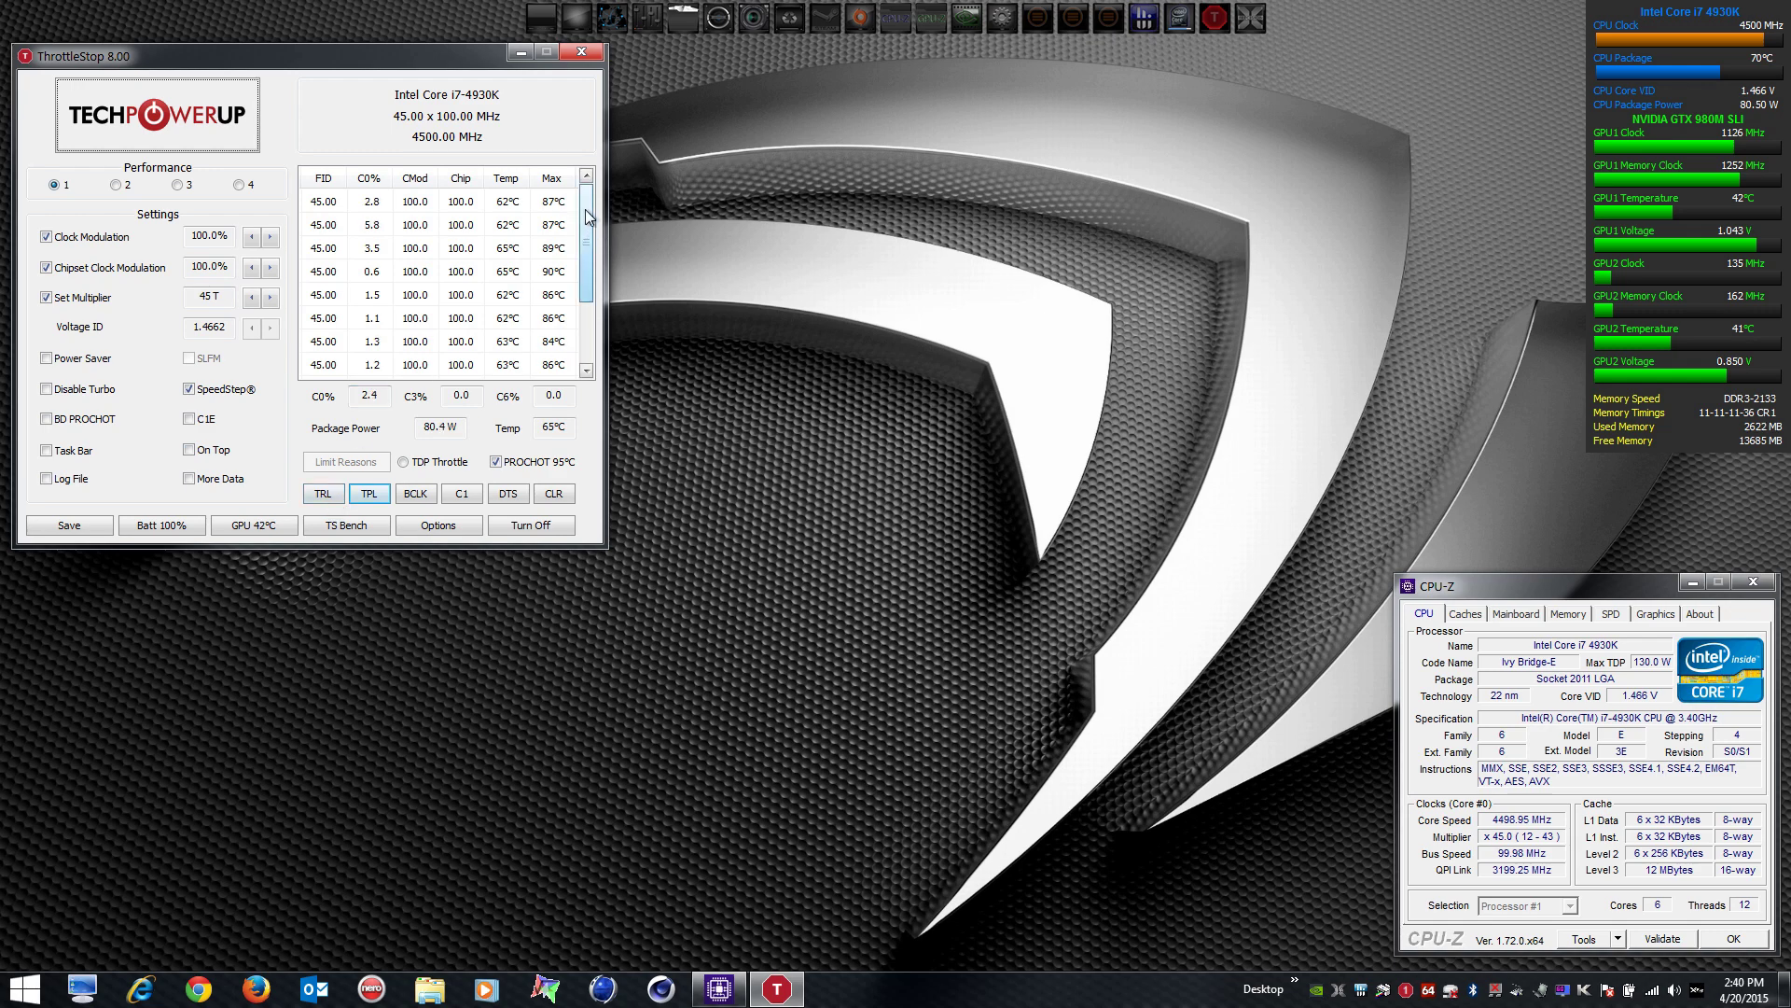
pyautogui.moveTo(587, 222); pyautogui.dragTo(593, 282)
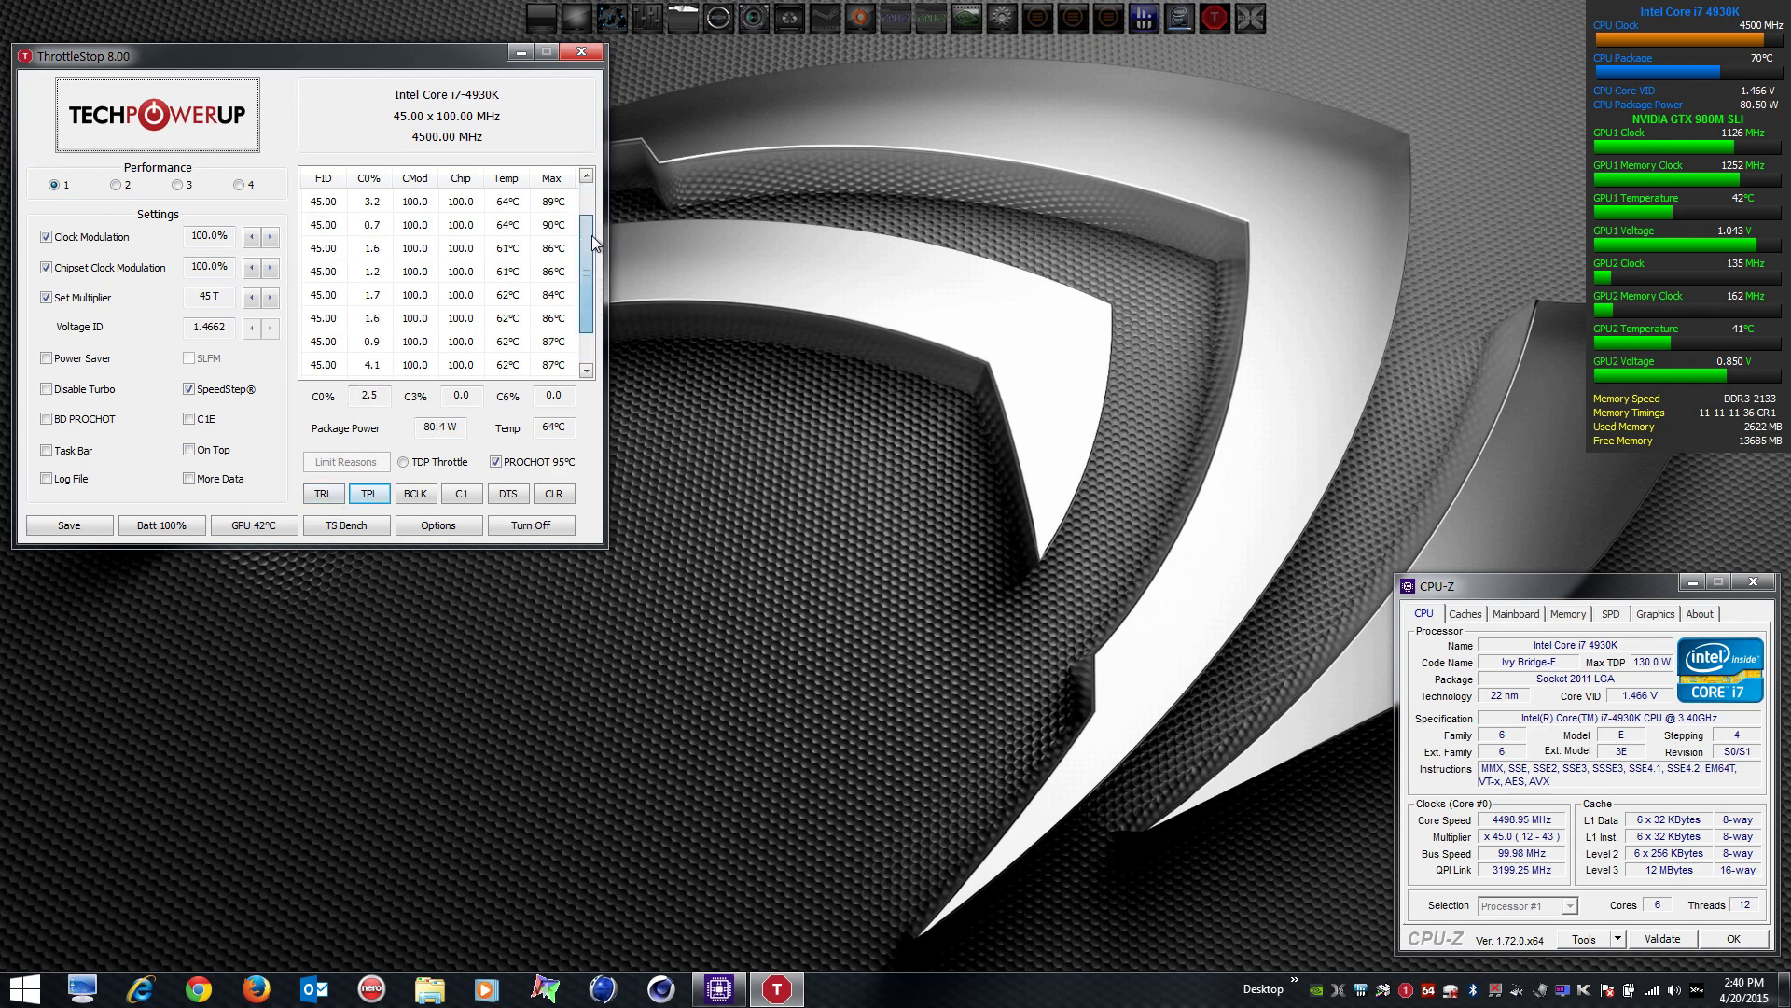
pyautogui.click(323, 495)
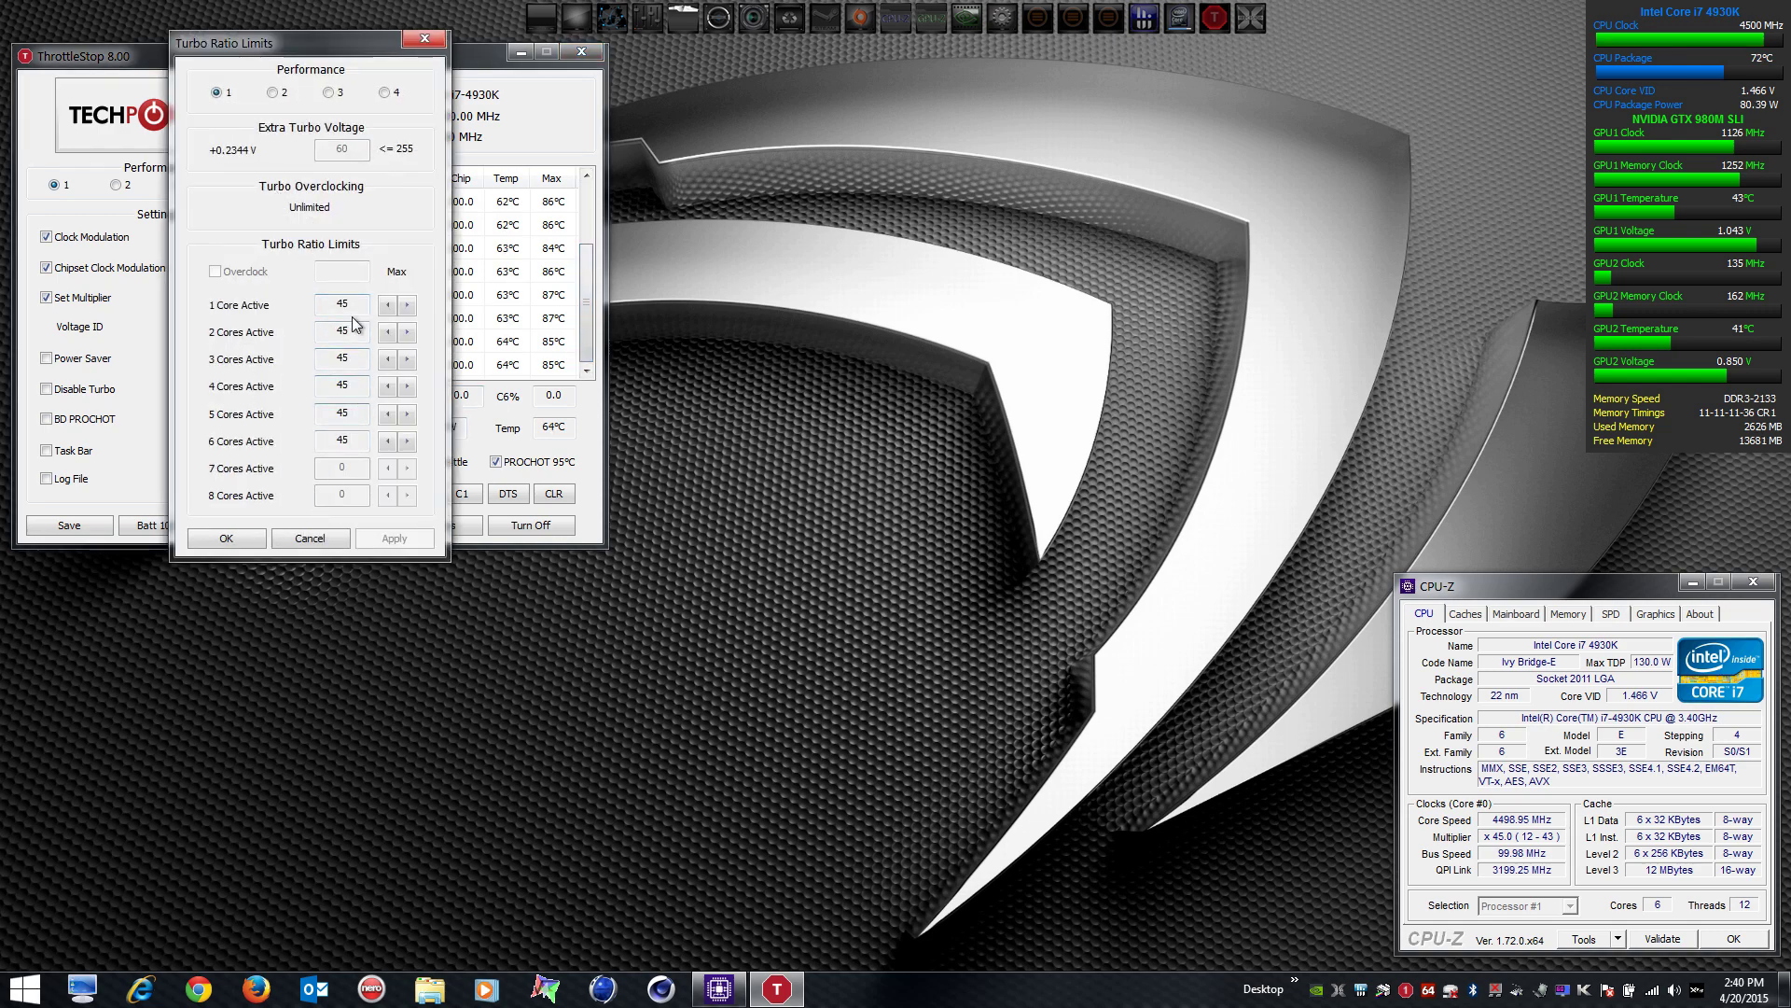
pyautogui.click(280, 92)
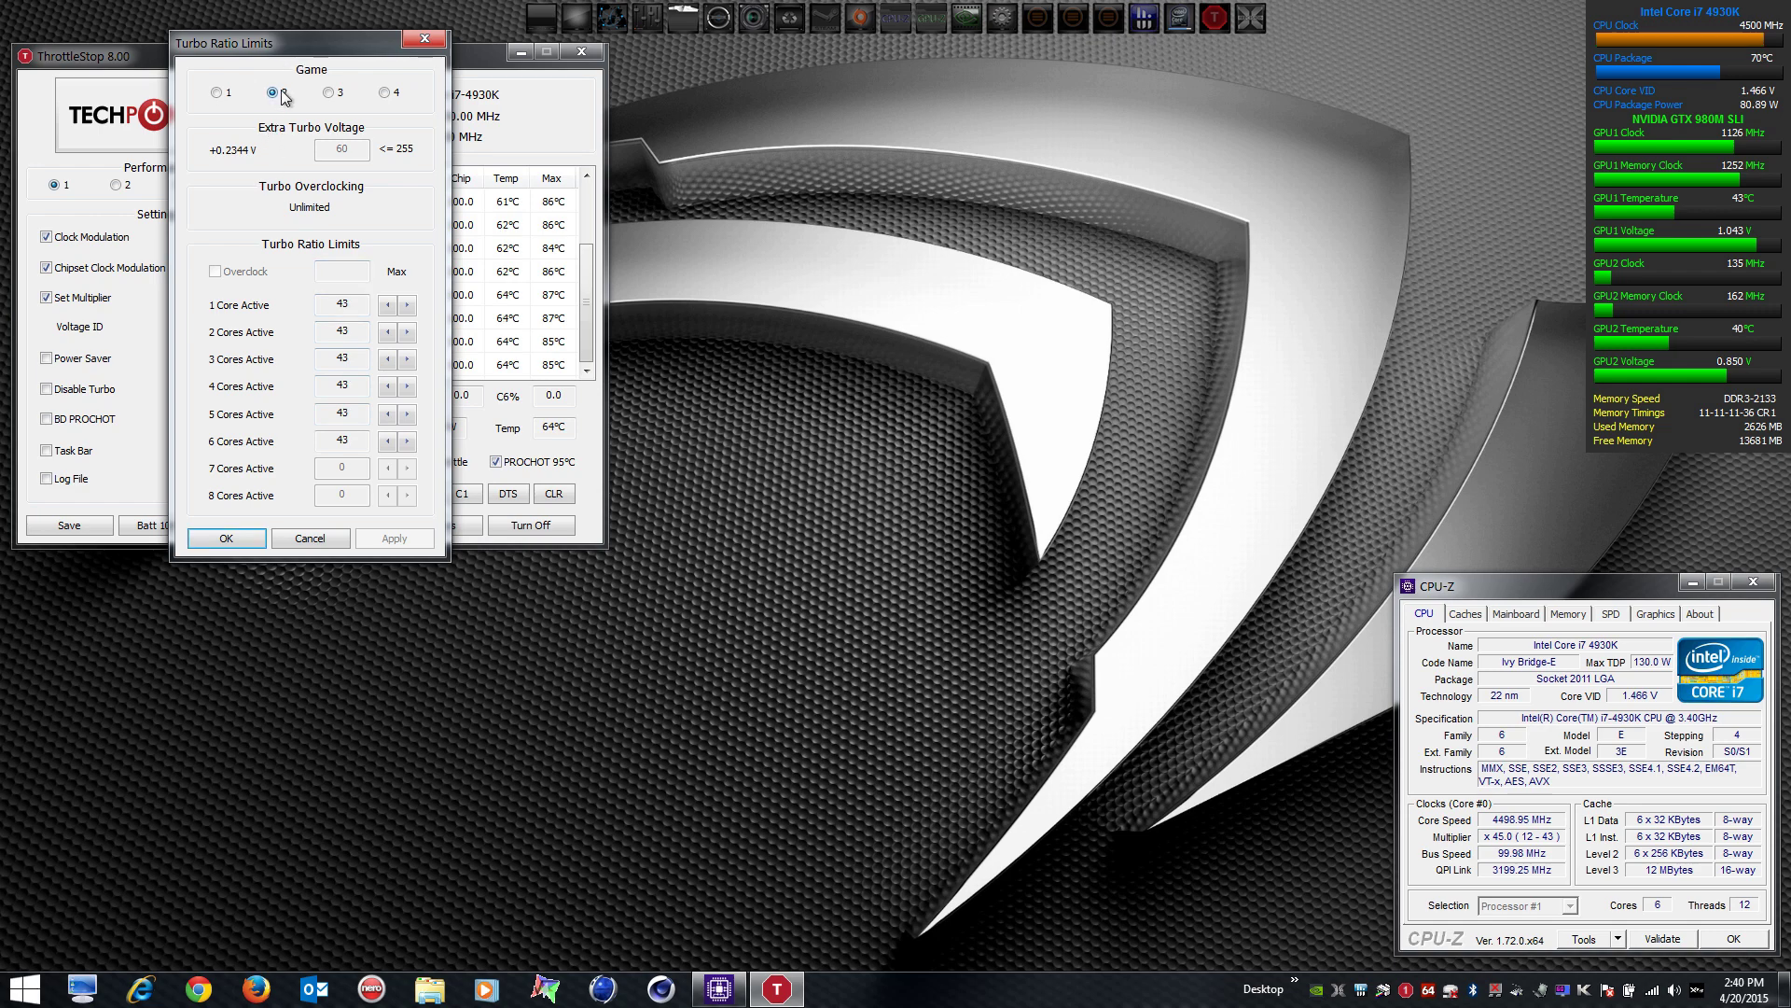
pyautogui.click(329, 92)
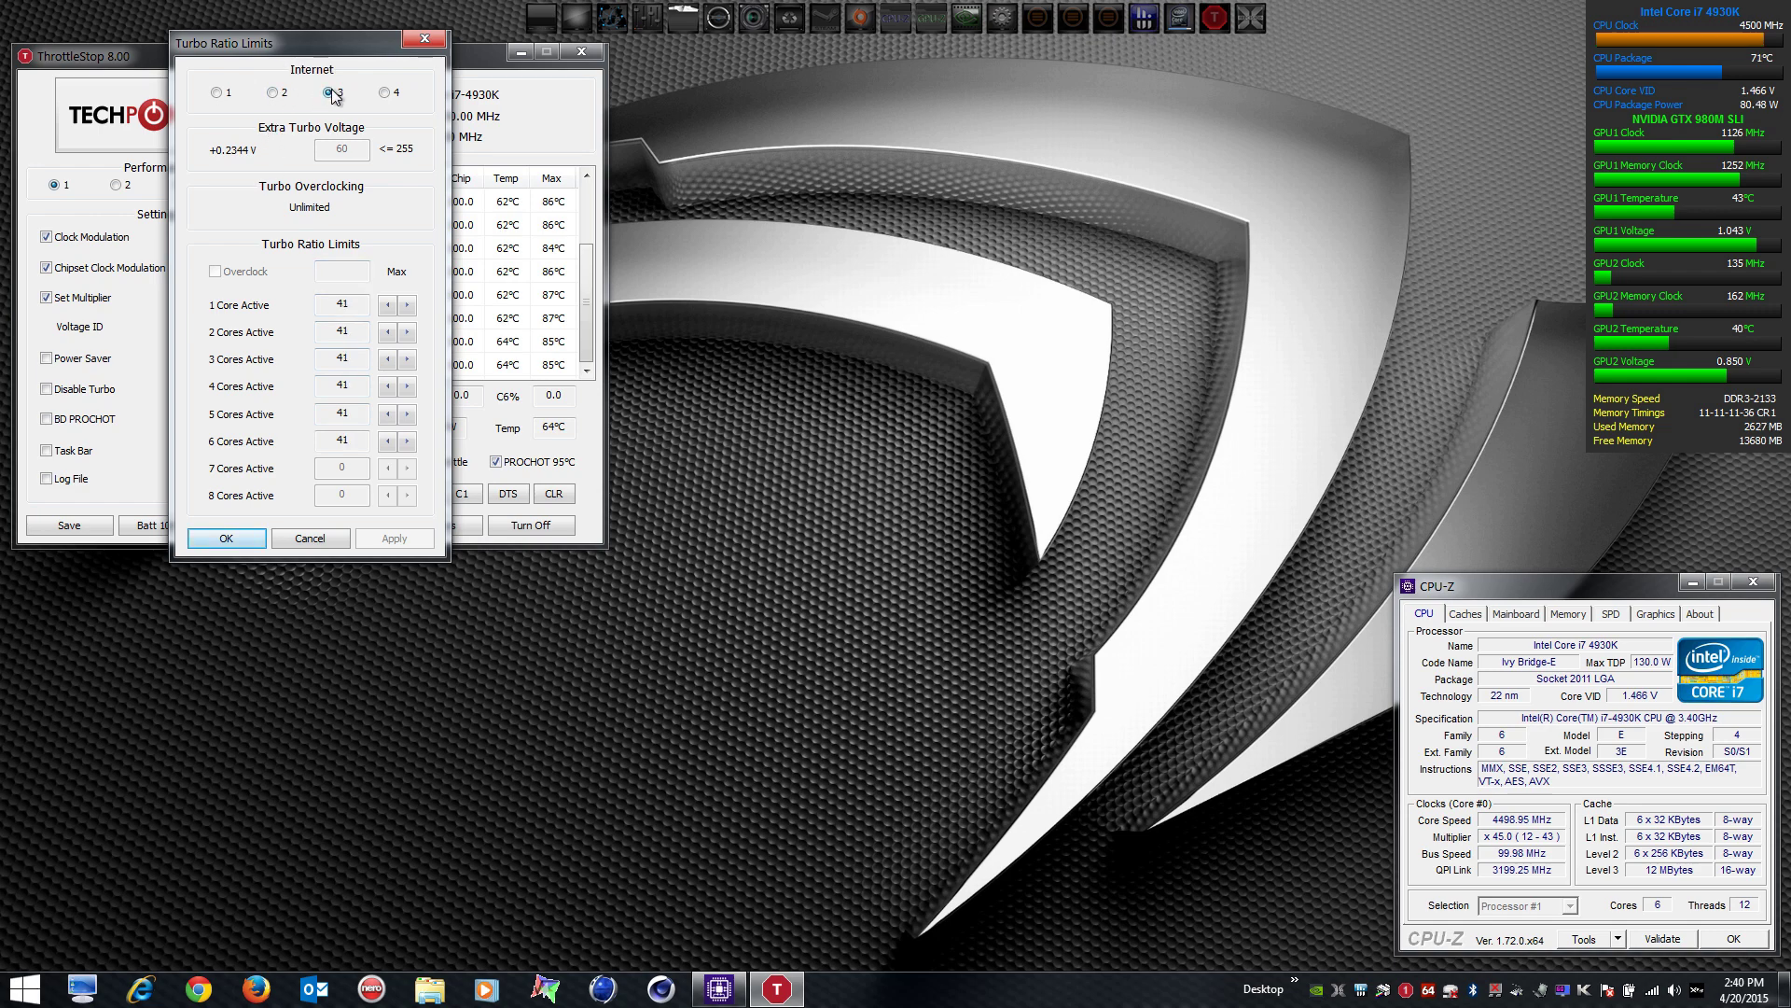
pyautogui.click(387, 92)
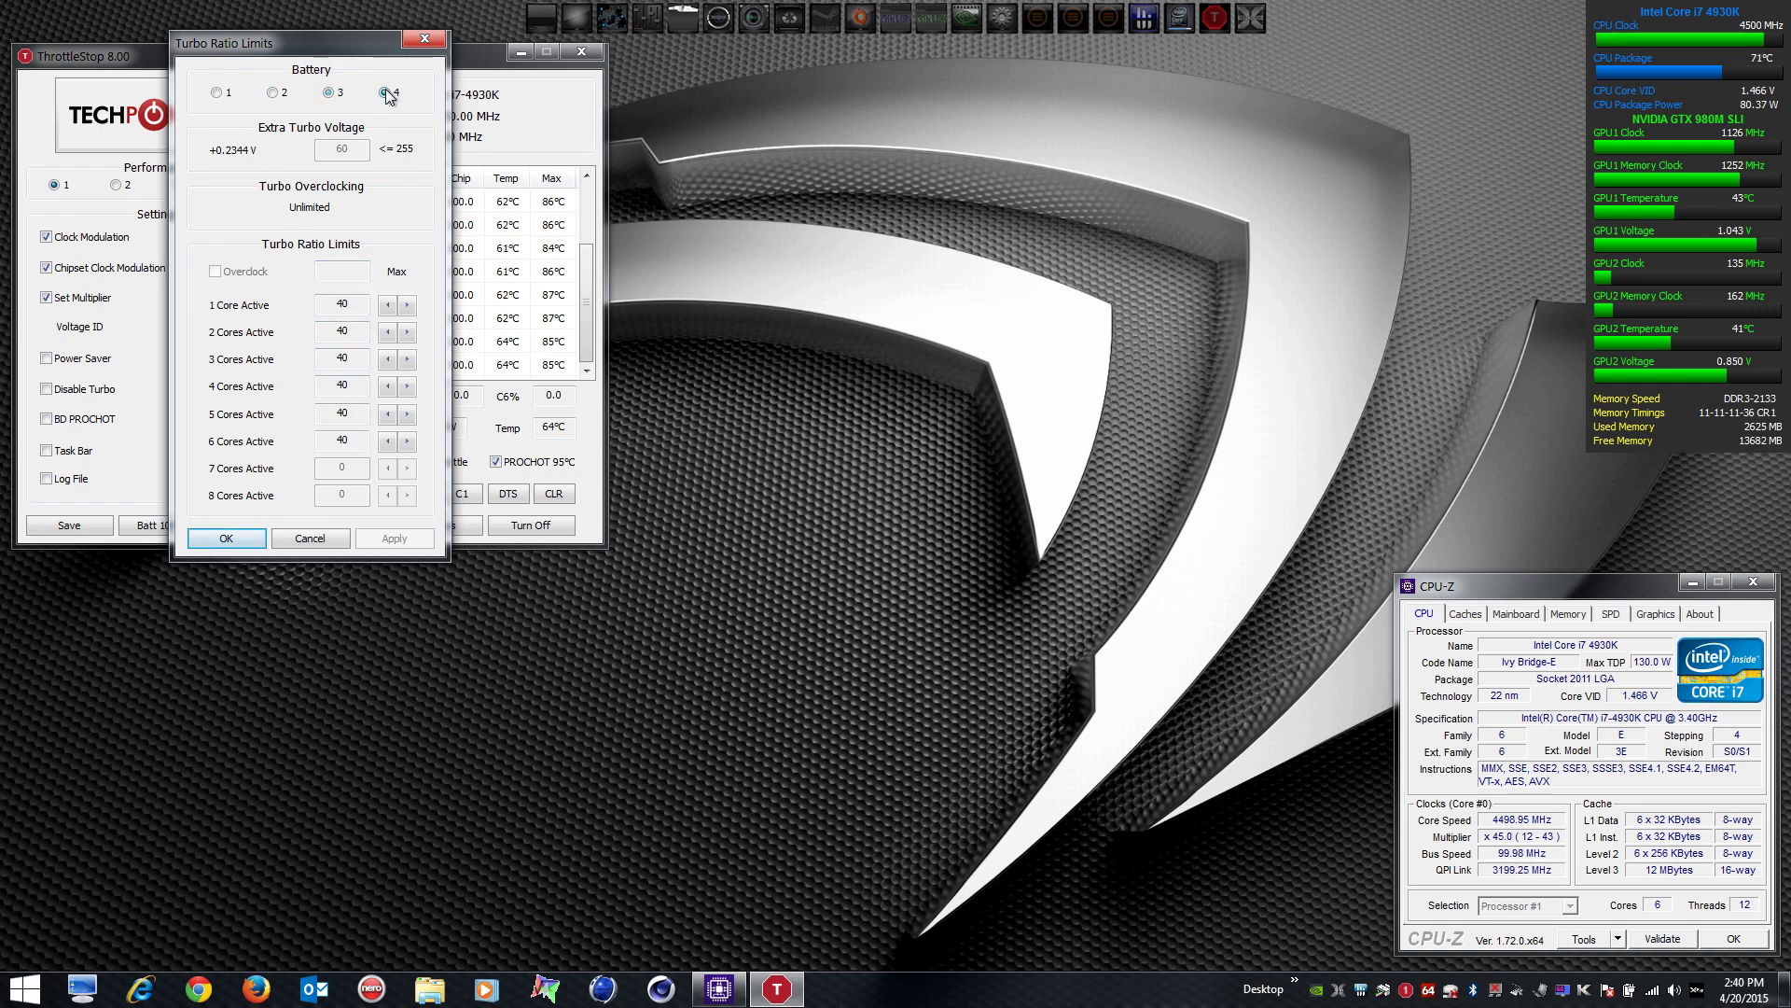
pyautogui.click(328, 92)
pyautogui.click(275, 94)
pyautogui.click(219, 93)
pyautogui.click(227, 539)
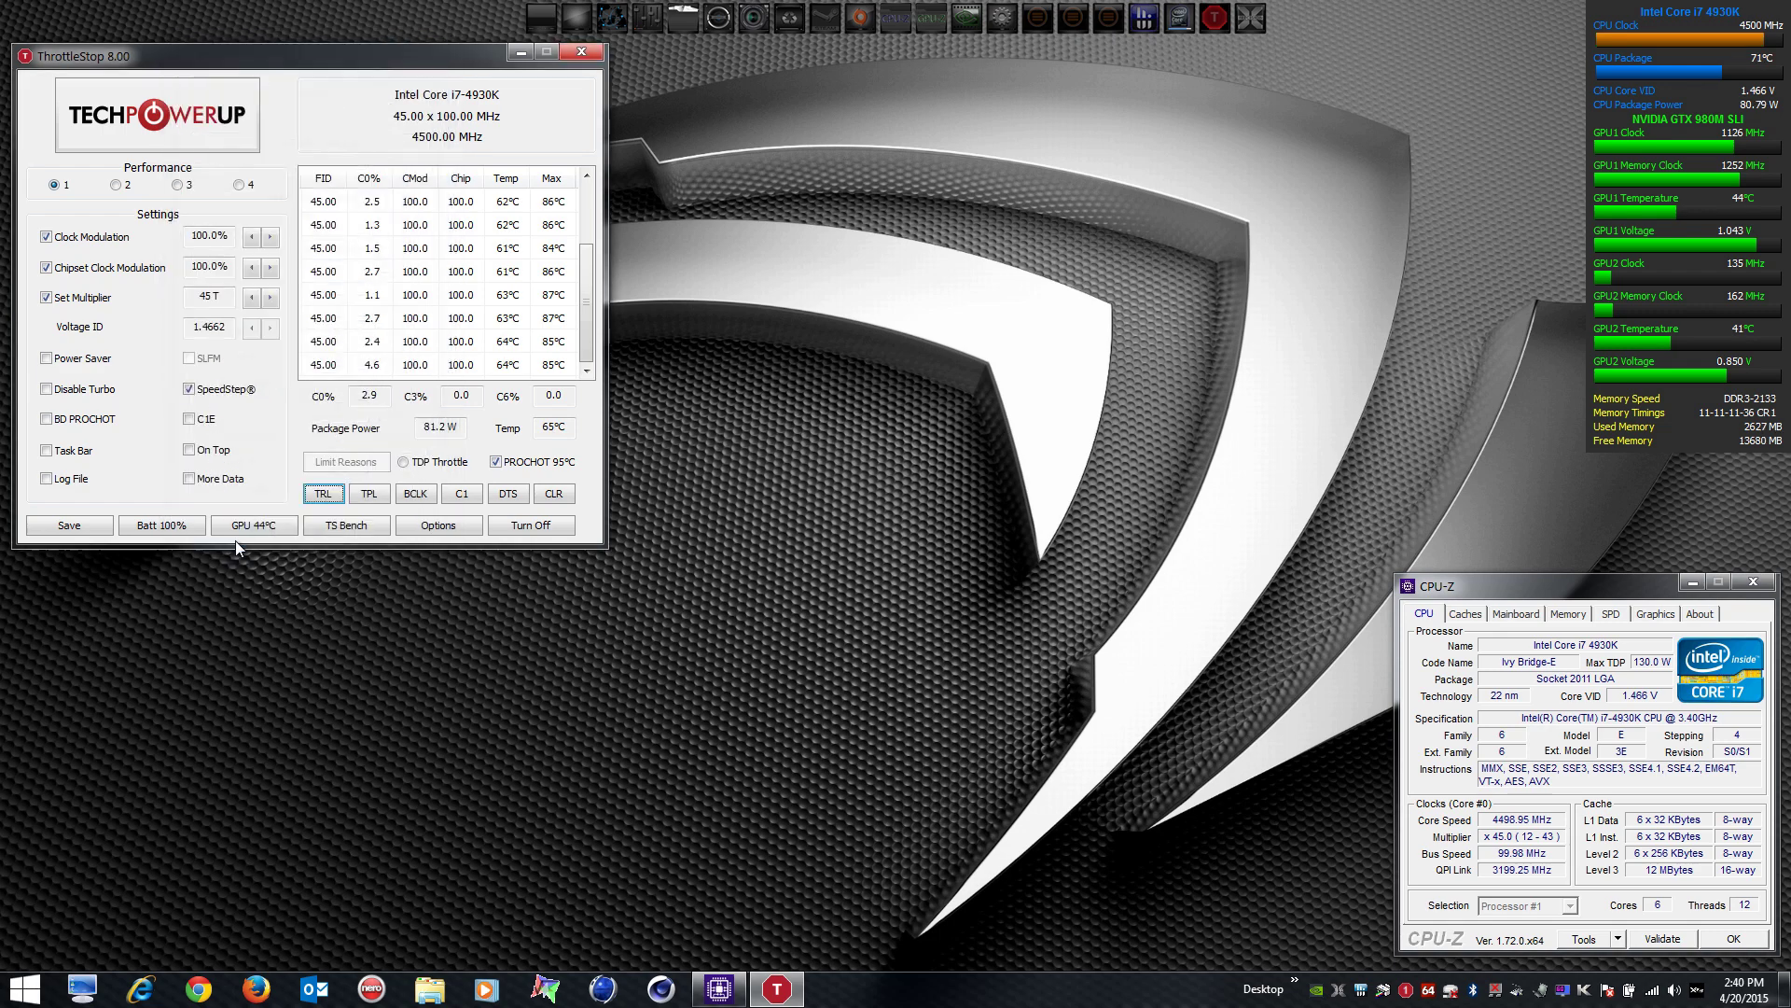
# Step: Check the turbo power limits, then enable Start Minimized and re-confirm hotkeys and options
pyautogui.click(370, 495)
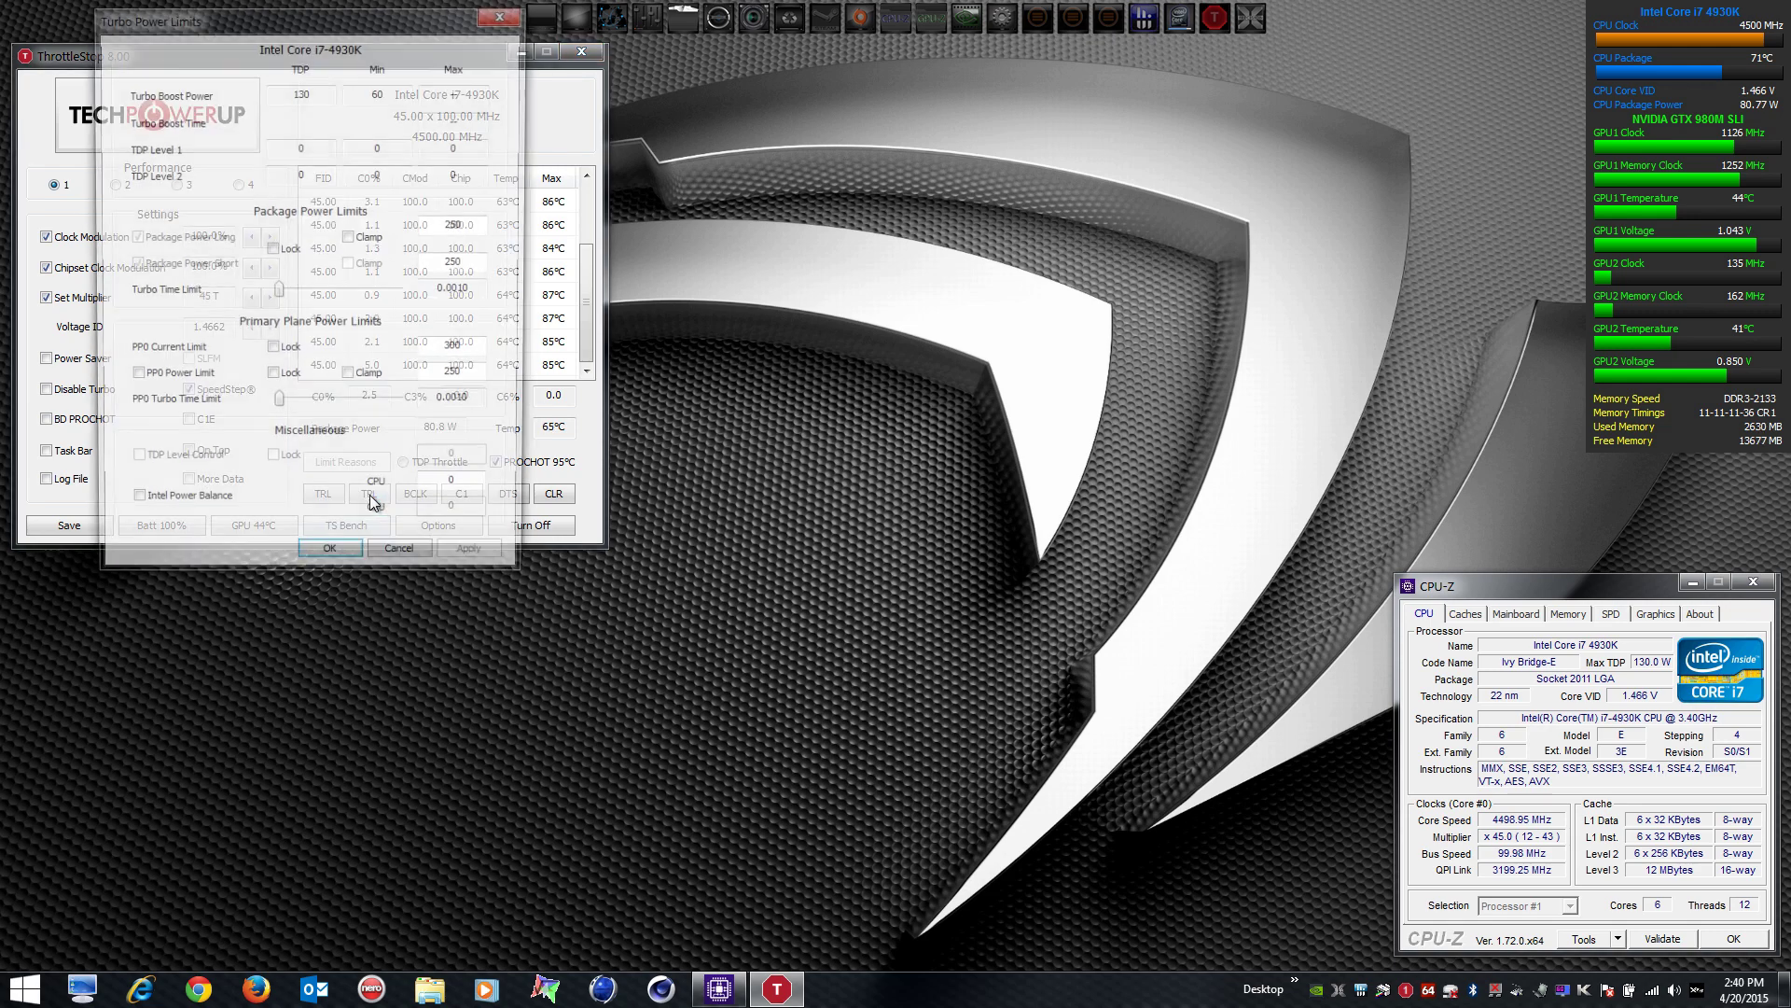
pyautogui.click(325, 564)
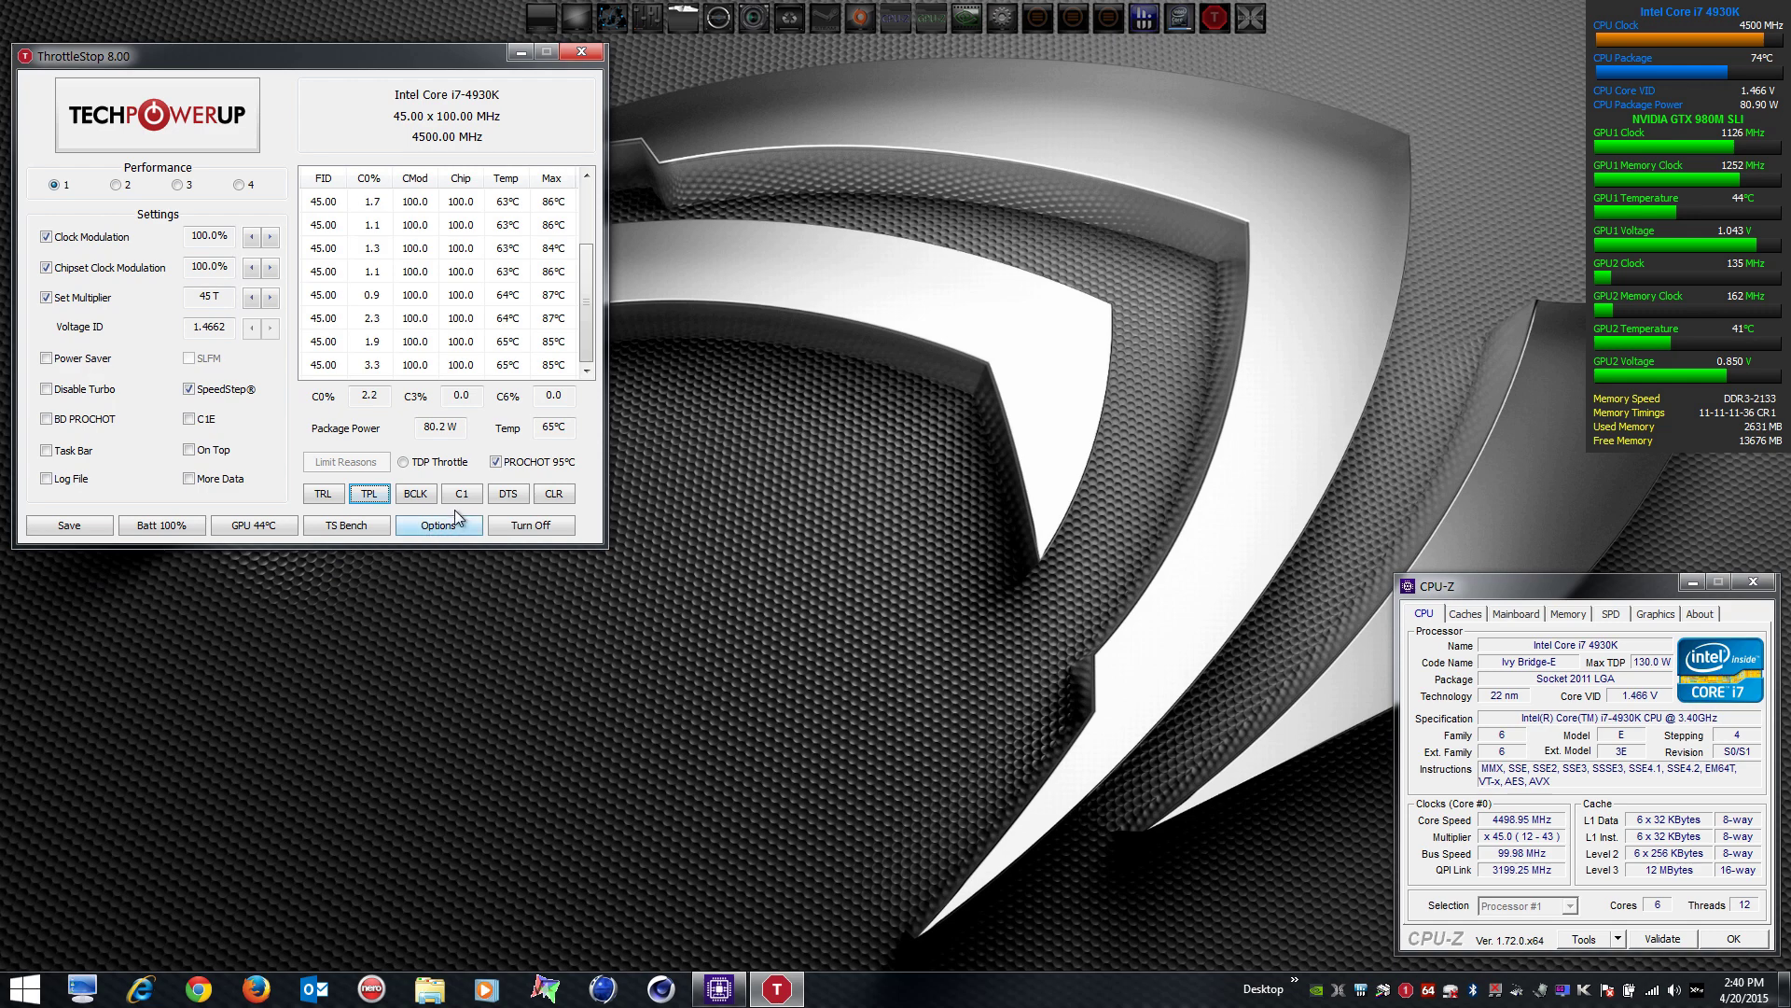
pyautogui.click(433, 534)
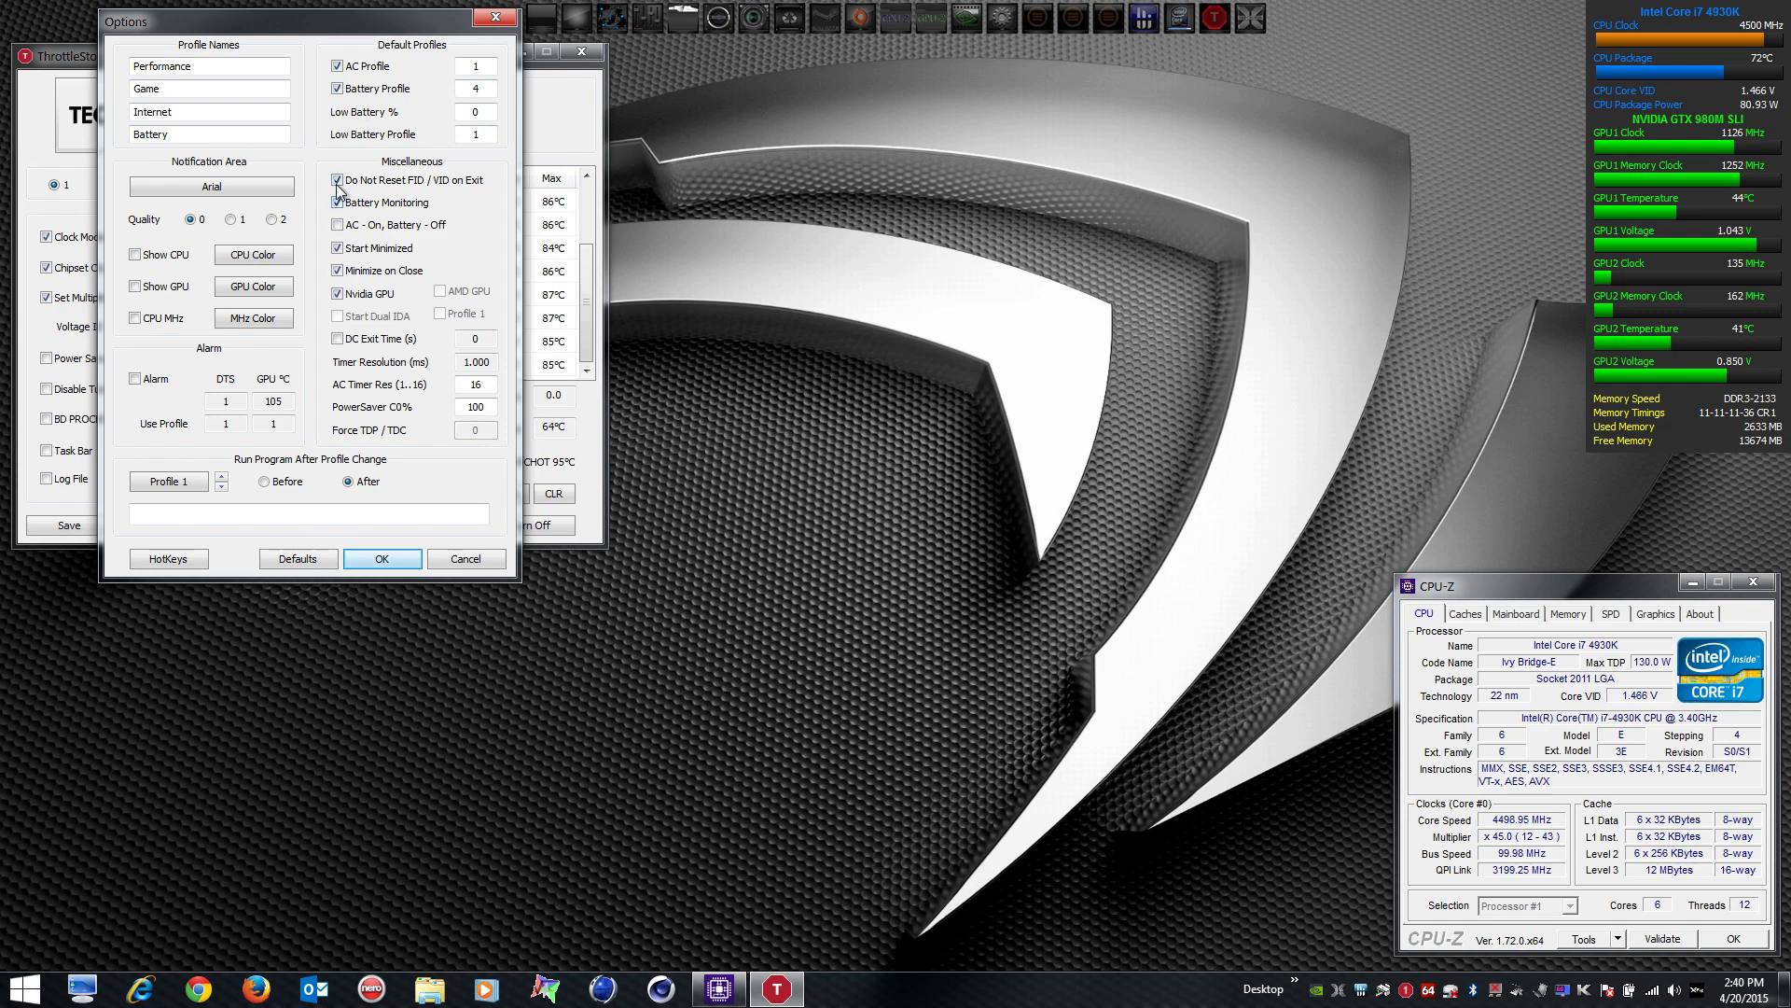
pyautogui.click(337, 248)
pyautogui.click(179, 558)
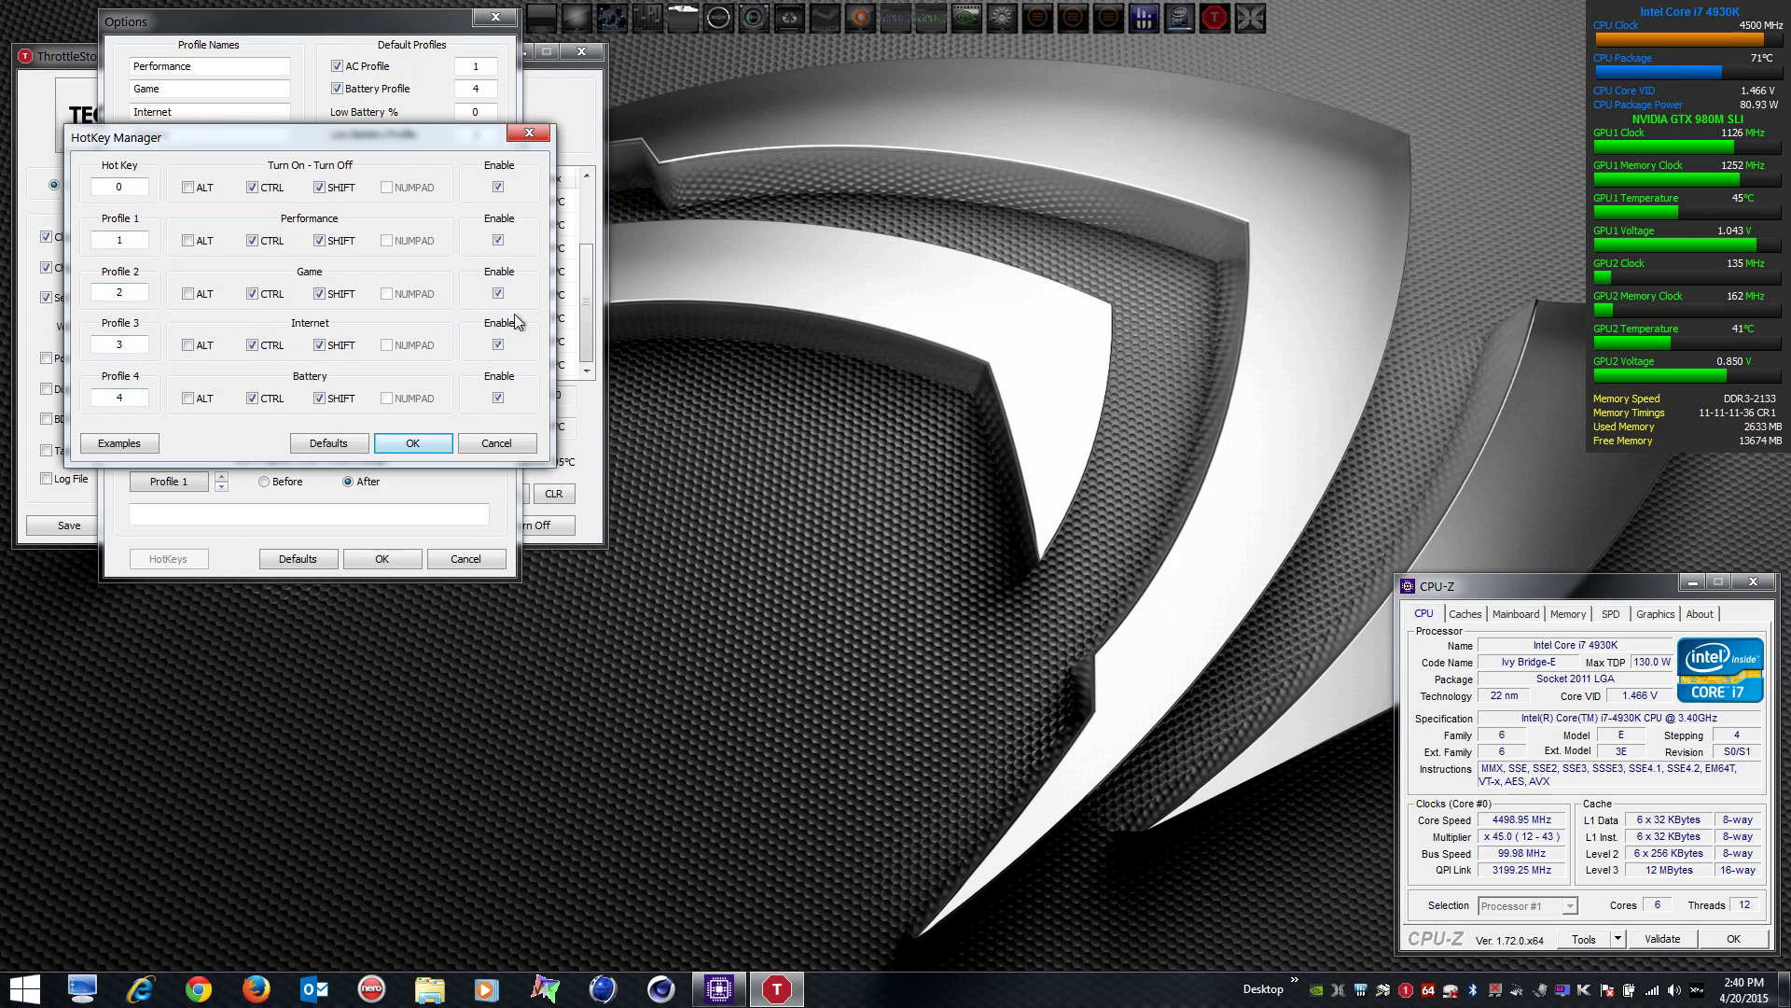
pyautogui.click(388, 446)
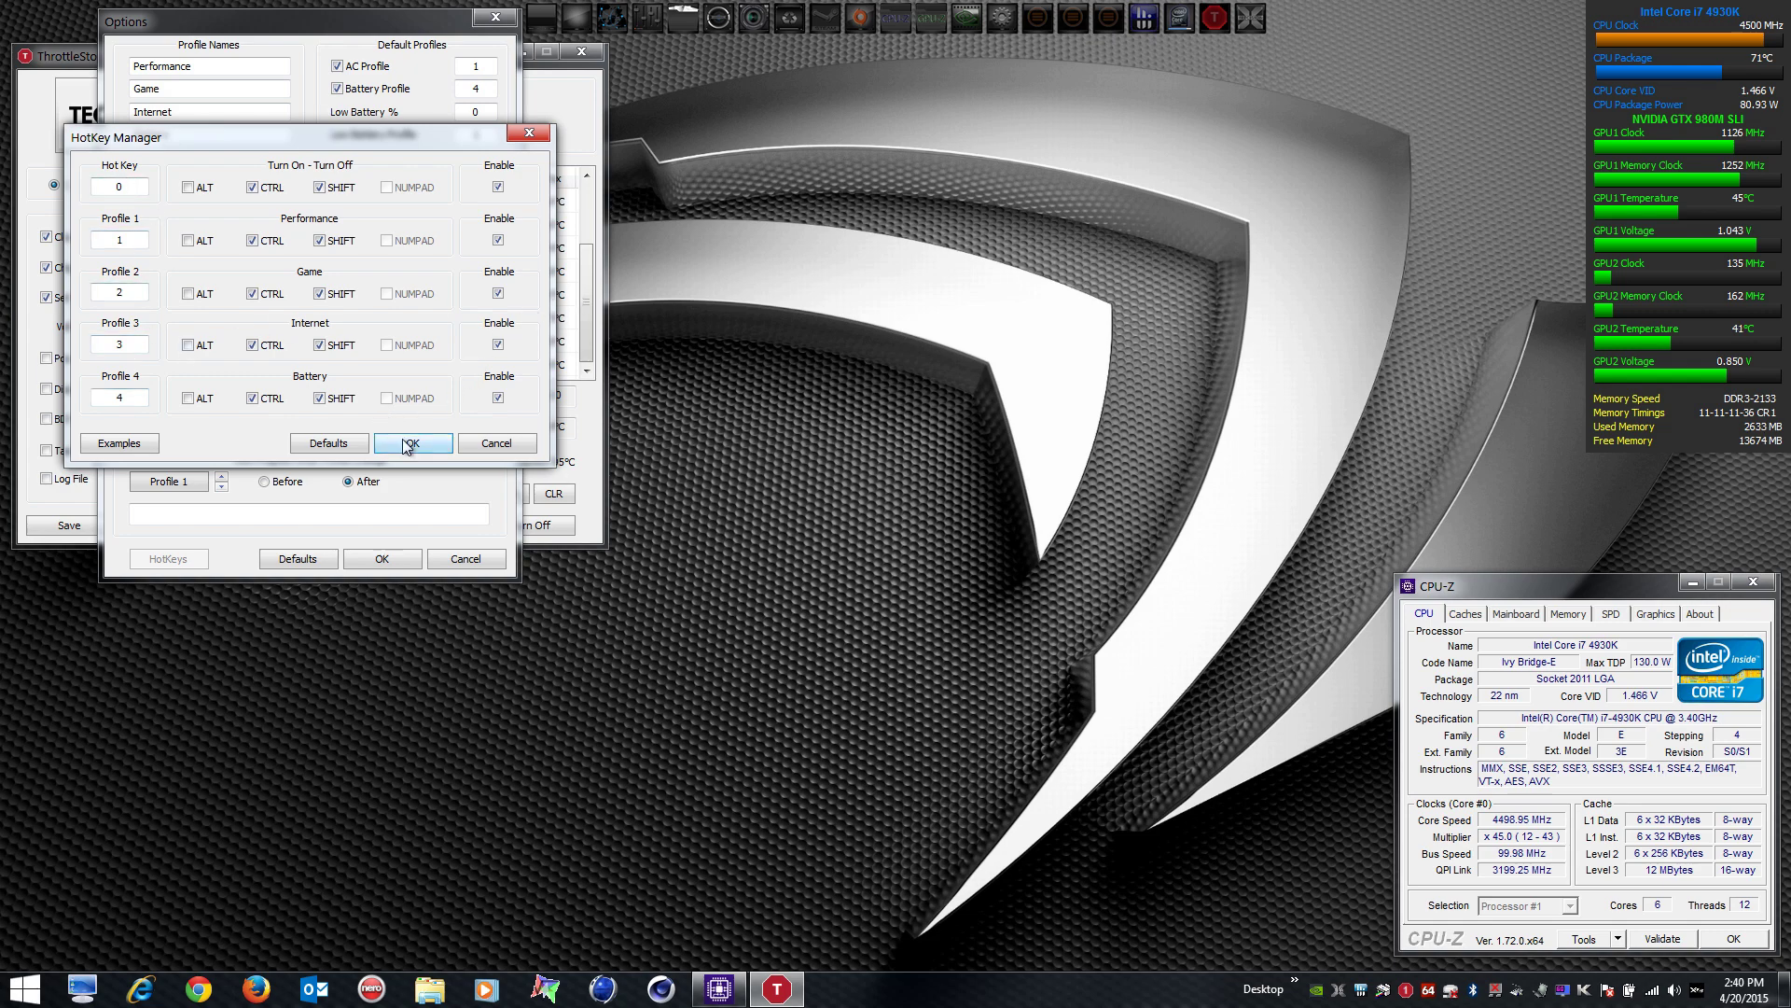
pyautogui.click(381, 558)
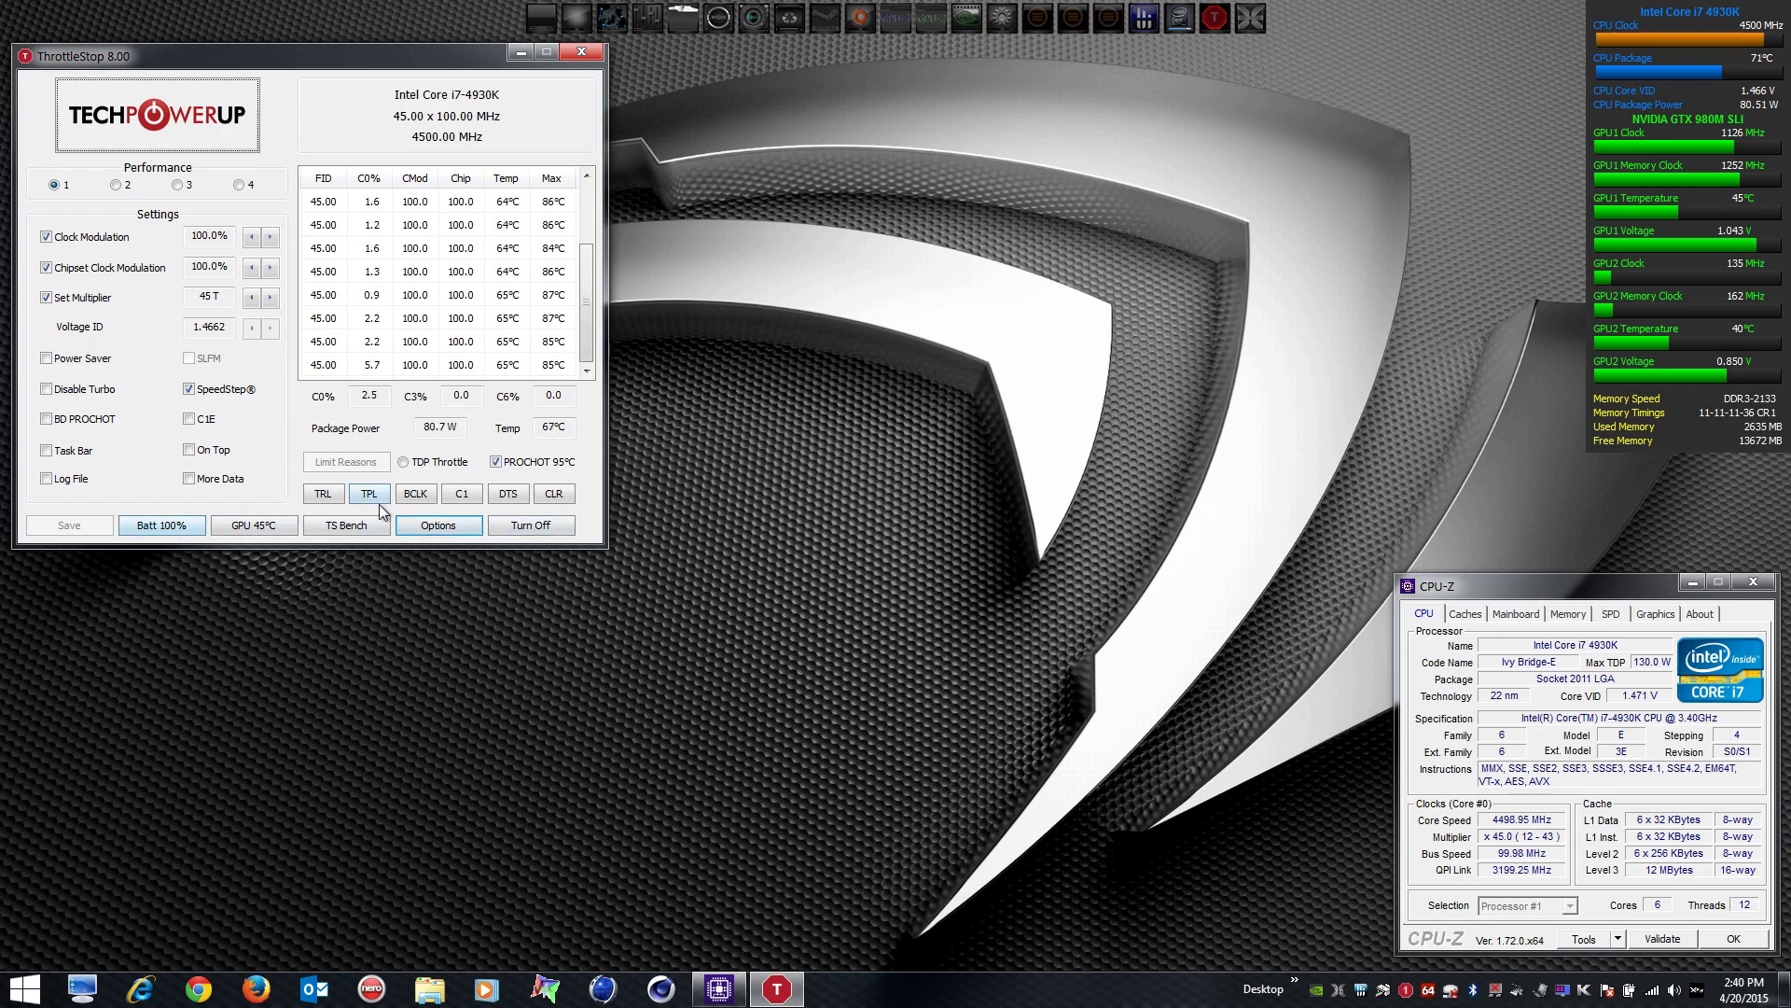
# Step: Run TS Bench 32M at 12 threads (3.370 seconds), then switch to the Internet profile
pyautogui.click(347, 525)
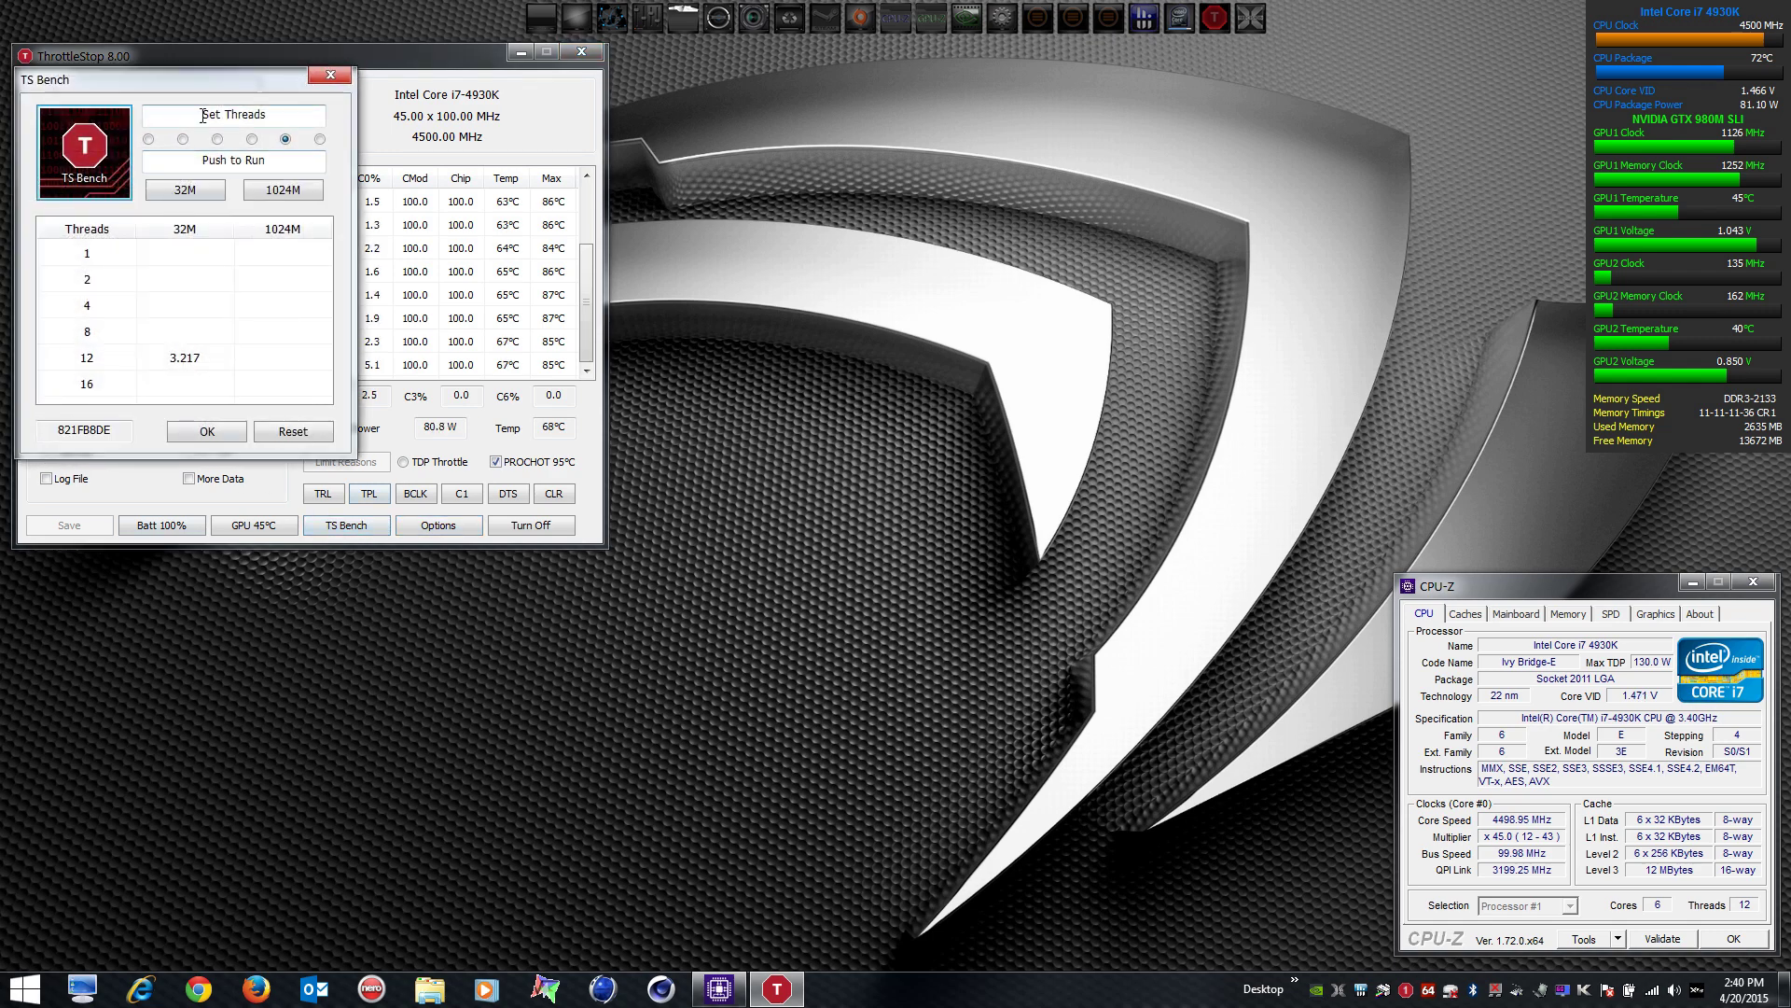
pyautogui.moveTo(221, 85); pyautogui.dragTo(837, 63)
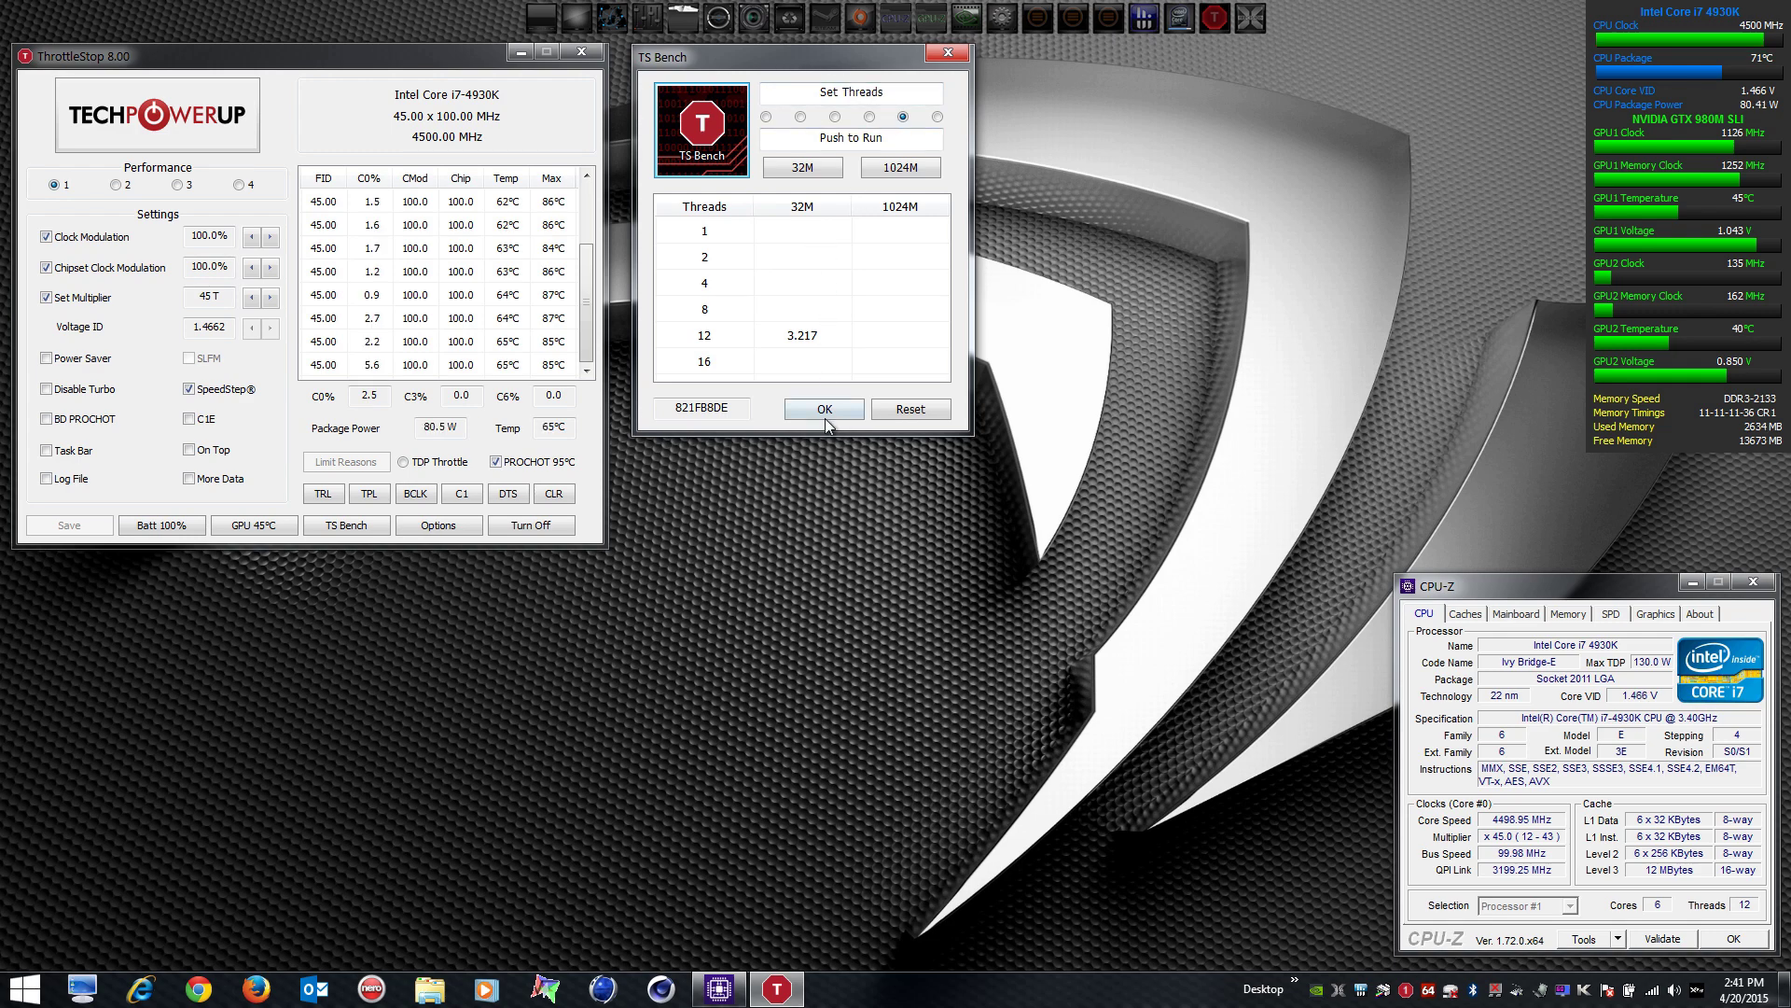
pyautogui.click(800, 171)
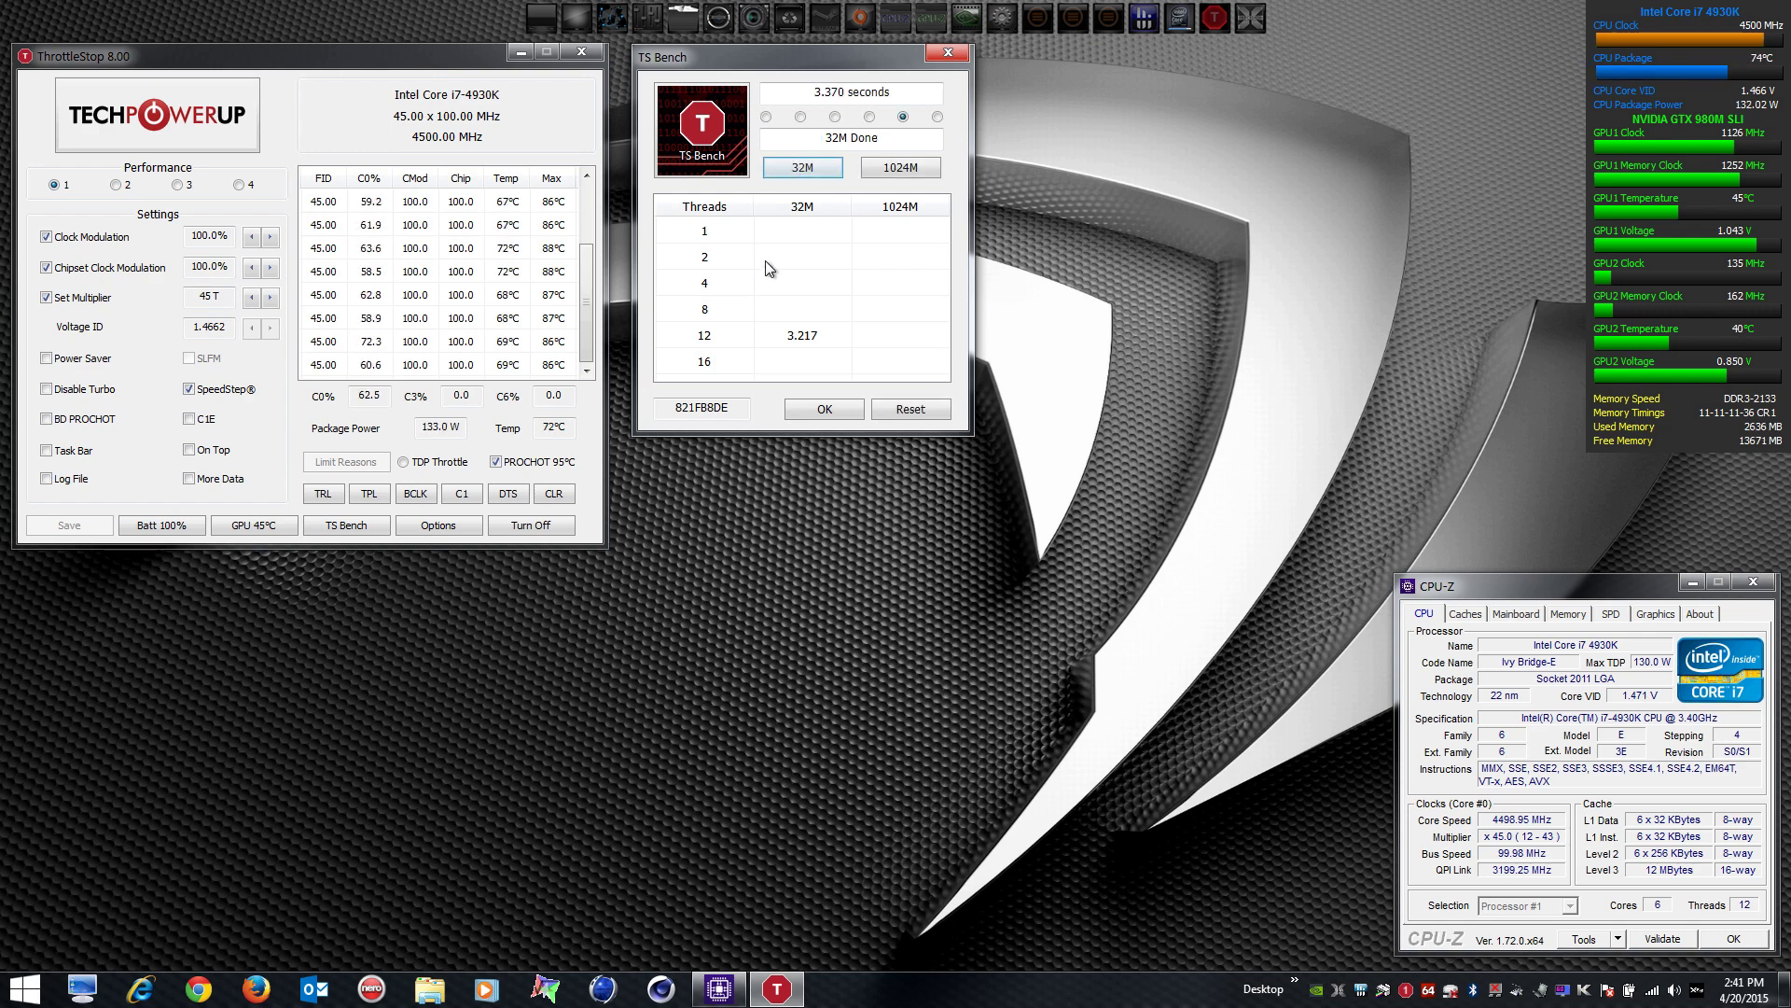
pyautogui.click(832, 407)
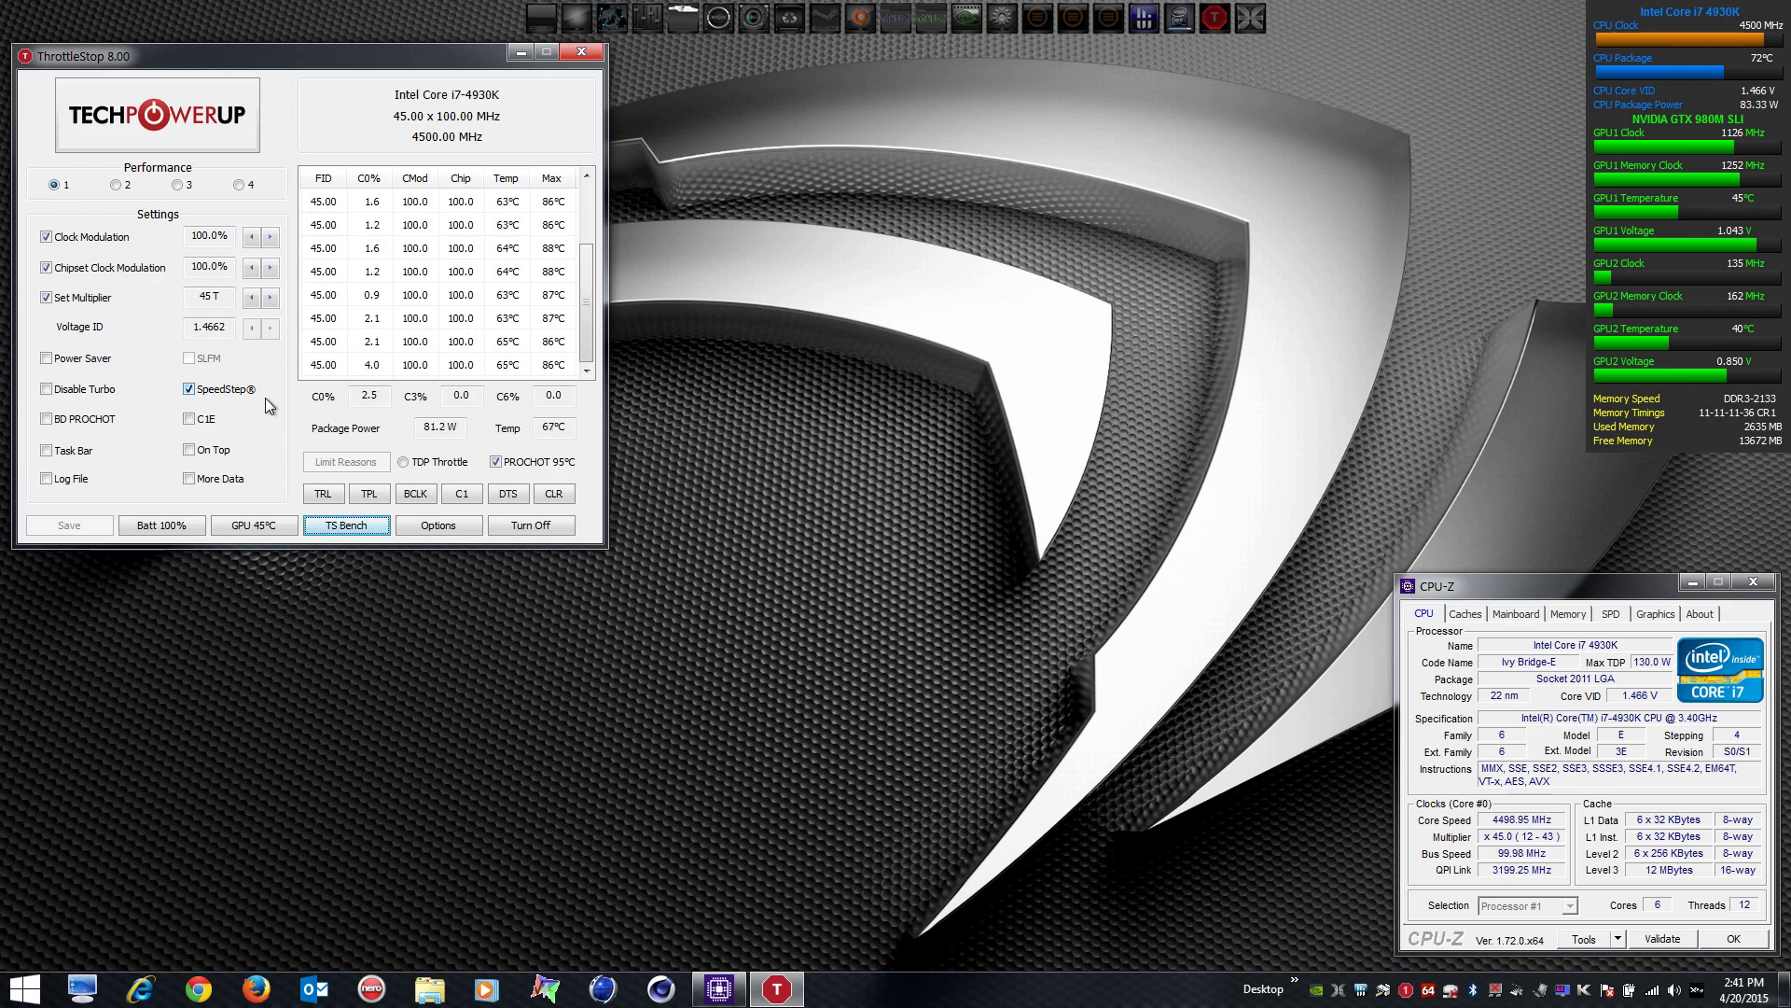
pyautogui.hotkey('ctrl', 'alt', '3')
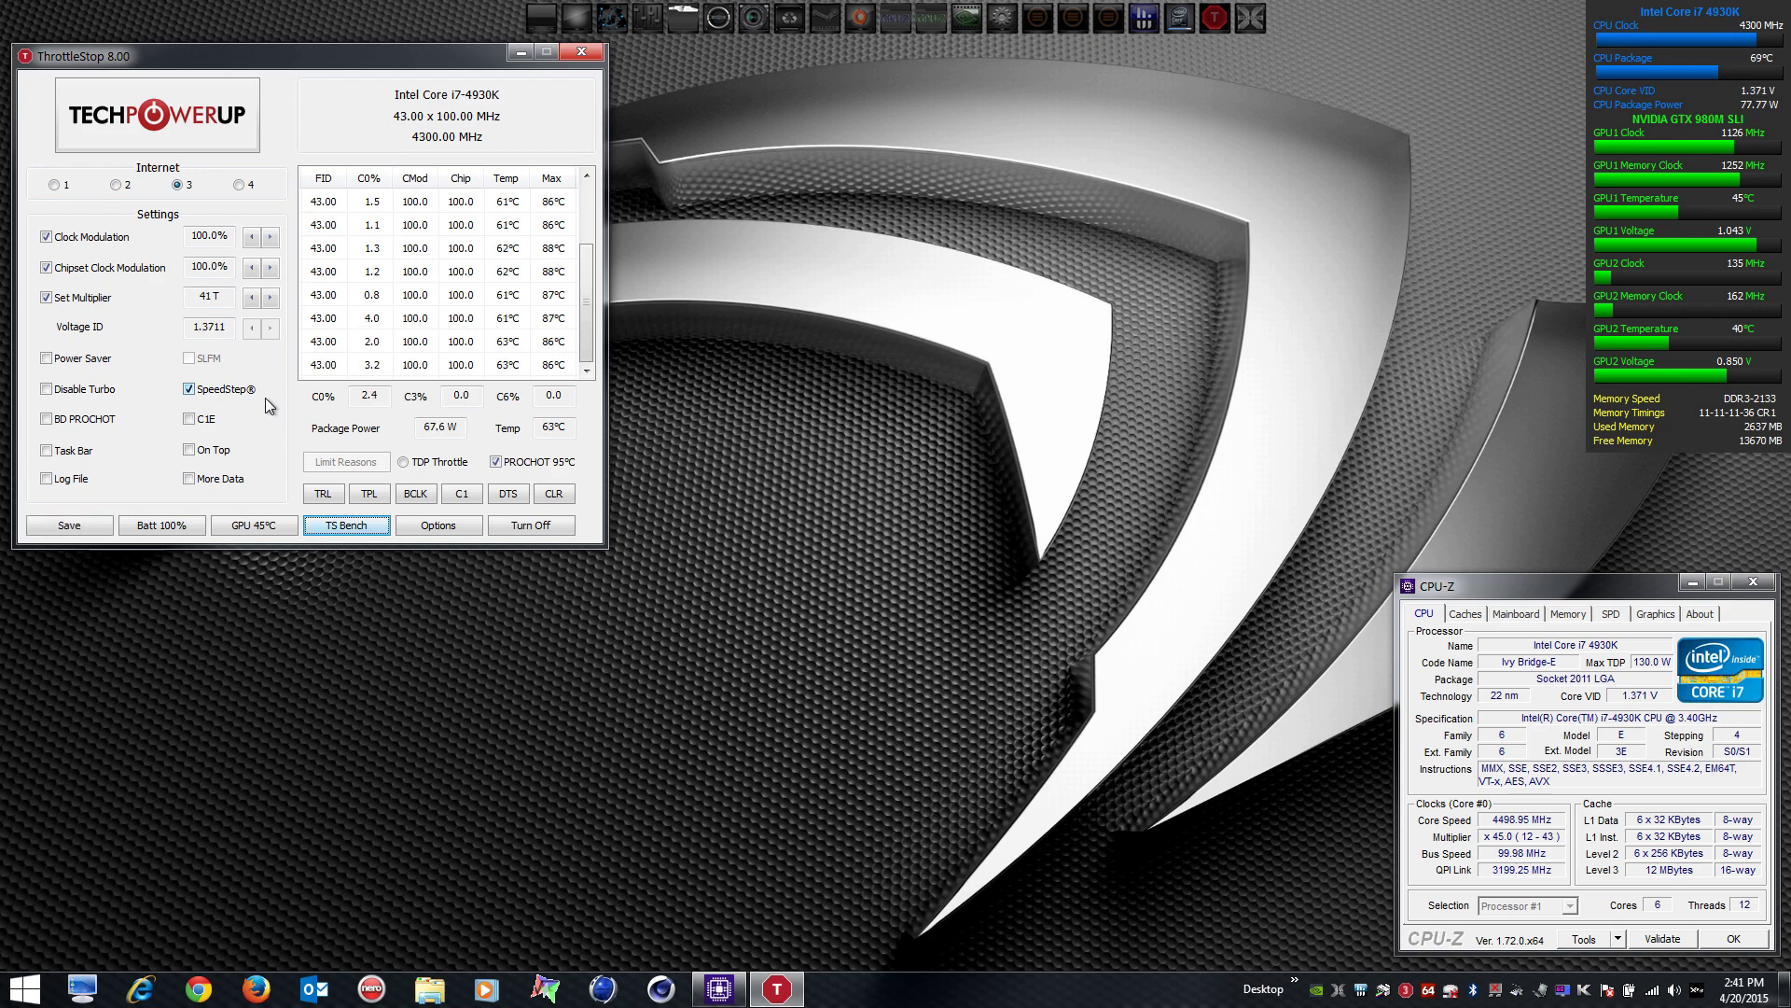
# Step: Switch to Battery, toggle throttle control off and on, then go to profile 3 and Performance
pyautogui.hotkey('ctrl', 'alt', '4')
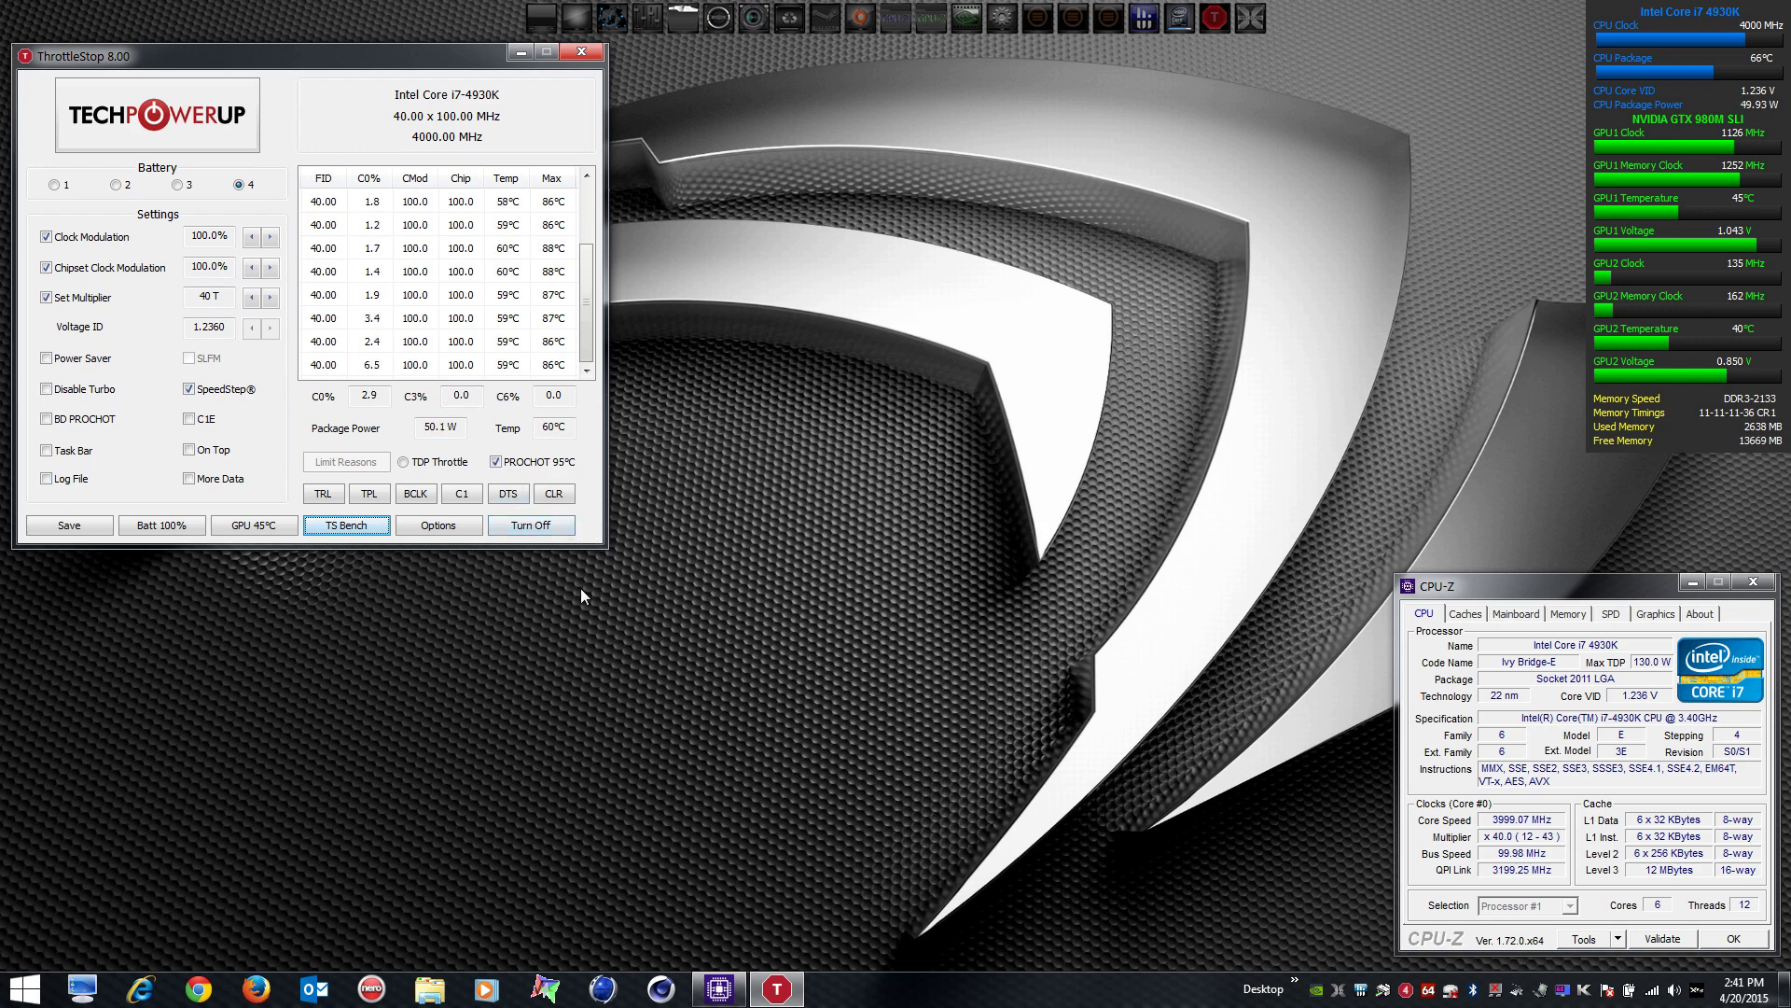
pyautogui.hotkey('ctrl', 'alt', 't')
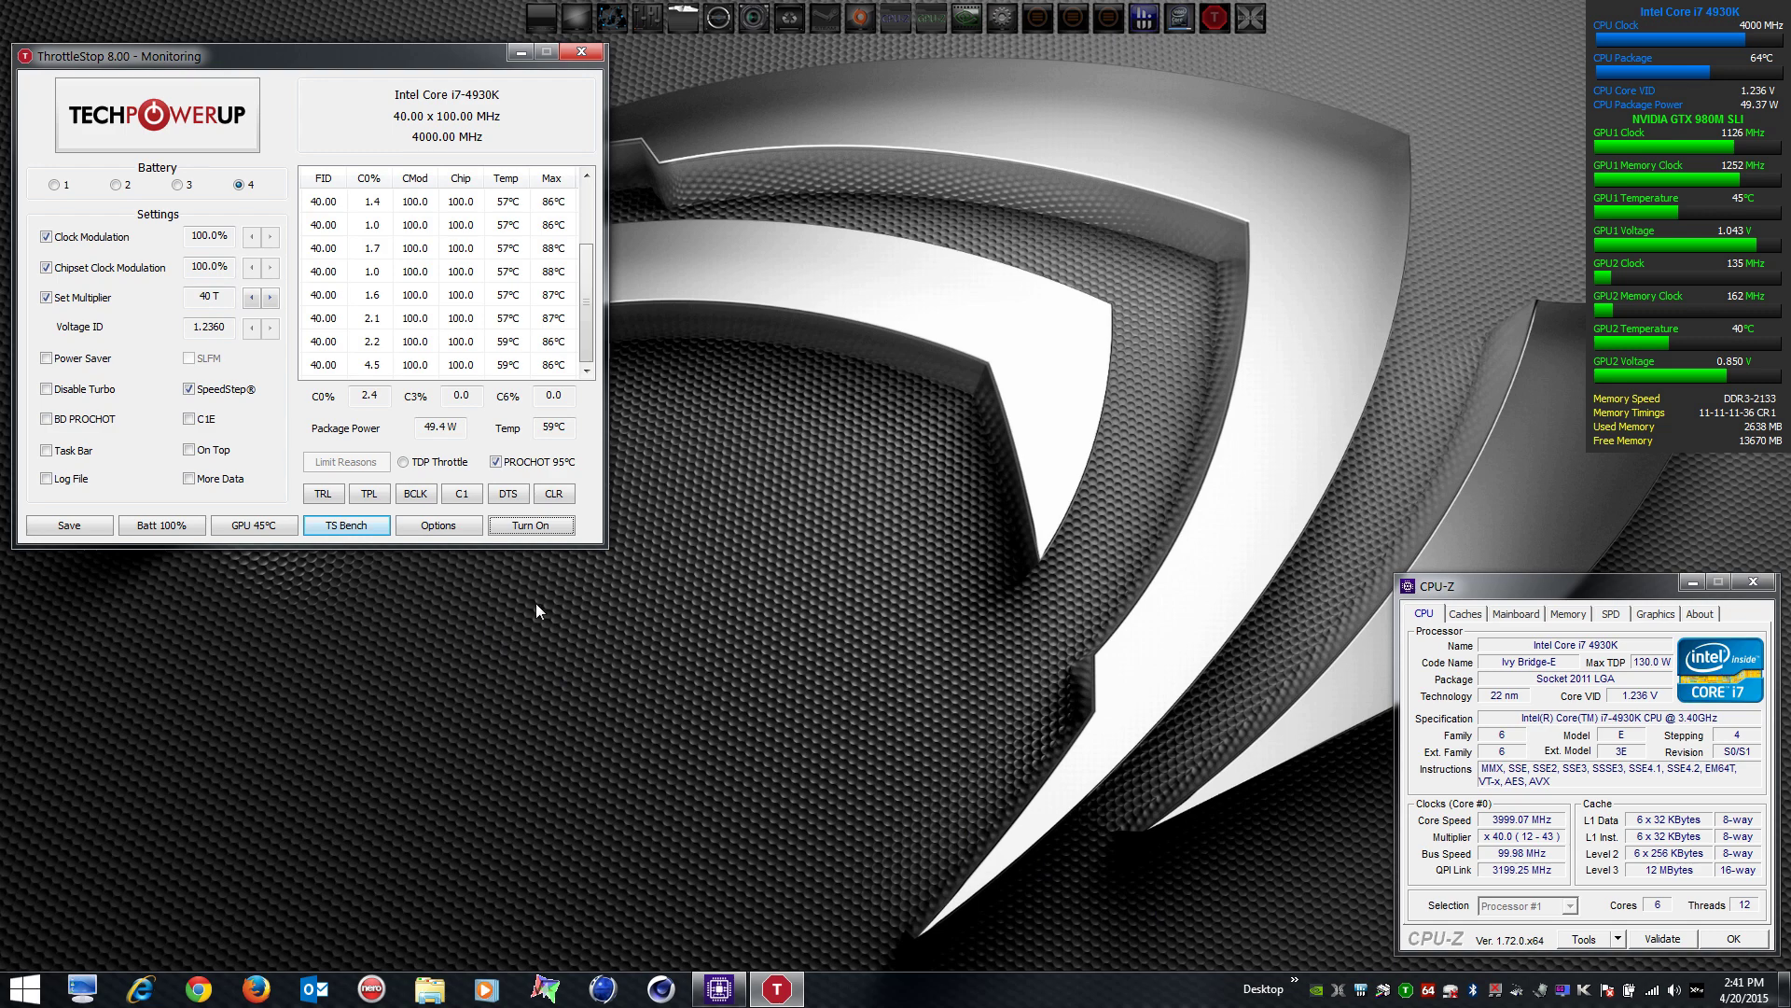
pyautogui.hotkey('ctrl', 'alt', 't')
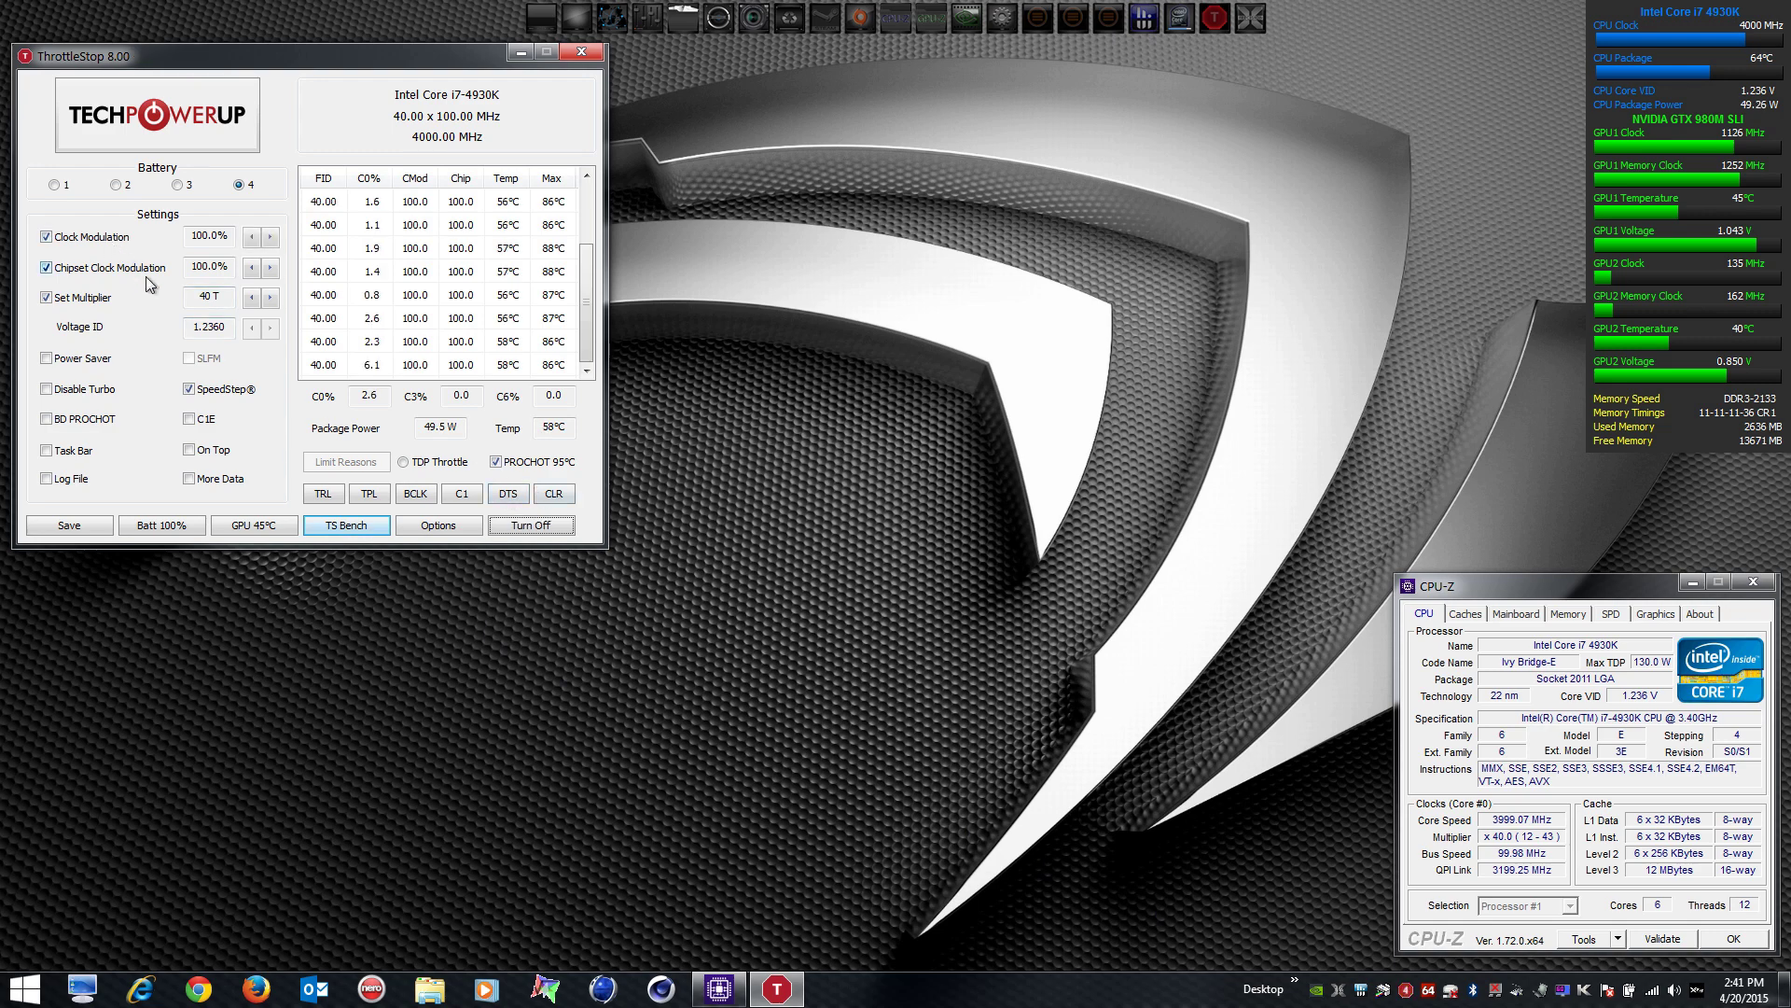
pyautogui.hotkey('ctrl', 'alt', '3')
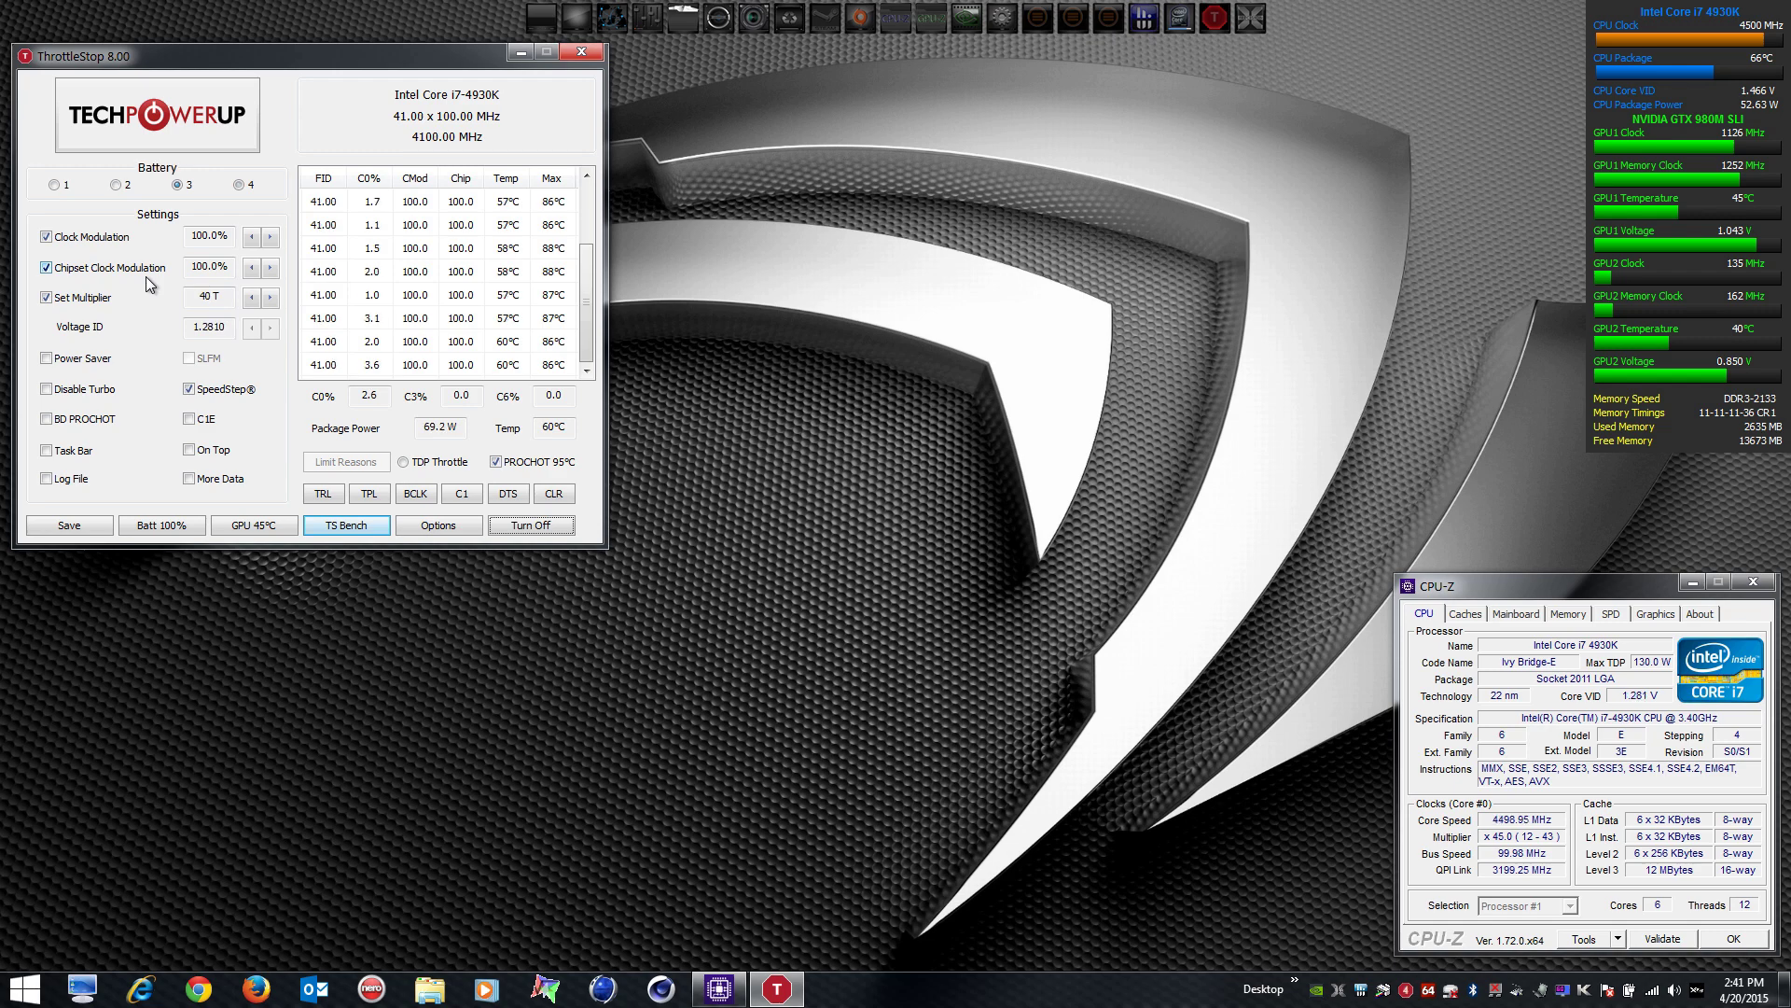
pyautogui.hotkey('ctrl', 'alt', '1')
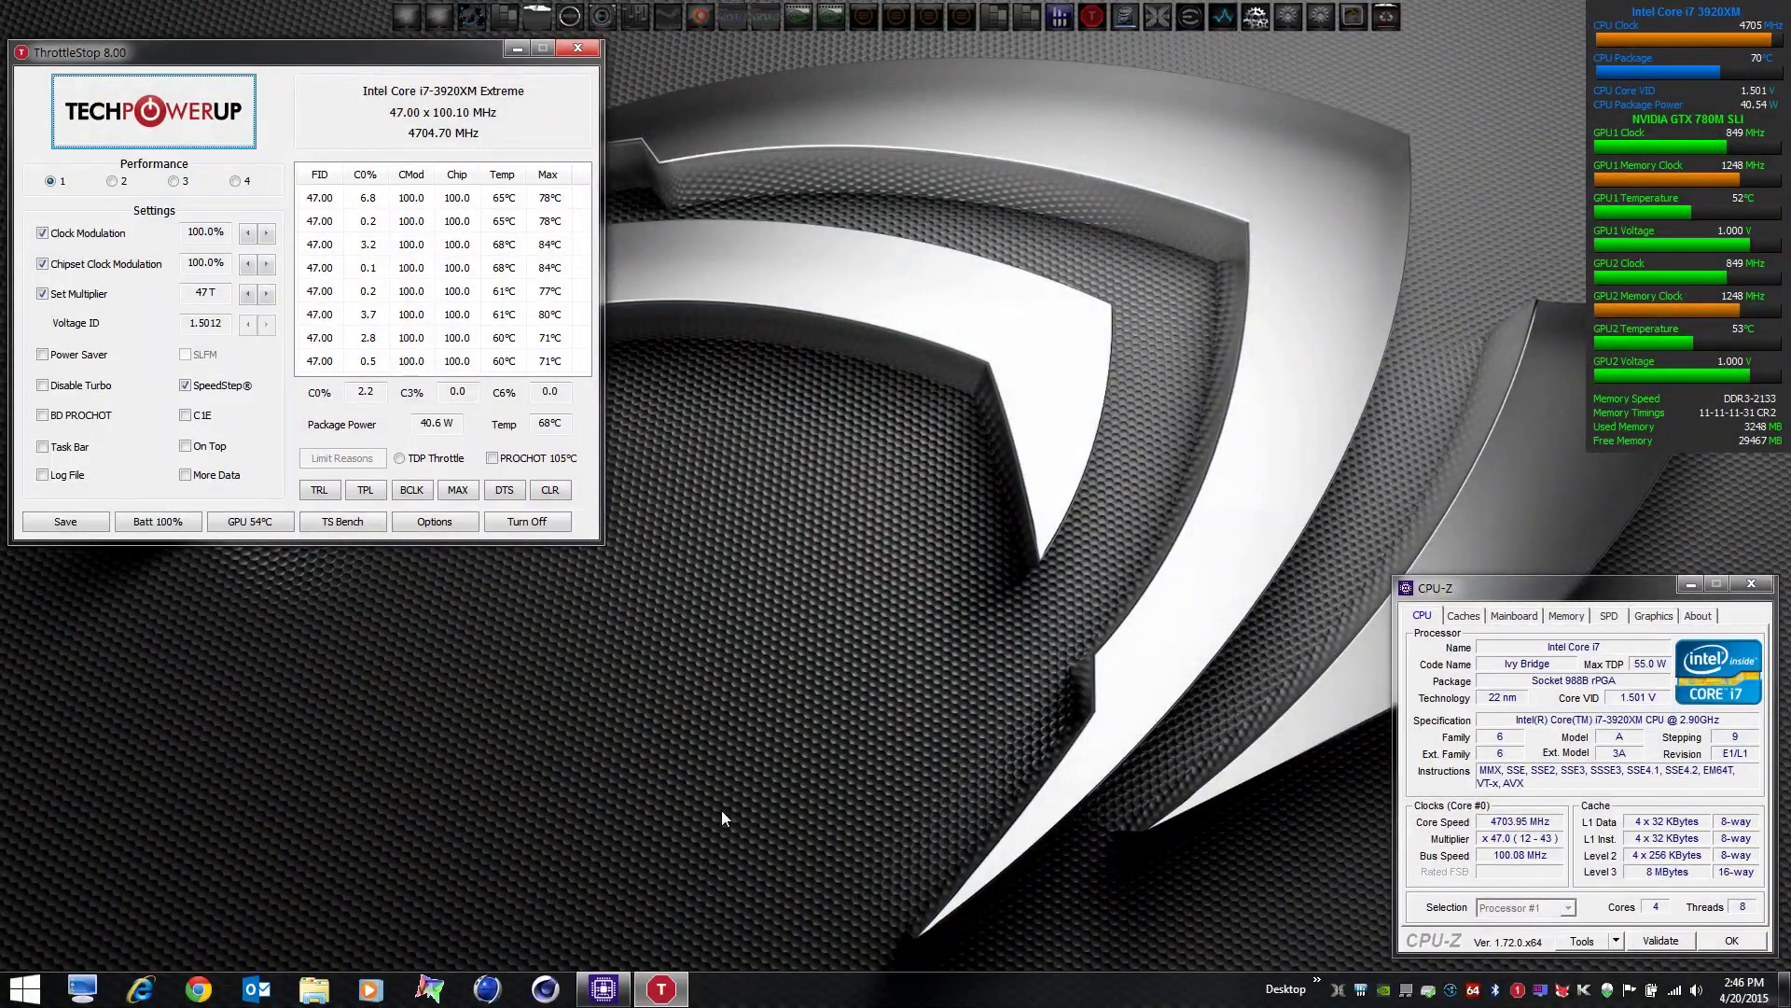
# Step: Review each profile's turbo ratios, then hotkey to Internet and then the Battery profile
pyautogui.click(309, 483)
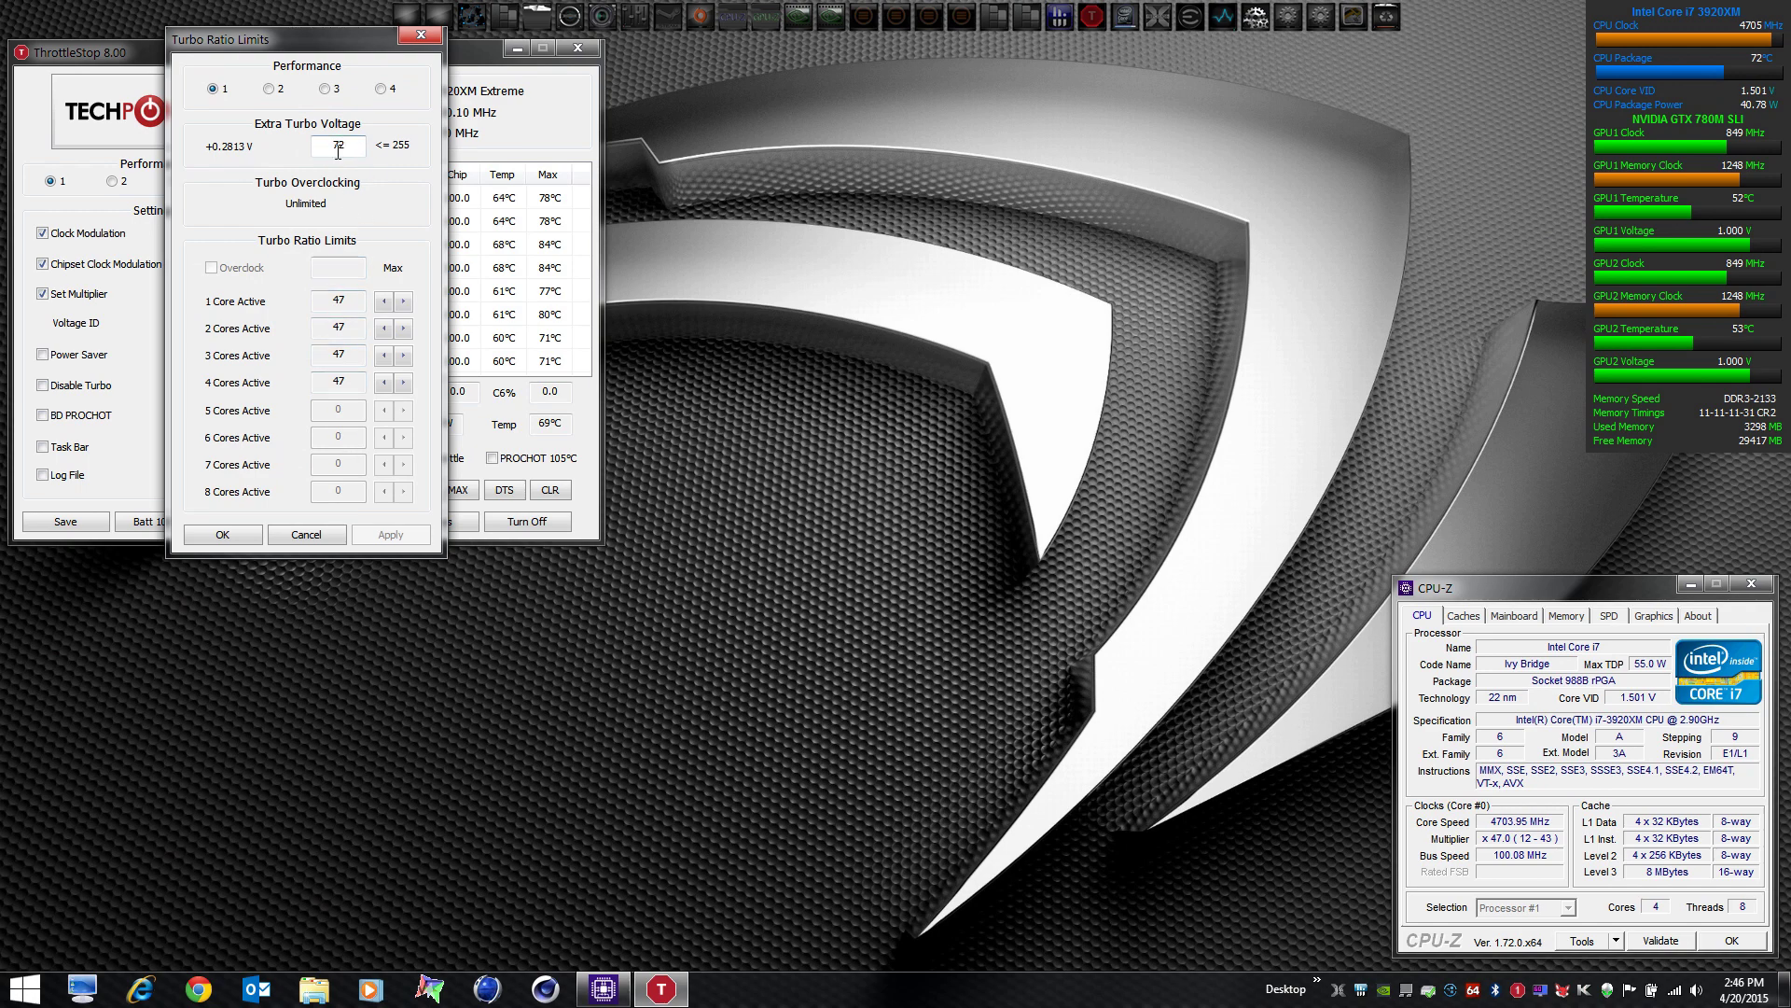
pyautogui.click(269, 89)
pyautogui.click(325, 89)
pyautogui.click(381, 89)
pyautogui.click(227, 530)
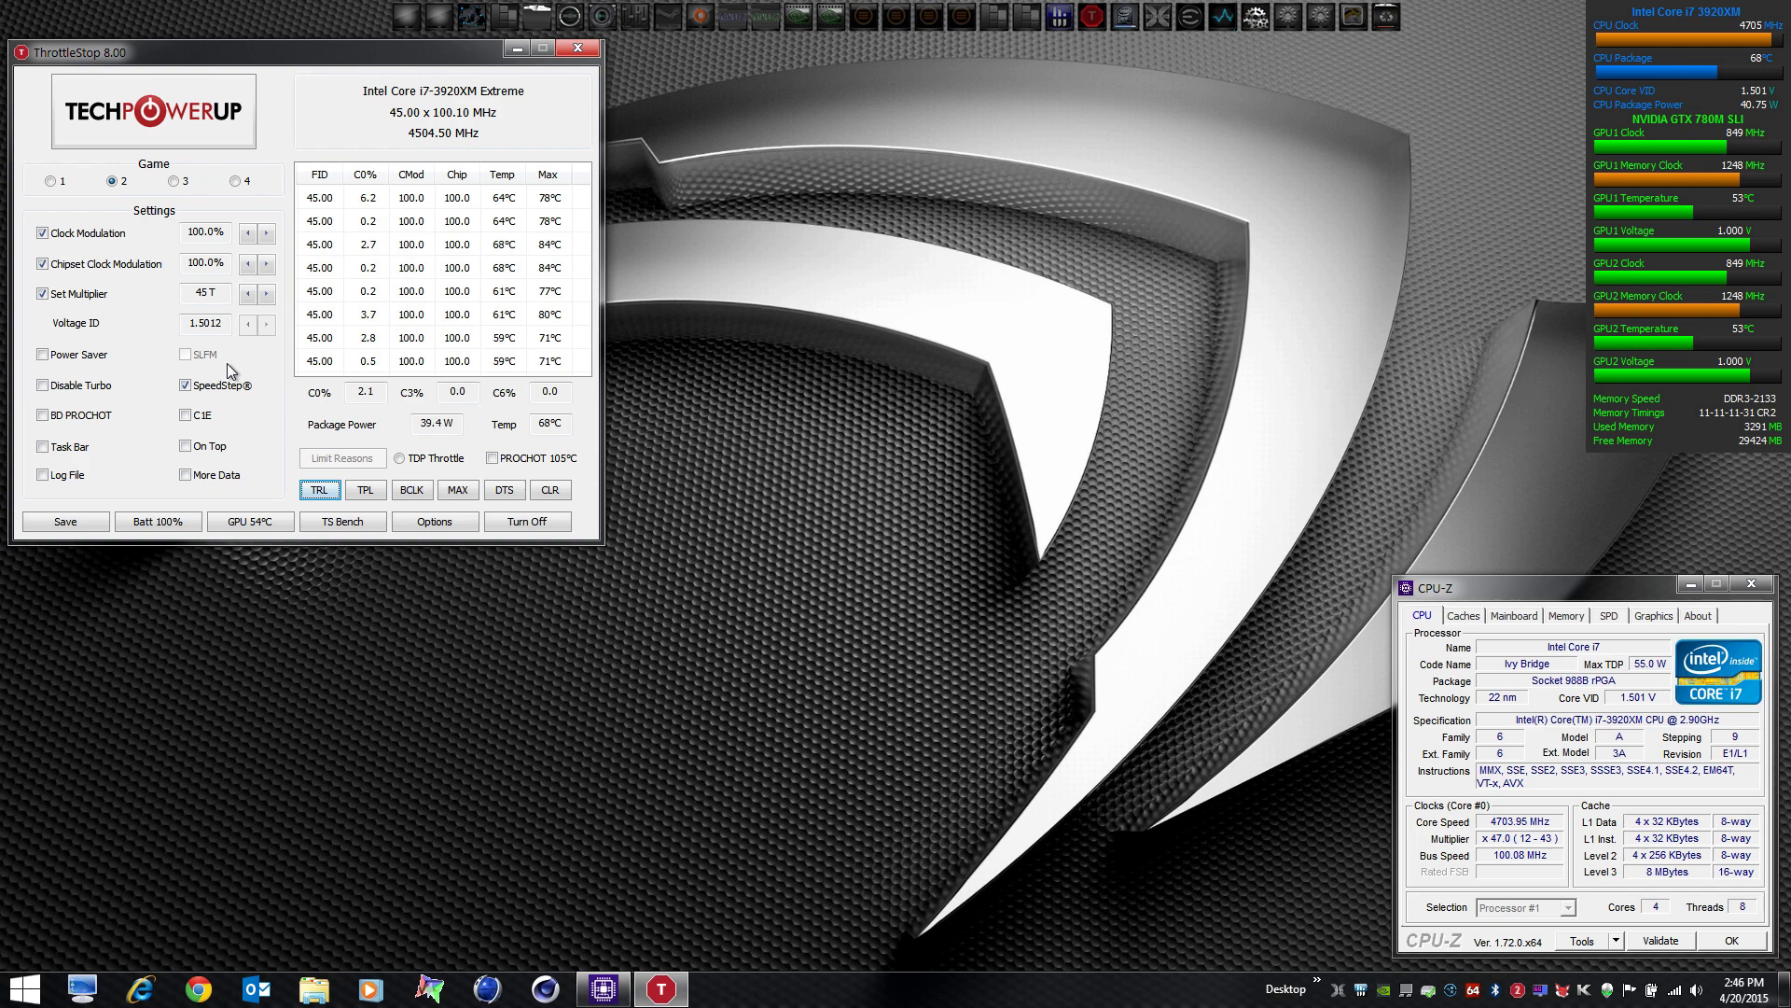
pyautogui.hotkey('ctrl', 'alt', '3')
pyautogui.hotkey('ctrl', 'alt', '4')
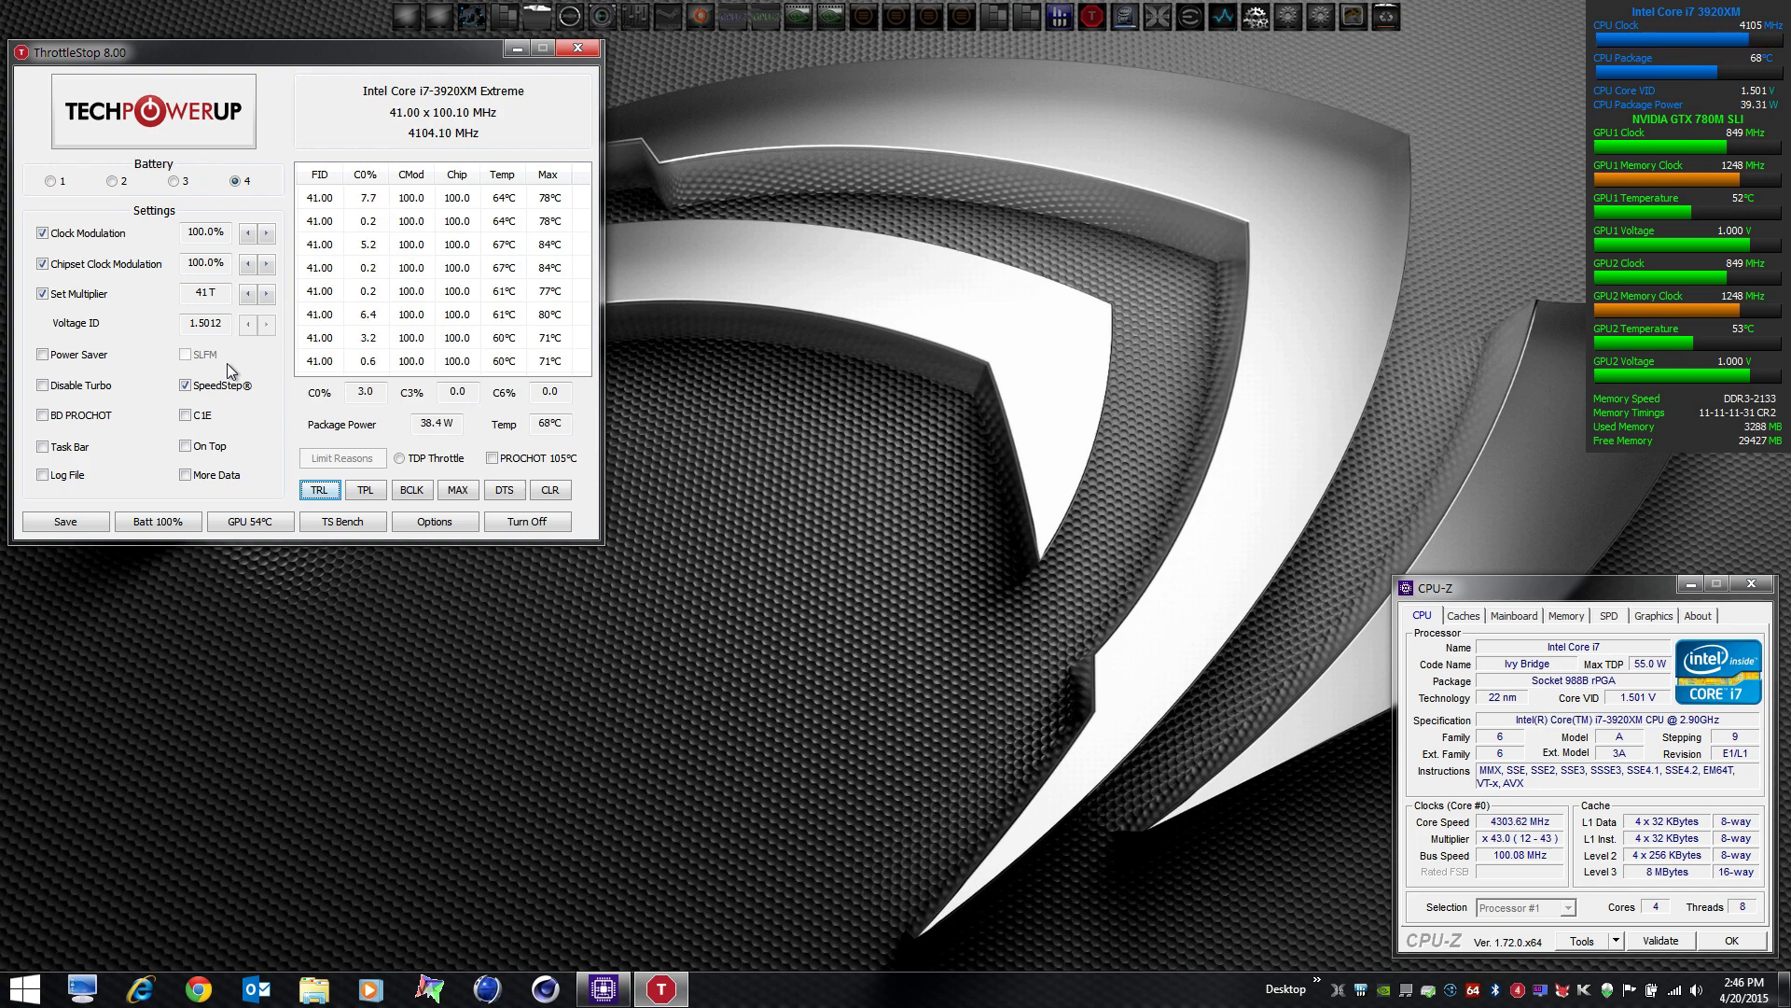
# Step: Set Extra Turbo Voltage 10 for Battery and 20 for Internet, and apply
pyautogui.click(319, 490)
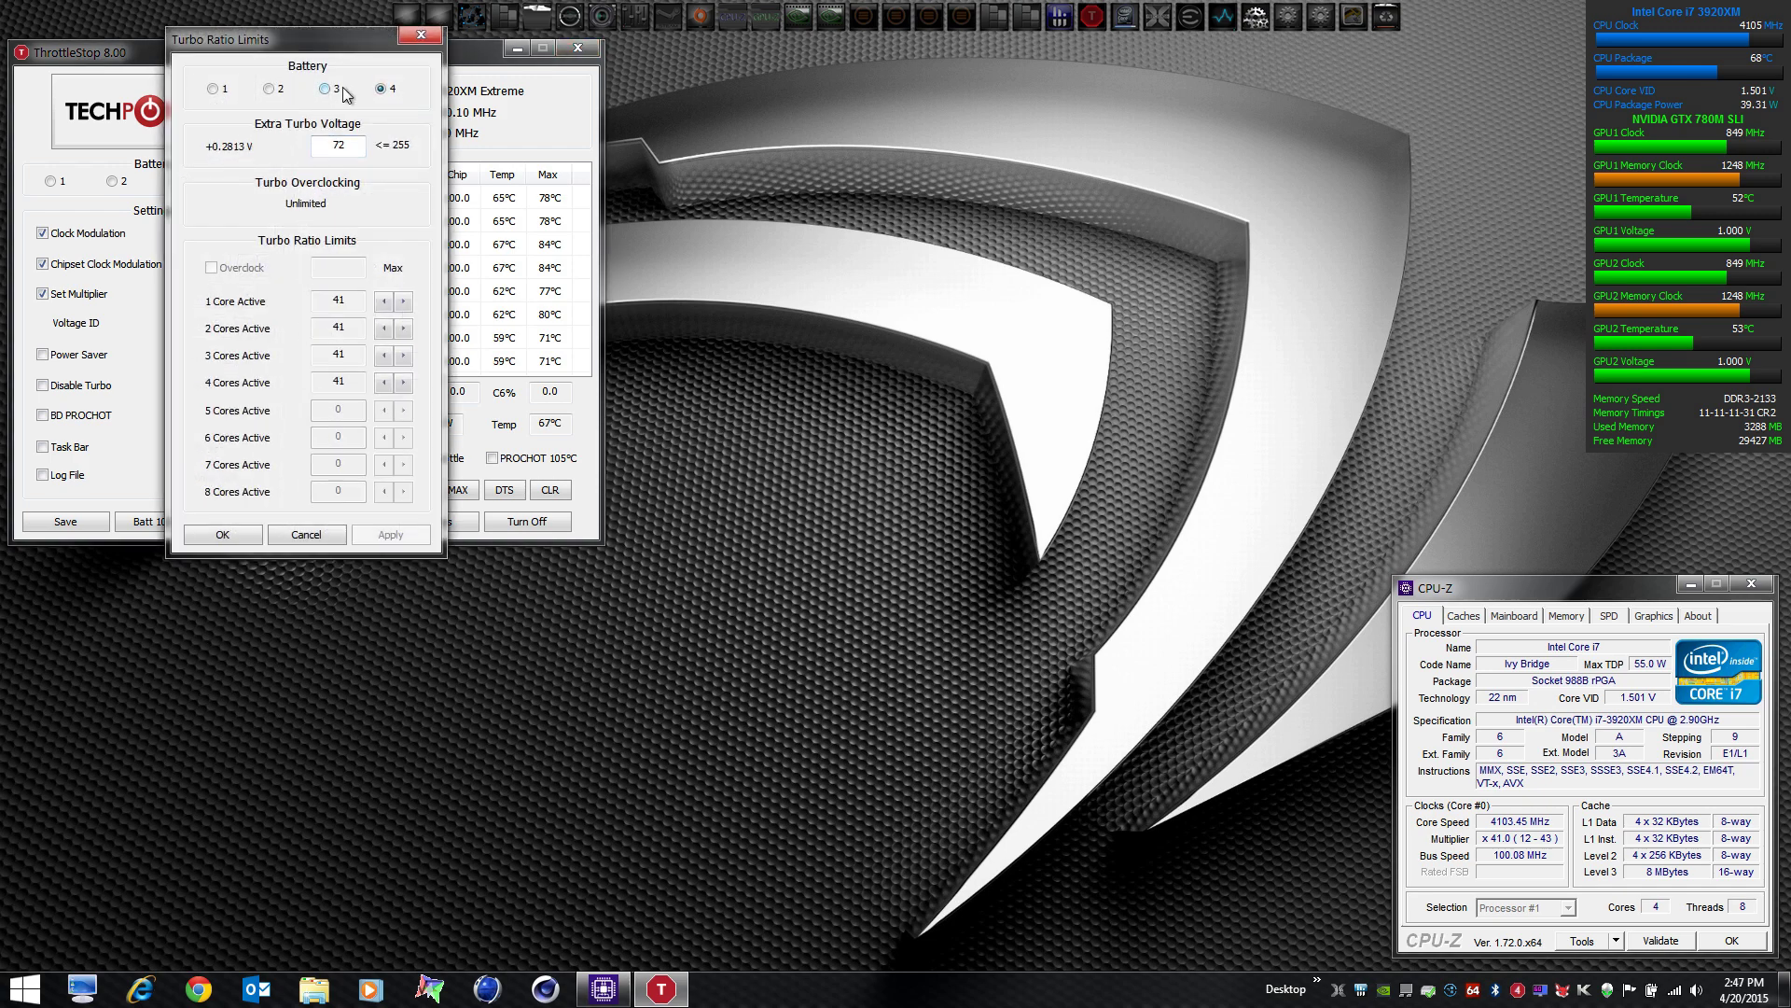
pyautogui.click(332, 147)
pyautogui.write('10')
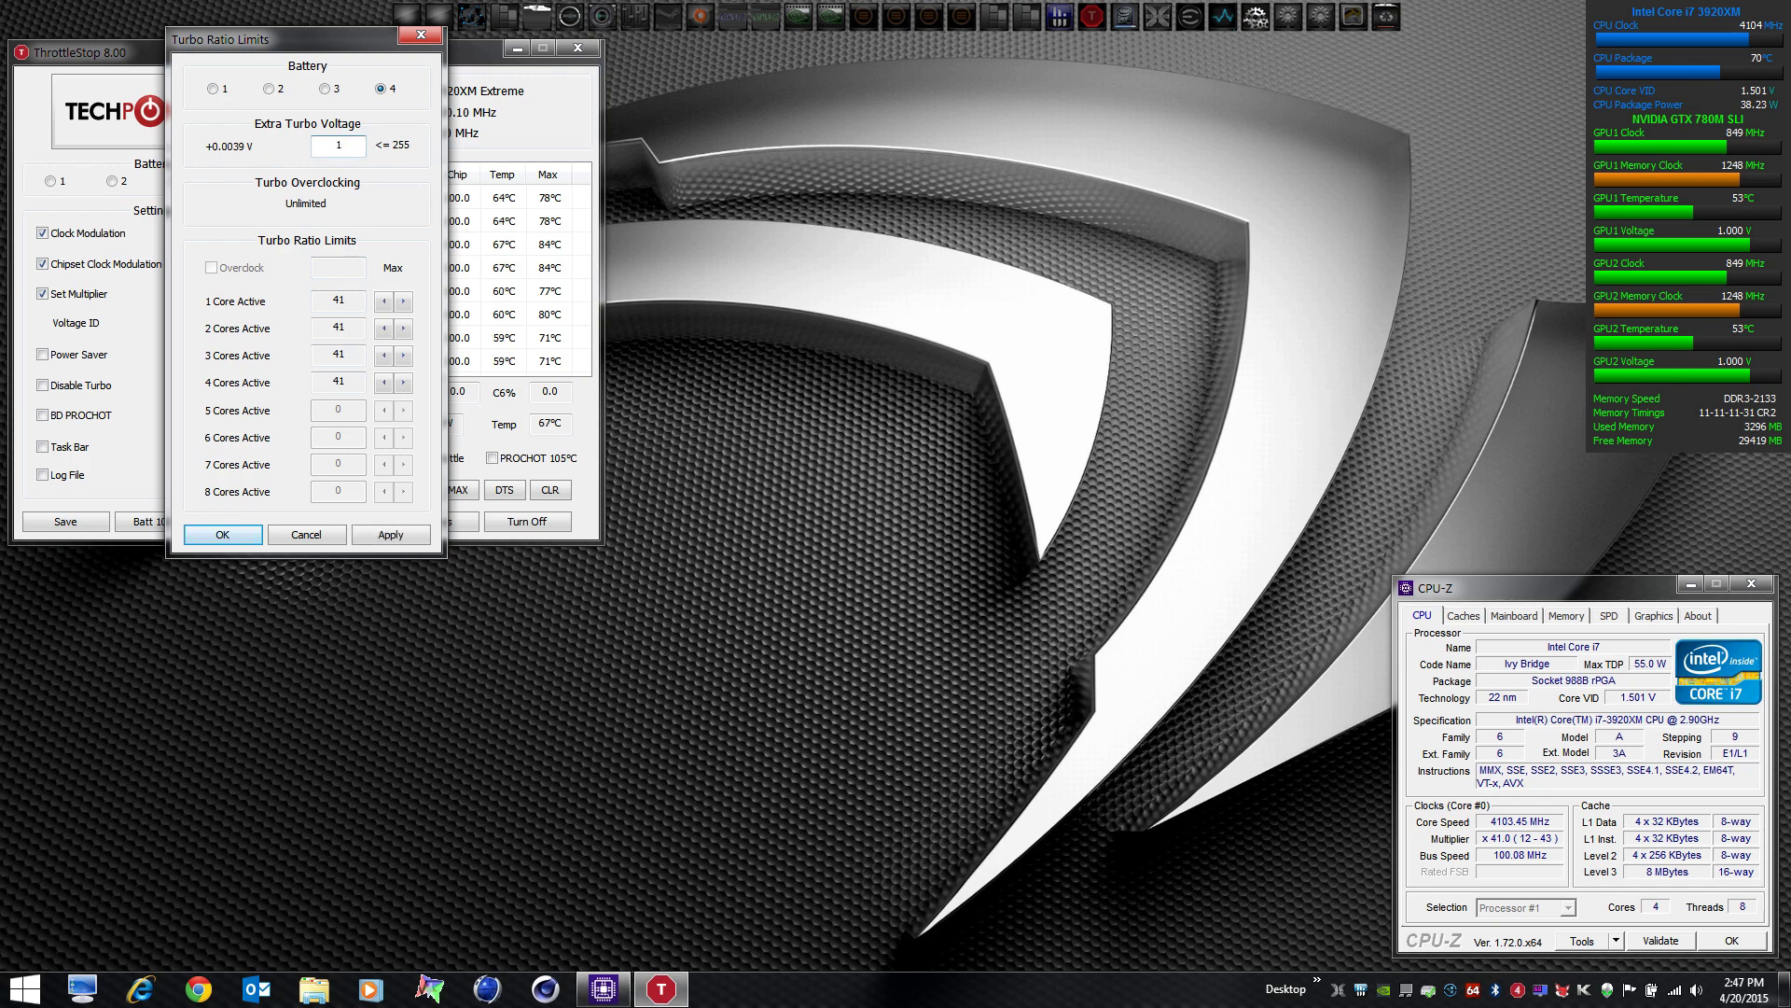
pyautogui.click(324, 90)
pyautogui.write('20')
pyautogui.click(397, 535)
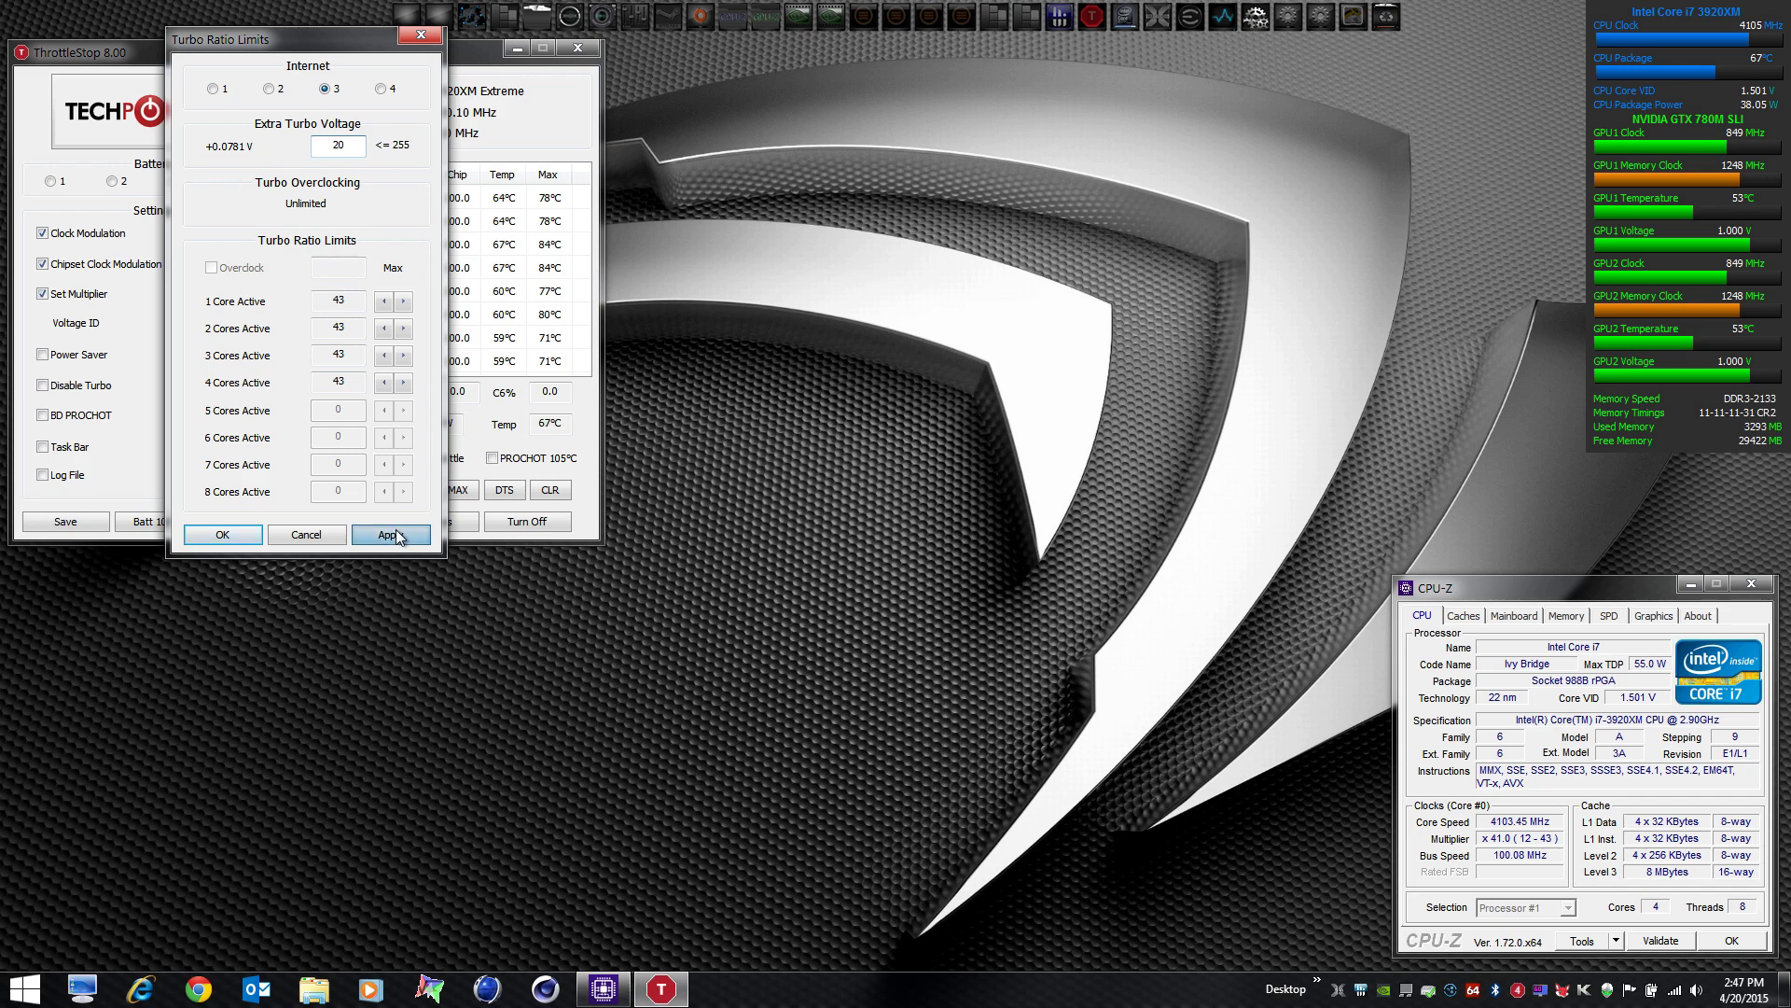
pyautogui.click(220, 533)
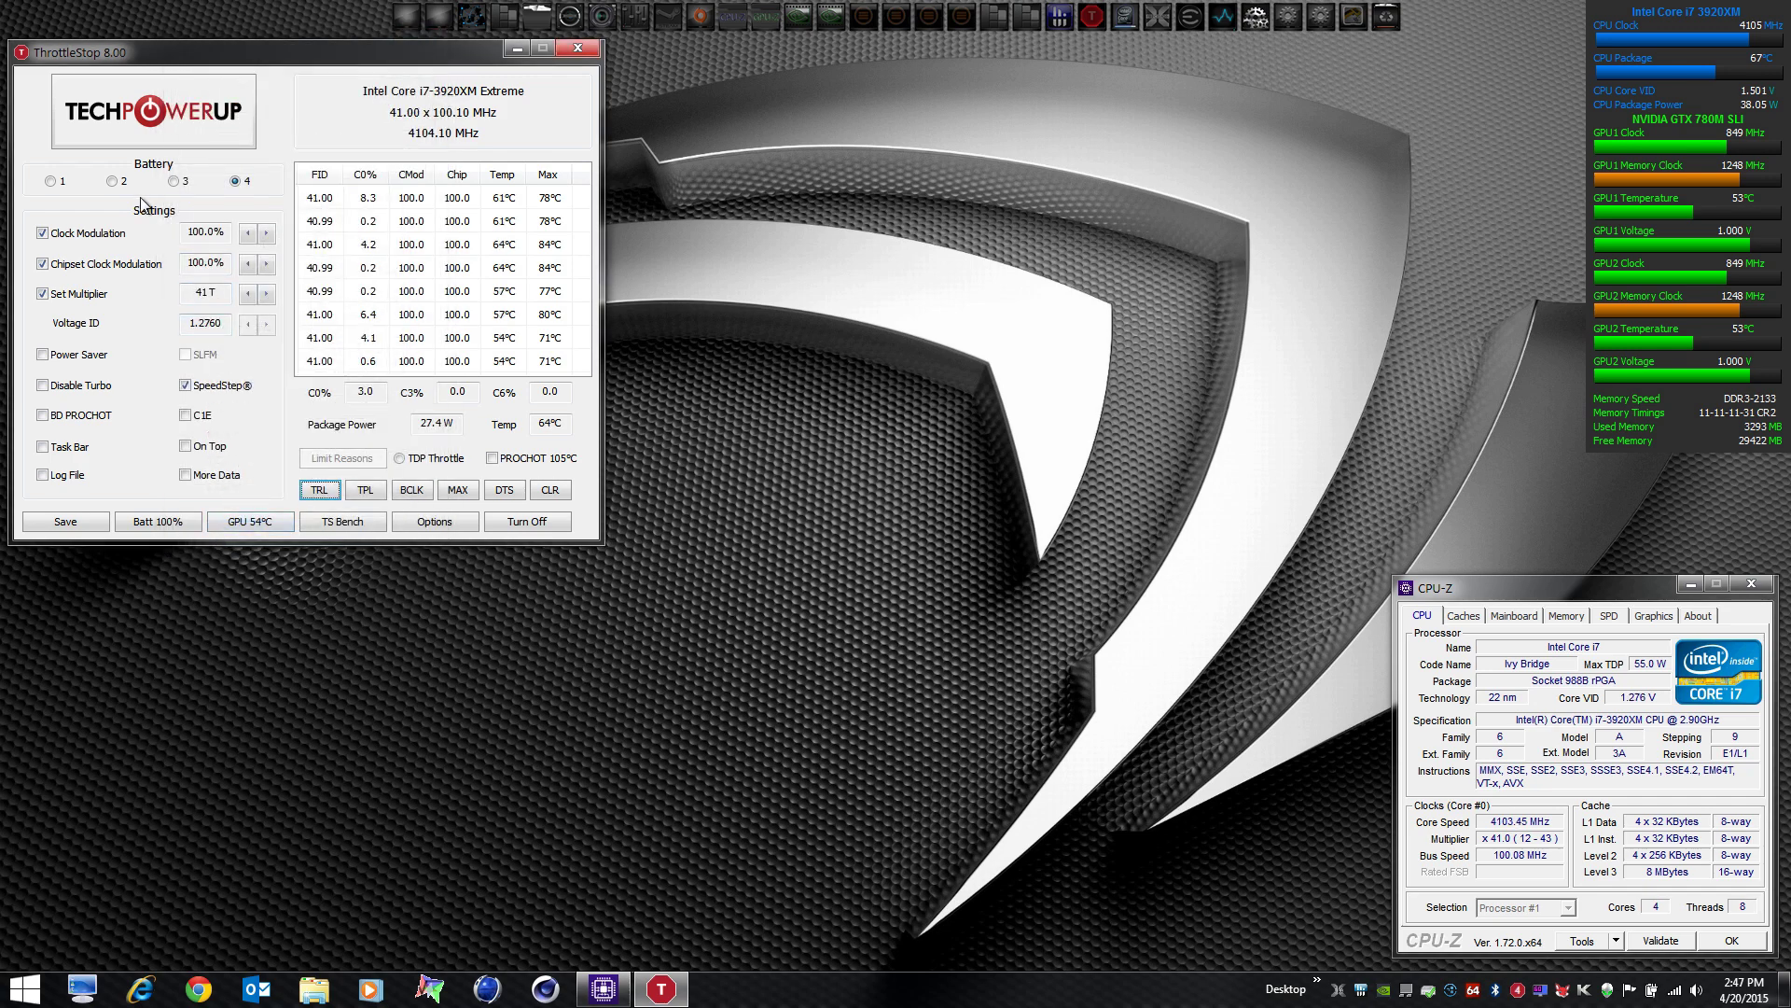
# Step: Hotkey through the Game, Internet and Battery profiles and check the turbo power limits
pyautogui.hotkey('alt', '2')
pyautogui.hotkey('alt', '3')
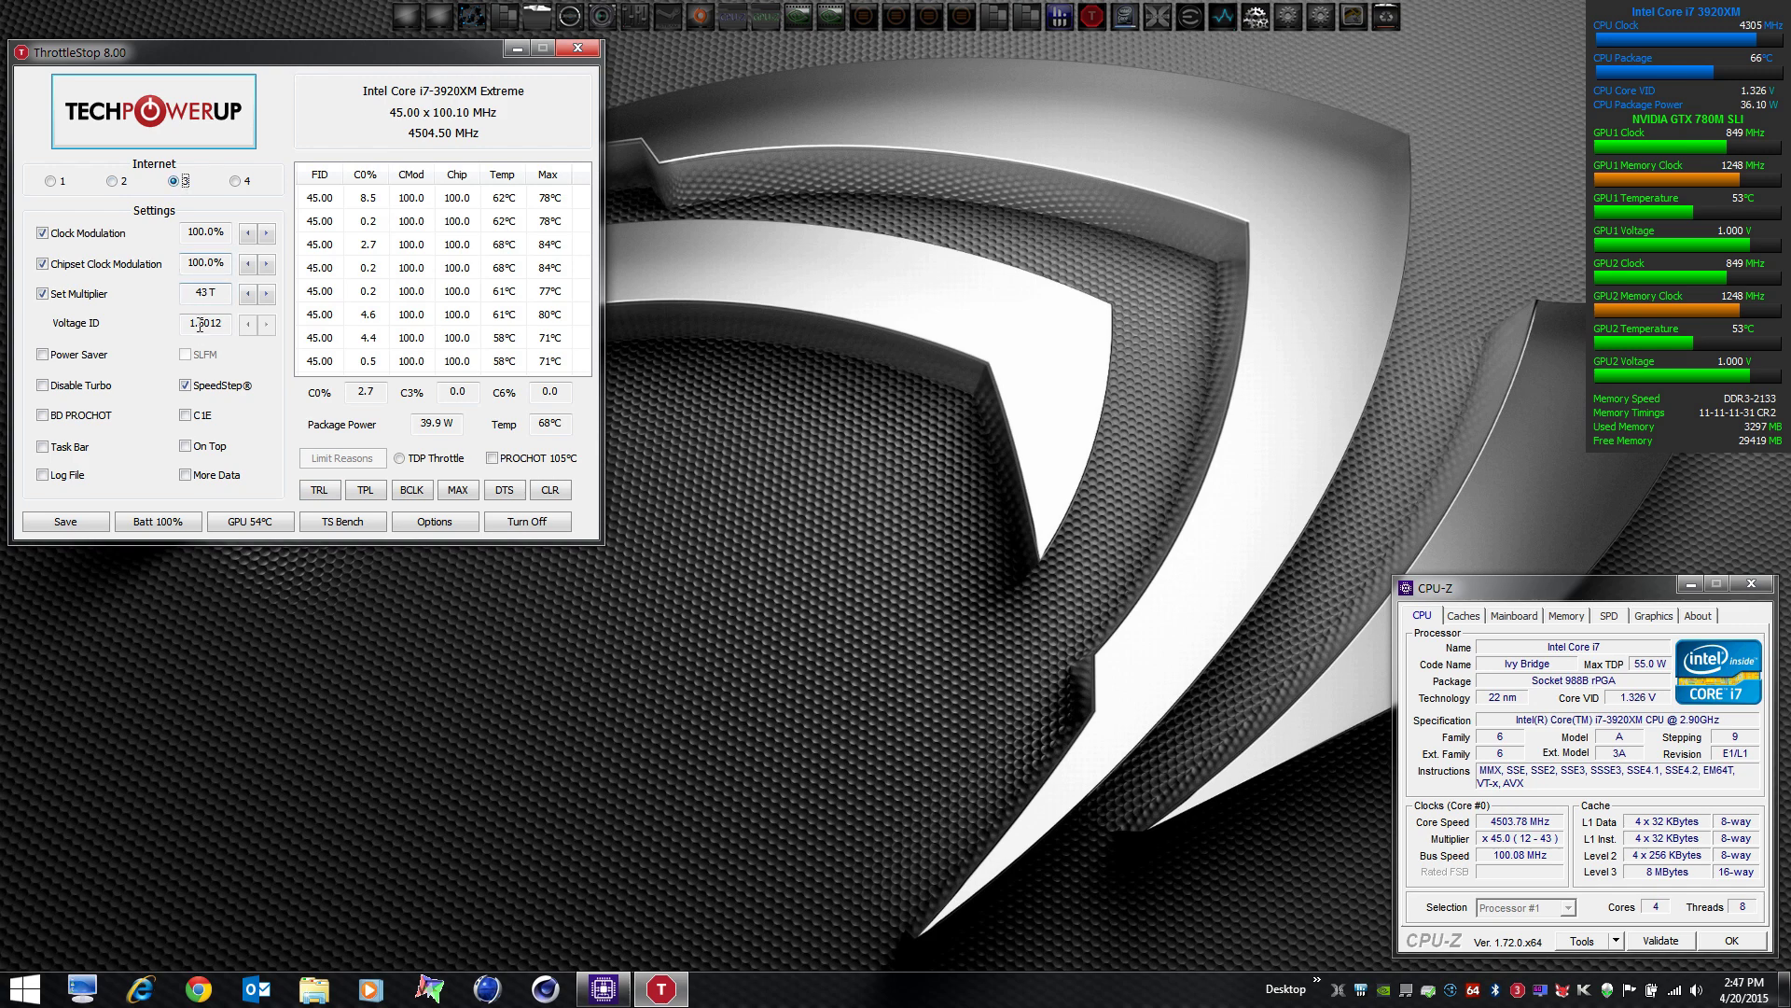
pyautogui.hotkey('alt', '4')
pyautogui.click(365, 490)
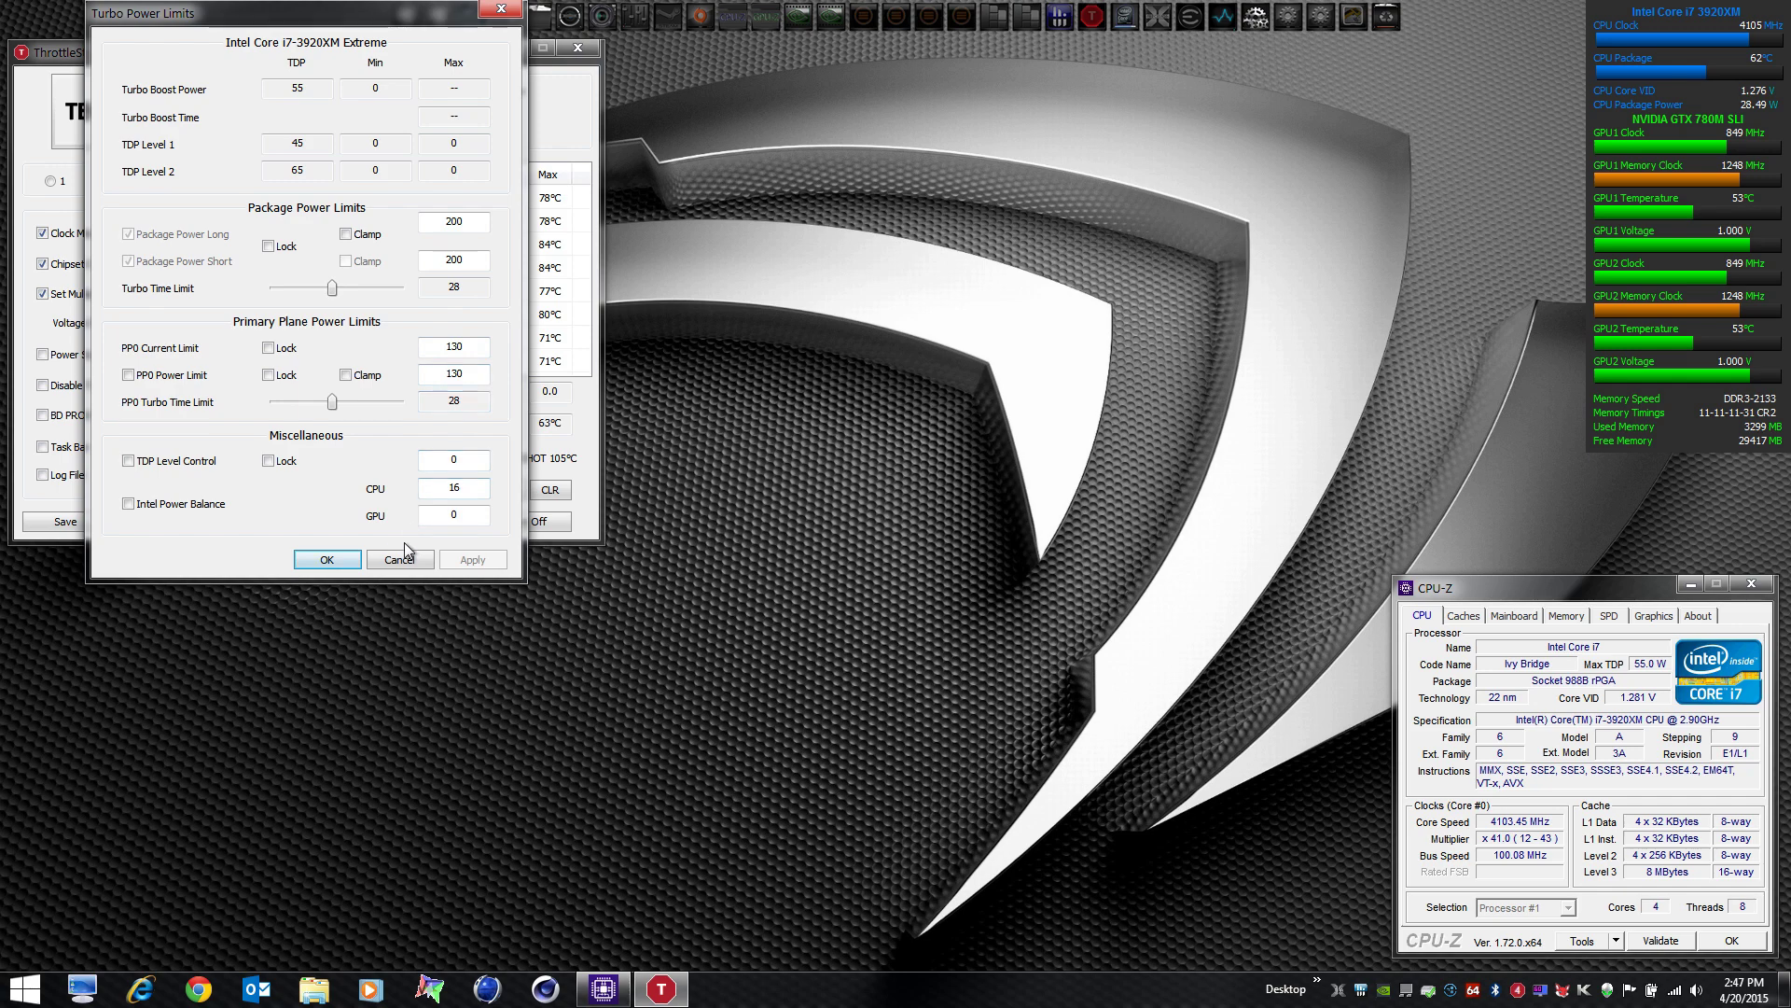
pyautogui.click(327, 559)
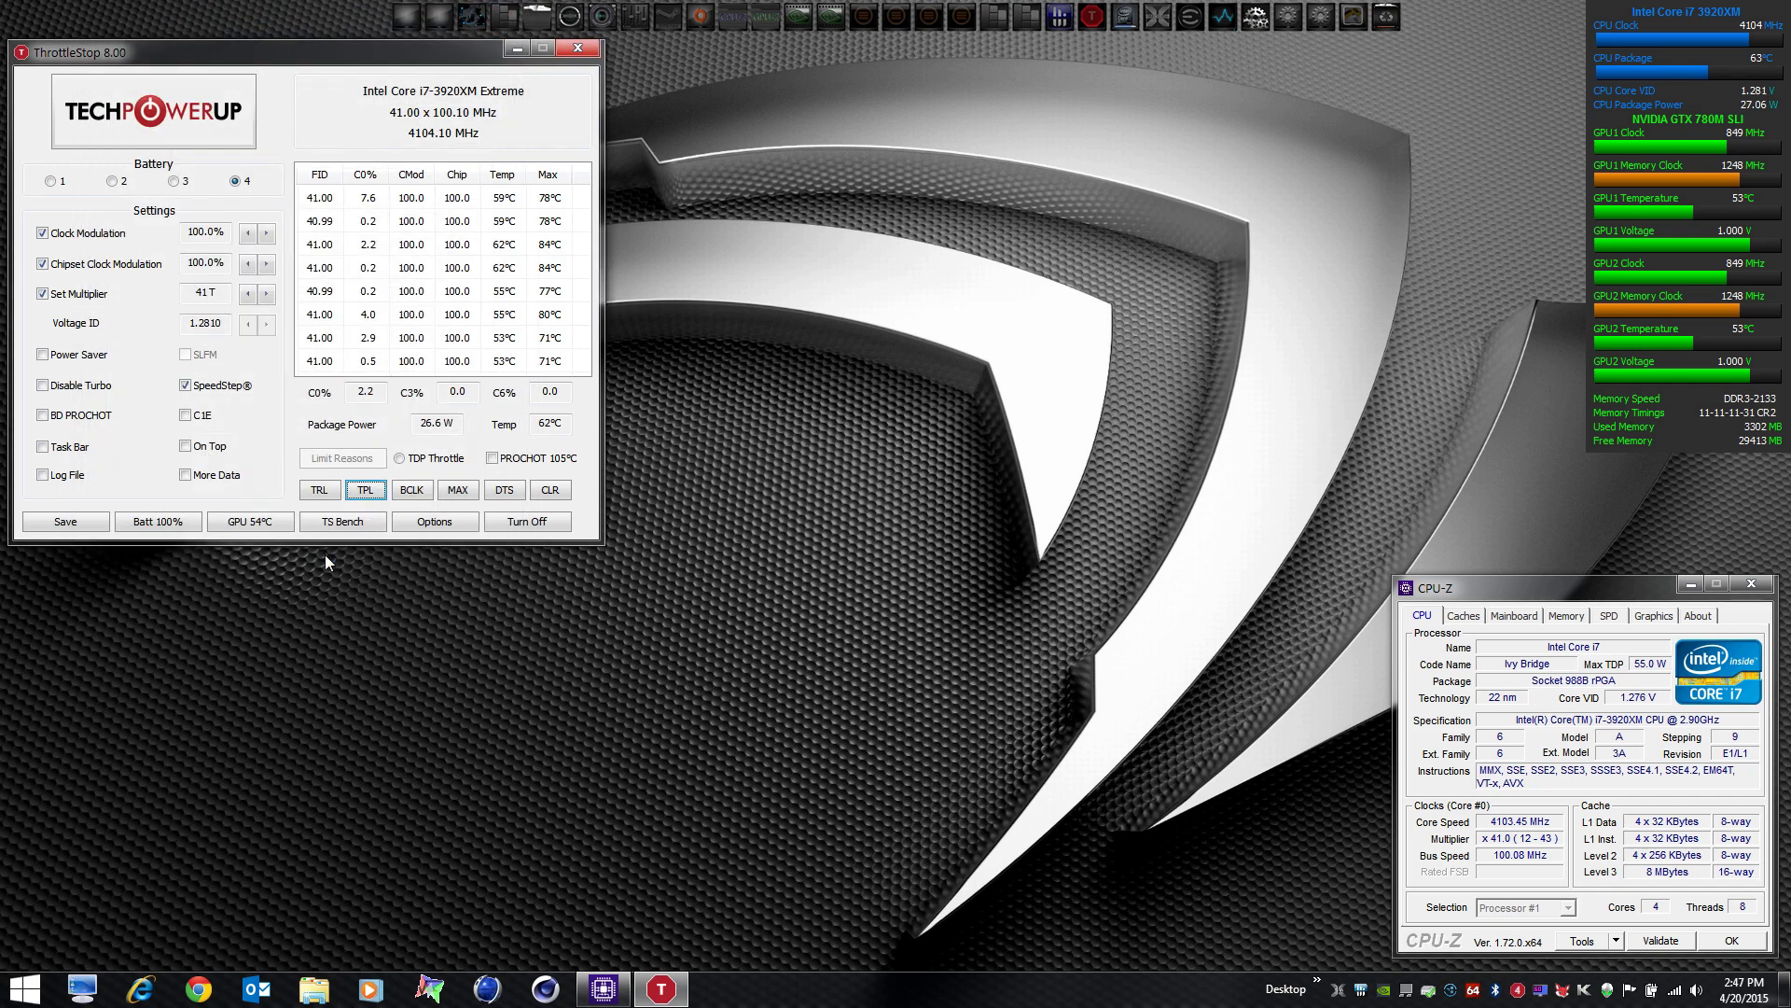
pyautogui.click(434, 522)
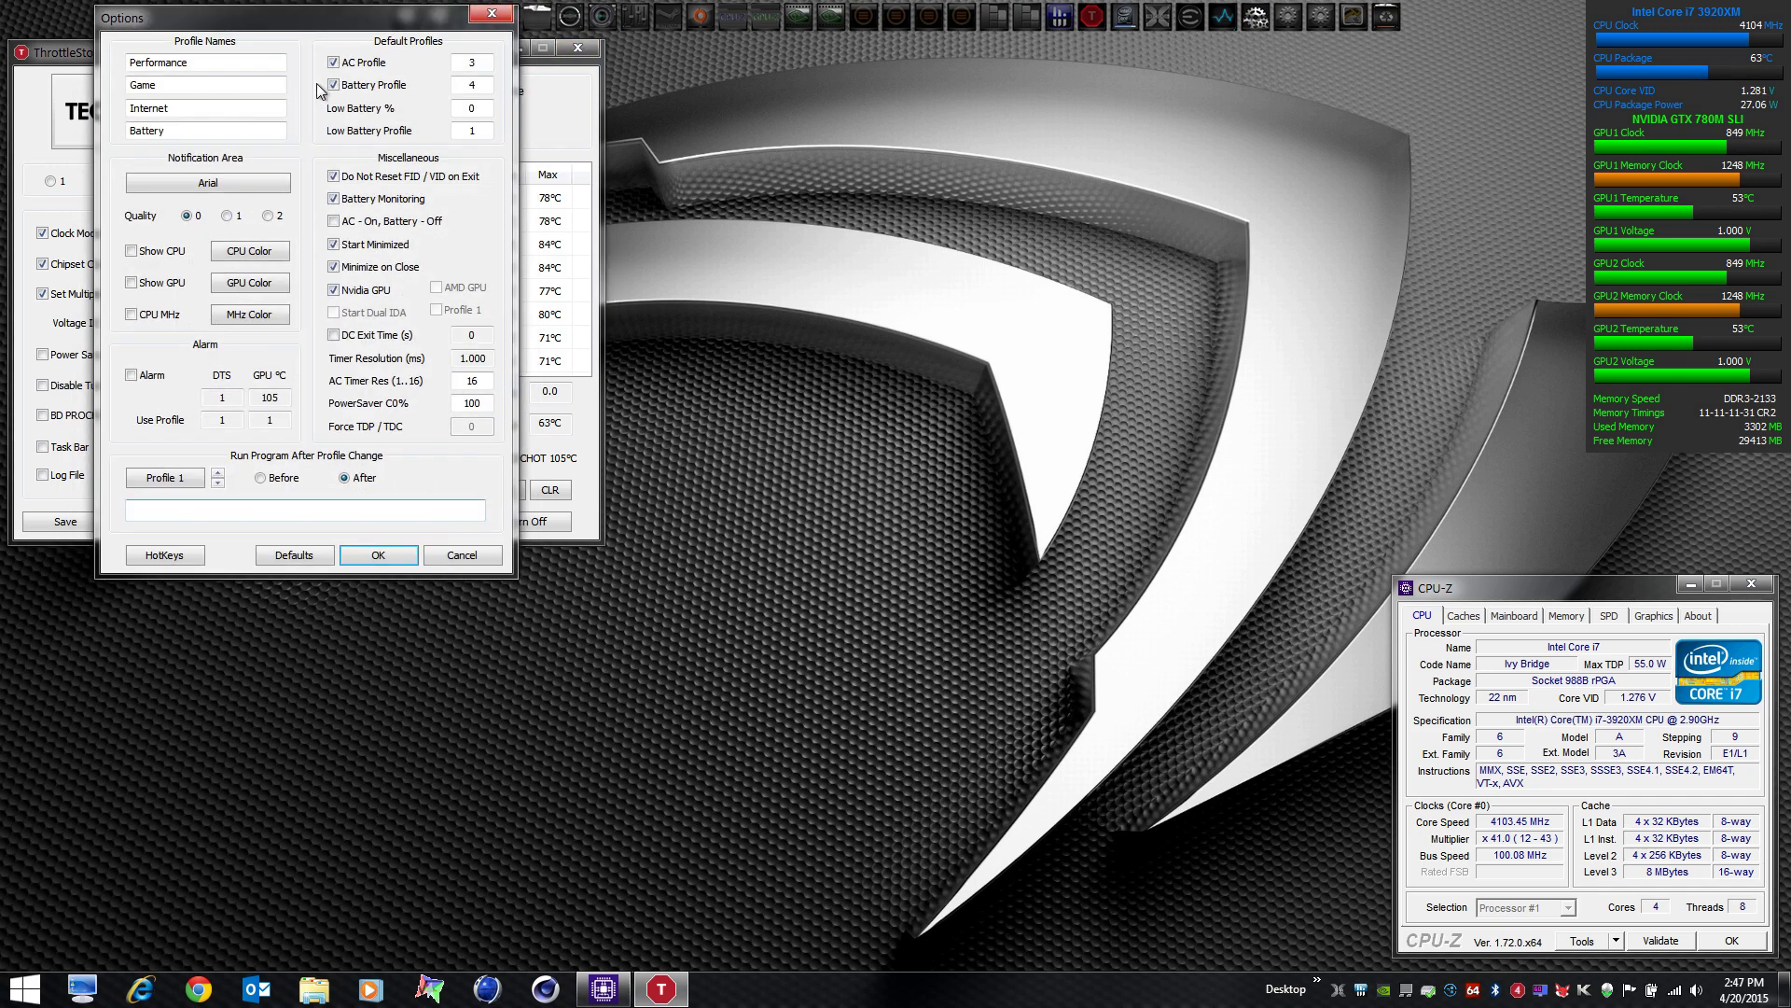
# Step: Review the profile hotkey assignments and the Internet and Game C-state settings without changes
pyautogui.moveTo(303, 17); pyautogui.dragTo(846, 57)
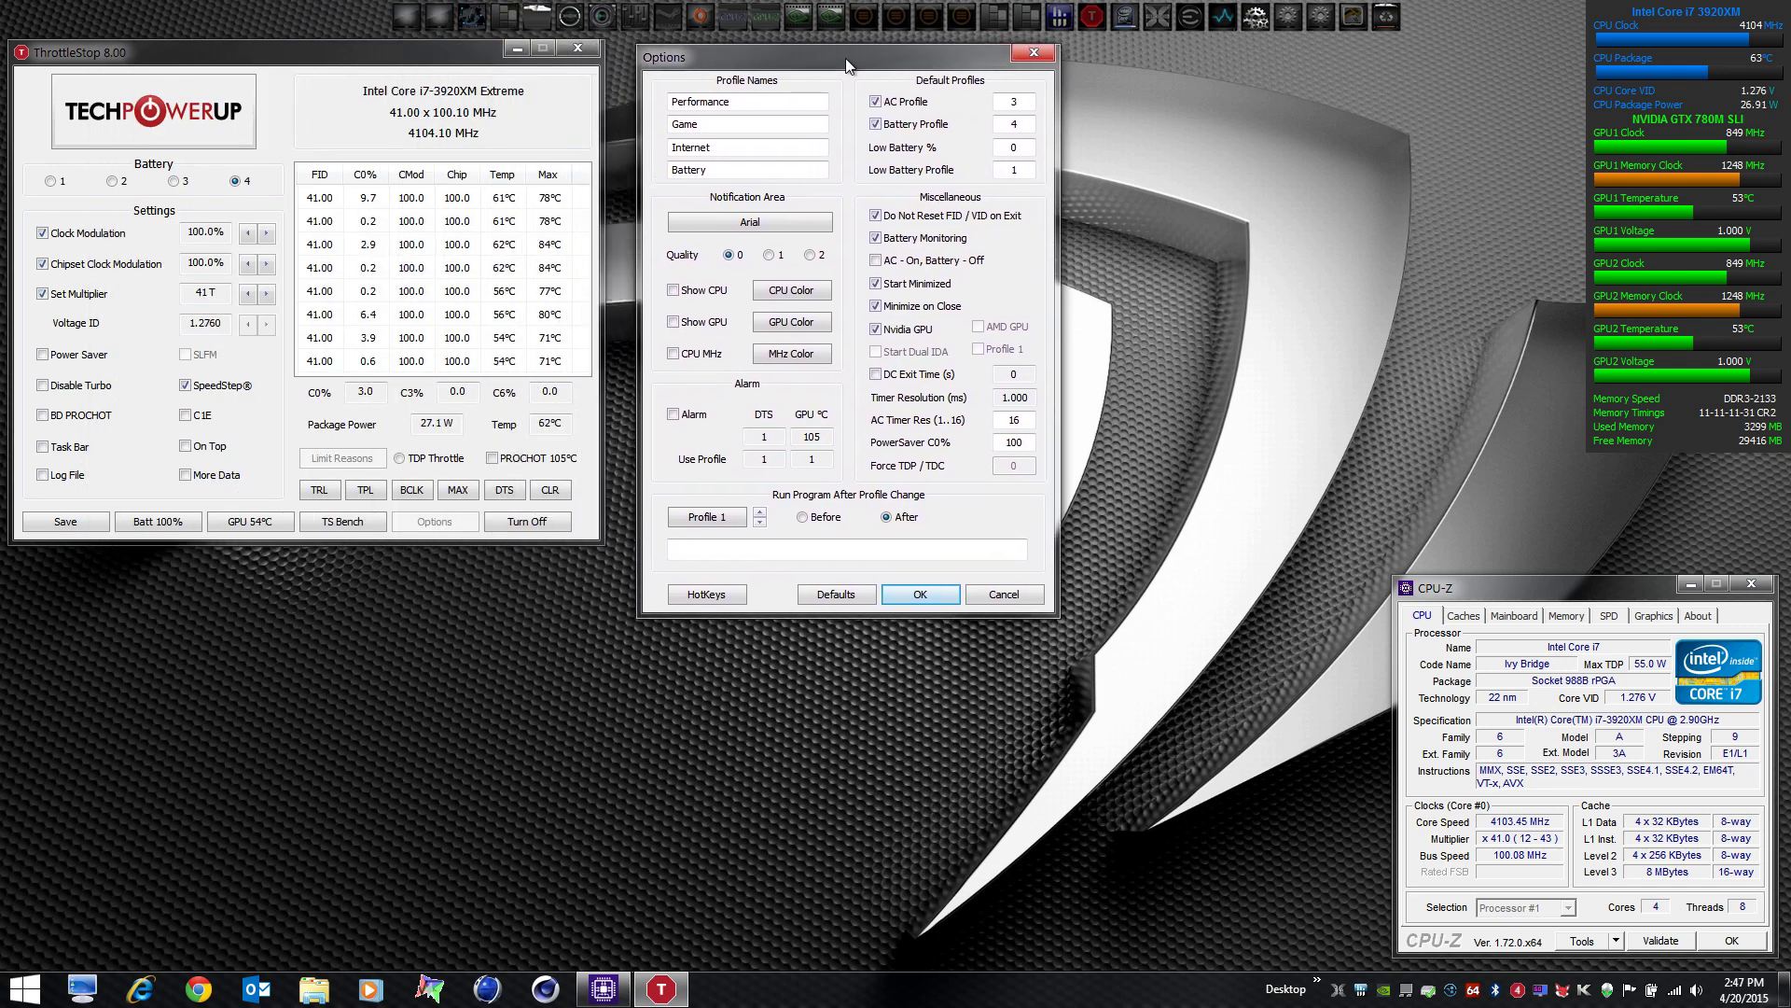
pyautogui.click(706, 594)
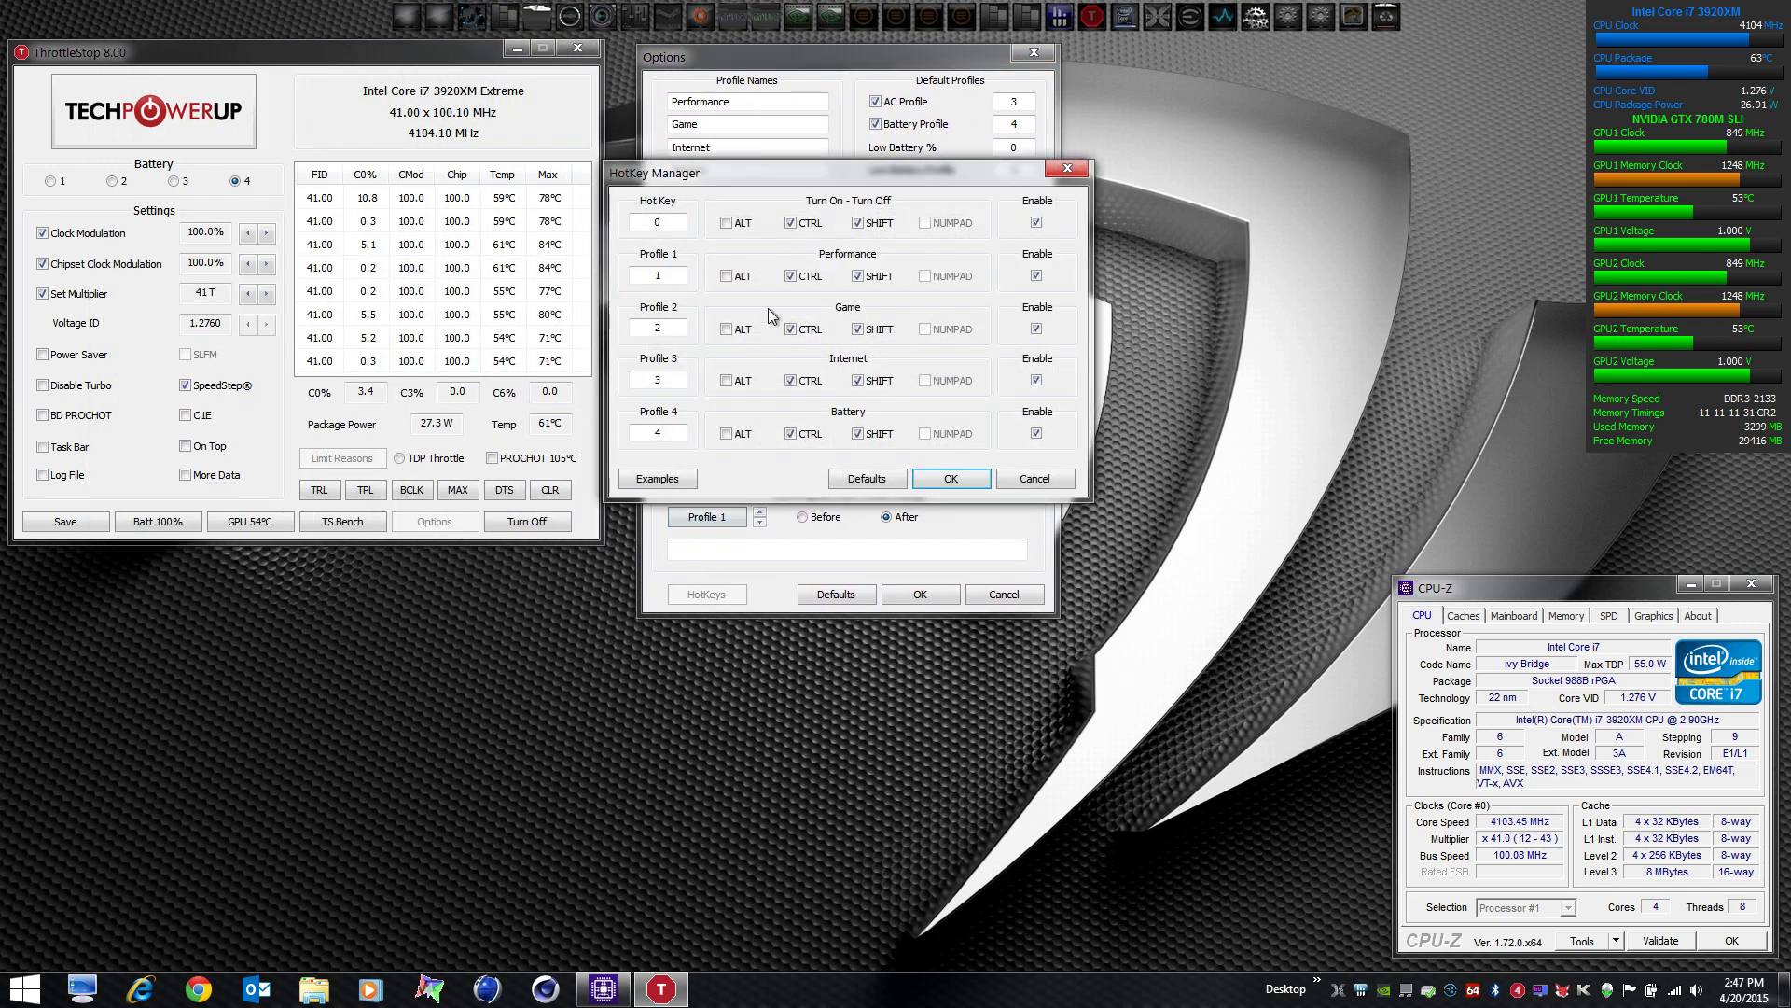
pyautogui.click(951, 478)
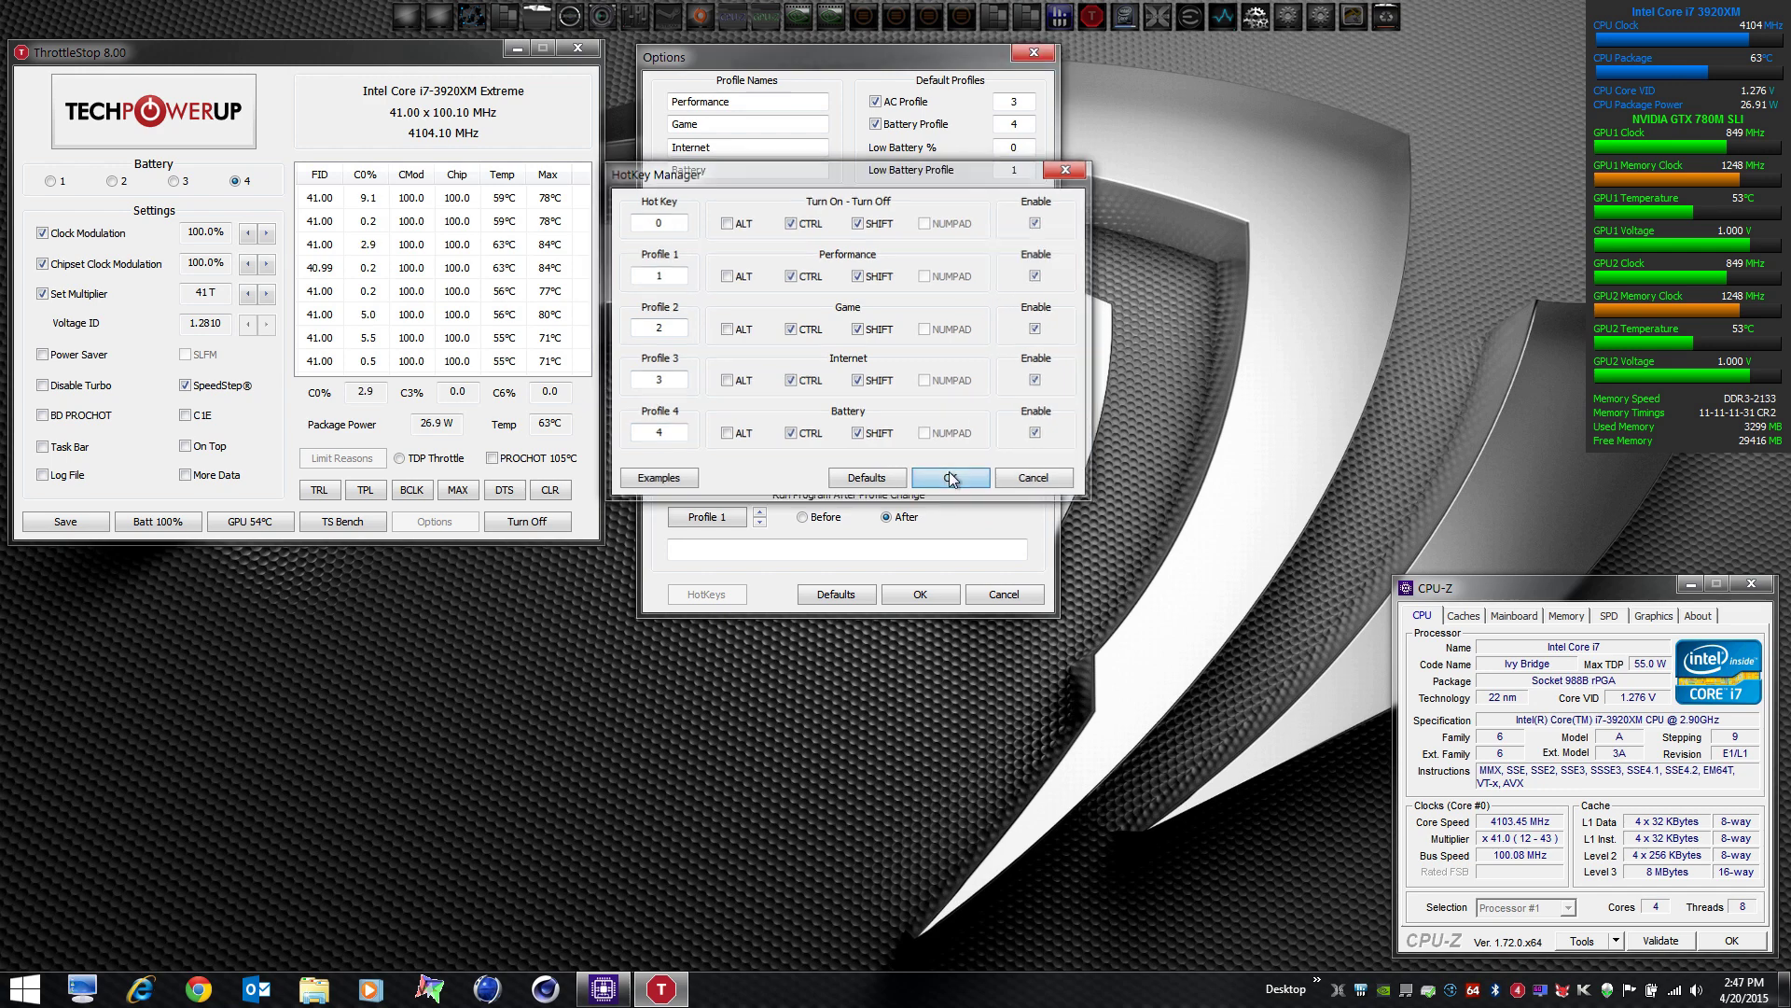
pyautogui.click(928, 594)
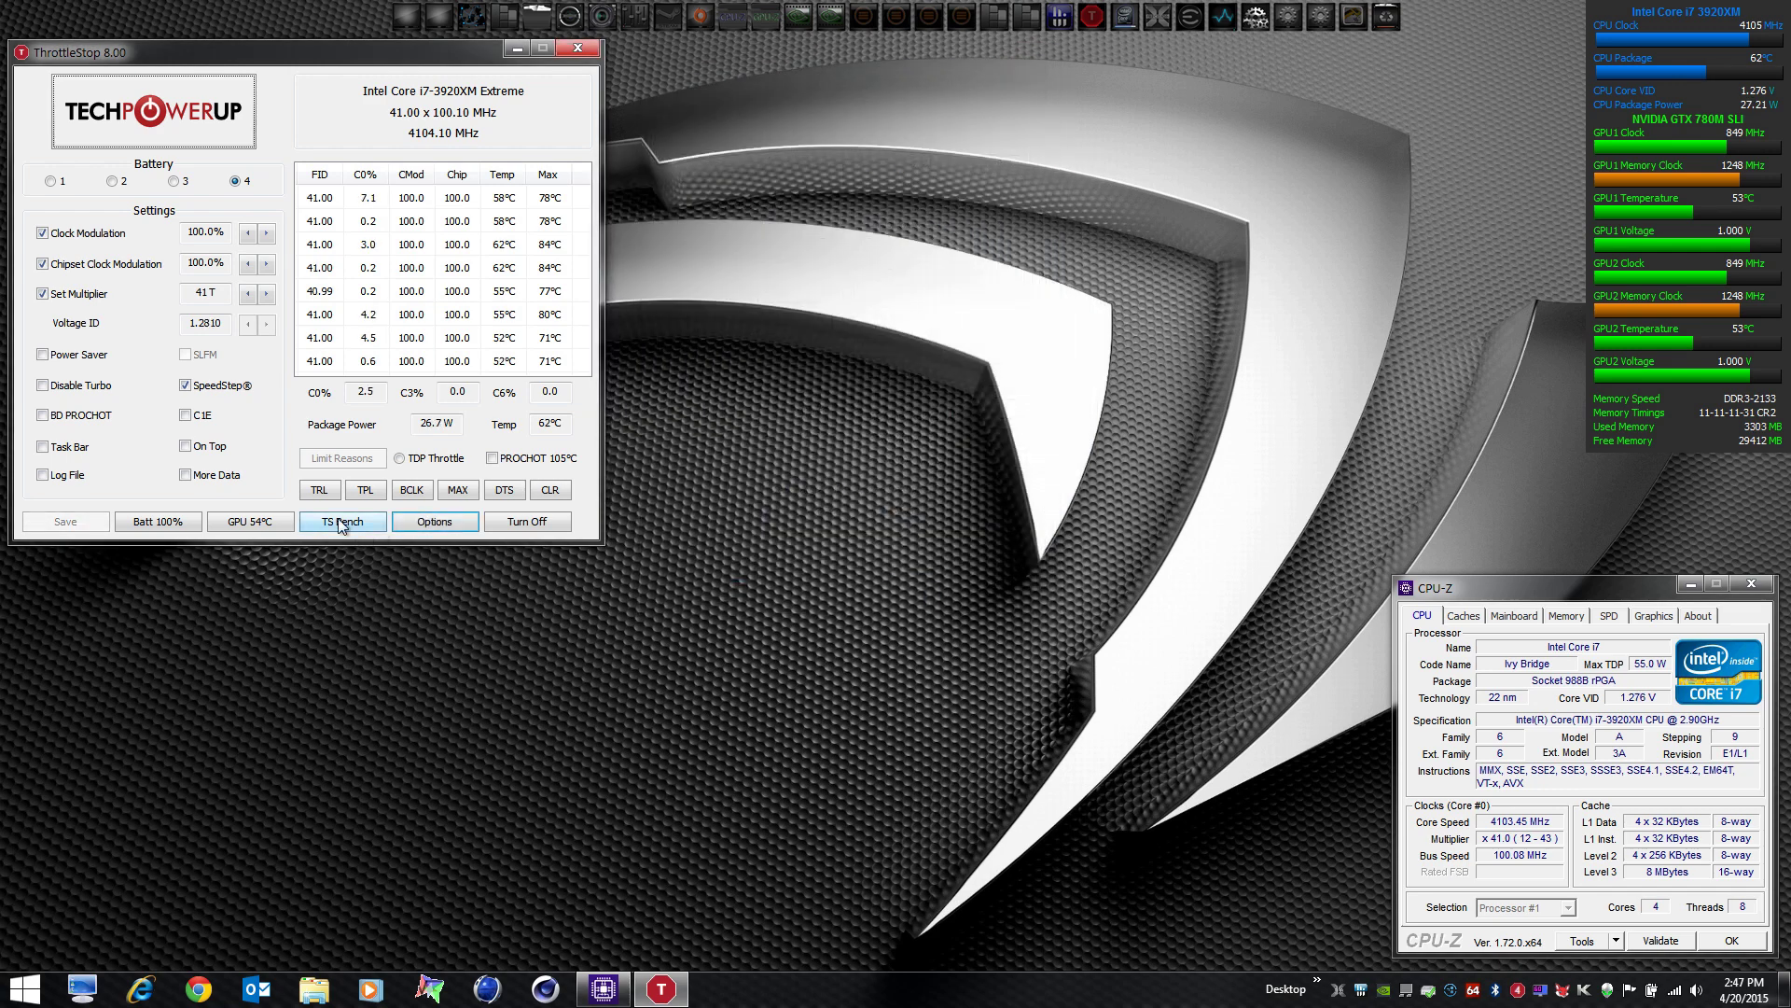
pyautogui.click(455, 492)
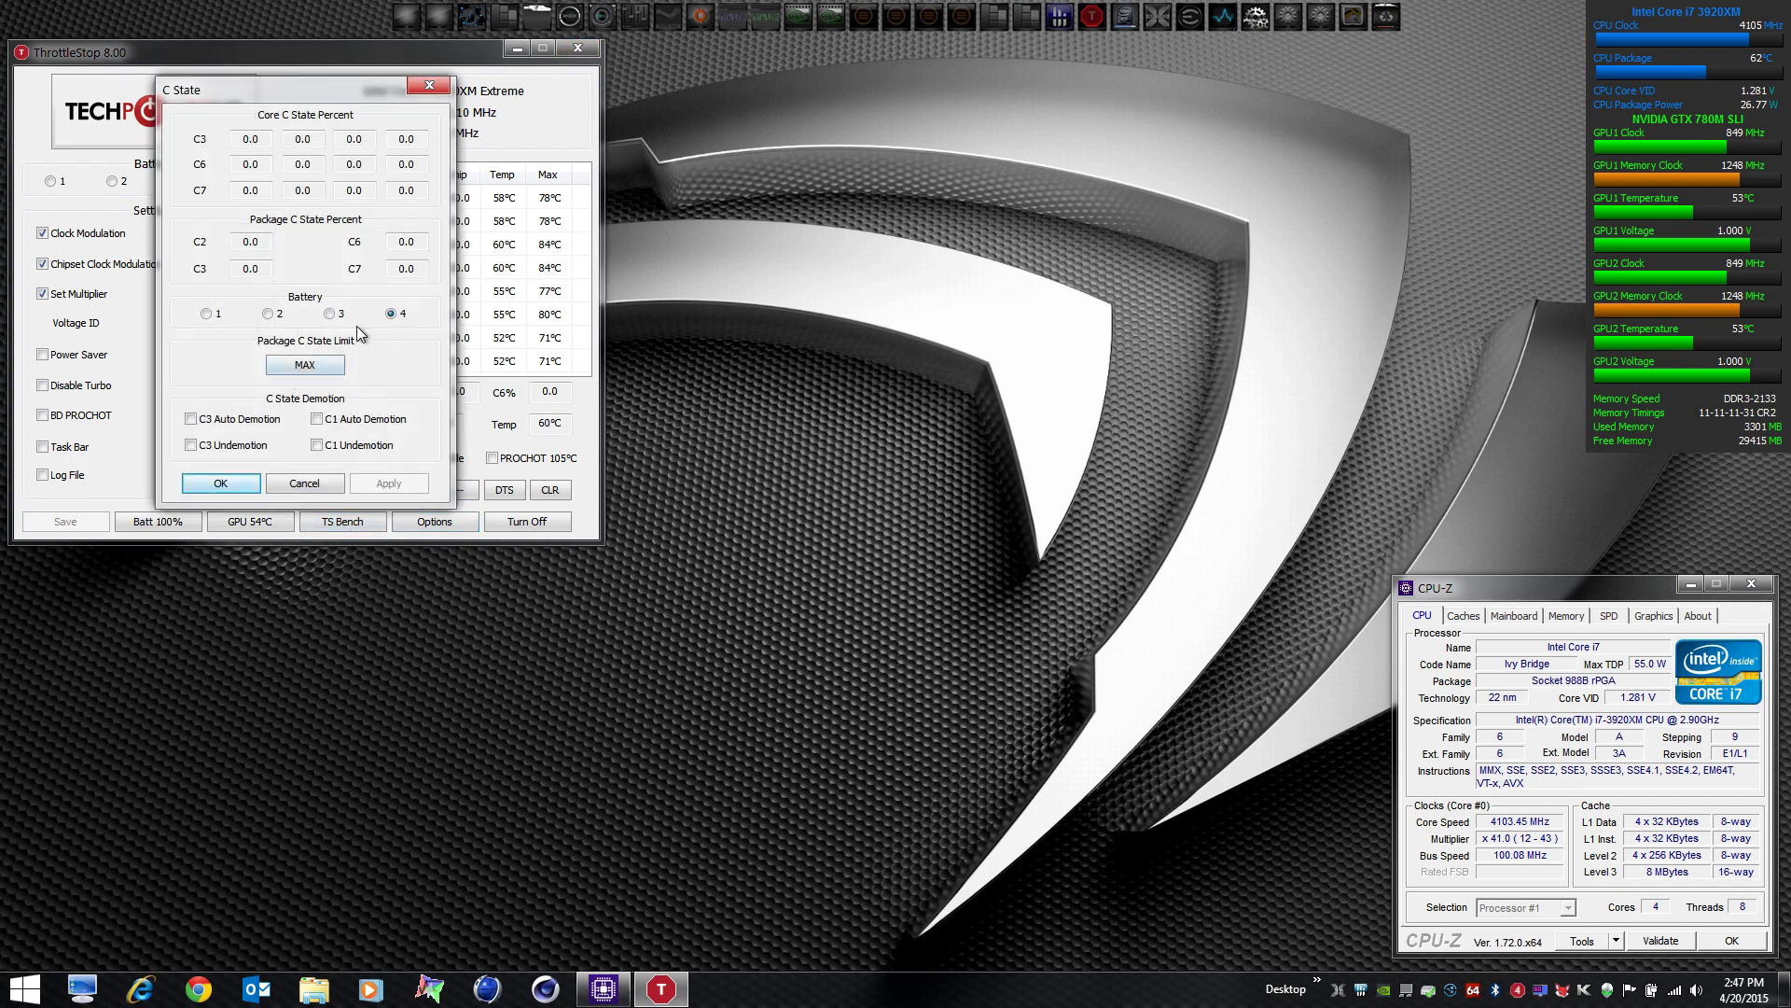
pyautogui.click(329, 314)
pyautogui.click(271, 316)
pyautogui.click(224, 485)
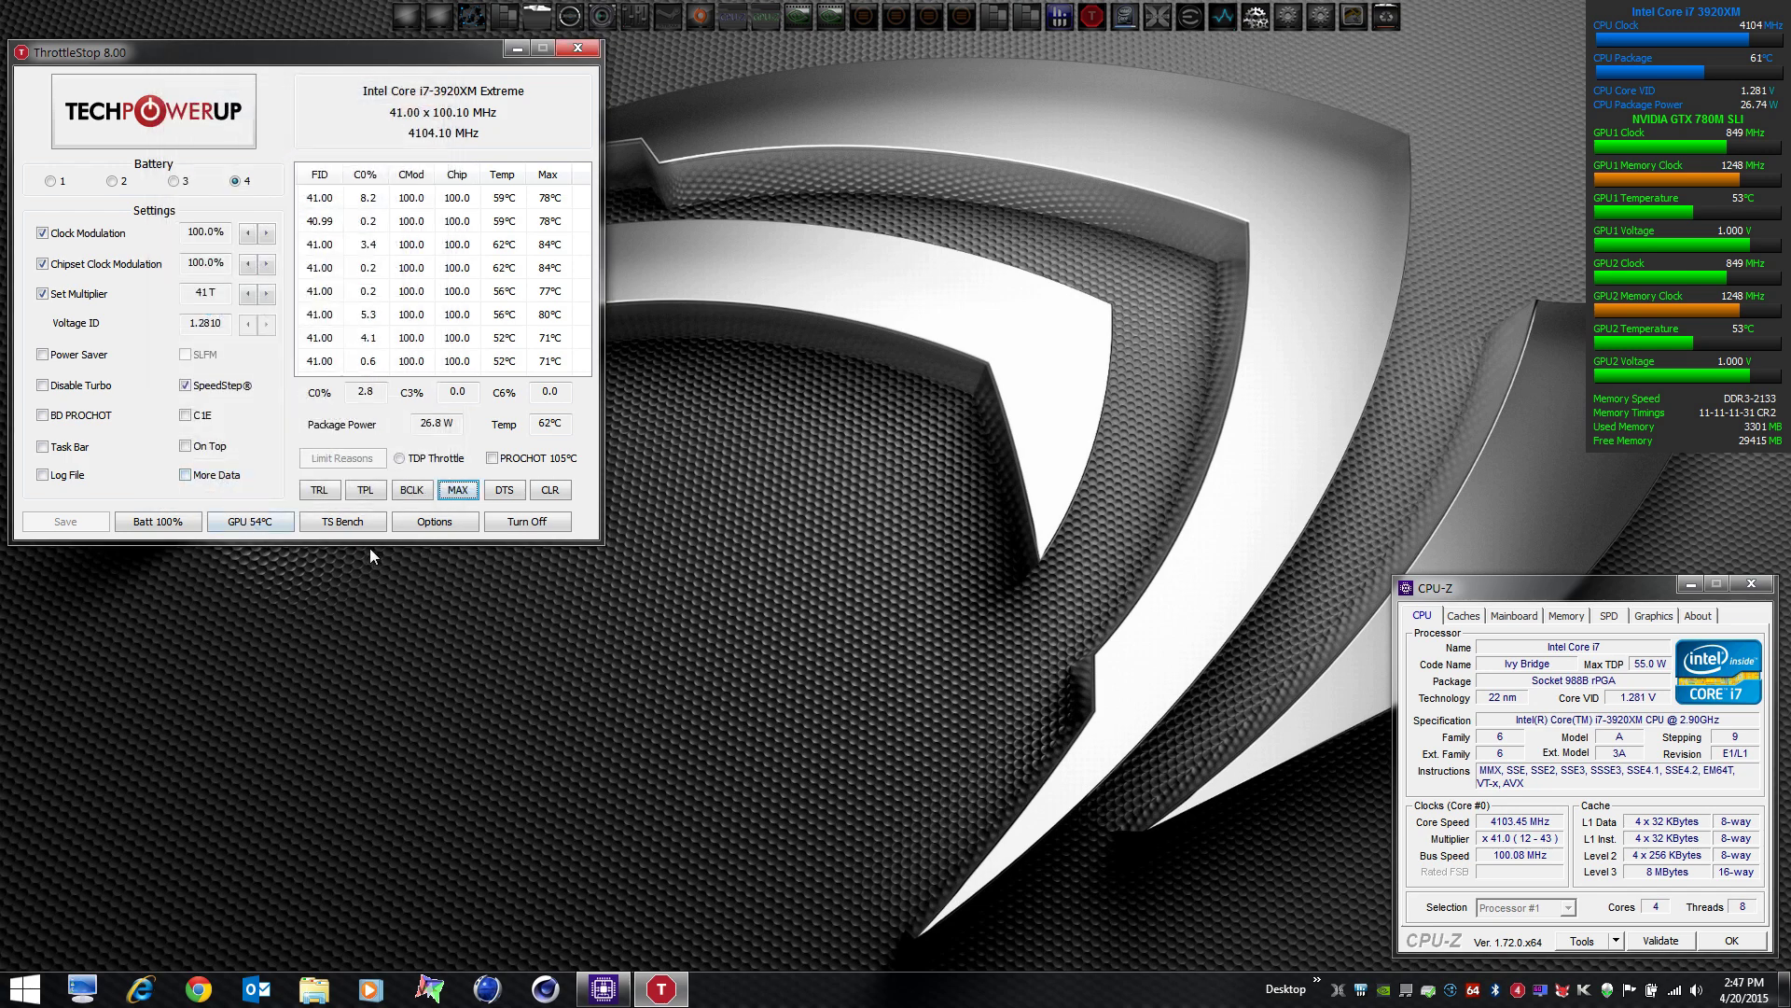
# Step: Open TS Bench beside the main window and run the 32M benchmark on the Battery profile
pyautogui.click(334, 525)
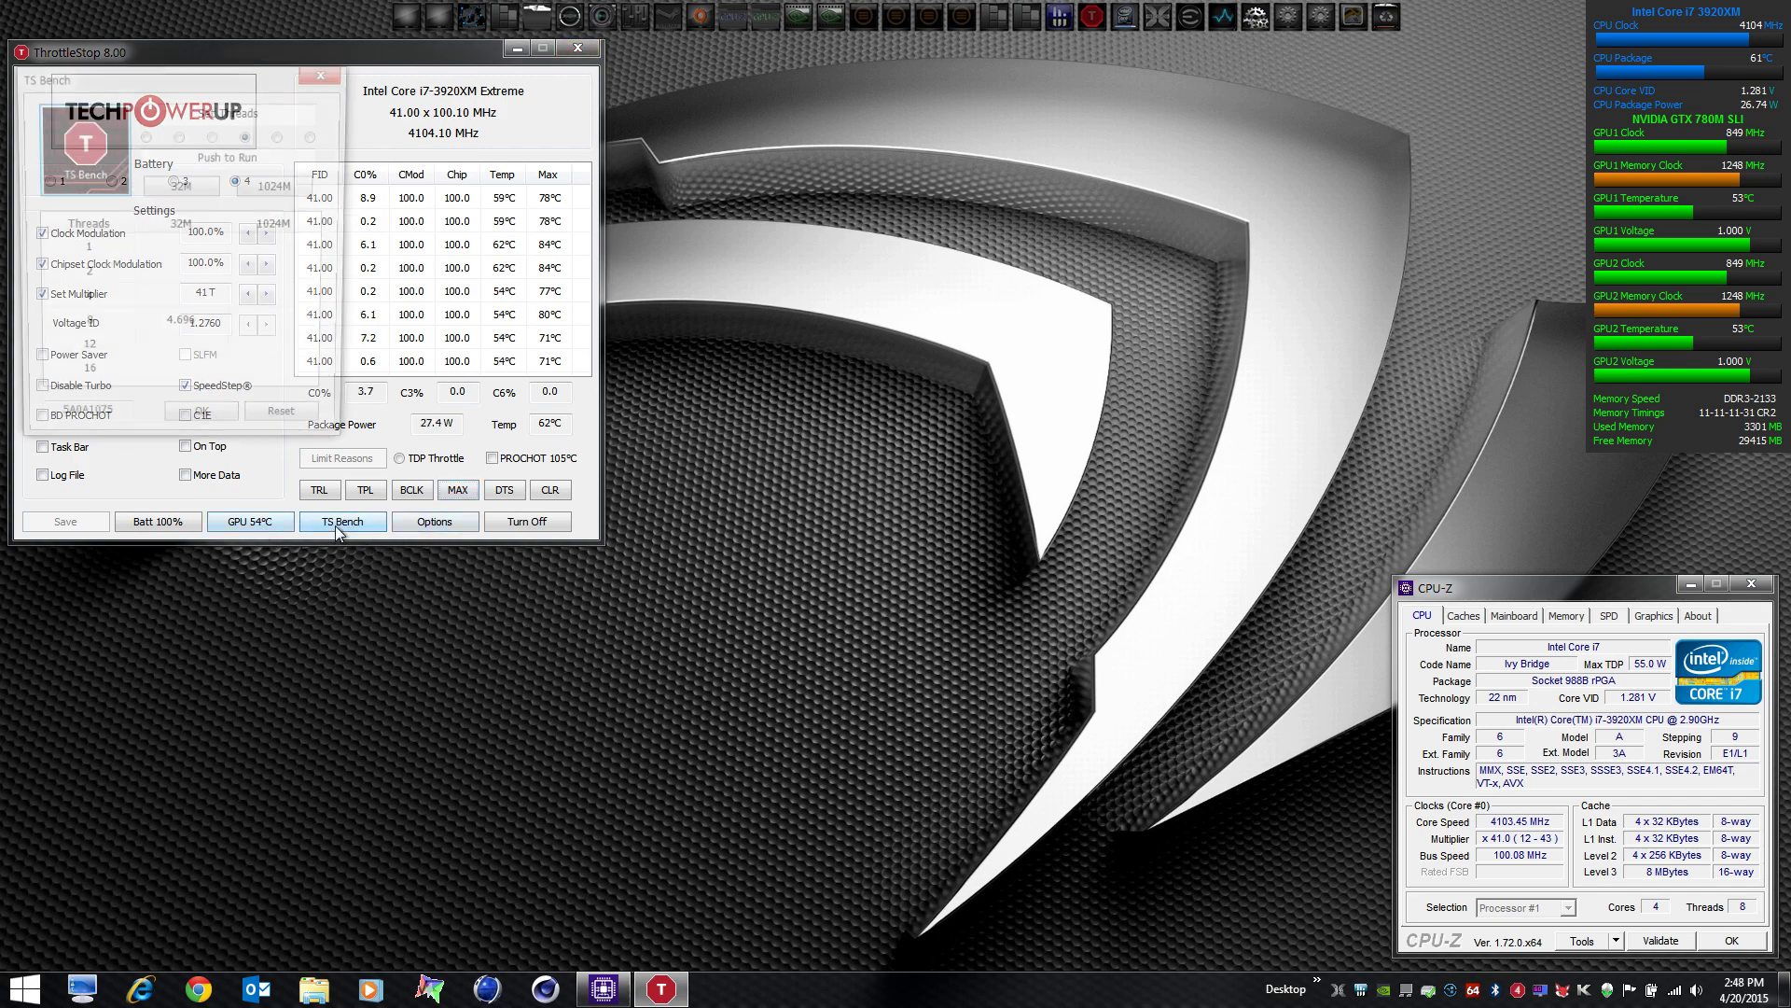
pyautogui.moveTo(203, 82); pyautogui.dragTo(876, 103)
pyautogui.click(1150, 126)
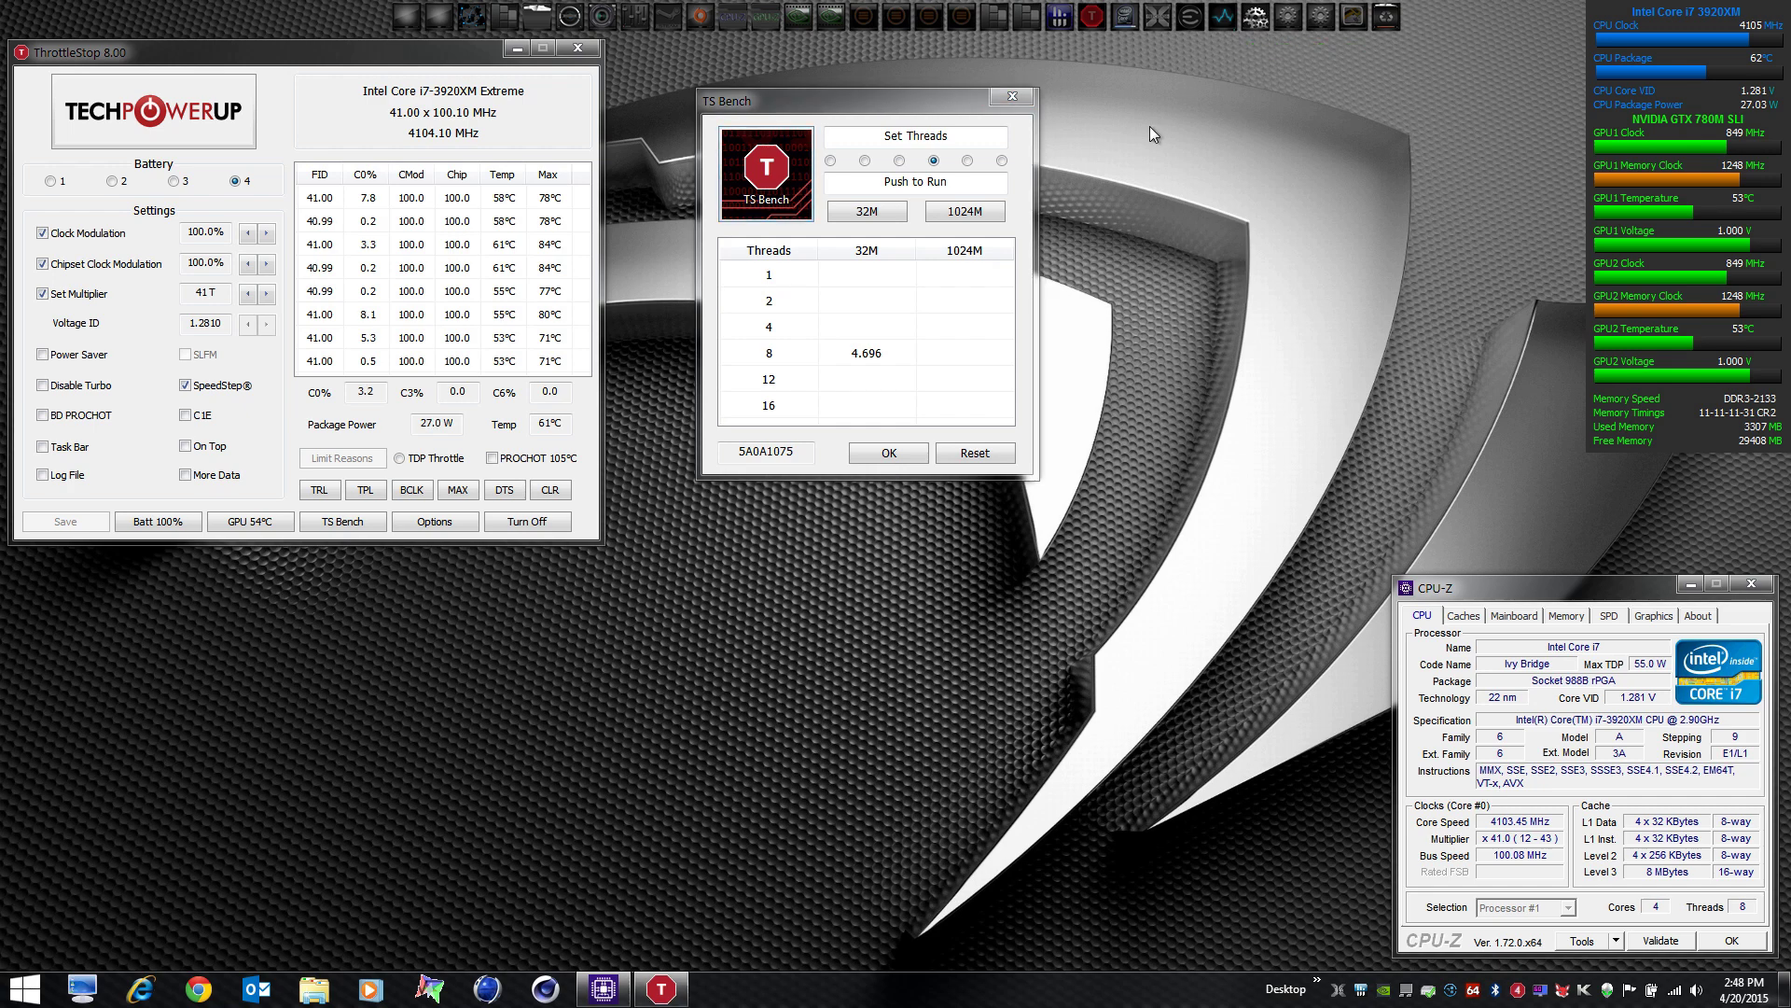
pyautogui.click(863, 211)
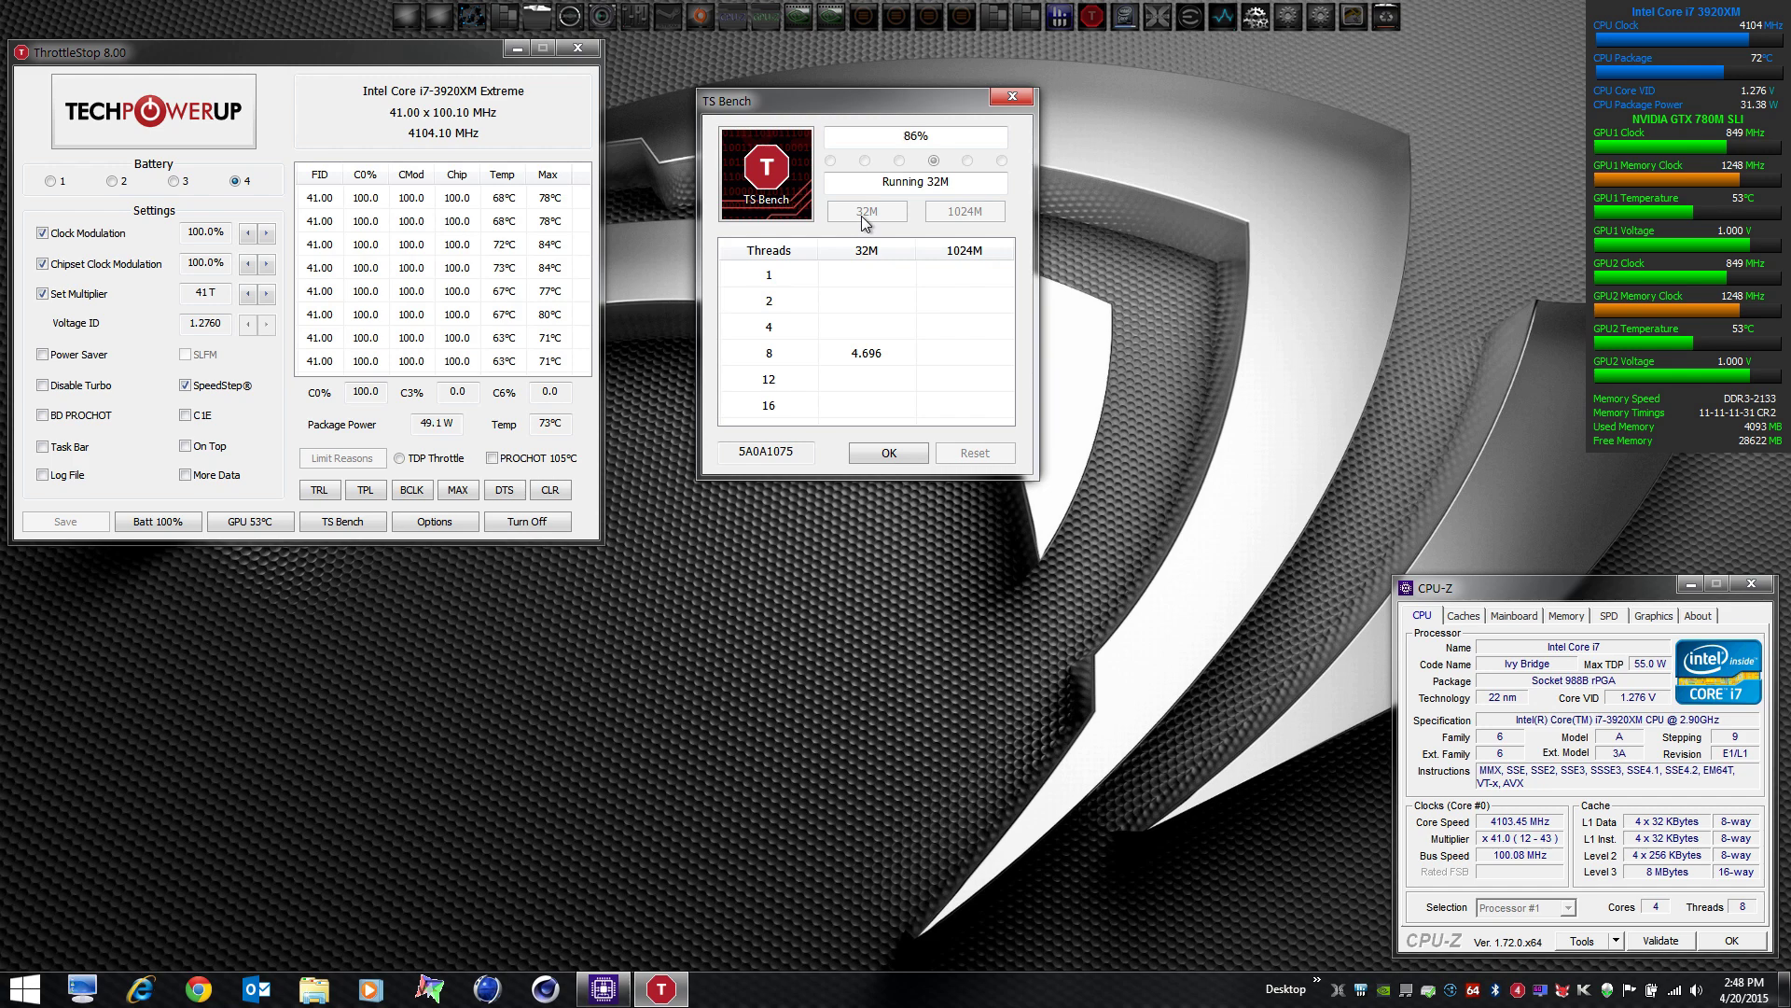
# Step: Rerun the 32M benchmark on the Performance profile (4.651 s at 47×) and close TS Bench
pyautogui.click(51, 182)
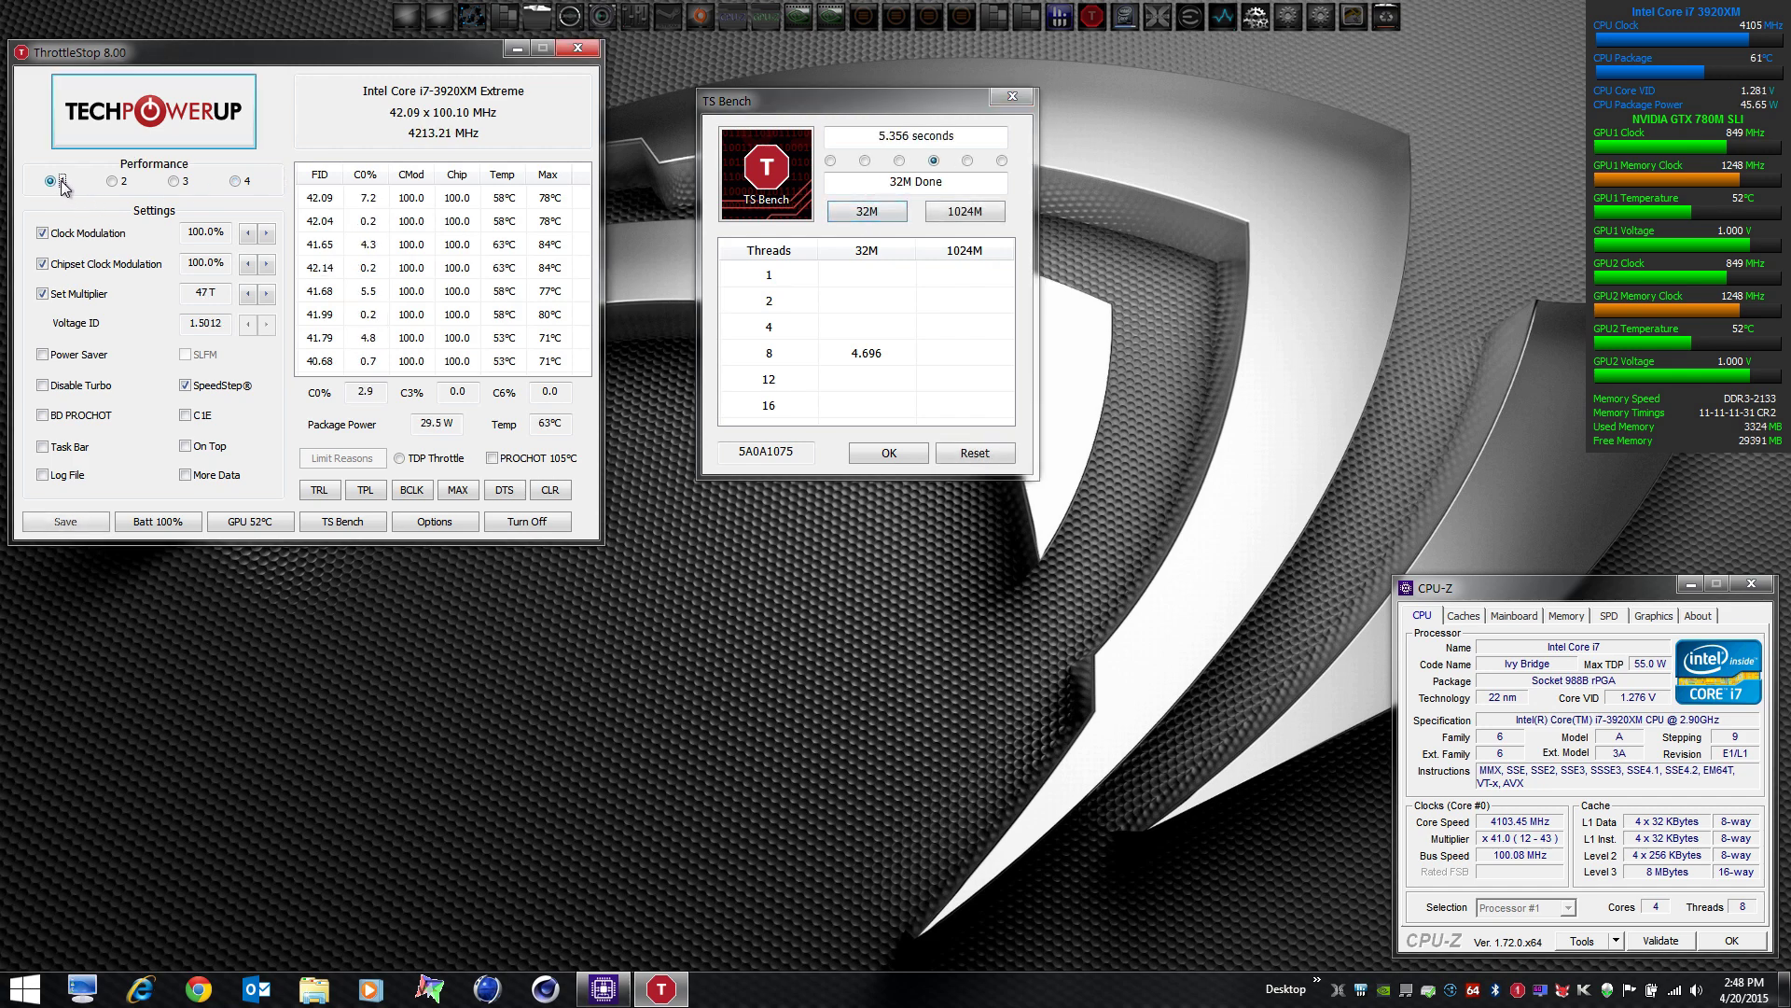
pyautogui.click(865, 213)
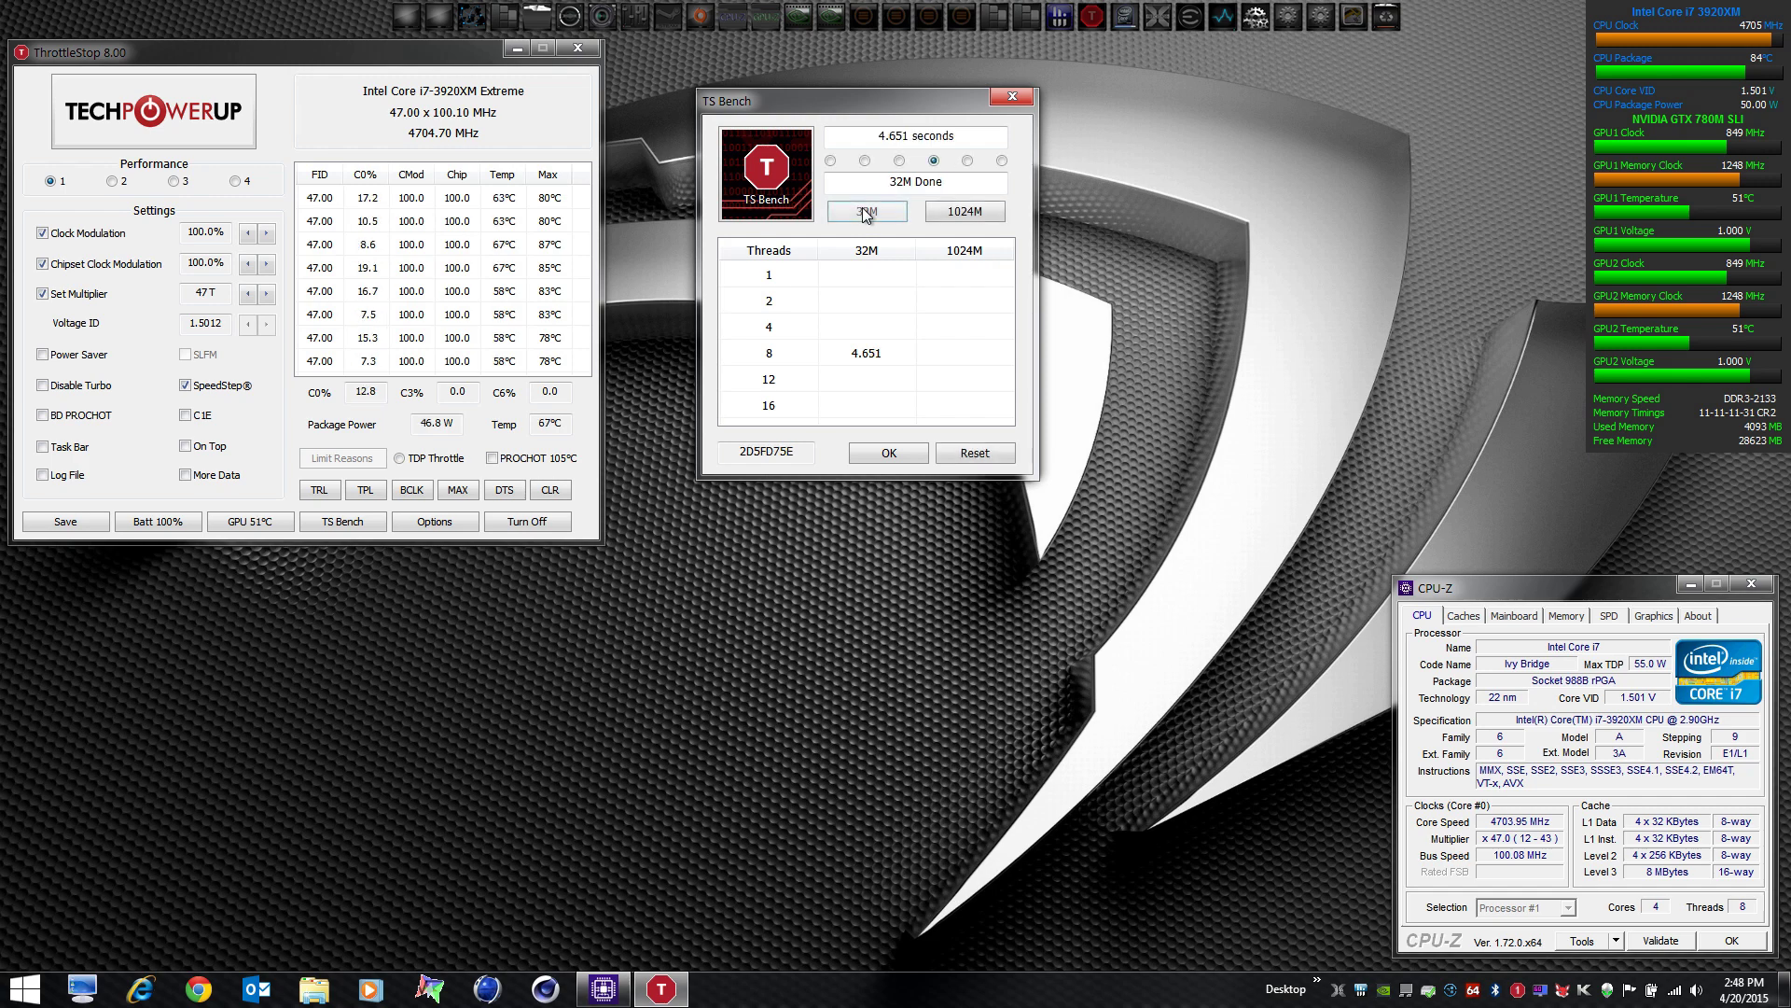
pyautogui.click(884, 454)
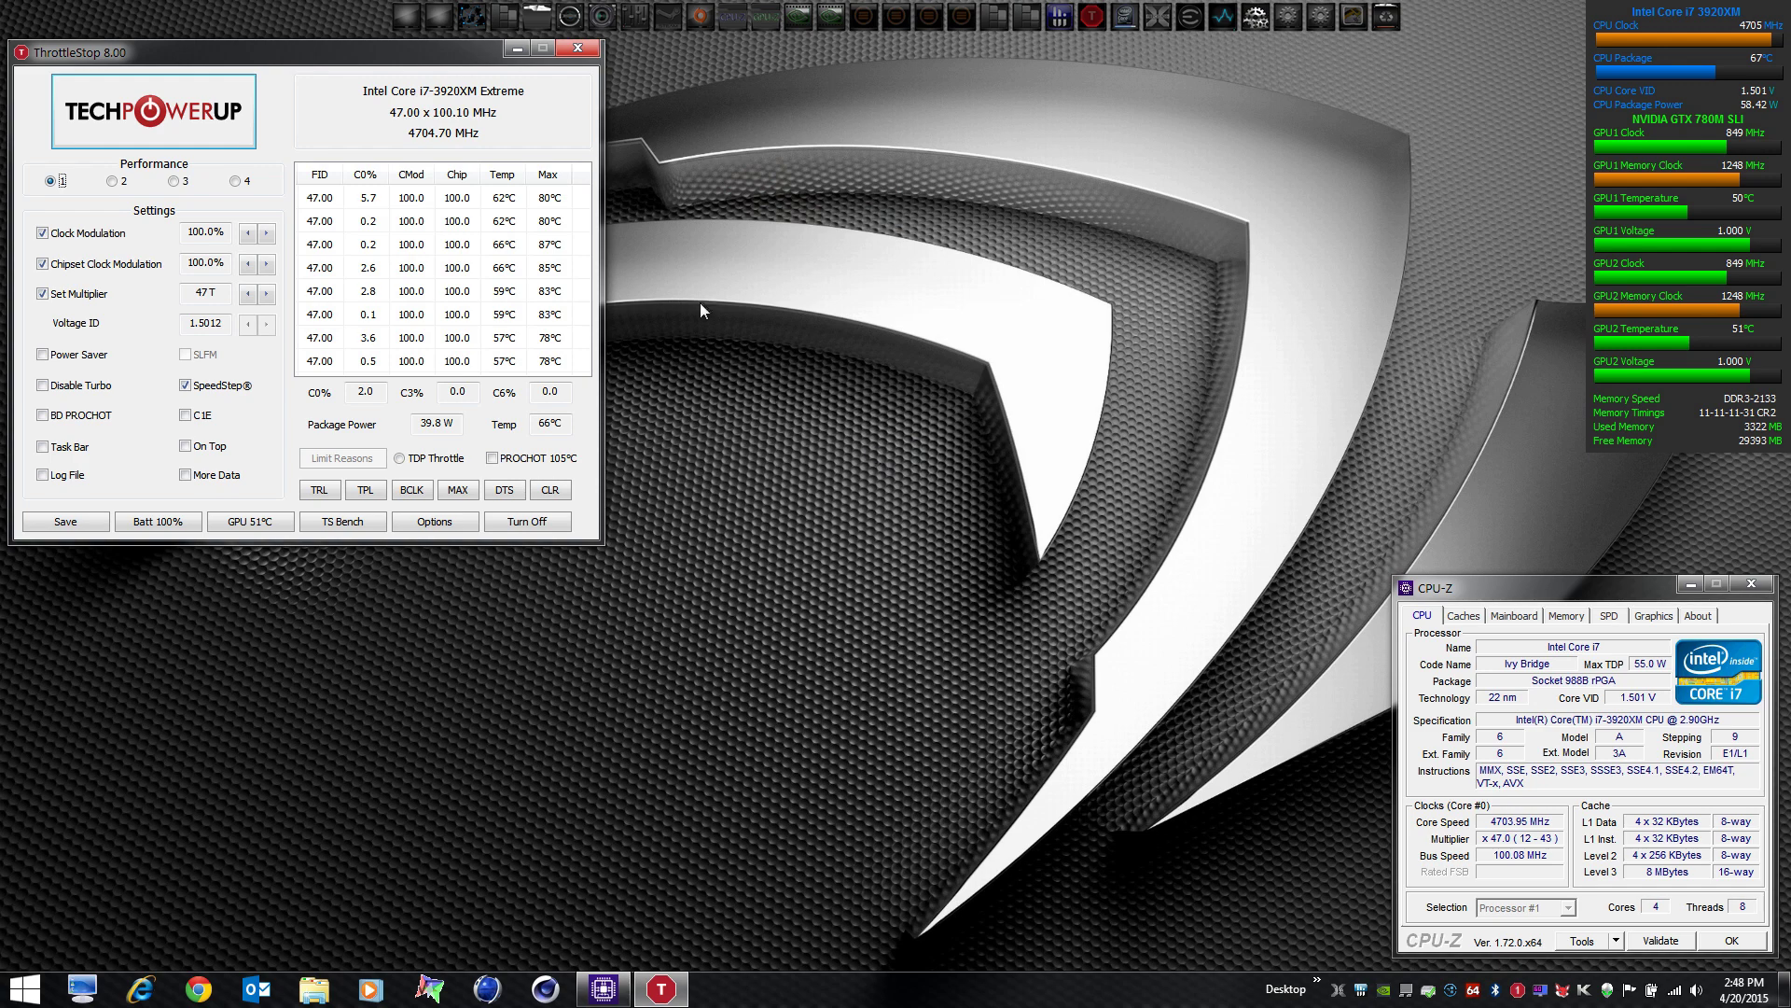